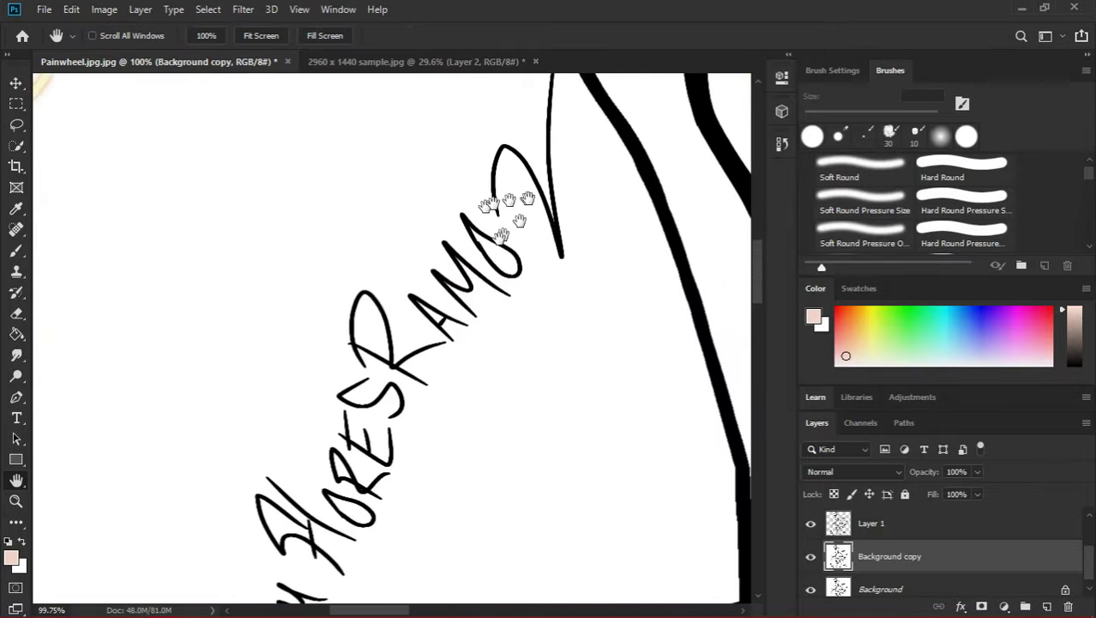
Fill the remaining face areas on the Background copy layer with the pinkish skin colour.
{"action": "left_click_drag", "start_coordinate": [515, 138], "coordinate": [171, 549]}
{"action": "left_click", "coordinate": [343, 313]}
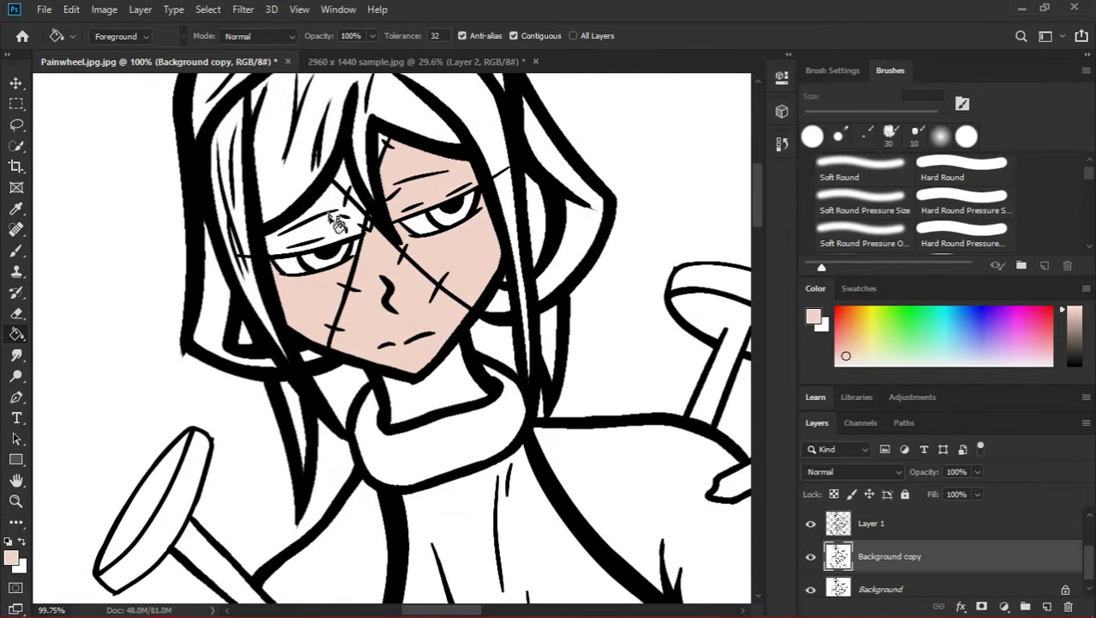
Copy the small masked Painwheel character from the sample image into the Painwheel drawing as a colour reference.
{"action": "key", "text": "ctrl+Tab"}
{"action": "key", "text": "ctrl+Tab"}
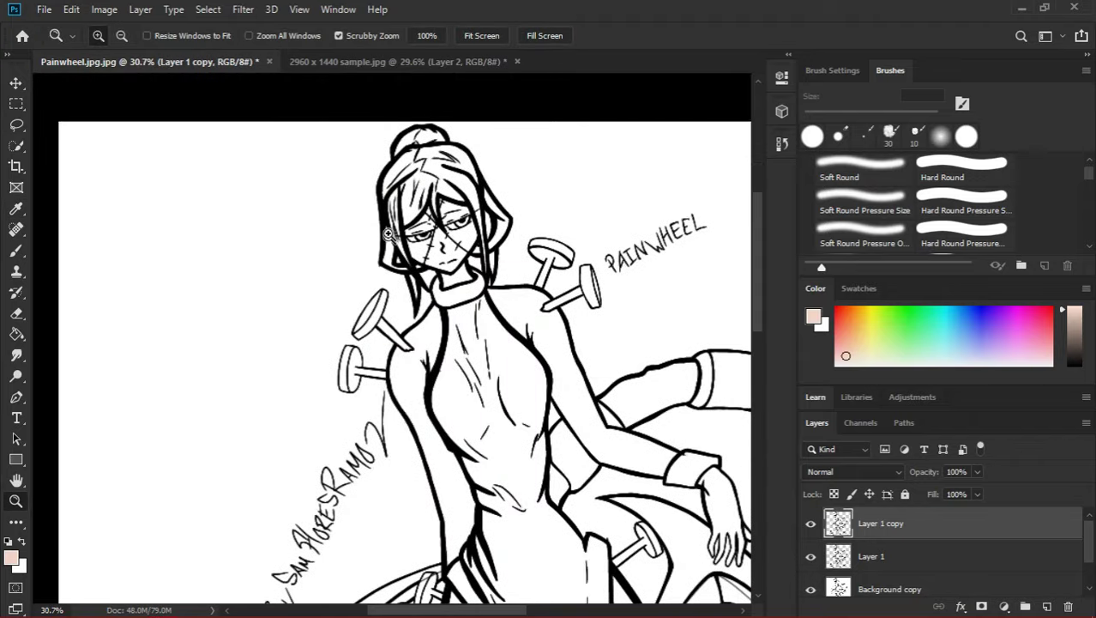
{"action": "key", "text": "ctrl+Tab"}
{"action": "key", "text": "v"}
{"action": "left_click_drag", "start_coordinate": [244, 403], "coordinate": [364, 306]}
{"action": "key", "text": "z"}
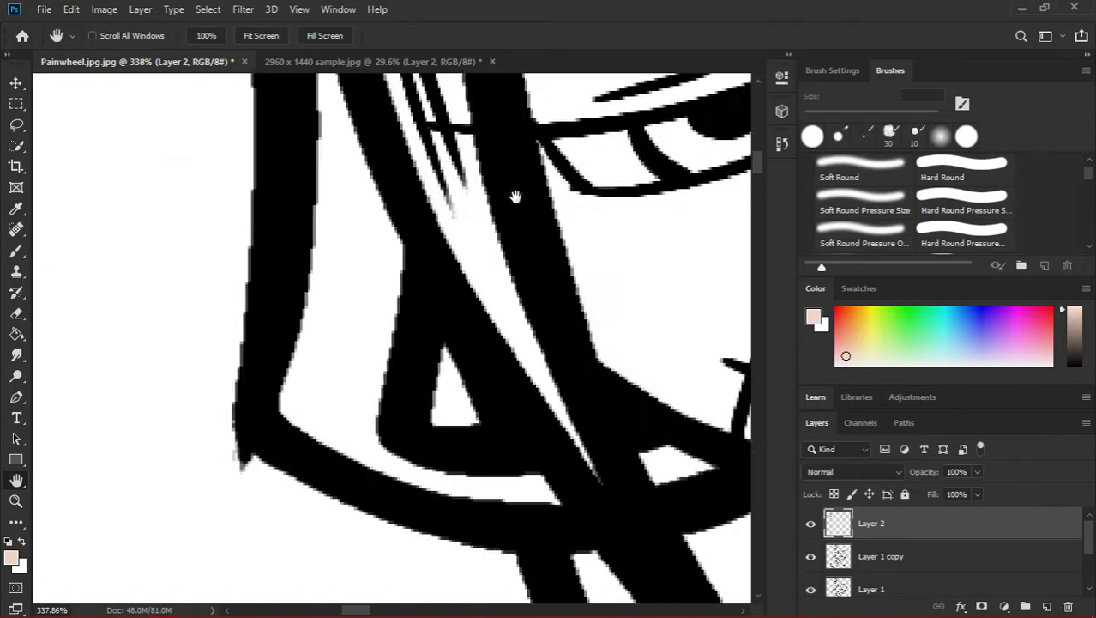
Try filling the nose area of the face on the Background copy layer with the current skin colour.
{"action": "key", "text": "g"}
{"action": "left_click", "coordinate": [874, 553]}
{"action": "scroll", "coordinate": [874, 545], "scroll_direction": "down", "scroll_amount": 1}
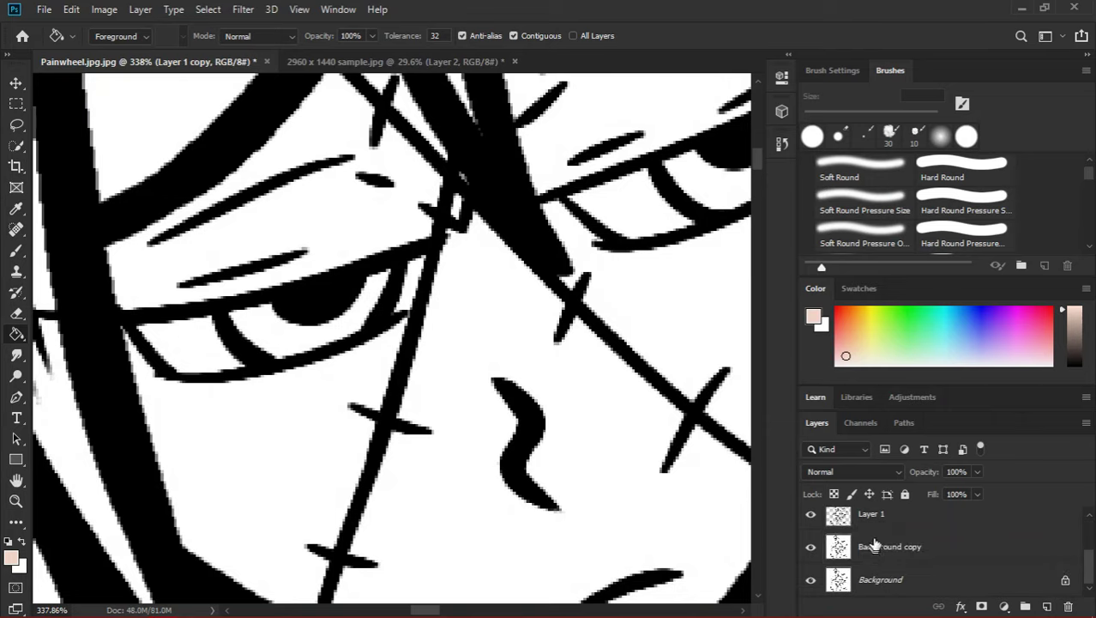
{"action": "left_click", "coordinate": [874, 546]}
{"action": "left_click", "coordinate": [518, 353]}
{"action": "key", "text": "ctrl+z"}
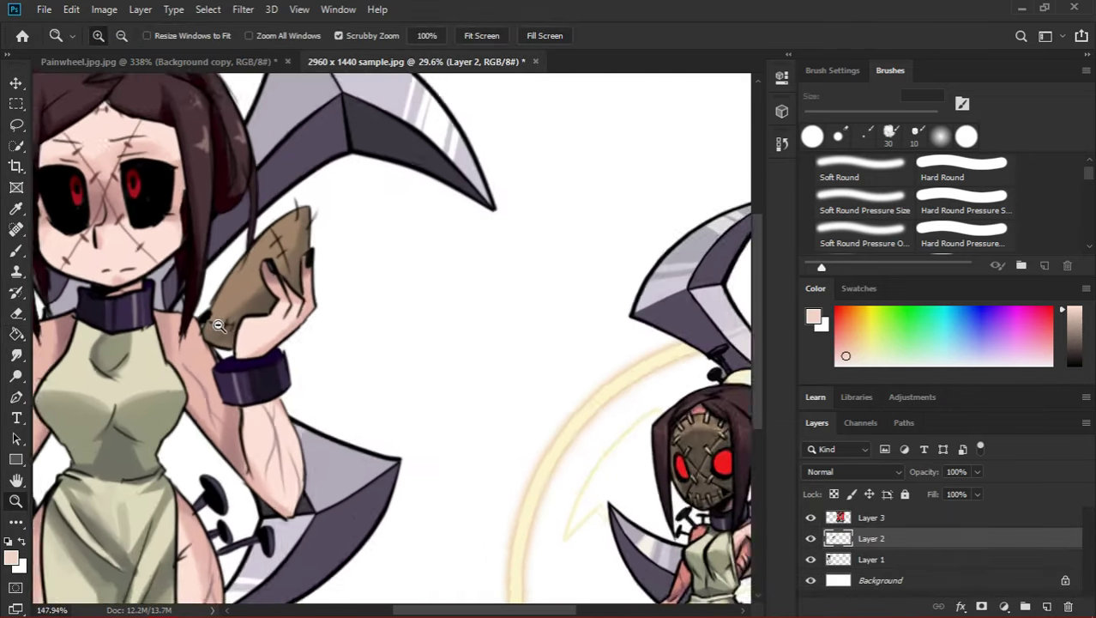
Sample the light skin tone from the character's face in the sample image and try it on the drawing's face.
{"action": "key", "text": "i"}
{"action": "left_click", "coordinate": [277, 447]}
{"action": "left_click", "coordinate": [164, 228]}
{"action": "key", "text": "ctrl+Tab"}
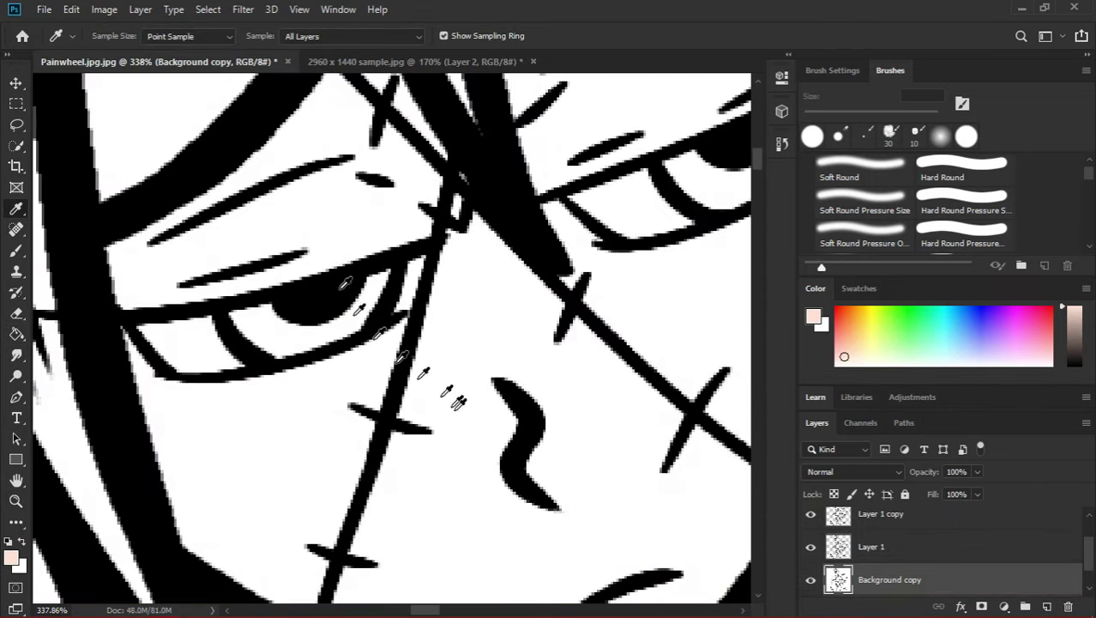
{"action": "key", "text": "g"}
{"action": "left_click", "coordinate": [468, 475]}
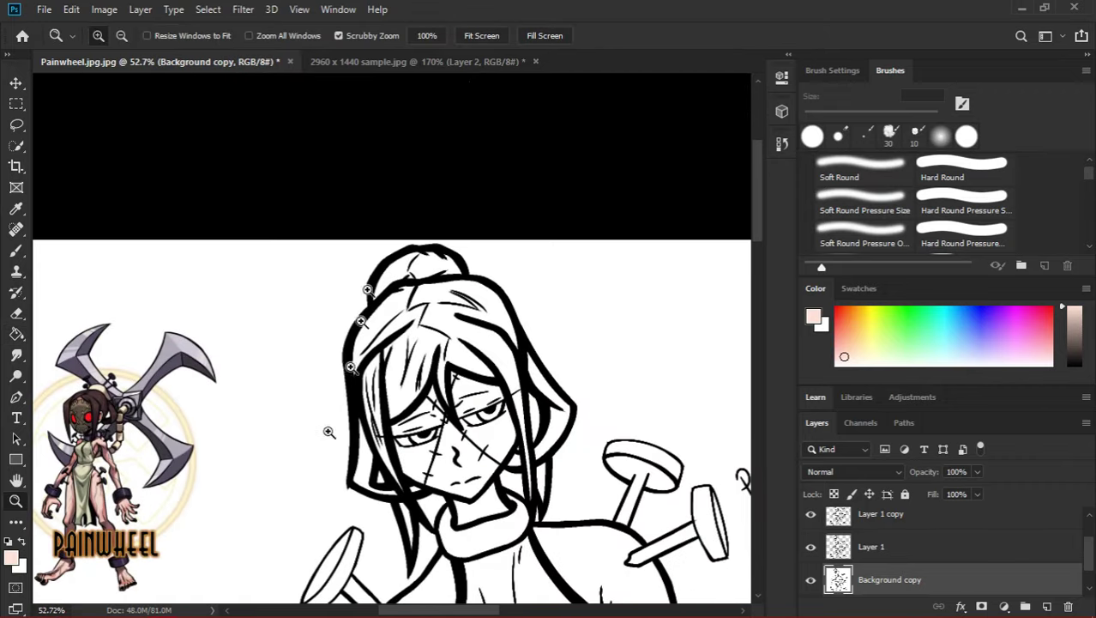
Copy the full-body character from the sample image into the Painwheel drawing, placing it in the blank area beside the figure.
{"action": "left_click", "coordinate": [481, 35]}
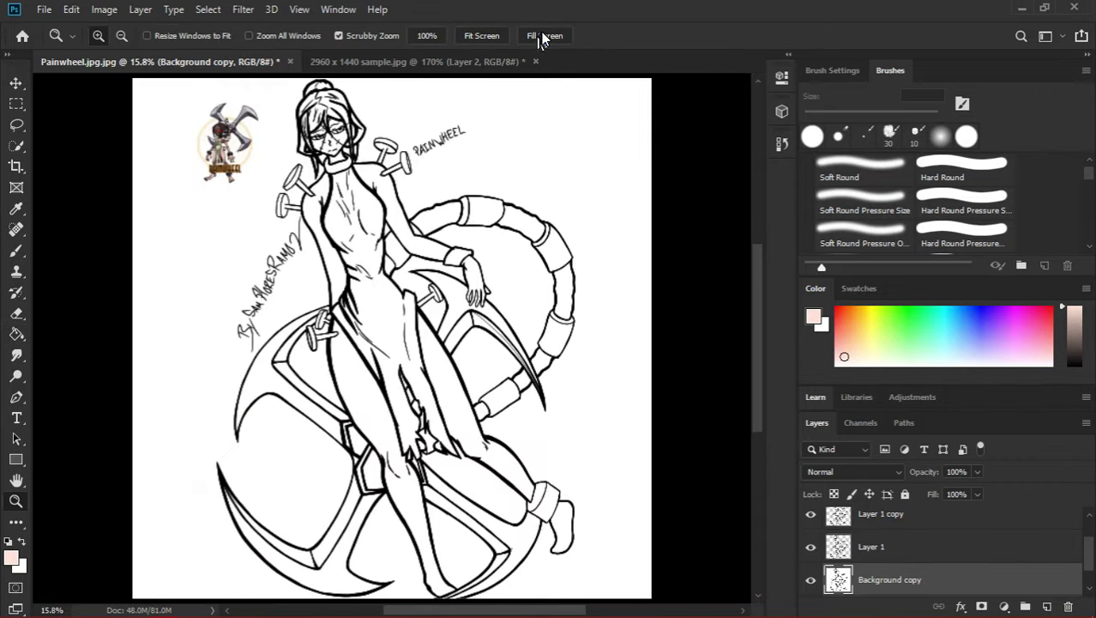
{"action": "left_click", "coordinate": [544, 35]}
{"action": "left_click", "coordinate": [399, 62]}
{"action": "key", "text": "v"}
{"action": "left_click_drag", "start_coordinate": [343, 301], "coordinate": [130, 233]}
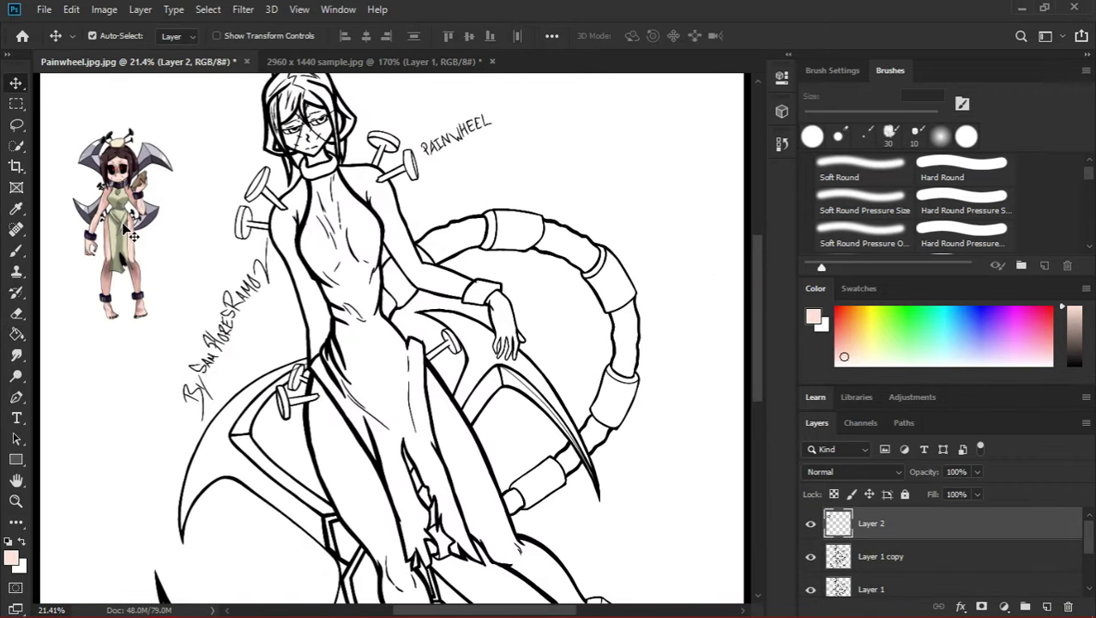
Fill the face sections between the stitches with the light skin tone on the Background copy layer.
{"action": "left_click", "coordinate": [866, 585]}
{"action": "key", "text": "z"}
{"action": "left_click", "coordinate": [120, 172]}
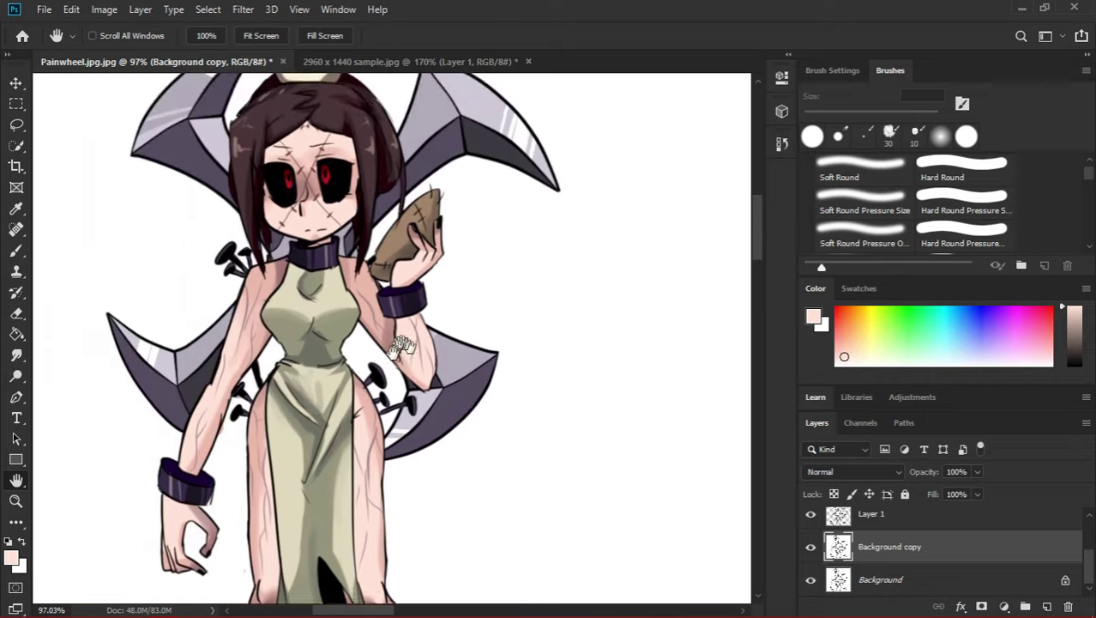
{"action": "key", "text": "i"}
{"action": "key", "text": "g"}
{"action": "left_click", "coordinate": [447, 225]}
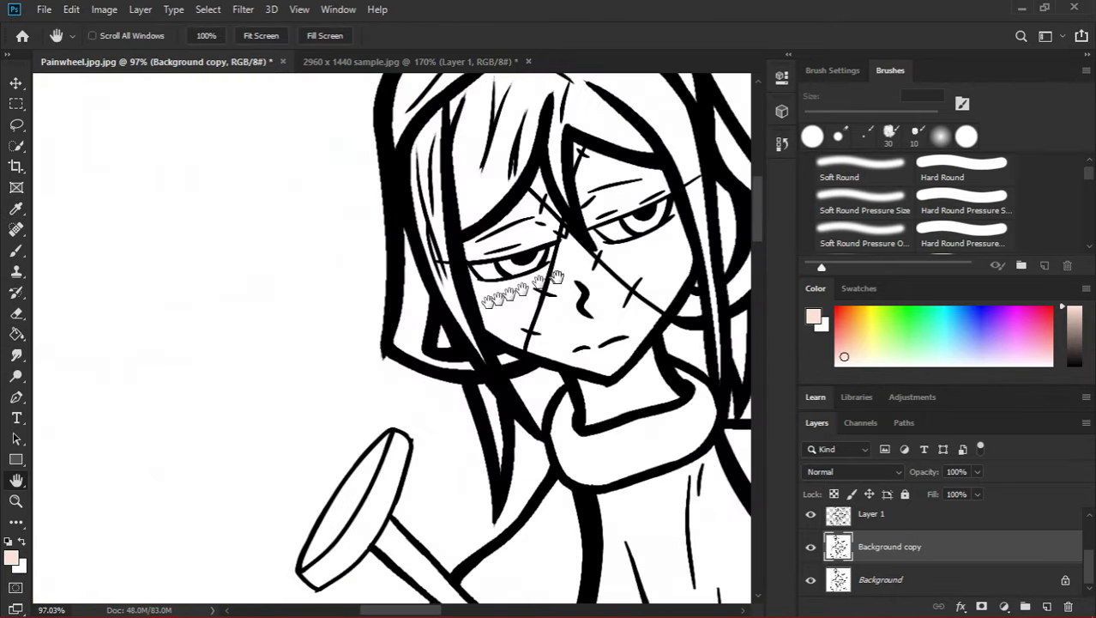
{"action": "key", "text": "g"}
{"action": "left_click", "coordinate": [472, 275]}
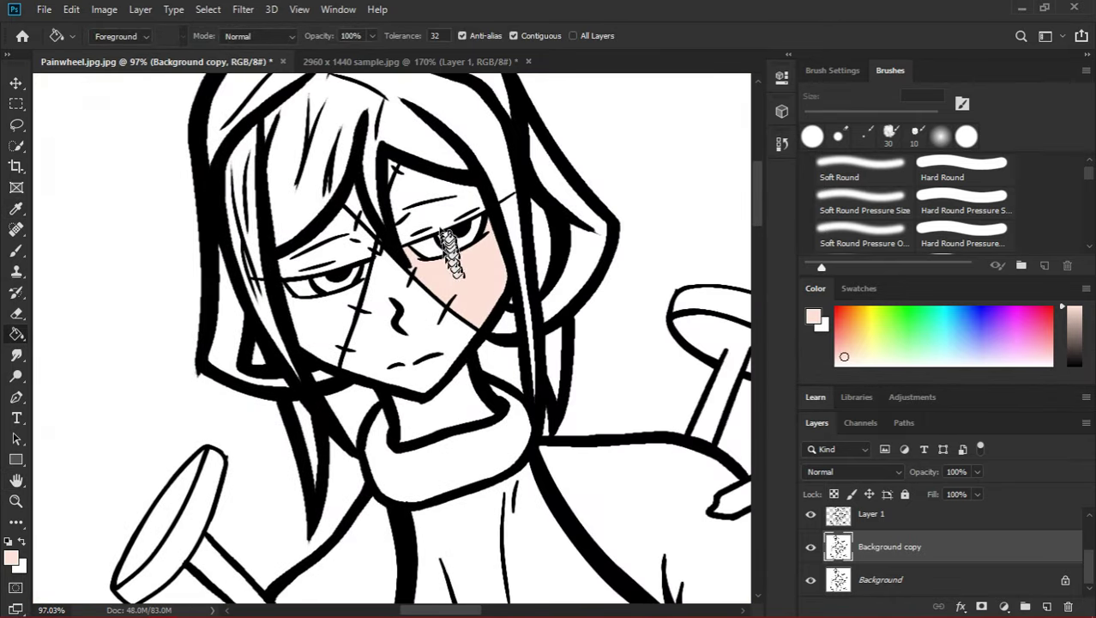
{"action": "left_click", "coordinate": [433, 206]}
{"action": "left_click", "coordinate": [356, 316]}
Fill the small leftover gaps around the stitches between the eyes with the light skin tone.
{"action": "key", "text": "z"}
{"action": "left_click", "coordinate": [391, 364]}
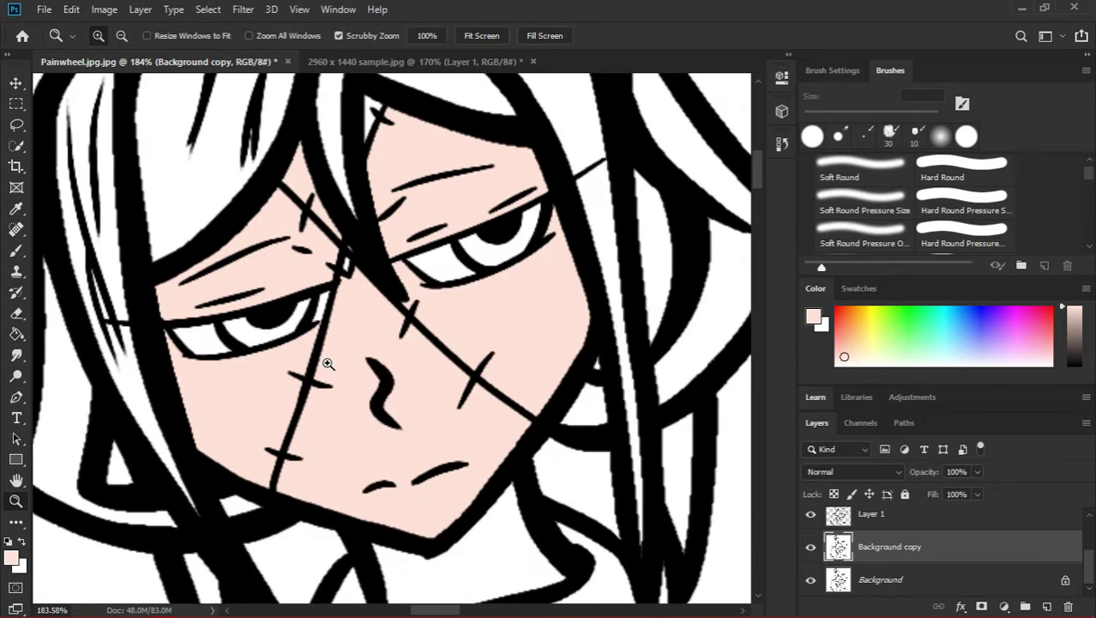
{"action": "left_click", "coordinate": [392, 294]}
{"action": "key", "text": "g"}
{"action": "scroll", "coordinate": [391, 307], "scroll_direction": "up", "scroll_amount": 1}
{"action": "scroll", "coordinate": [427, 292], "scroll_direction": "down", "scroll_amount": 3}
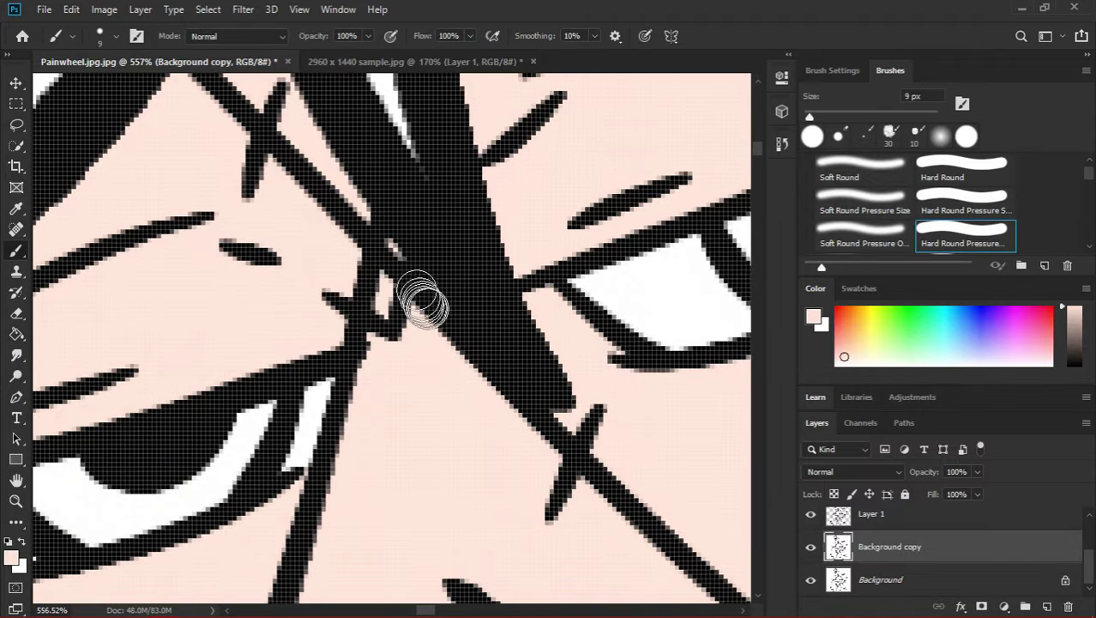
{"action": "key", "text": "z"}
{"action": "key", "text": "g"}
Fill the neck, the shoulders and both arms with the light skin tone.
{"action": "scroll", "coordinate": [464, 392], "scroll_direction": "down", "scroll_amount": 5}
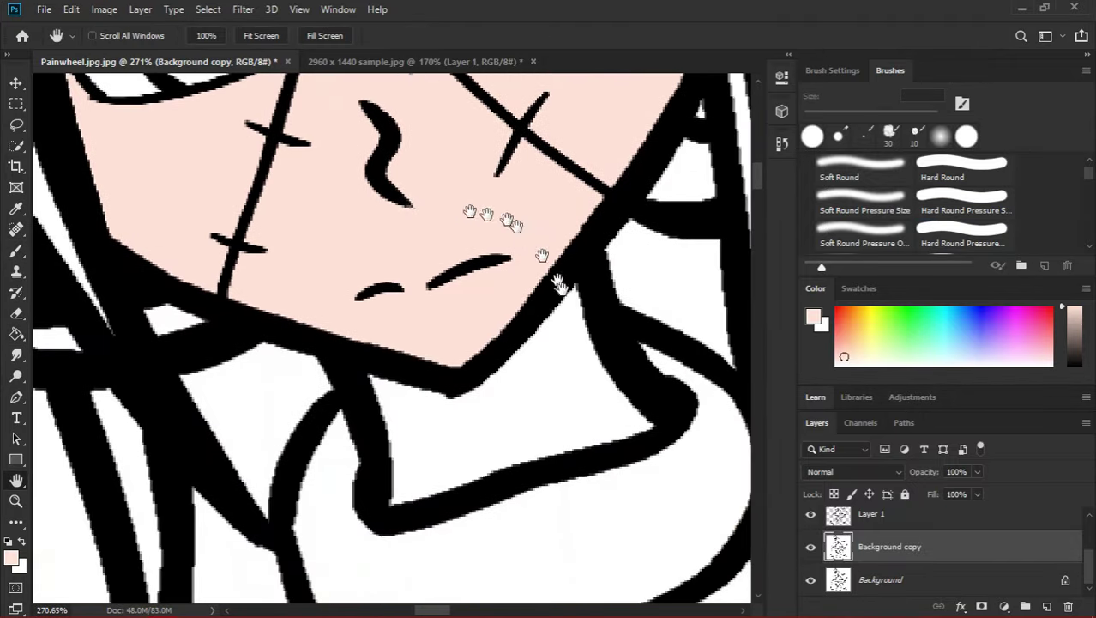
{"action": "key", "text": "z"}
{"action": "scroll", "coordinate": [557, 286], "scroll_direction": "down", "scroll_amount": 3}
{"action": "left_click_drag", "start_coordinate": [558, 286], "coordinate": [293, 318]}
{"action": "key", "text": "g"}
{"action": "left_click", "coordinate": [566, 404]}
{"action": "left_click", "coordinate": [167, 391]}
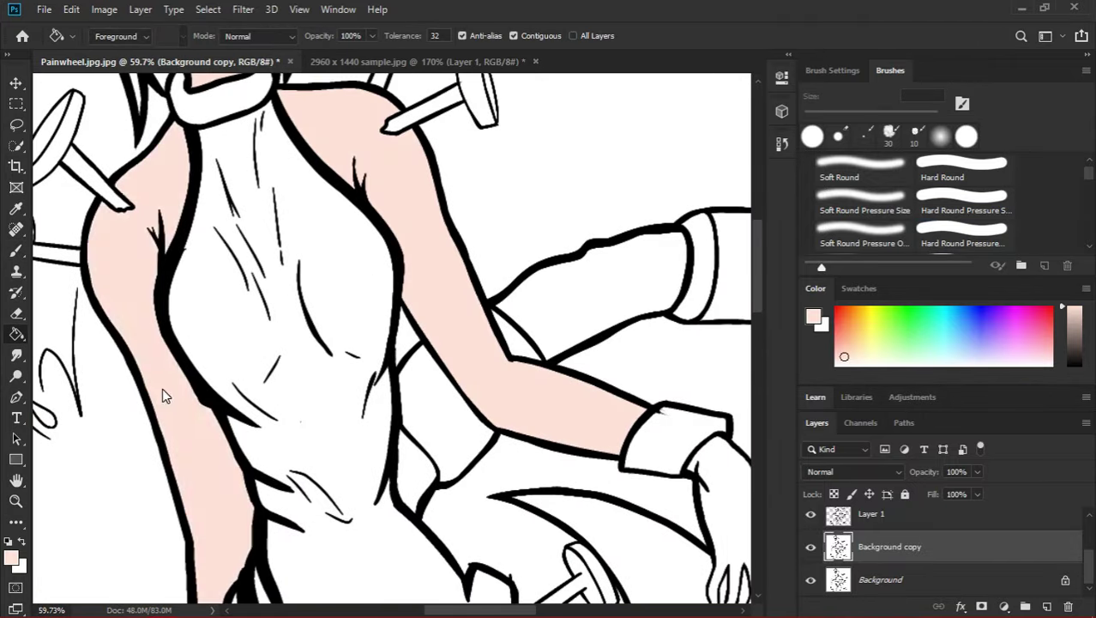
Fill the hand below the wrist cuff, both legs and the feet with the light skin tone.
{"action": "scroll", "coordinate": [309, 286], "scroll_direction": "down", "scroll_amount": 5}
{"action": "scroll", "coordinate": [636, 308], "scroll_direction": "right", "scroll_amount": 4}
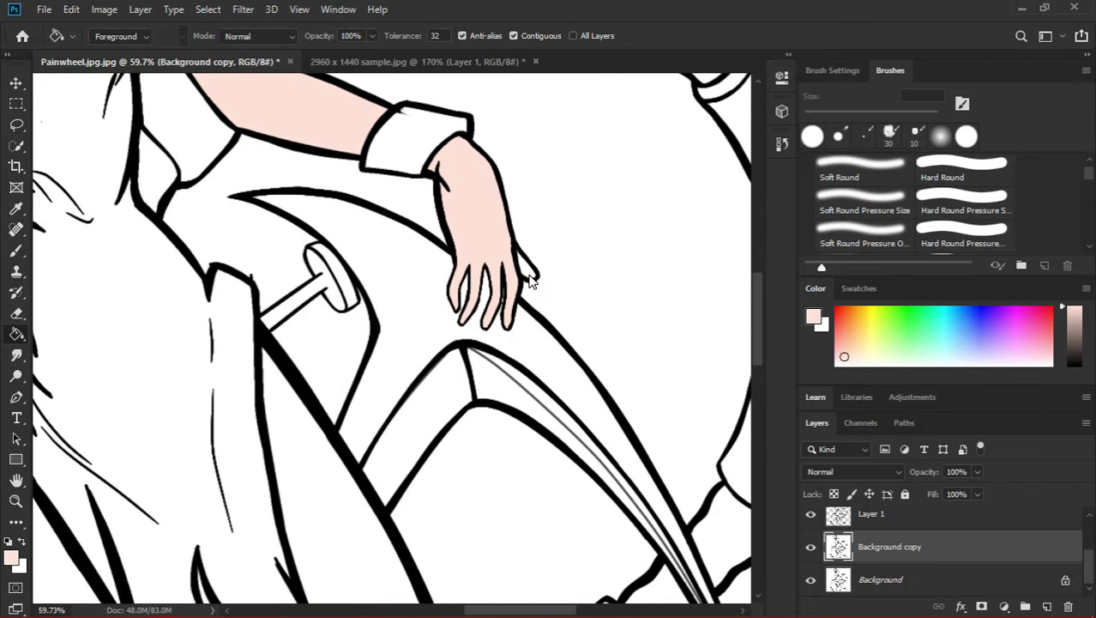
{"action": "scroll", "coordinate": [529, 281], "scroll_direction": "down", "scroll_amount": 4}
{"action": "key", "text": "z"}
{"action": "left_click", "coordinate": [443, 194], "text": "alt"}
{"action": "key", "text": "g"}
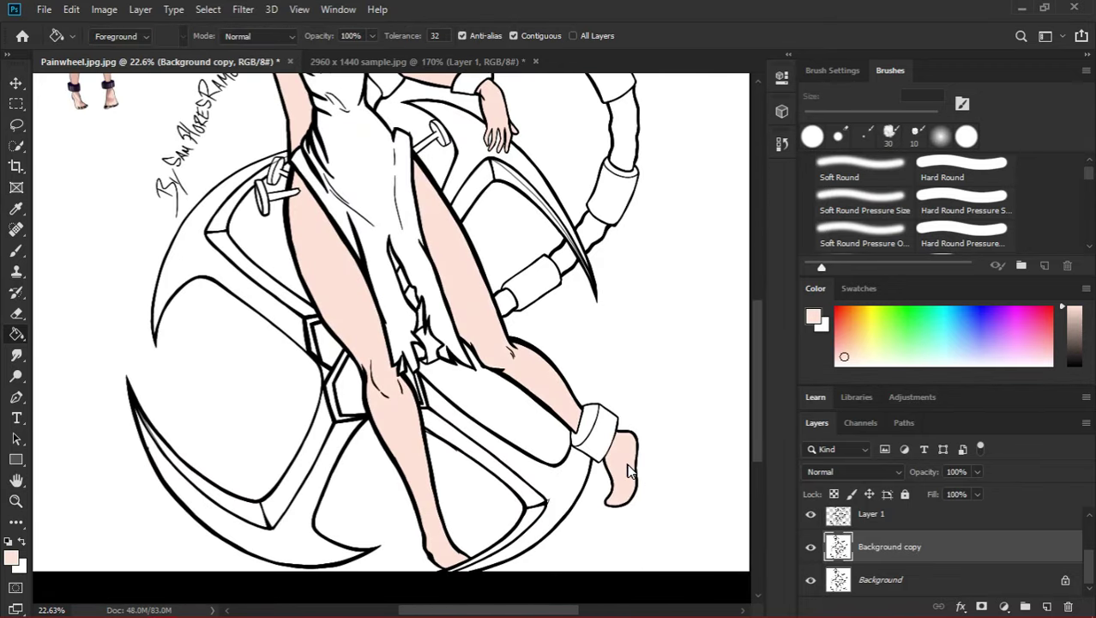
Sample the red of the reference character's eye as the foreground colour for filling.
{"action": "scroll", "coordinate": [476, 442], "scroll_direction": "up", "scroll_amount": 3}
{"action": "scroll", "coordinate": [476, 441], "scroll_direction": "up", "scroll_amount": 3}
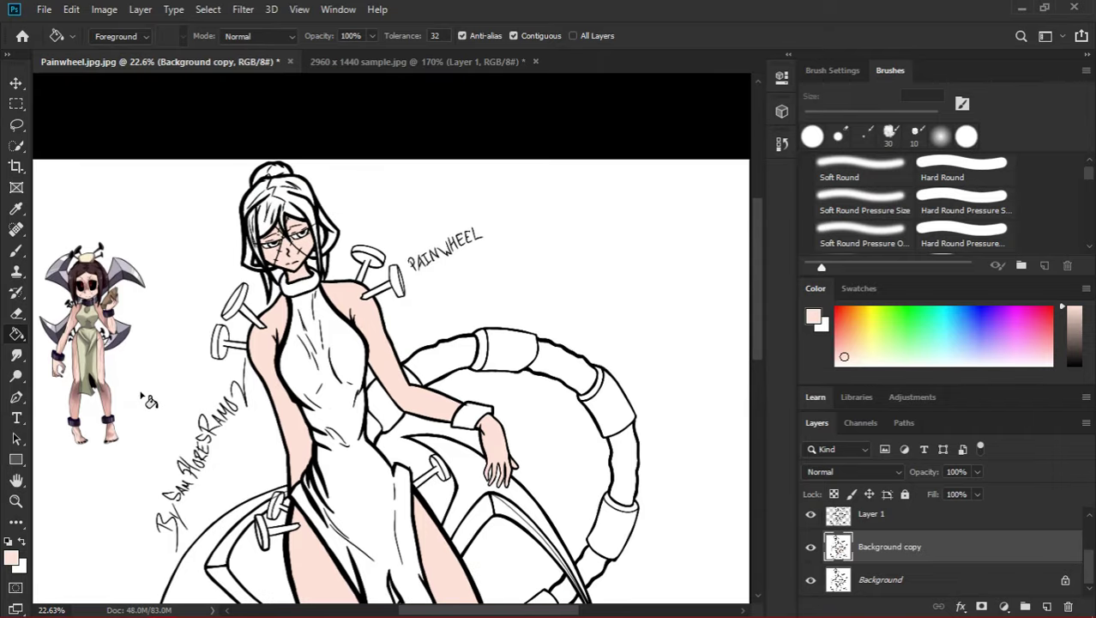
{"action": "key", "text": "z"}
{"action": "left_click_drag", "start_coordinate": [172, 355], "coordinate": [264, 355]}
{"action": "key", "text": "i"}
{"action": "left_click", "coordinate": [336, 170]}
{"action": "key", "text": "g"}
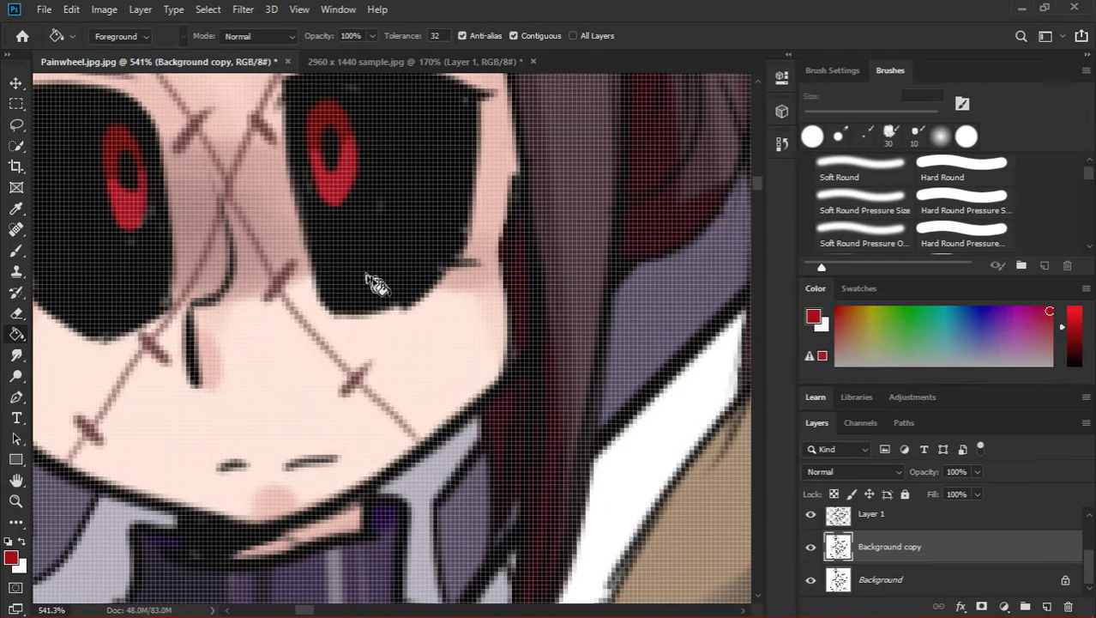
Fill the irises of both eyes in the drawing with the sampled red.
{"action": "key", "text": "h"}
{"action": "mouse_move", "coordinate": [367, 281]}
{"action": "left_mouse_down"}
{"action": "mouse_move", "coordinate": [244, 343]}
{"action": "mouse_move", "coordinate": [292, 452]}
{"action": "mouse_move", "coordinate": [257, 592]}
{"action": "left_mouse_up"}
{"action": "key", "text": "g"}
{"action": "left_click", "coordinate": [280, 265]}
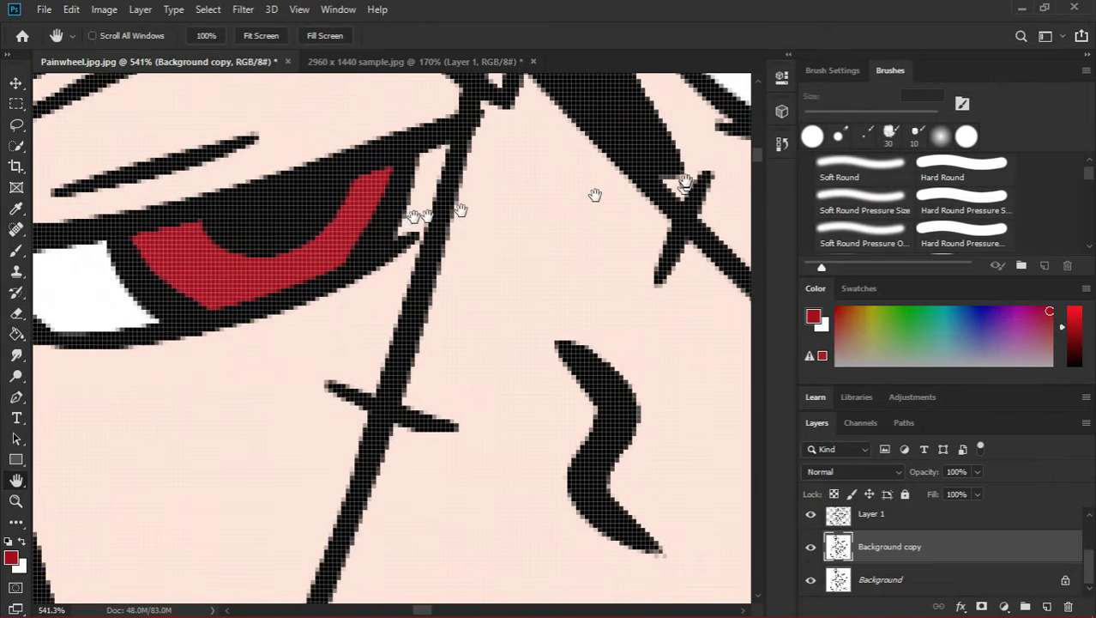
{"action": "key", "text": "g"}
{"action": "mouse_move", "coordinate": [596, 195]}
{"action": "left_mouse_down"}
{"action": "mouse_move", "coordinate": [428, 313]}
{"action": "mouse_move", "coordinate": [335, 268]}
{"action": "mouse_move", "coordinate": [428, 293]}
{"action": "mouse_move", "coordinate": [372, 258]}
{"action": "mouse_move", "coordinate": [377, 360]}
{"action": "mouse_move", "coordinate": [465, 257]}
{"action": "mouse_move", "coordinate": [355, 375]}
{"action": "mouse_move", "coordinate": [328, 245]}
{"action": "mouse_move", "coordinate": [343, 321]}
{"action": "left_mouse_up"}
{"action": "left_click", "coordinate": [437, 313]}
Sample black and colour the whites of both eyes with it, touching up the edges with a 9 px brush.
{"action": "key", "text": "z"}
{"action": "key", "text": "i"}
{"action": "left_click", "coordinate": [378, 342]}
{"action": "key", "text": "g"}
{"action": "key", "text": "h"}
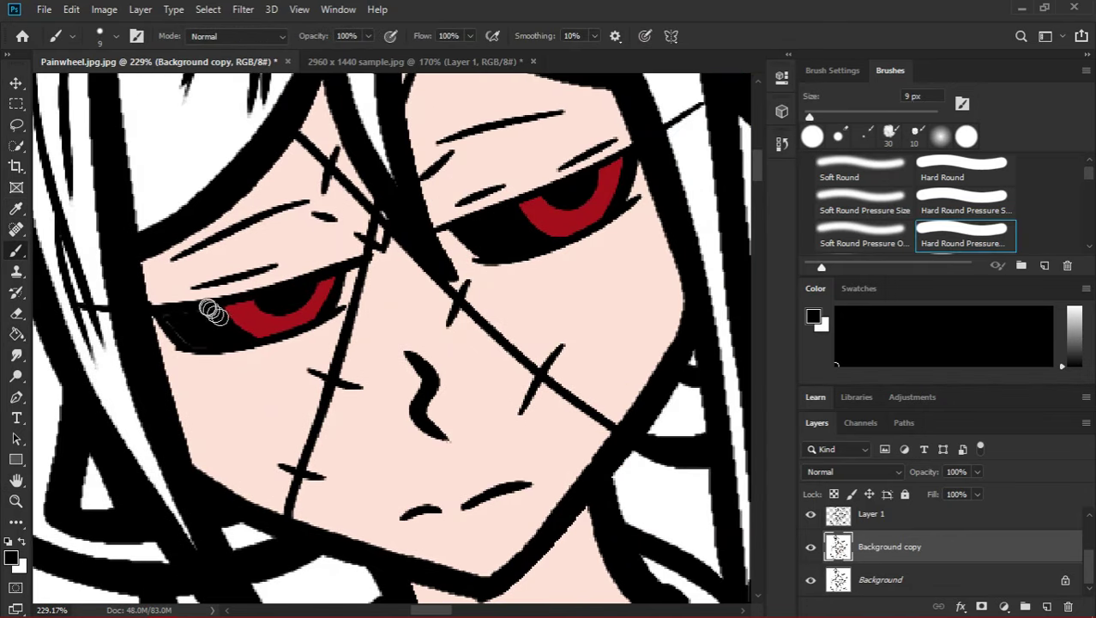
Sample the dark brown hair colour from the reference character.
{"action": "key", "text": "z"}
{"action": "left_click_drag", "start_coordinate": [233, 324], "coordinate": [423, 289]}
{"action": "left_click_drag", "start_coordinate": [137, 224], "coordinate": [276, 215]}
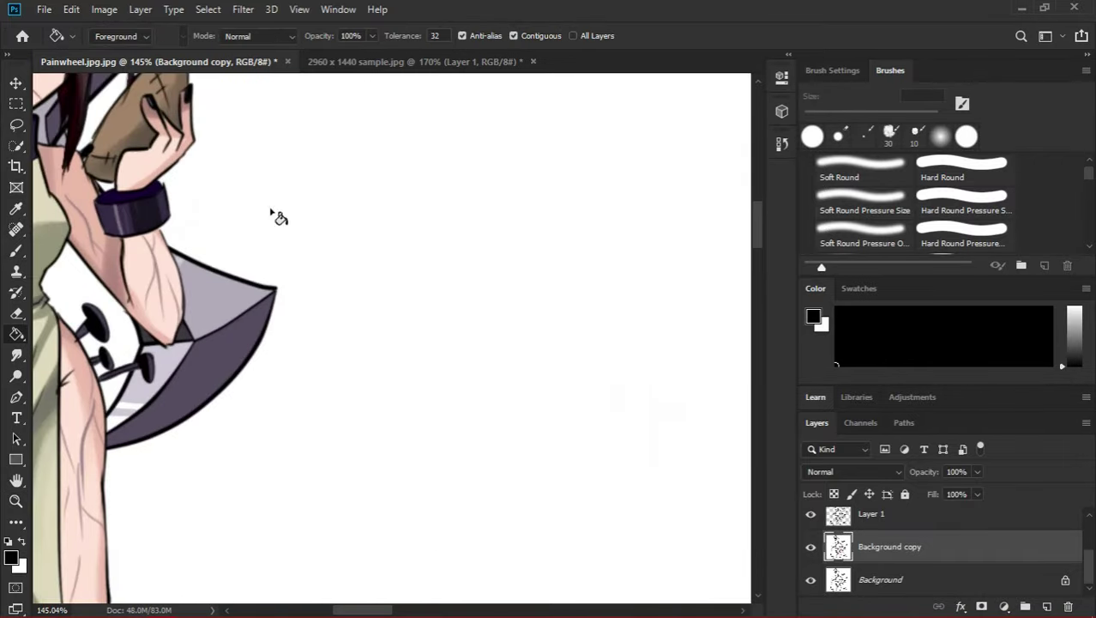
{"action": "left_click_drag", "start_coordinate": [293, 310], "coordinate": [257, 311]}
{"action": "key", "text": "i"}
{"action": "left_click", "coordinate": [316, 66]}
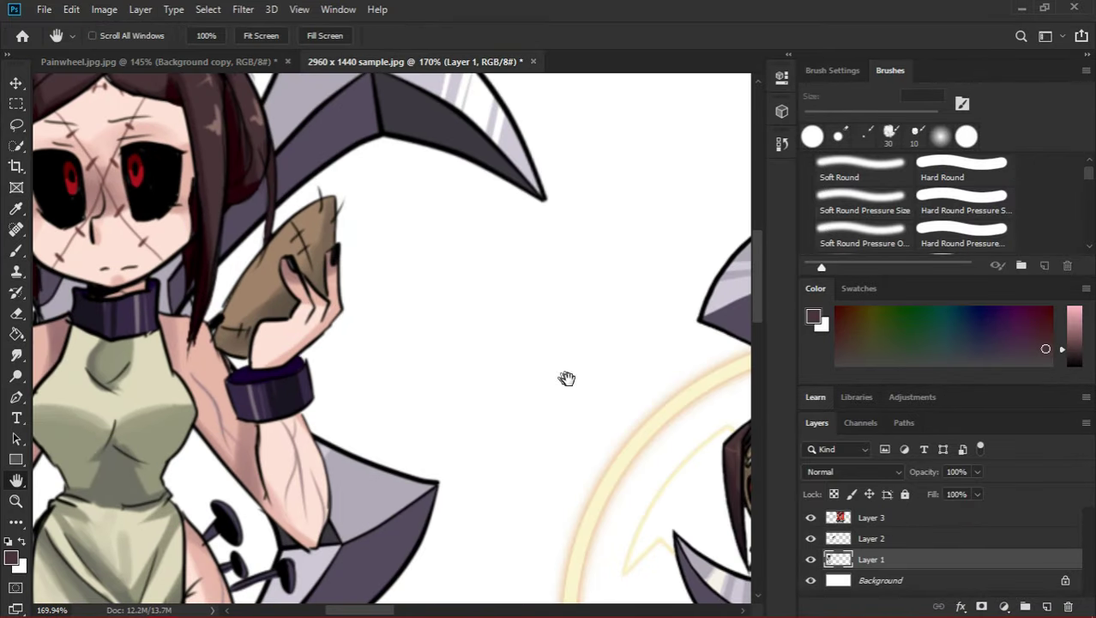
Fill all the hair sections and the bun in the Painwheel drawing with the dark brown.
{"action": "left_click", "coordinate": [214, 65]}
{"action": "mouse_move", "coordinate": [526, 152]}
{"action": "left_mouse_down"}
{"action": "mouse_move", "coordinate": [298, 158]}
{"action": "mouse_move", "coordinate": [367, 238]}
{"action": "left_mouse_up"}
{"action": "key", "text": "g"}
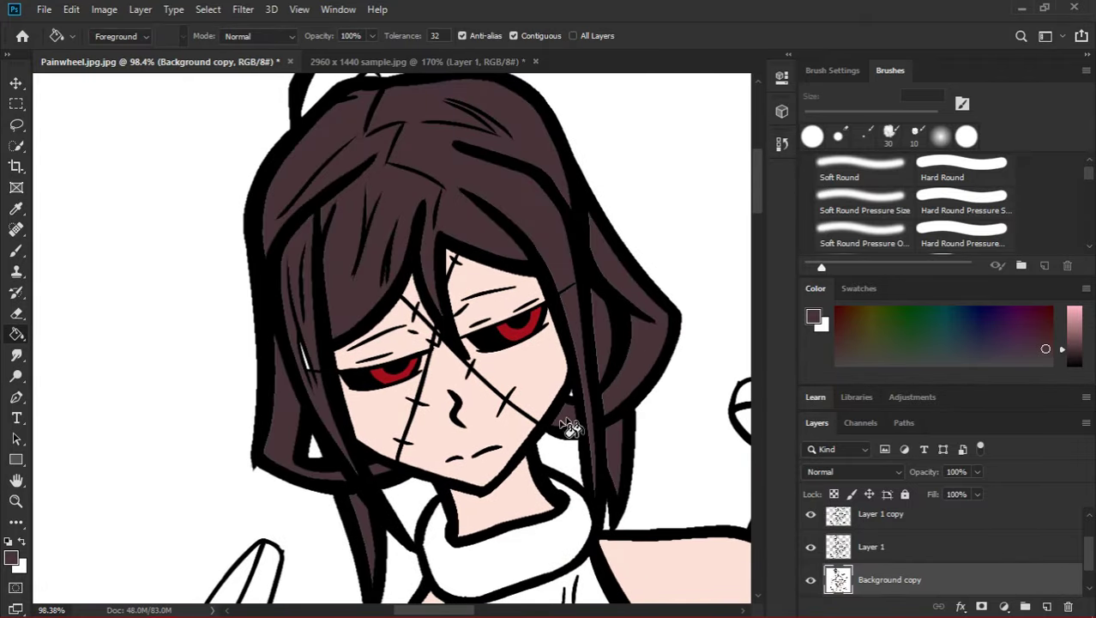
{"action": "scroll", "coordinate": [375, 229], "scroll_direction": "up", "scroll_amount": 3}
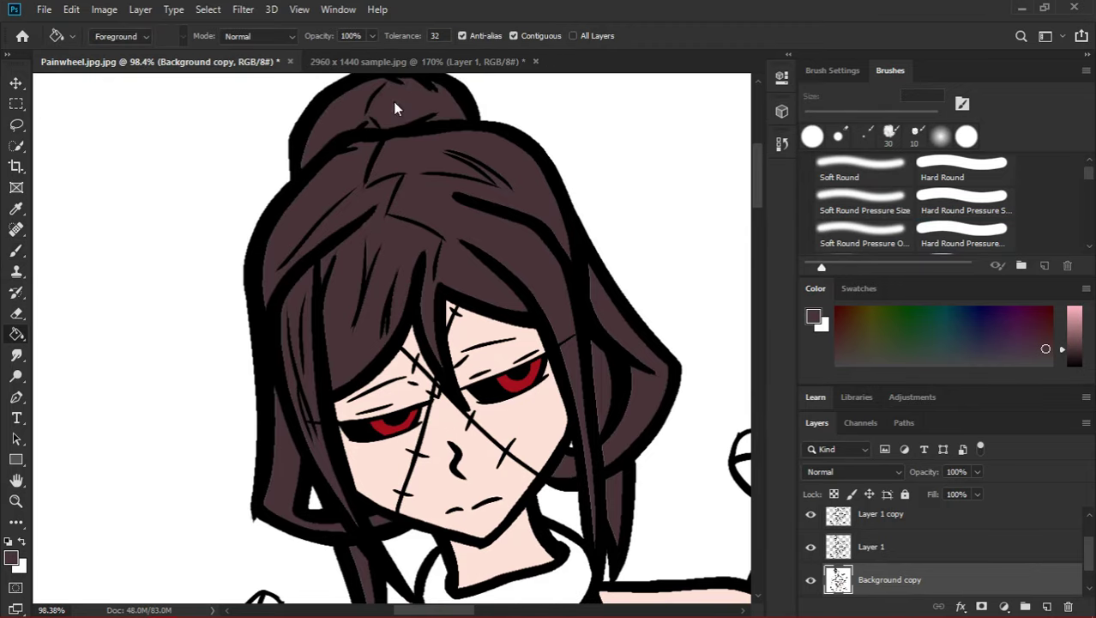
Sample the dark purple of the reference character's collar and fill the drawing's neck collar with it.
{"action": "scroll", "coordinate": [418, 109], "scroll_direction": "down", "scroll_amount": 10}
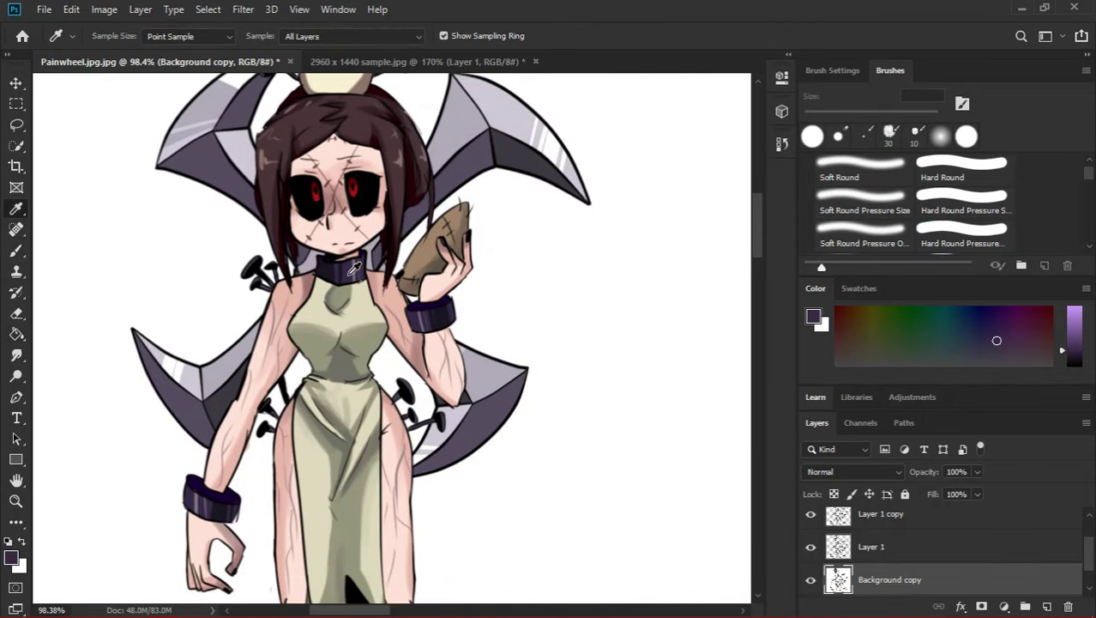
{"action": "key", "text": "g"}
{"action": "left_click", "coordinate": [550, 240]}
{"action": "key", "text": "ctrl+z"}
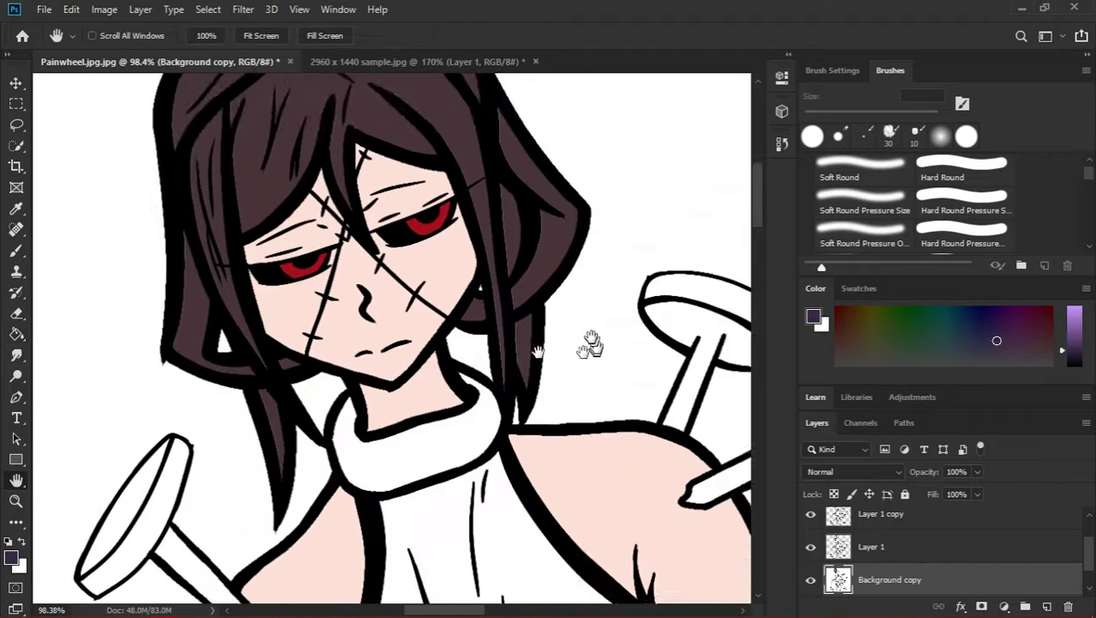
{"action": "key", "text": "g"}
{"action": "left_click", "coordinate": [404, 313]}
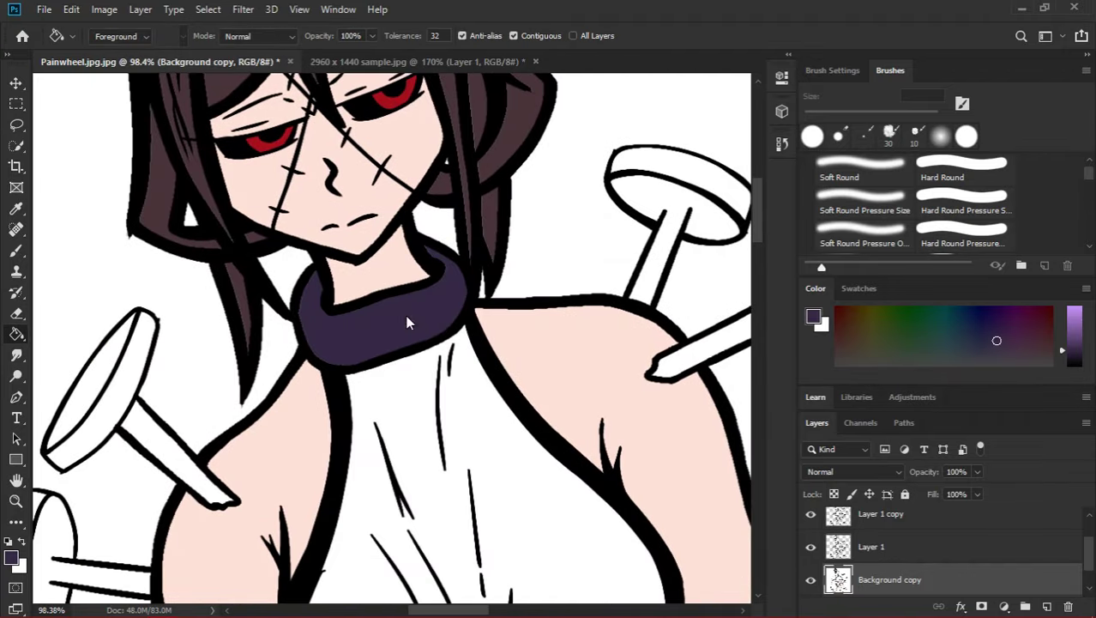
Fill the wrist cuff with the same dark purple.
{"action": "scroll", "coordinate": [448, 342], "scroll_direction": "down", "scroll_amount": 4}
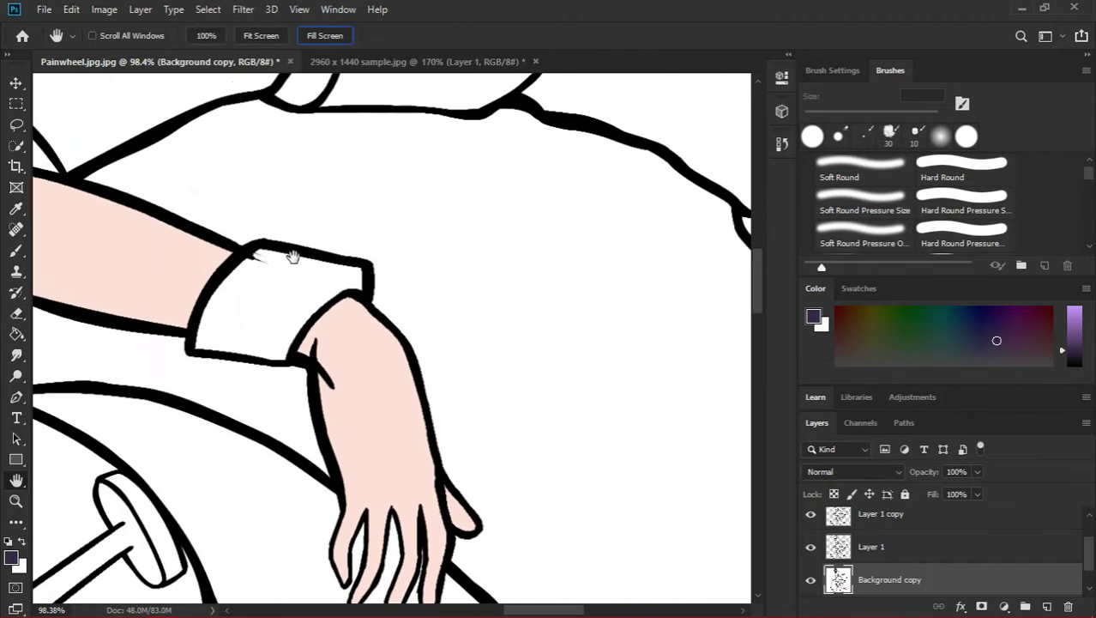
{"action": "key", "text": "g"}
{"action": "left_click", "coordinate": [276, 298]}
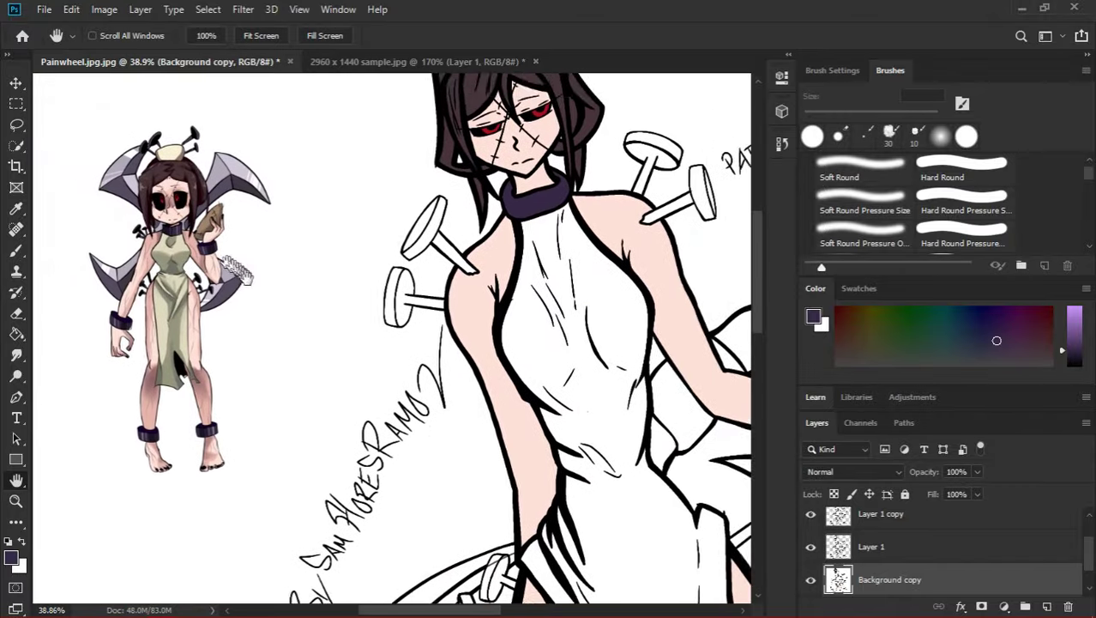
Sample the pale beige of the reference character's dress and fill the drawing's dress with it.
{"action": "key", "text": "i"}
{"action": "left_click", "coordinate": [187, 298]}
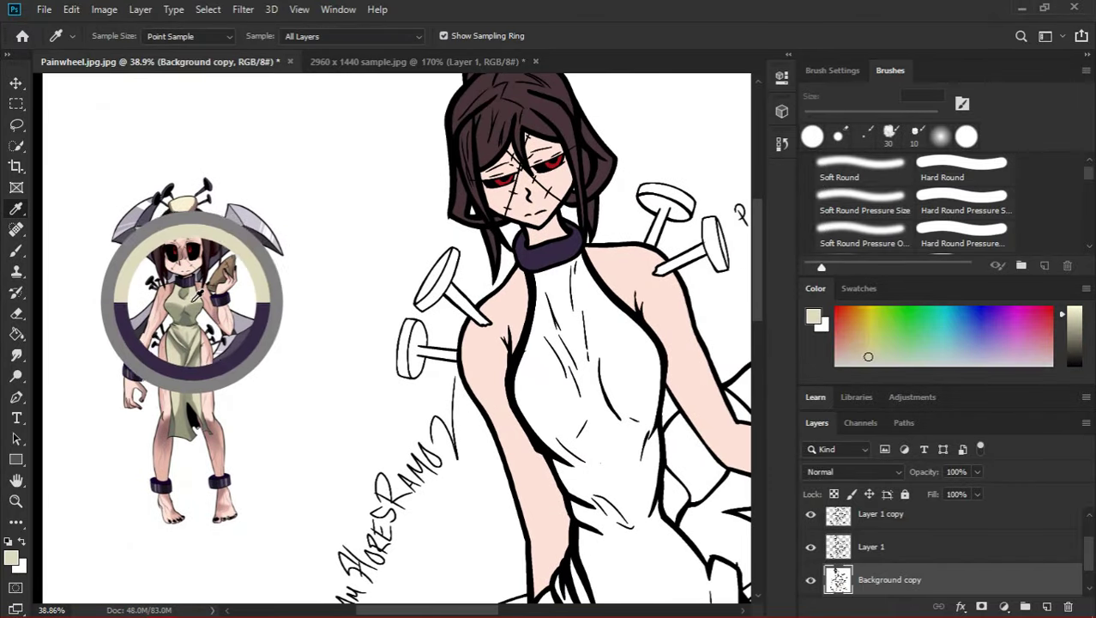
{"action": "key", "text": "g"}
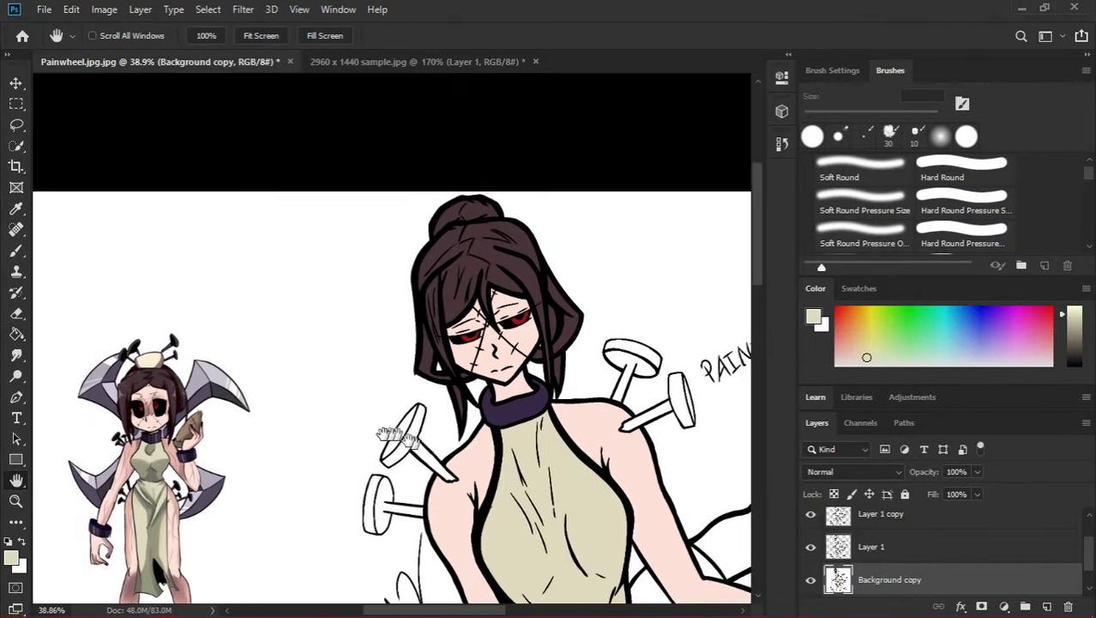
Fill all the bolts sticking out of the drawing's shoulders and hips with a muted dark purple.
{"action": "left_click_drag", "start_coordinate": [397, 435], "coordinate": [406, 416]}
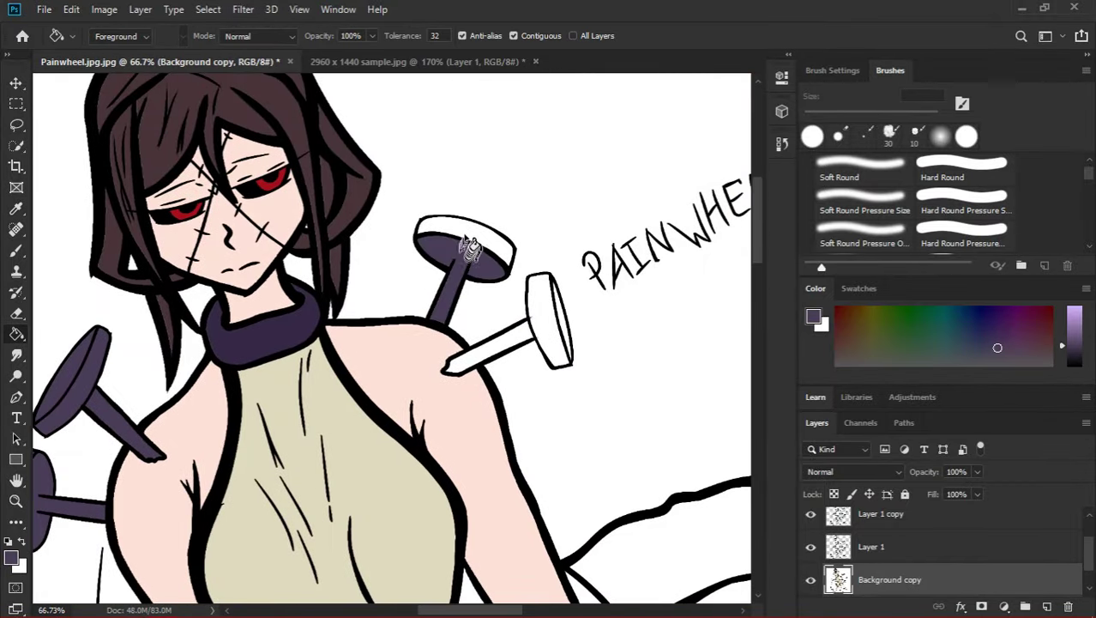
{"action": "left_click", "coordinate": [202, 357]}
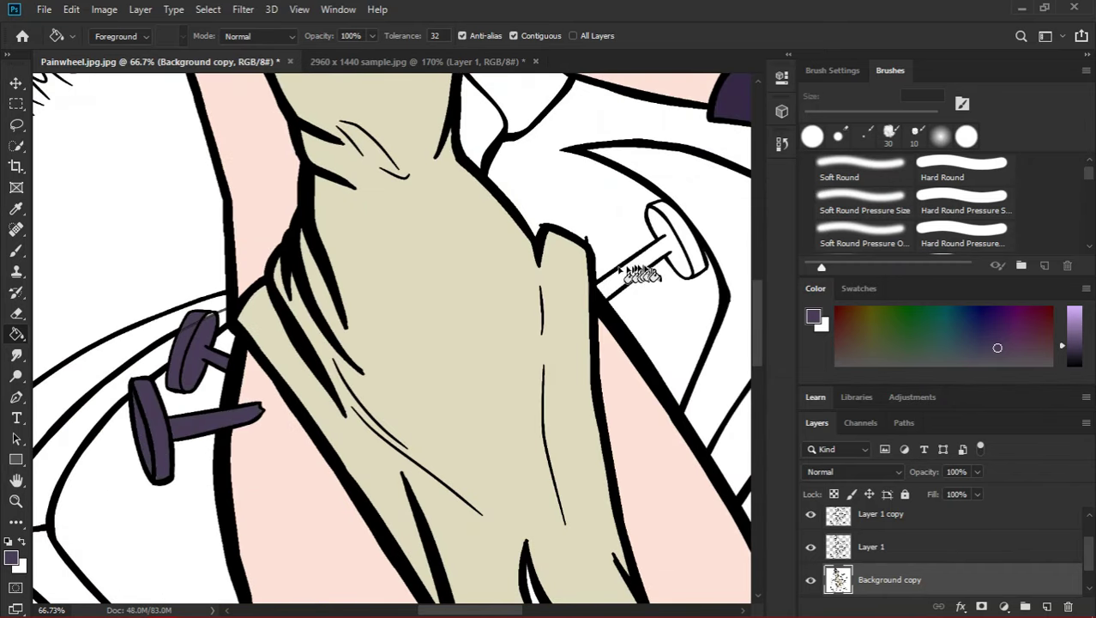
{"action": "key", "text": "h"}
{"action": "mouse_move", "coordinate": [699, 264]}
{"action": "left_mouse_down"}
{"action": "mouse_move", "coordinate": [506, 94]}
{"action": "mouse_move", "coordinate": [441, 453]}
{"action": "mouse_move", "coordinate": [429, 384]}
{"action": "mouse_move", "coordinate": [376, 256]}
{"action": "mouse_move", "coordinate": [427, 357]}
{"action": "left_mouse_up"}
{"action": "key", "text": "g"}
{"action": "left_click", "coordinate": [444, 336]}
Sample the light grey-purple from the blade of the reference character.
{"action": "key", "text": "z"}
{"action": "key", "text": "ctrl+minus"}
{"action": "key", "text": "ctrl+minus"}
{"action": "key", "text": "ctrl+minus"}
{"action": "key", "text": "ctrl+minus"}
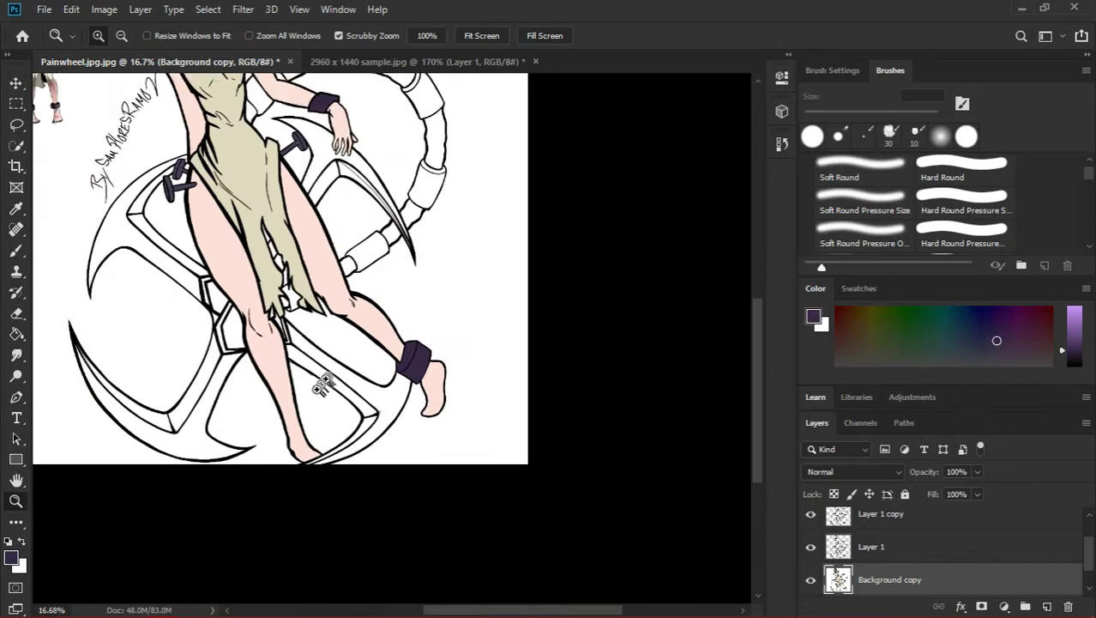
{"action": "left_click_drag", "start_coordinate": [200, 192], "coordinate": [326, 197]}
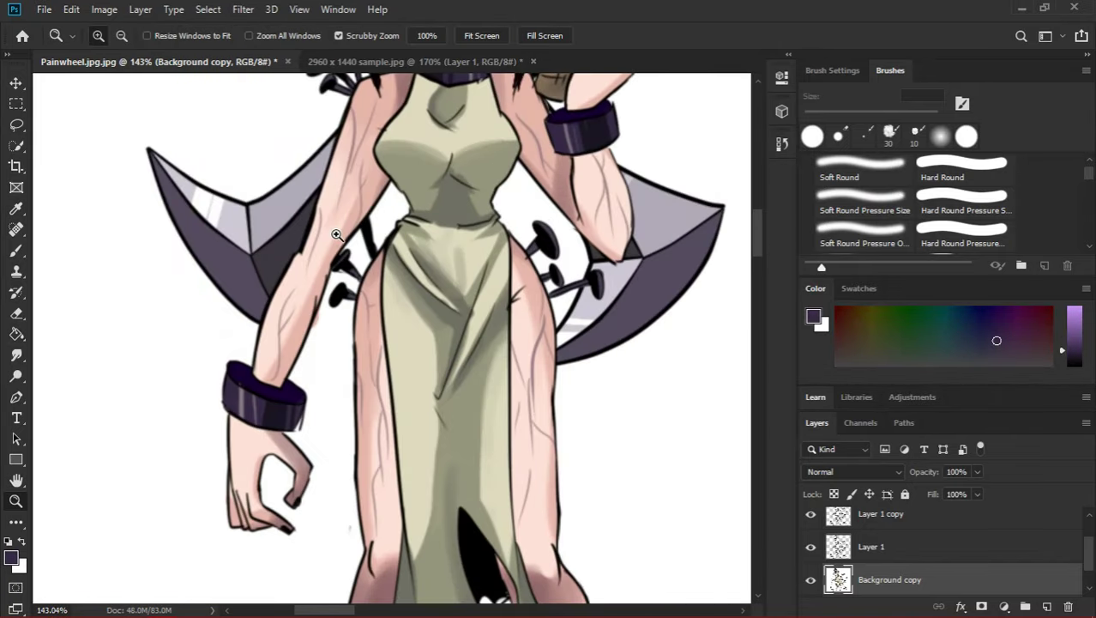
{"action": "key", "text": "g"}
{"action": "left_click", "coordinate": [304, 211], "text": "alt"}
Fill the inner bevel faces of the drawing's large blades with the light grey-purple.
{"action": "key", "text": "z"}
{"action": "left_click_drag", "start_coordinate": [606, 333], "coordinate": [373, 326]}
{"action": "key", "text": "h"}
{"action": "key", "text": "g"}
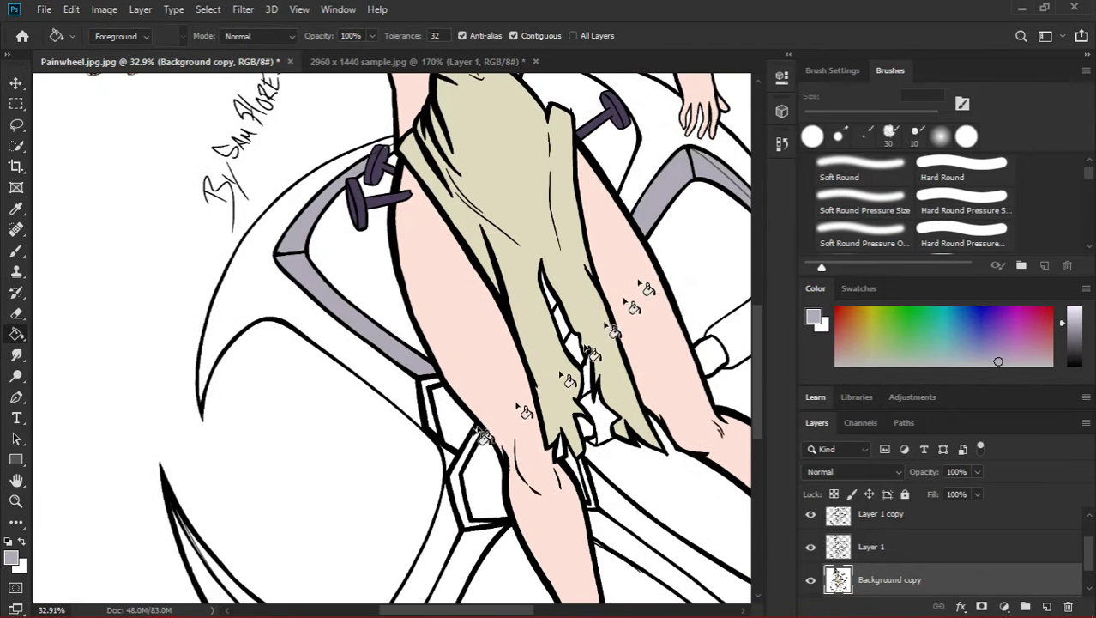
{"action": "left_click", "coordinate": [577, 362]}
{"action": "left_click_drag", "start_coordinate": [577, 362], "coordinate": [453, 246]}
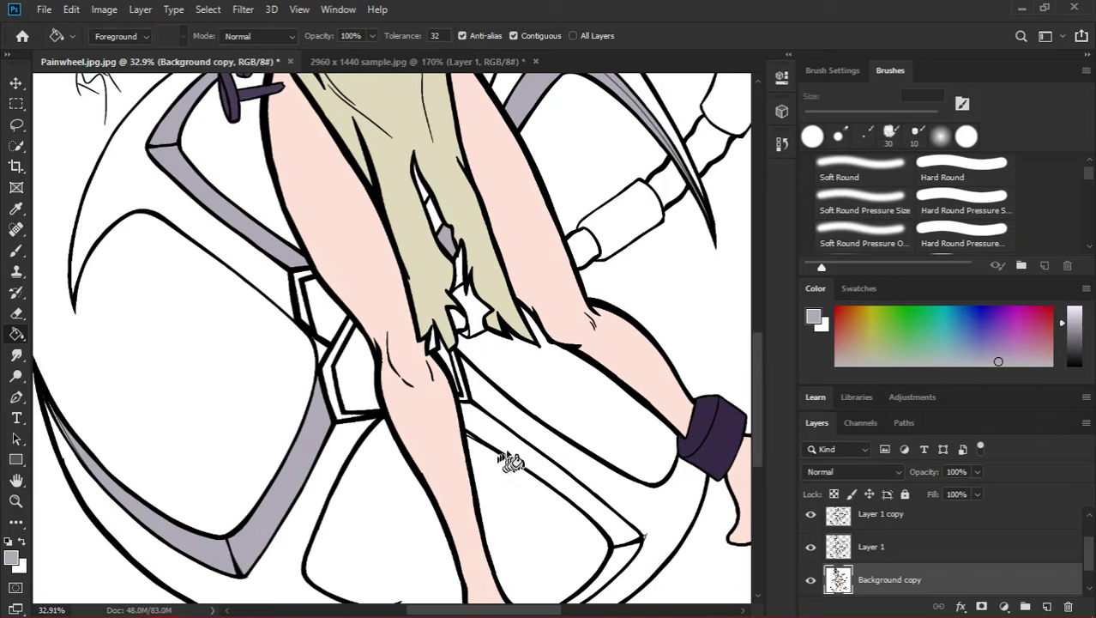
Sample the darker grey-purple of the reference blades and fill the outer faces of the drawing's blades with it.
{"action": "key", "text": "h"}
{"action": "mouse_move", "coordinate": [78, 367]}
{"action": "left_mouse_down"}
{"action": "mouse_move", "coordinate": [579, 361]}
{"action": "mouse_move", "coordinate": [416, 288]}
{"action": "mouse_move", "coordinate": [274, 278]}
{"action": "mouse_move", "coordinate": [258, 103]}
{"action": "left_mouse_up"}
{"action": "key", "text": "g"}
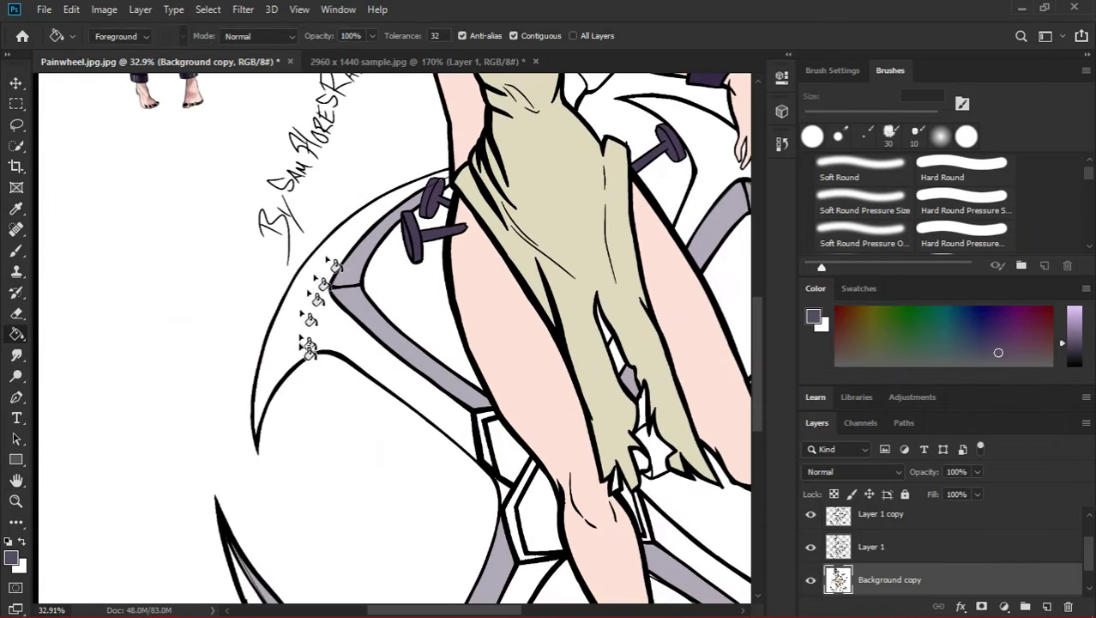
{"action": "mouse_move", "coordinate": [486, 481]}
{"action": "left_mouse_down"}
{"action": "mouse_move", "coordinate": [486, 388]}
{"action": "mouse_move", "coordinate": [428, 384]}
{"action": "mouse_move", "coordinate": [587, 384]}
{"action": "mouse_move", "coordinate": [503, 134]}
{"action": "mouse_move", "coordinate": [418, 342]}
{"action": "mouse_move", "coordinate": [412, 292]}
{"action": "mouse_move", "coordinate": [412, 471]}
{"action": "left_mouse_up"}
{"action": "left_click", "coordinate": [485, 388]}
Check the second reference image, then fill the blade hub's plates with light grey-purple and their rims with dark grey-purple.
{"action": "left_click", "coordinate": [342, 62]}
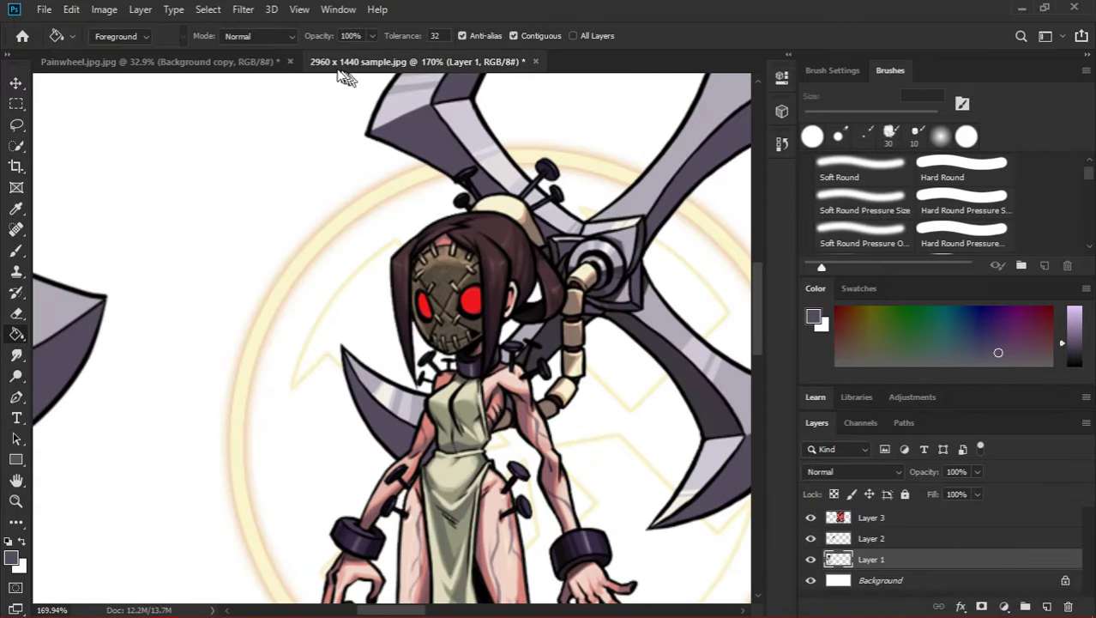
{"action": "left_click", "coordinate": [172, 62]}
{"action": "left_click_drag", "start_coordinate": [374, 281], "coordinate": [374, 187]}
{"action": "key", "text": "i"}
{"action": "left_click", "coordinate": [255, 318]}
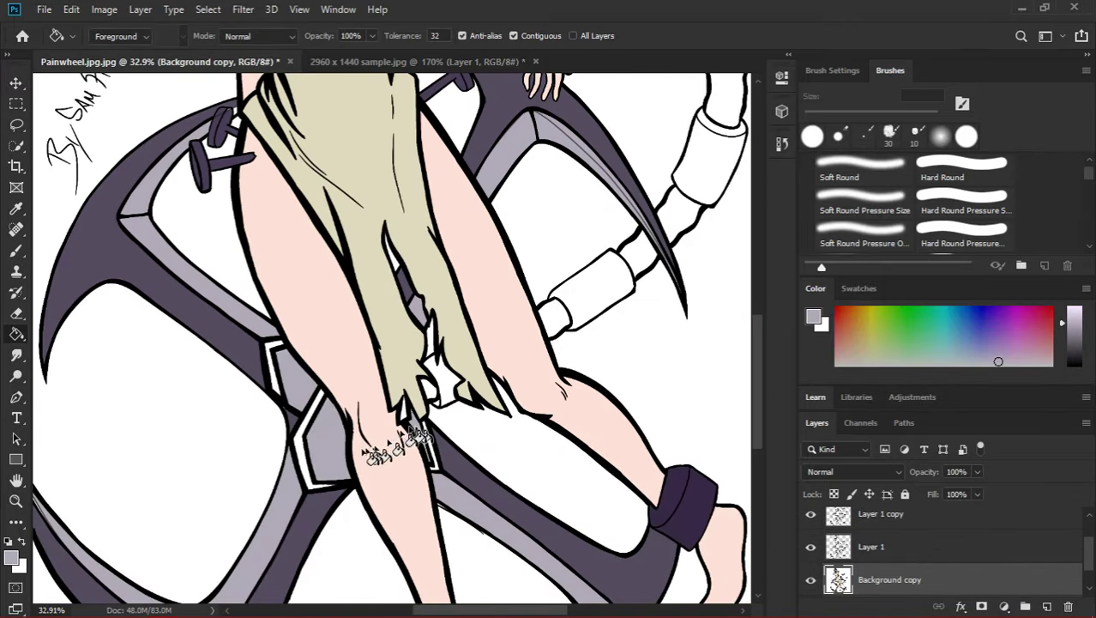
{"action": "left_click", "coordinate": [288, 396]}
{"action": "key", "text": "g"}
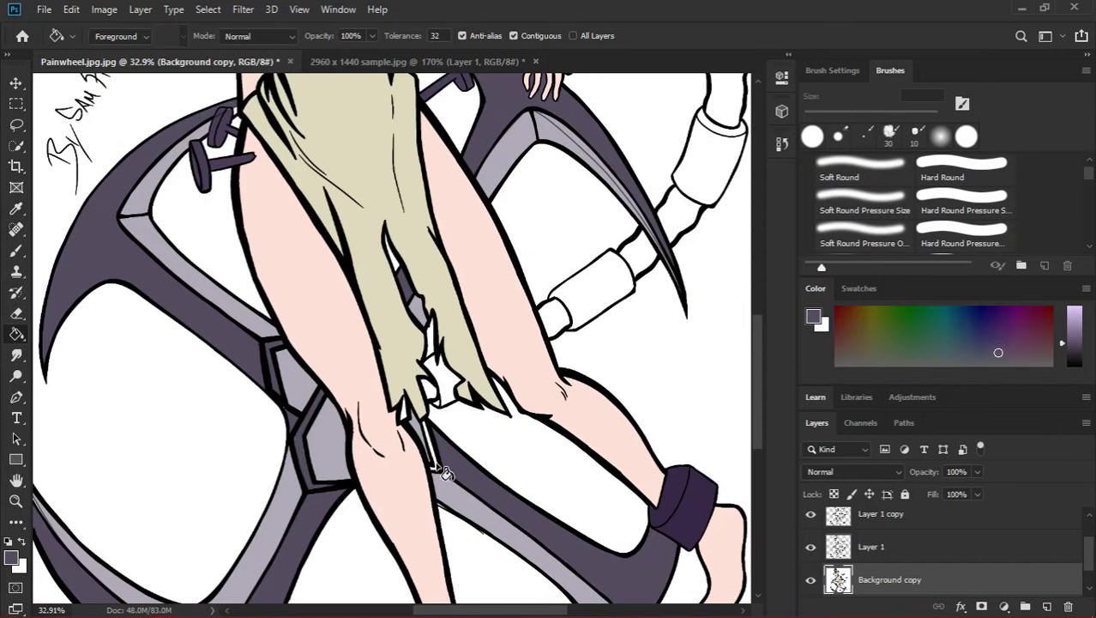
Sample the dress beige and fill the small unfilled scrap of the torn hem with it.
{"action": "key", "text": "z"}
{"action": "left_click_drag", "start_coordinate": [414, 408], "coordinate": [493, 384]}
{"action": "key", "text": "i"}
{"action": "left_click", "coordinate": [401, 326]}
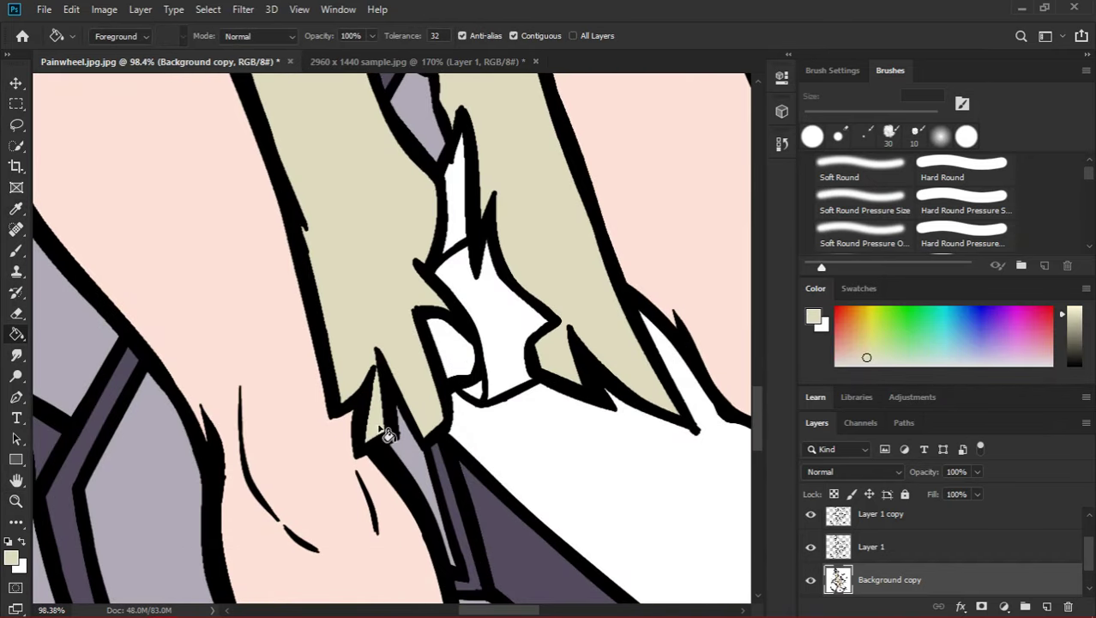
Sample the dark grey-purple again for the outer face of the lower blade beside the ankle cuff.
{"action": "key", "text": "z"}
{"action": "left_click_drag", "start_coordinate": [388, 434], "coordinate": [460, 337]}
{"action": "key", "text": "h"}
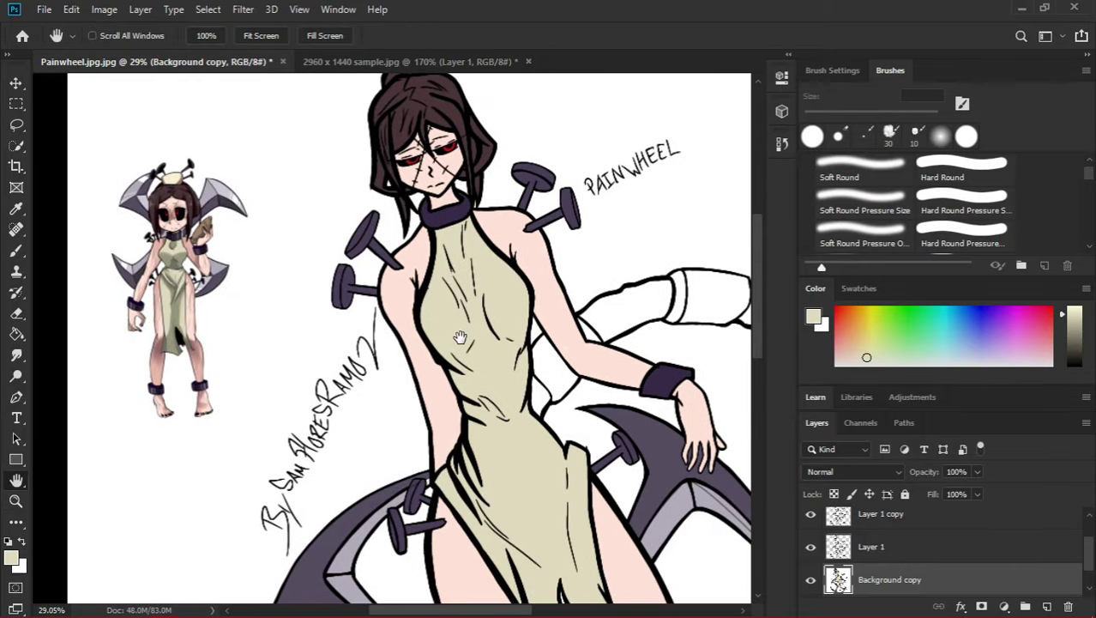
{"action": "scroll", "coordinate": [358, 327], "scroll_direction": "up", "scroll_amount": 5}
{"action": "key", "text": "i"}
{"action": "left_click", "coordinate": [377, 392]}
{"action": "key", "text": "g"}
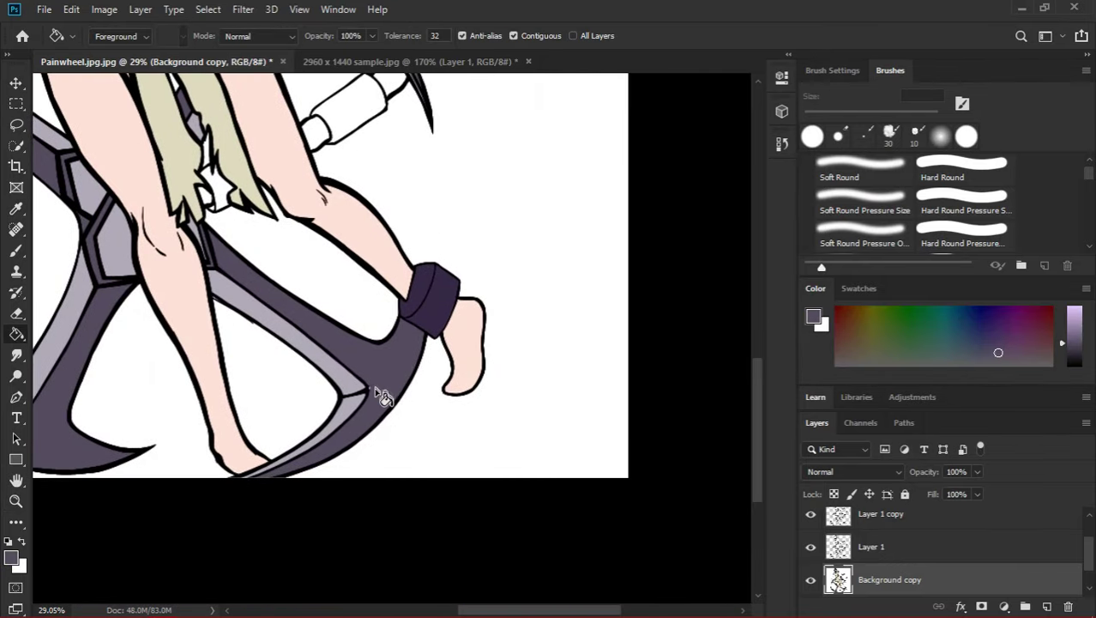
Copy the masked Painwheel reference from the sample document into the drawing, placing it beside the PAINWHEEL lettering.
{"action": "key", "text": "z"}
{"action": "left_click_drag", "start_coordinate": [347, 379], "coordinate": [326, 369]}
{"action": "key", "text": "h"}
{"action": "left_click_drag", "start_coordinate": [420, 223], "coordinate": [412, 331]}
{"action": "left_click", "coordinate": [343, 61]}
{"action": "key", "text": "v"}
{"action": "left_click_drag", "start_coordinate": [506, 446], "coordinate": [493, 210]}
{"action": "key", "text": "h"}
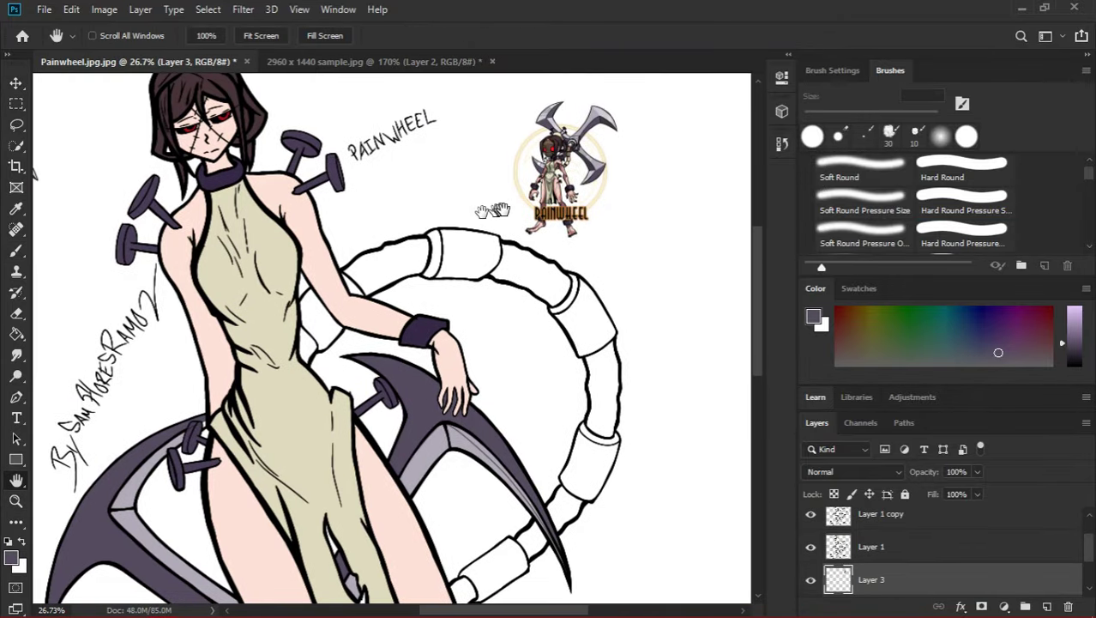
Select the Background copy layer and sample the pale cream of the new reference's tube segments.
{"action": "left_click_drag", "start_coordinate": [898, 531], "coordinate": [899, 535]}
{"action": "left_click", "coordinate": [896, 549]}
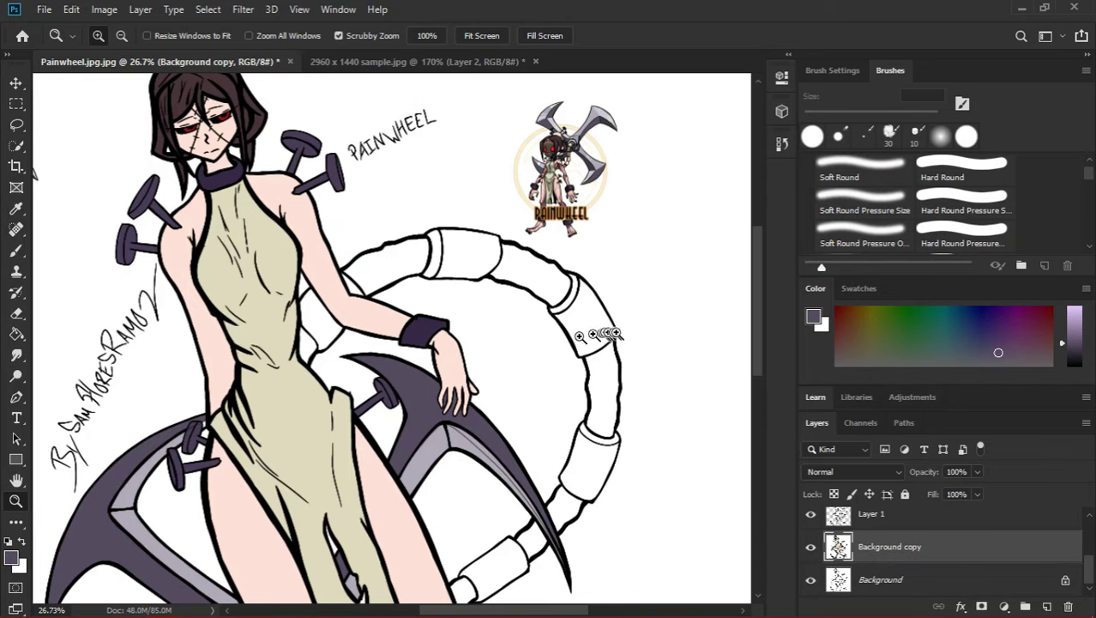
{"action": "left_click_drag", "start_coordinate": [580, 336], "coordinate": [634, 336]}
{"action": "scroll", "coordinate": [515, 343], "scroll_direction": "up", "scroll_amount": 5}
{"action": "key", "text": "i"}
{"action": "left_click", "coordinate": [611, 208]}
Fill the smooth segments of the drawing's curved tube with the pale cream, including the piece behind the torn hem.
{"action": "key", "text": "h"}
{"action": "left_click_drag", "start_coordinate": [383, 349], "coordinate": [396, 255]}
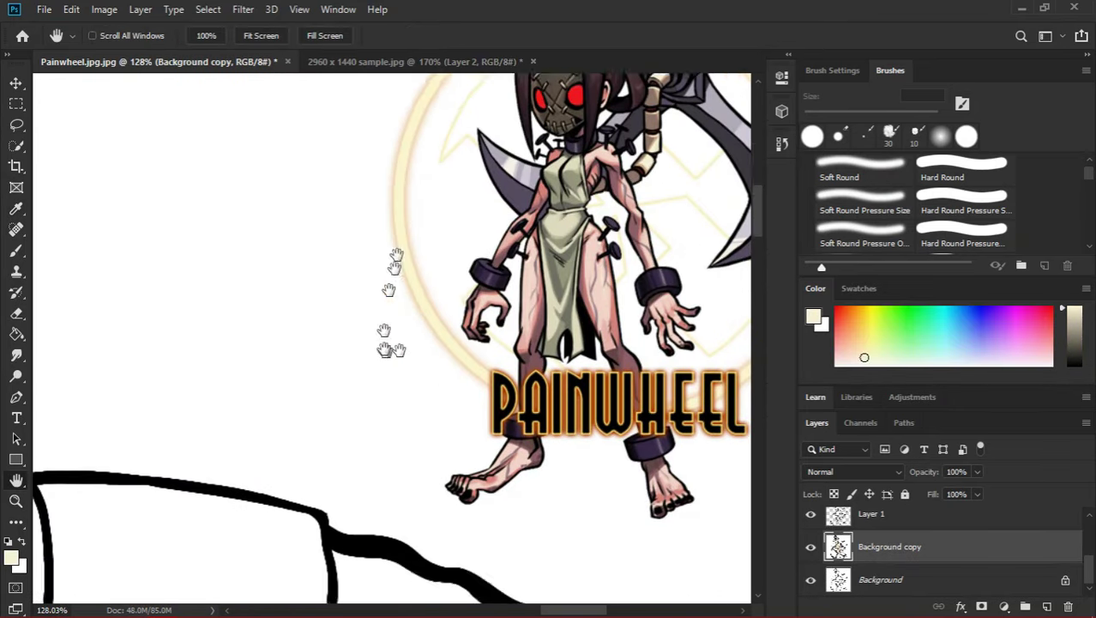
{"action": "scroll", "coordinate": [416, 232], "scroll_direction": "down", "scroll_amount": 5}
{"action": "key", "text": "g"}
{"action": "left_click", "coordinate": [242, 350]}
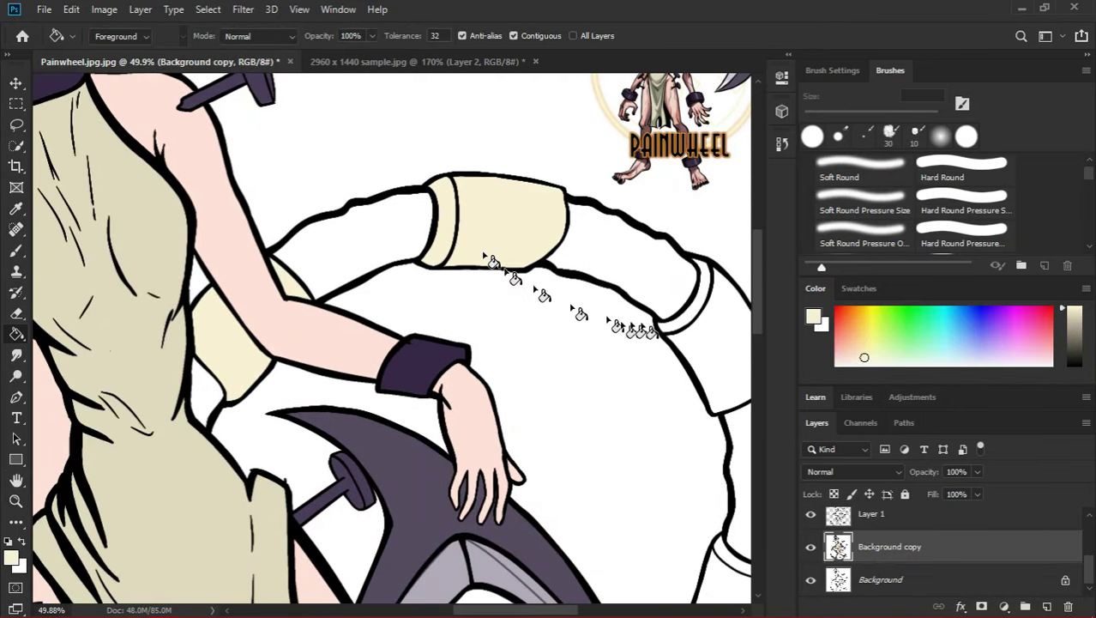
{"action": "scroll", "coordinate": [651, 330], "scroll_direction": "down", "scroll_amount": 10}
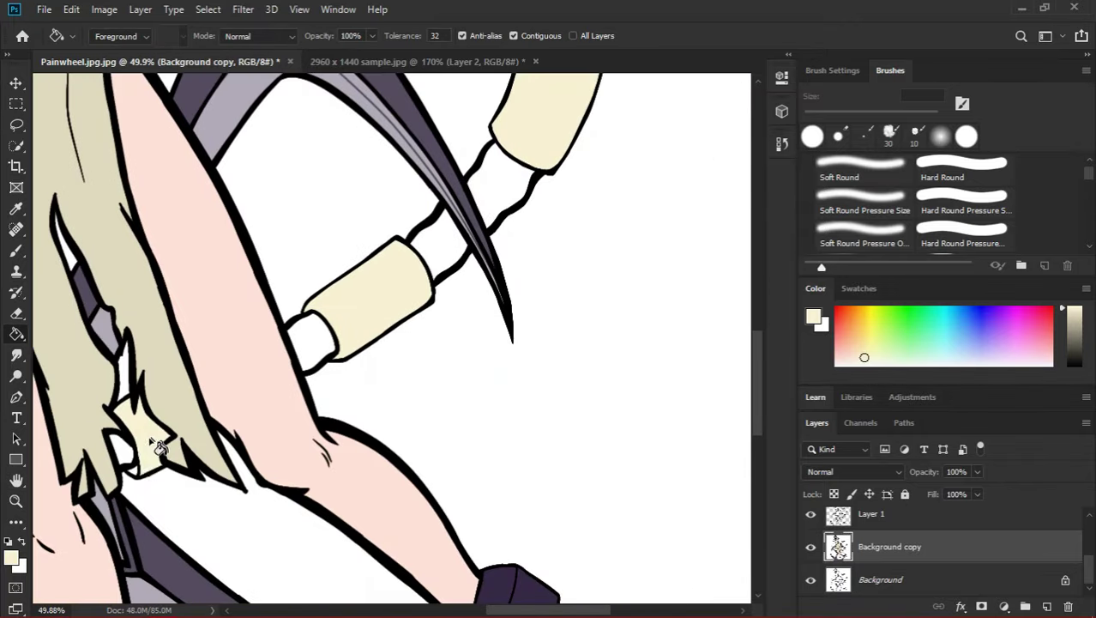
Try to sample the dark red of the joints between the reference's tube segments.
{"action": "key", "text": "z"}
{"action": "scroll", "coordinate": [429, 306], "scroll_direction": "up", "scroll_amount": 8}
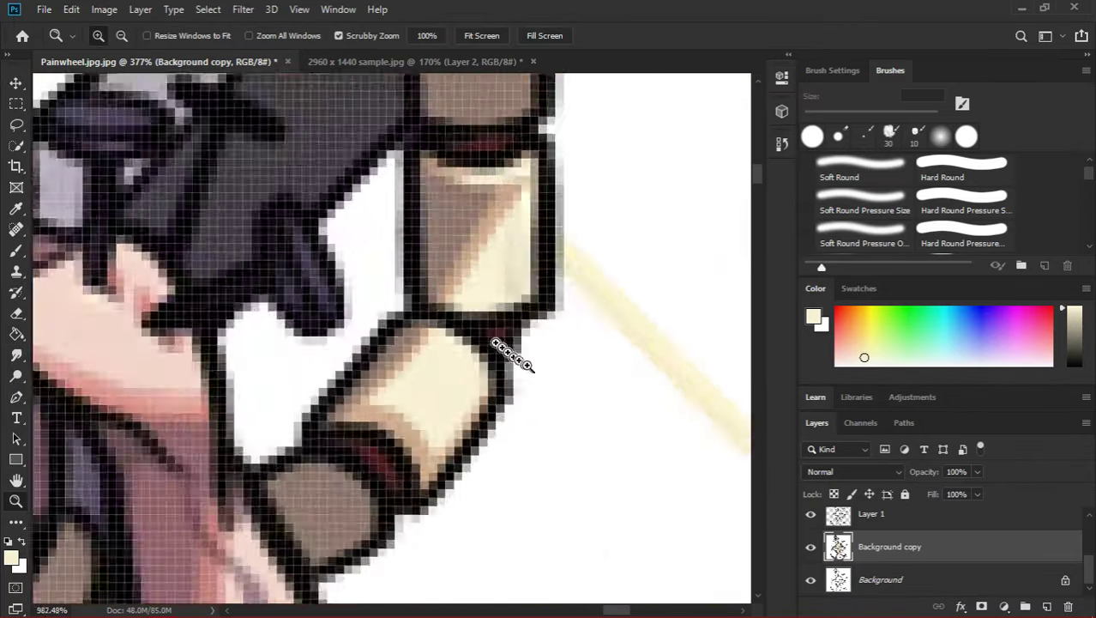
{"action": "scroll", "coordinate": [512, 355], "scroll_direction": "up", "scroll_amount": 3}
{"action": "key", "text": "i"}
{"action": "left_click", "coordinate": [580, 361]}
{"action": "key", "text": "h"}
{"action": "scroll", "coordinate": [416, 403], "scroll_direction": "down", "scroll_amount": 6}
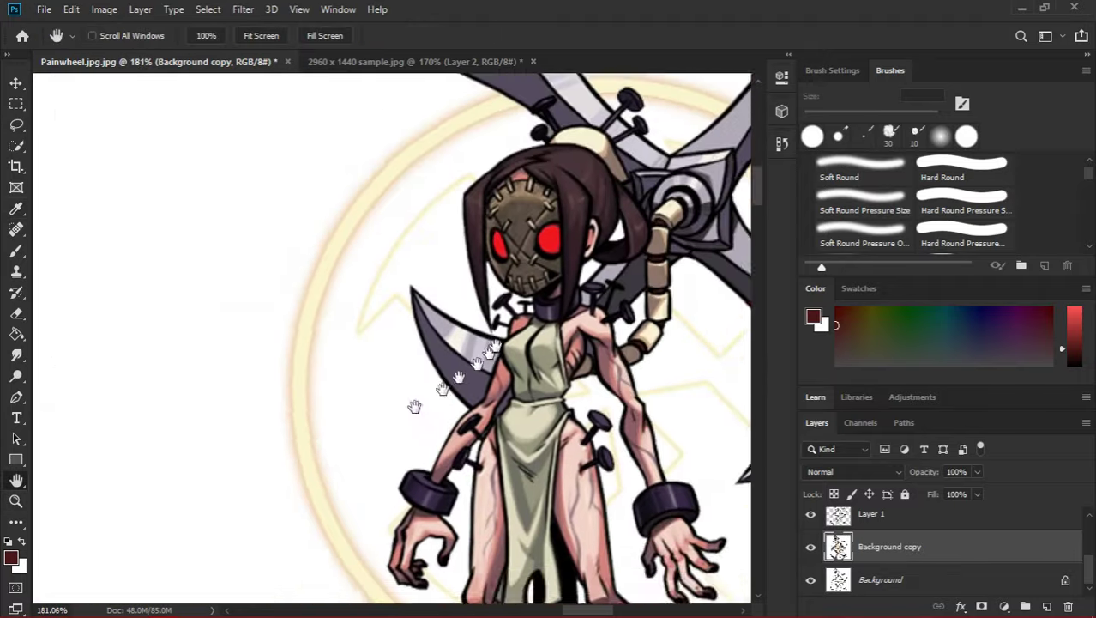
{"action": "scroll", "coordinate": [459, 227], "scroll_direction": "up", "scroll_amount": 3}
{"action": "scroll", "coordinate": [464, 202], "scroll_direction": "down", "scroll_amount": 5}
{"action": "key", "text": "i"}
{"action": "left_click", "coordinate": [611, 156]}
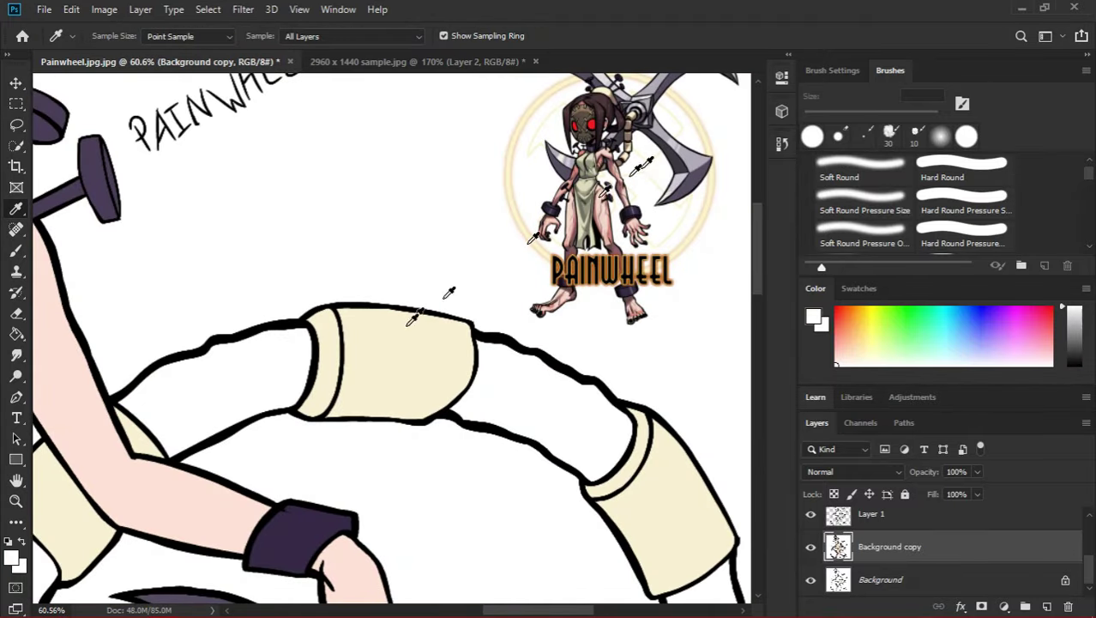
Resample the dark red joint colour from the reference and swap the foreground and background colours.
{"action": "key", "text": "z"}
{"action": "scroll", "coordinate": [636, 162], "scroll_direction": "up", "scroll_amount": 10}
{"action": "key", "text": "h"}
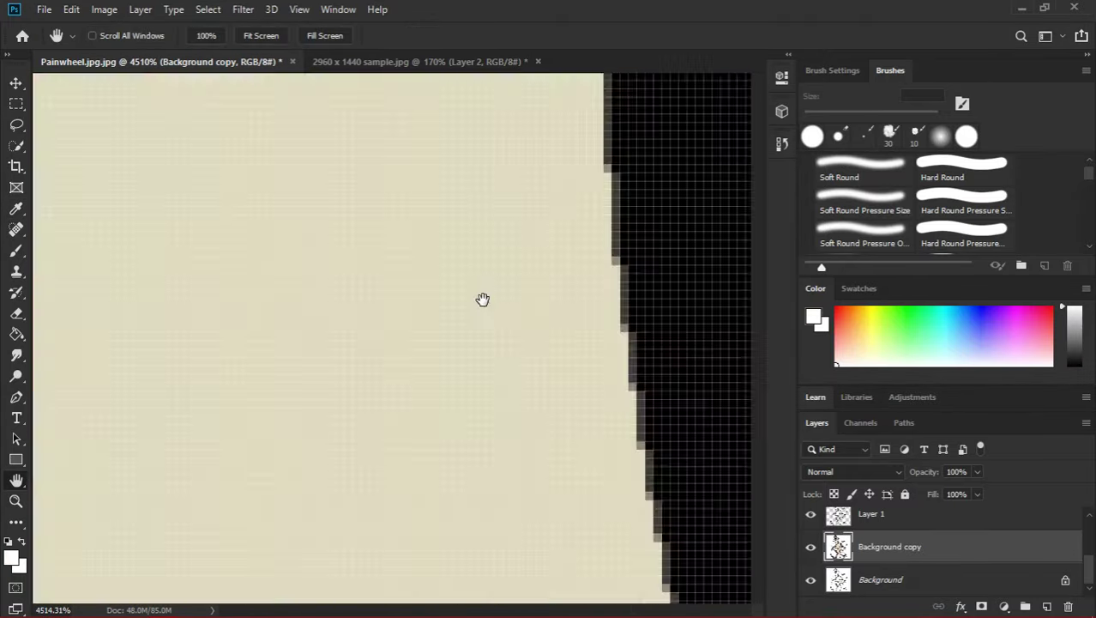
{"action": "scroll", "coordinate": [243, 291], "scroll_direction": "up", "scroll_amount": 4}
{"action": "scroll", "coordinate": [243, 290], "scroll_direction": "down", "scroll_amount": 10}
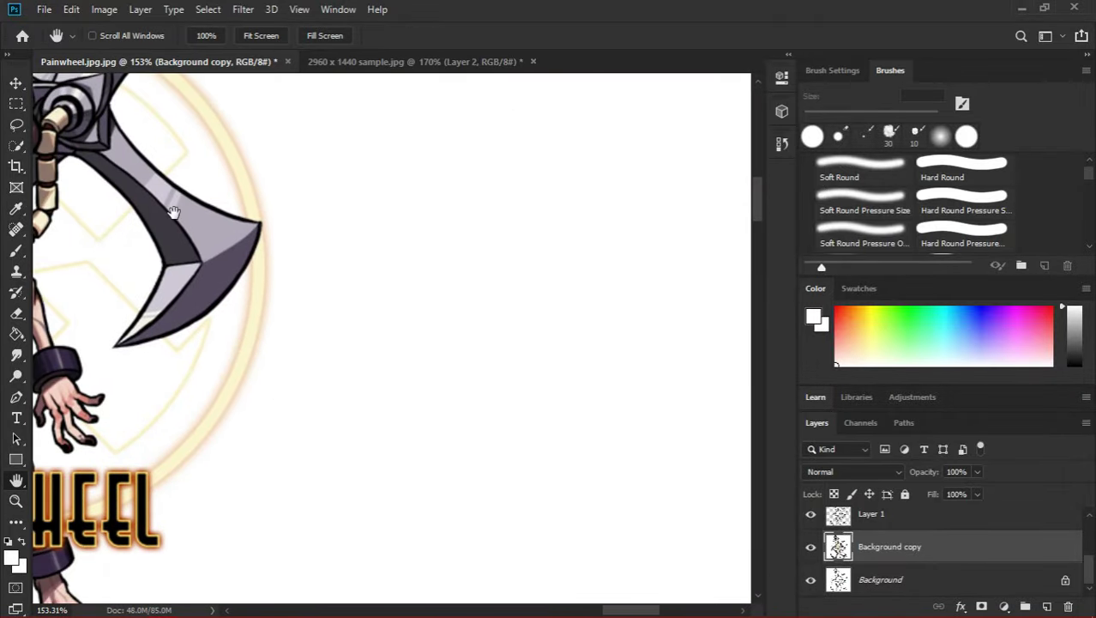
{"action": "scroll", "coordinate": [388, 229], "scroll_direction": "up", "scroll_amount": 1}
{"action": "key", "text": "z"}
{"action": "scroll", "coordinate": [388, 230], "scroll_direction": "up", "scroll_amount": 10}
{"action": "key", "text": "i"}
{"action": "left_click", "coordinate": [358, 399]}
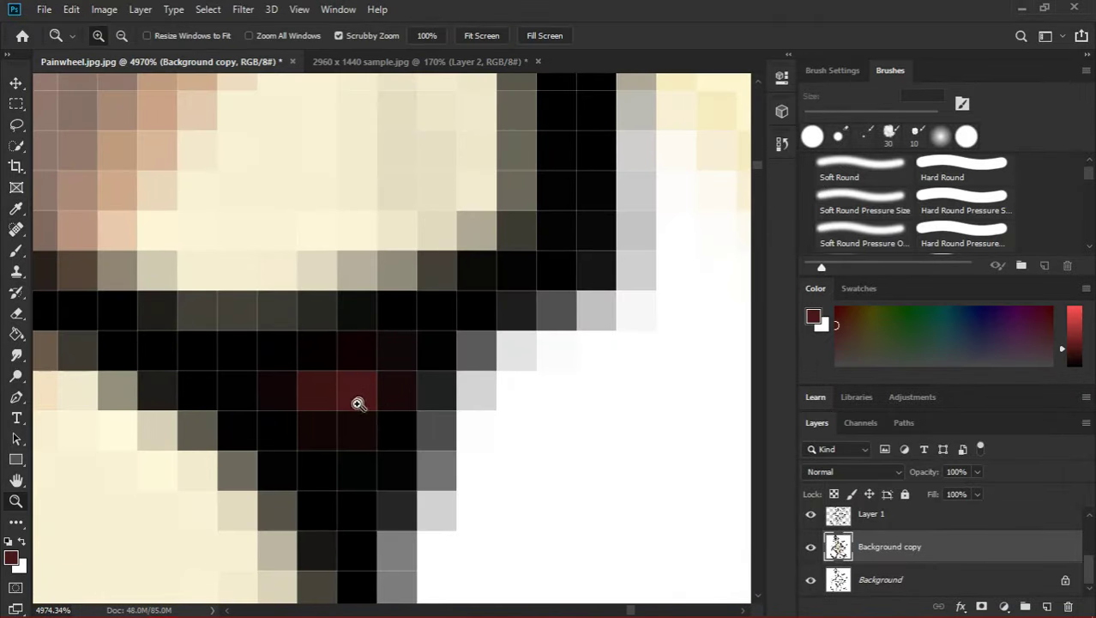
{"action": "key", "text": "h"}
{"action": "scroll", "coordinate": [206, 410], "scroll_direction": "down", "scroll_amount": 10}
{"action": "key", "text": "z"}
{"action": "key", "text": "x"}
{"action": "scroll", "coordinate": [254, 333], "scroll_direction": "down", "scroll_amount": 4}
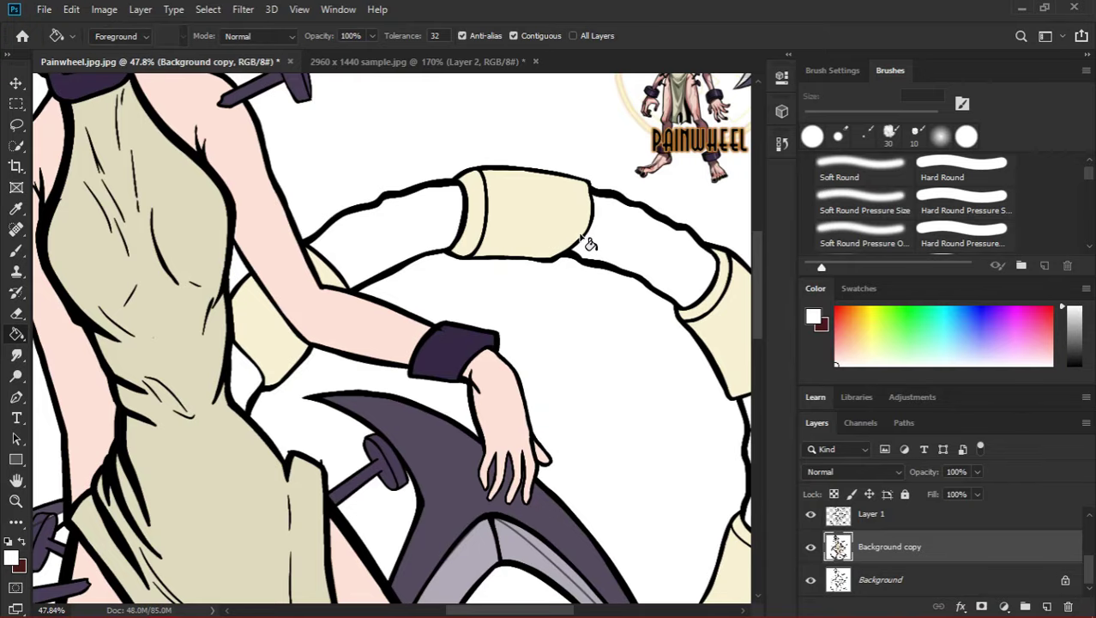
Sample the dark red between the reference's tube segments as the foreground colour.
{"action": "key", "text": "h"}
{"action": "left_click_drag", "start_coordinate": [590, 244], "coordinate": [468, 354]}
{"action": "scroll", "coordinate": [501, 308], "scroll_direction": "up", "scroll_amount": 15}
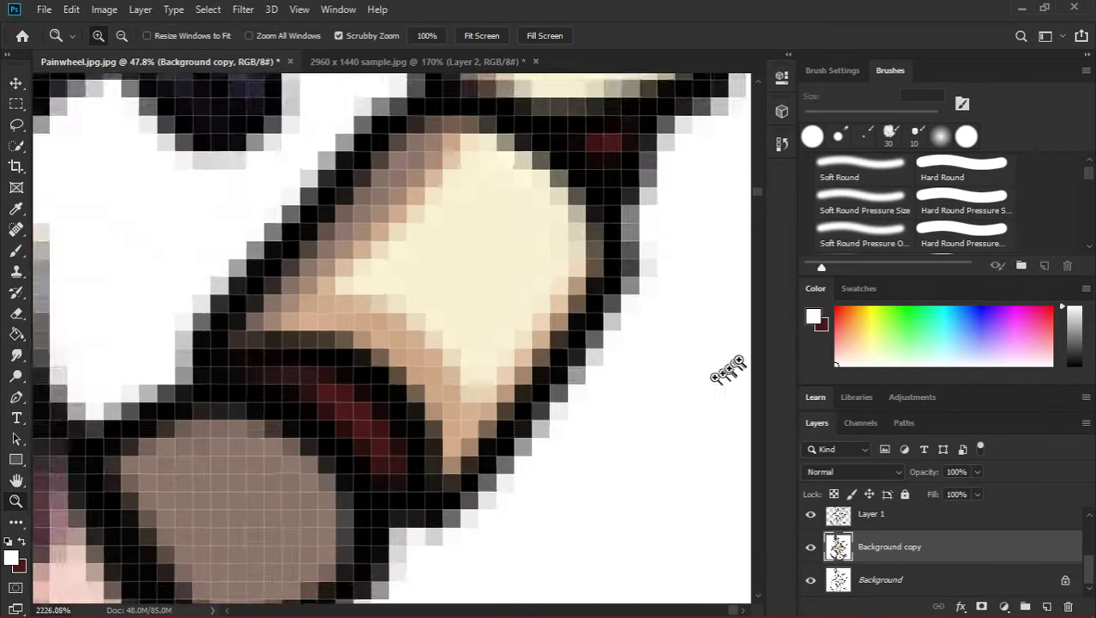
{"action": "key", "text": "i"}
{"action": "left_click", "coordinate": [619, 124]}
{"action": "key", "text": "h"}
{"action": "scroll", "coordinate": [626, 210], "scroll_direction": "down", "scroll_amount": 15}
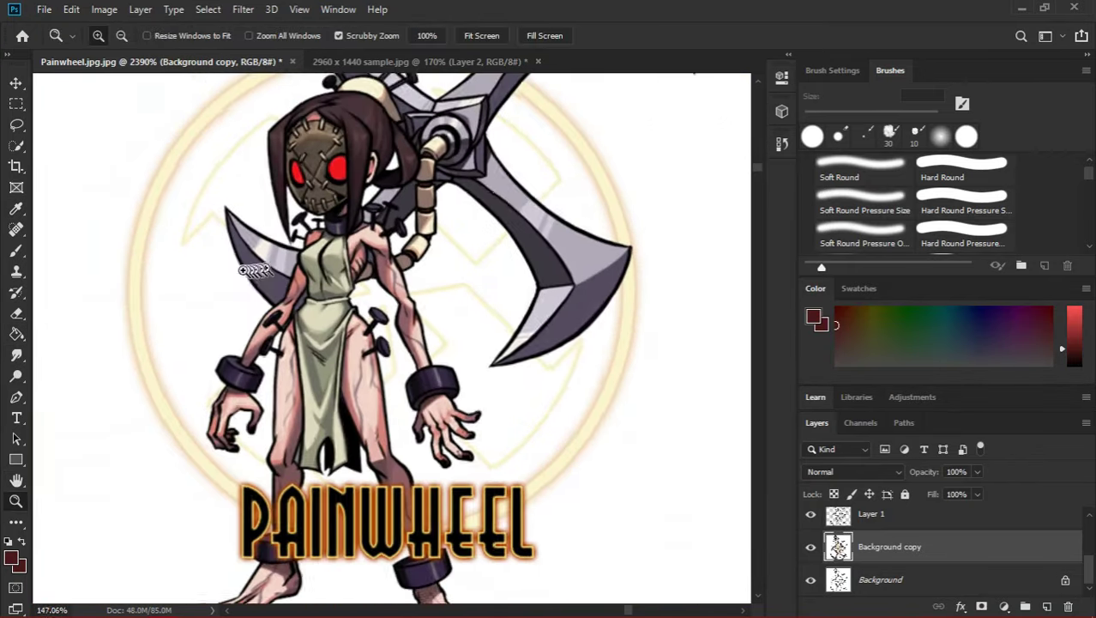
Fill the ribbed sections between the cream segments of the drawing's tube with the dark red.
{"action": "scroll", "coordinate": [391, 220], "scroll_direction": "up", "scroll_amount": 5}
{"action": "scroll", "coordinate": [358, 238], "scroll_direction": "down", "scroll_amount": 3}
{"action": "mouse_move", "coordinate": [357, 238]}
{"action": "left_mouse_down"}
{"action": "mouse_move", "coordinate": [275, 343]}
{"action": "mouse_move", "coordinate": [221, 331]}
{"action": "left_mouse_up"}
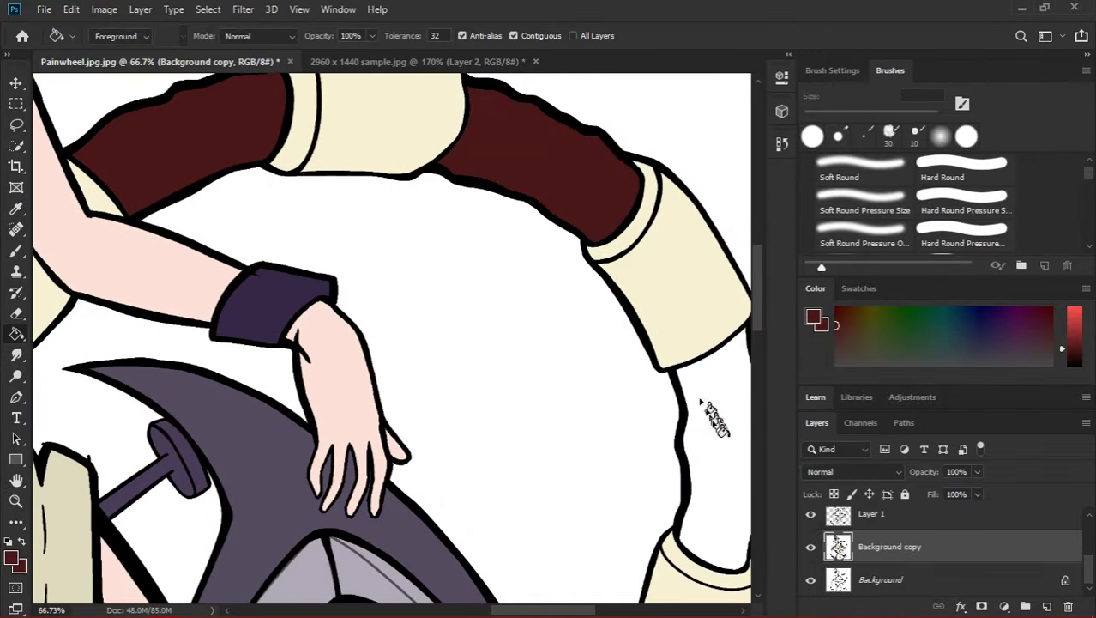
{"action": "mouse_move", "coordinate": [709, 416]}
{"action": "left_mouse_down"}
{"action": "mouse_move", "coordinate": [477, 310]}
{"action": "mouse_move", "coordinate": [272, 368]}
{"action": "left_mouse_up"}
{"action": "scroll", "coordinate": [306, 347], "scroll_direction": "down", "scroll_amount": 5}
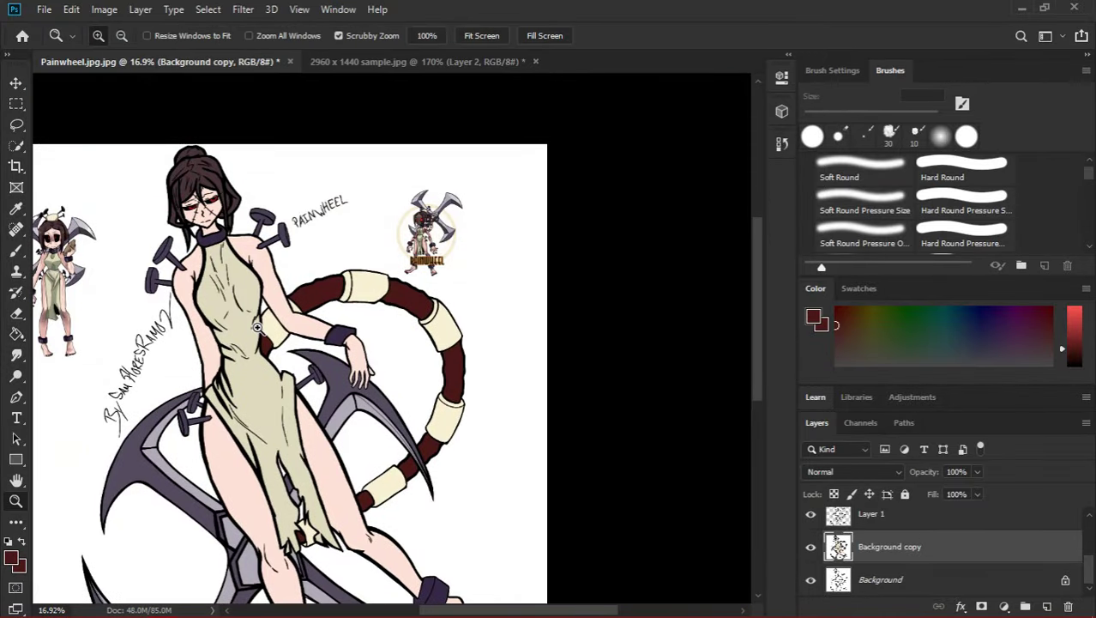
Add a new layer, move it above all the others and rename it shadows.
{"action": "scroll", "coordinate": [256, 296], "scroll_direction": "up", "scroll_amount": 1}
{"action": "left_click_drag", "start_coordinate": [328, 355], "coordinate": [379, 337]}
{"action": "scroll", "coordinate": [379, 337], "scroll_direction": "up", "scroll_amount": 5}
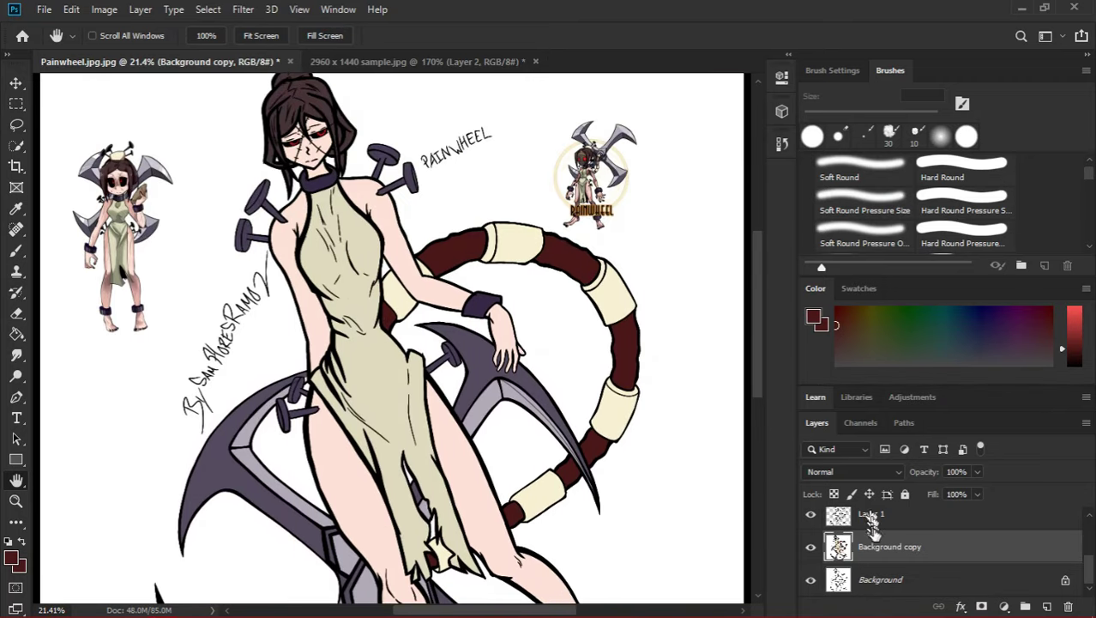
{"action": "scroll", "coordinate": [894, 549], "scroll_direction": "up", "scroll_amount": 1}
{"action": "left_click", "coordinate": [913, 566]}
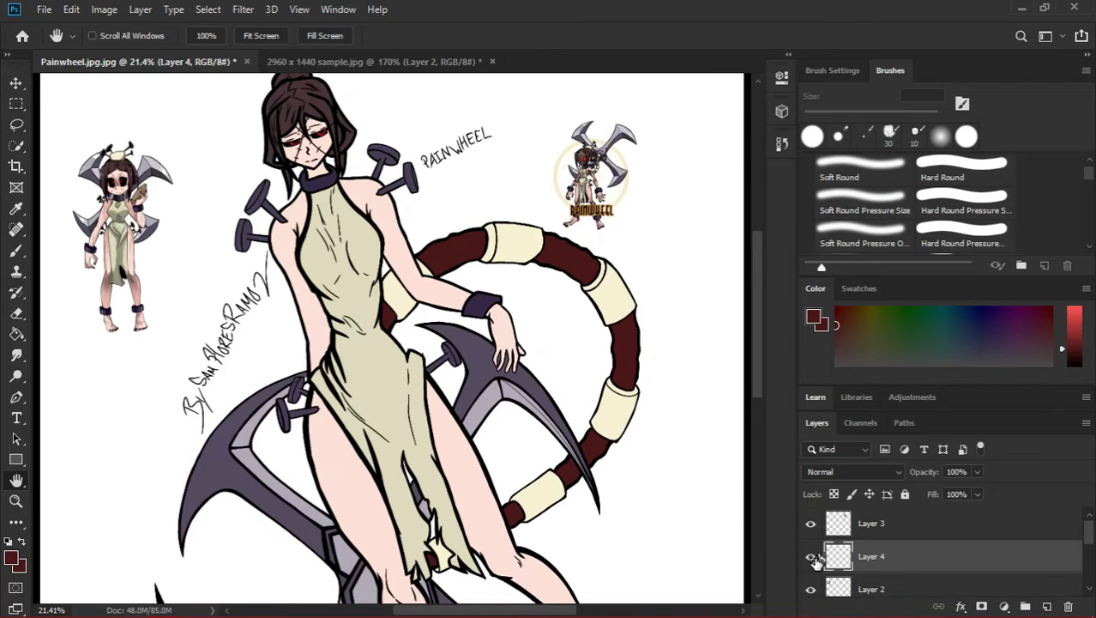
{"action": "left_click_drag", "start_coordinate": [880, 512], "coordinate": [878, 520]}
{"action": "double_click", "coordinate": [878, 523]}
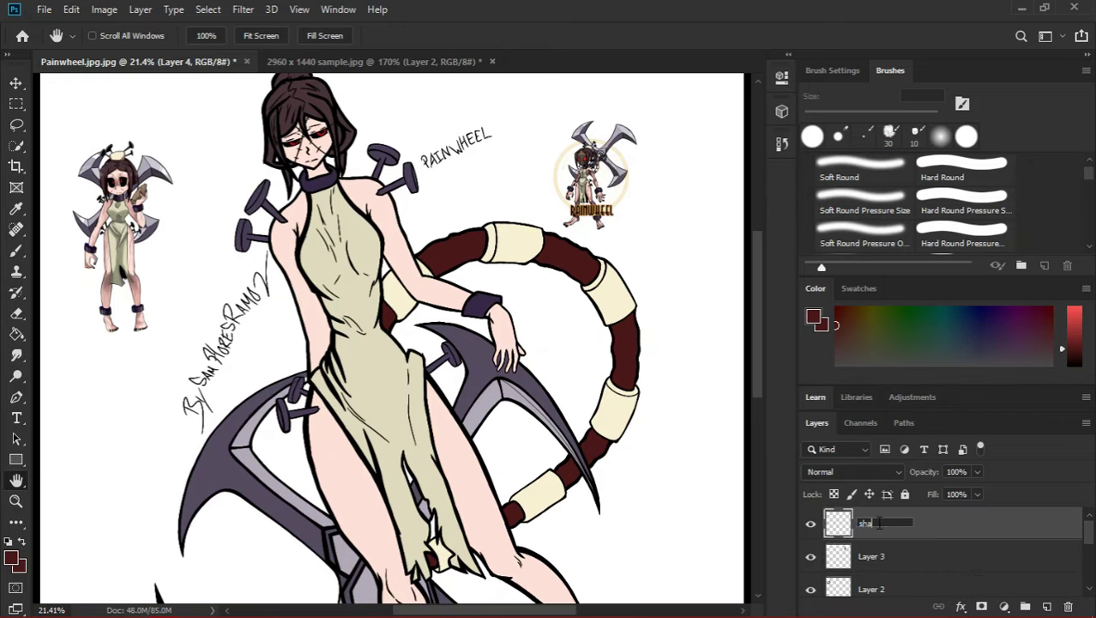
Set the opacity of the shadows layer to 37% in its blending options.
{"action": "right_click", "coordinate": [877, 525]}
{"action": "left_click", "coordinate": [734, 22]}
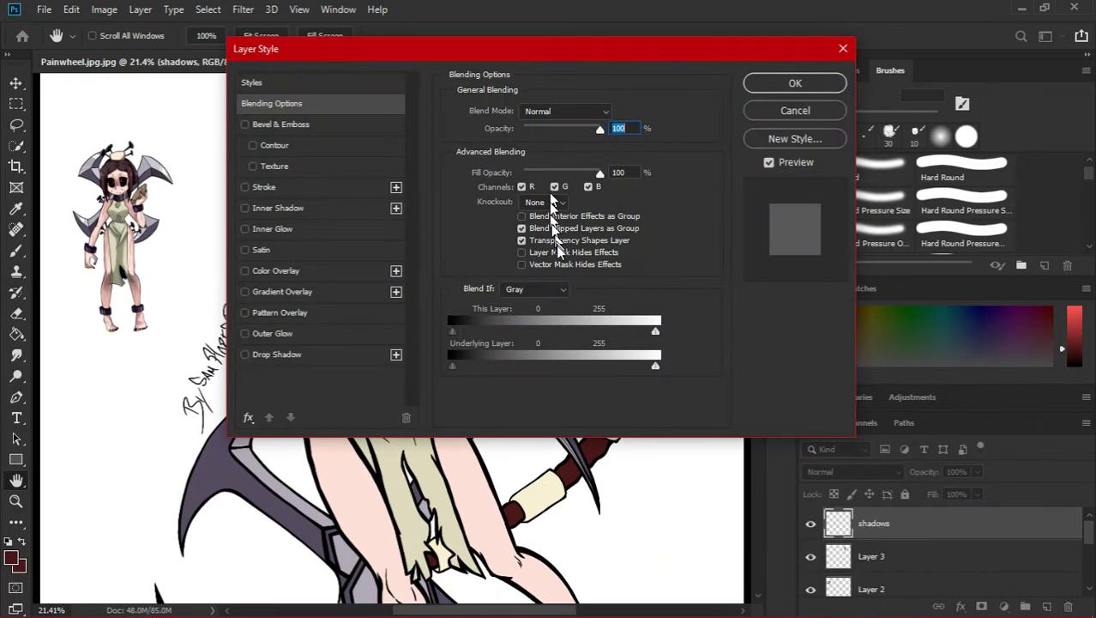
{"action": "left_click", "coordinate": [825, 83]}
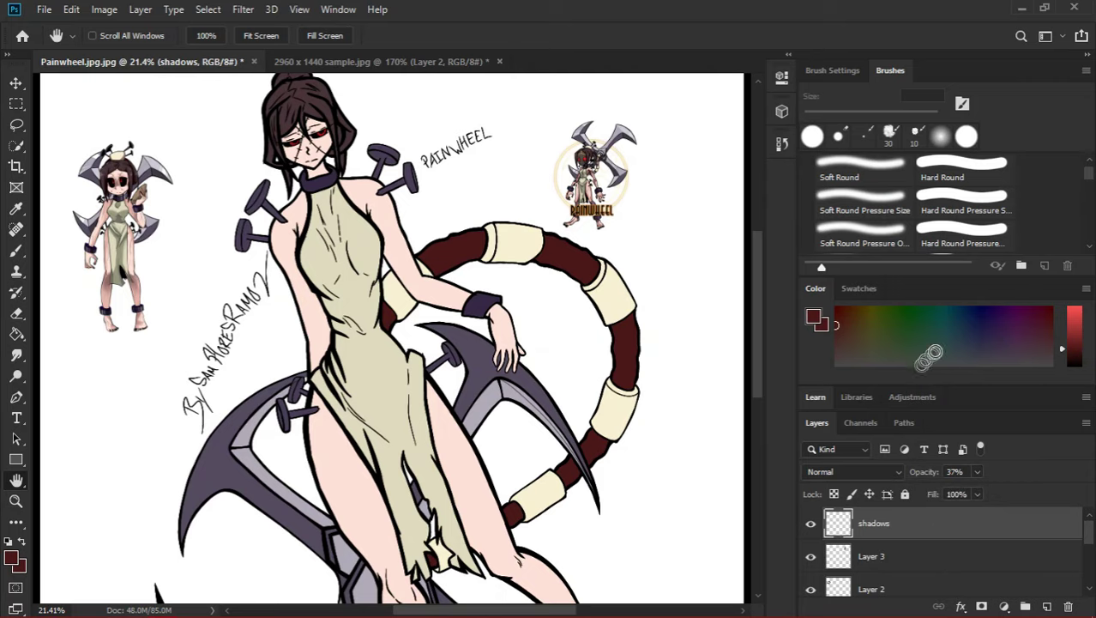
Set the foreground colour to lilac with hex value d6abe3 and switch to the Brush tool.
{"action": "left_click", "coordinate": [813, 316]}
{"action": "double_click", "coordinate": [622, 367]}
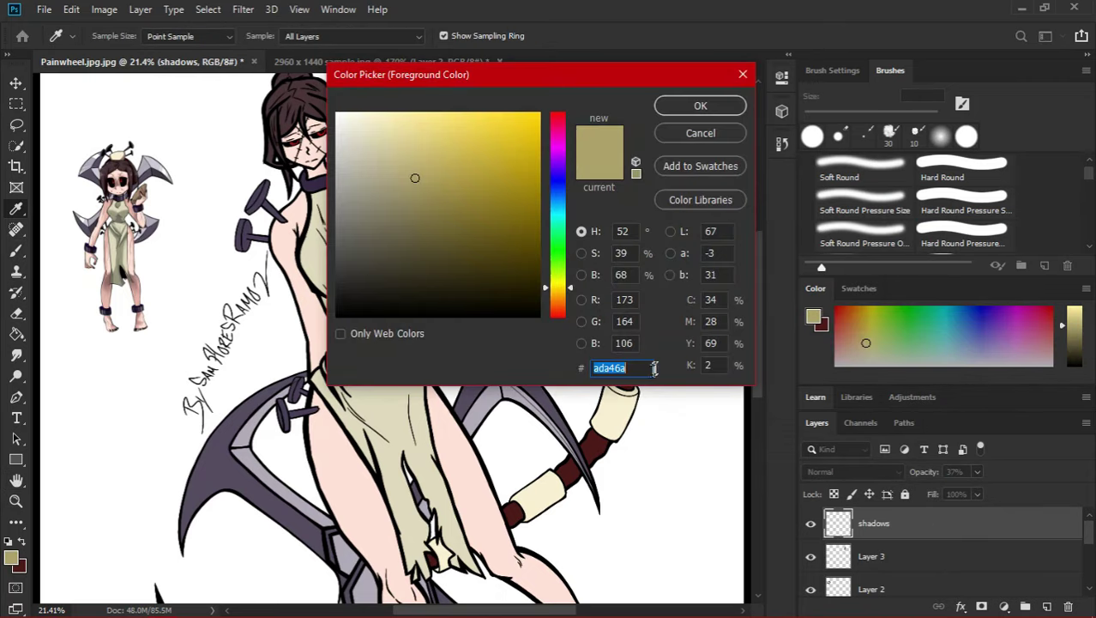
{"action": "type", "text": "ad"}
{"action": "key", "text": "BackSpace"}
{"action": "key", "text": "BackSpace"}
{"action": "type", "text": "d6abe3"}
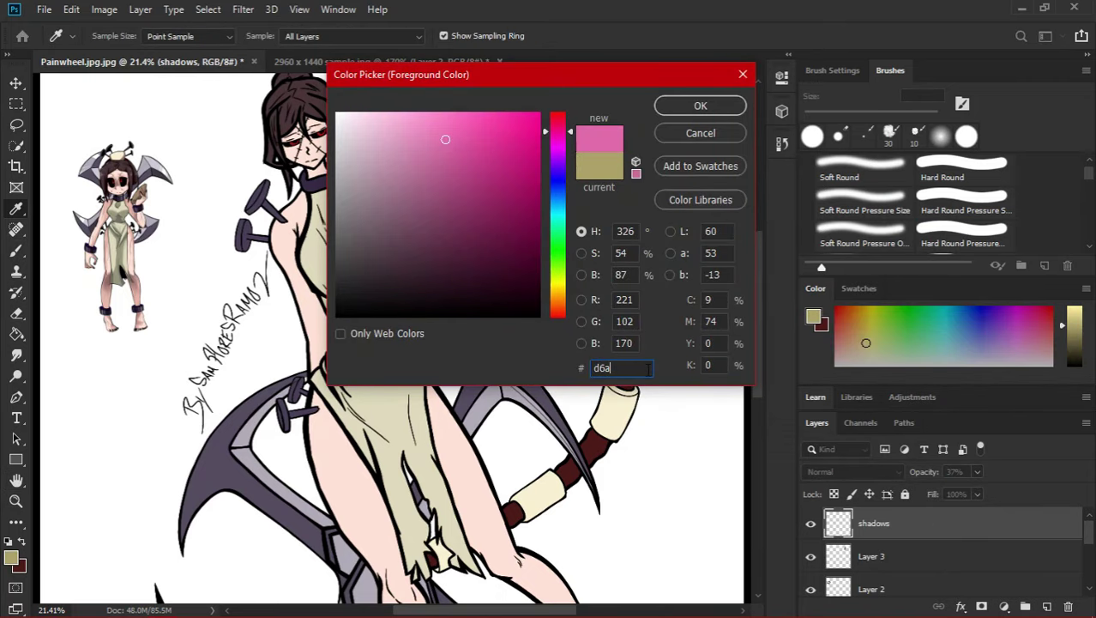
{"action": "key", "text": "Return"}
{"action": "key", "text": "b"}
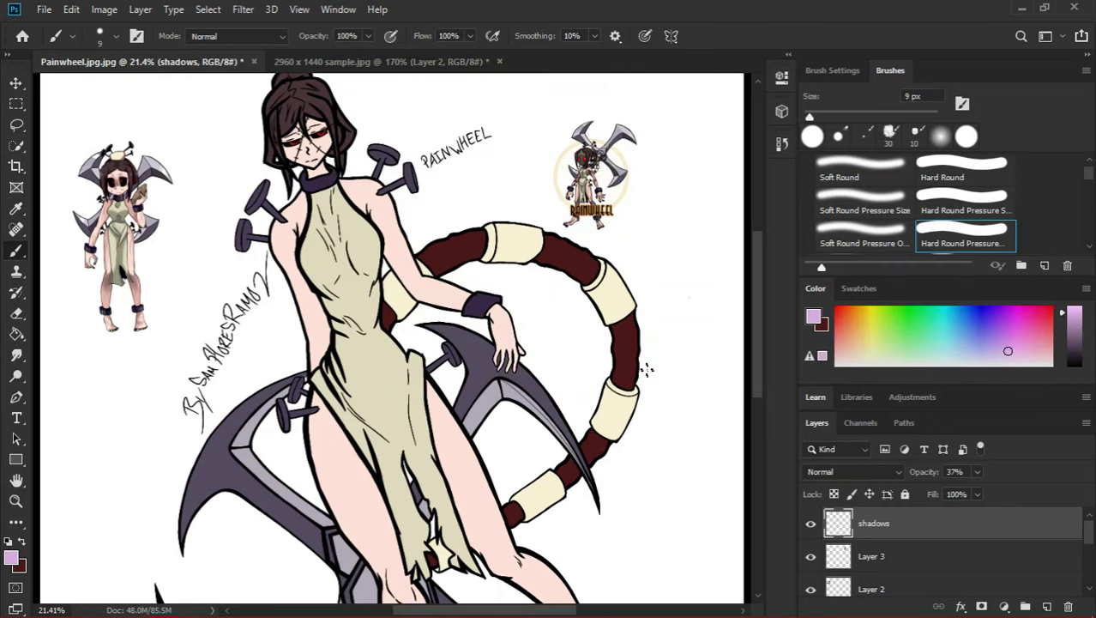
Look through the available brush presets and set the hard round brush's size to 14 px.
{"action": "right_click", "coordinate": [651, 268]}
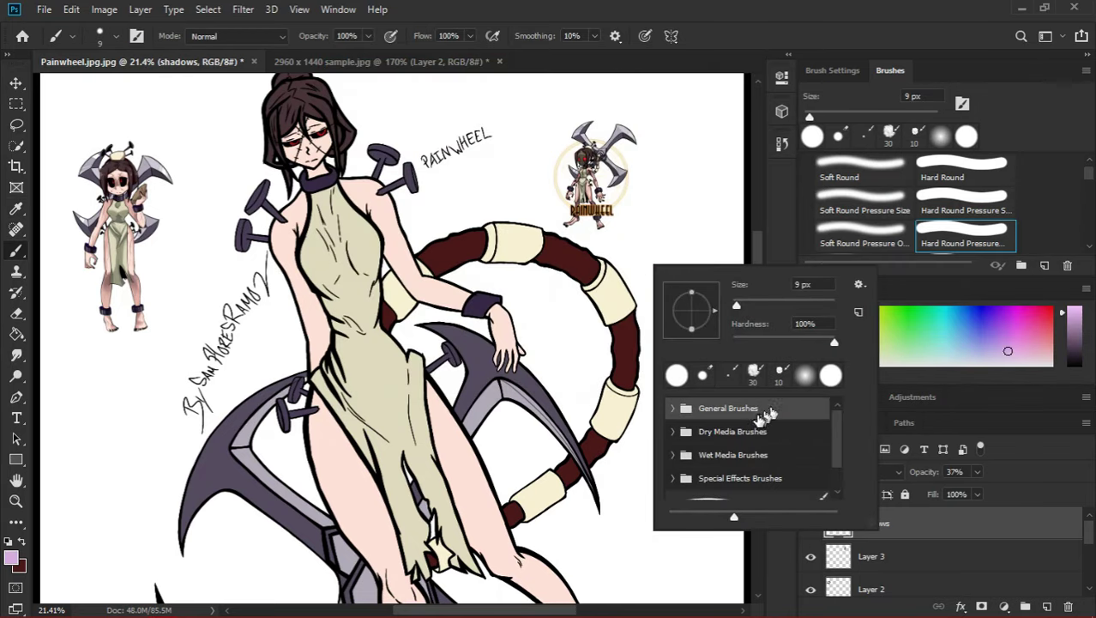
{"action": "right_click", "coordinate": [717, 306]}
{"action": "left_click", "coordinate": [736, 446]}
{"action": "scroll", "coordinate": [815, 489], "scroll_direction": "down", "scroll_amount": 5}
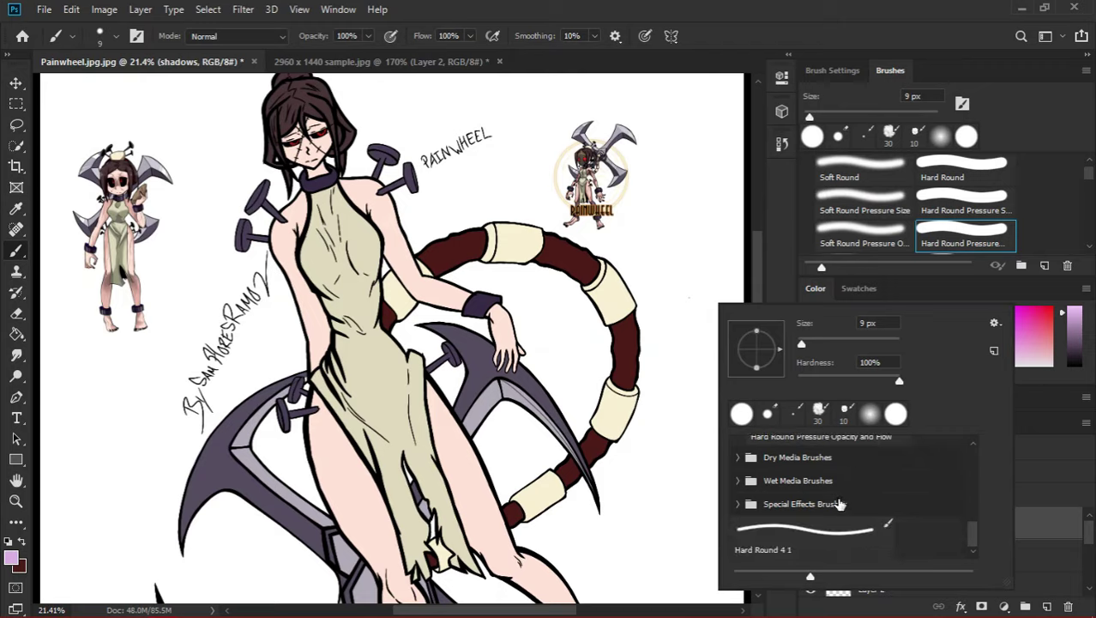
{"action": "scroll", "coordinate": [840, 504], "scroll_direction": "up", "scroll_amount": 1}
{"action": "left_click", "coordinate": [738, 514]}
{"action": "scroll", "coordinate": [775, 485], "scroll_direction": "down", "scroll_amount": 5}
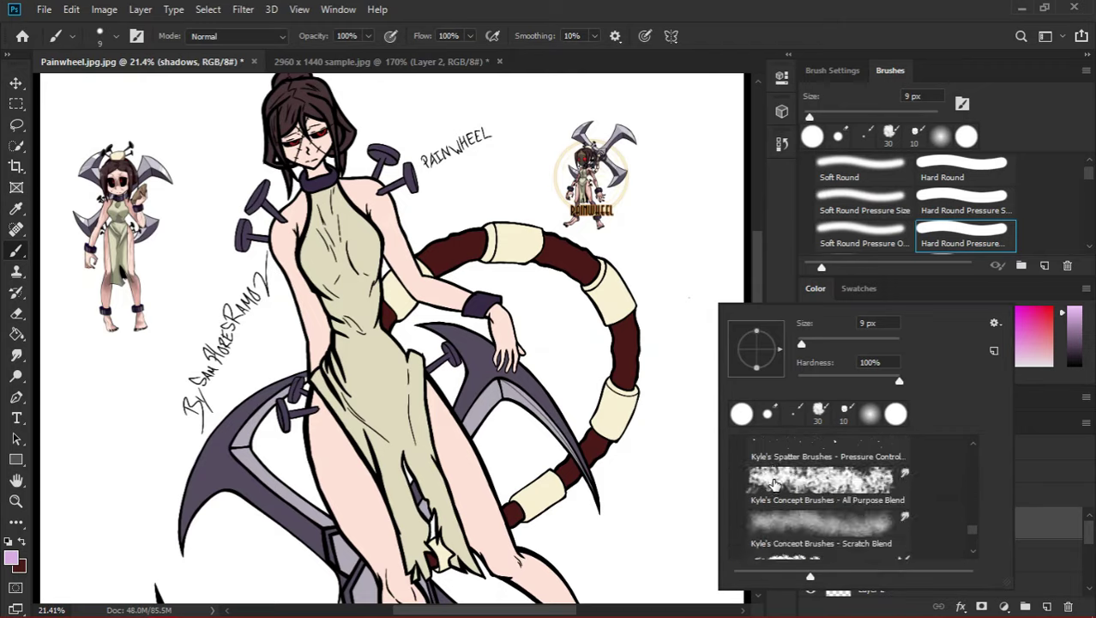
{"action": "scroll", "coordinate": [774, 485], "scroll_direction": "up", "scroll_amount": 10}
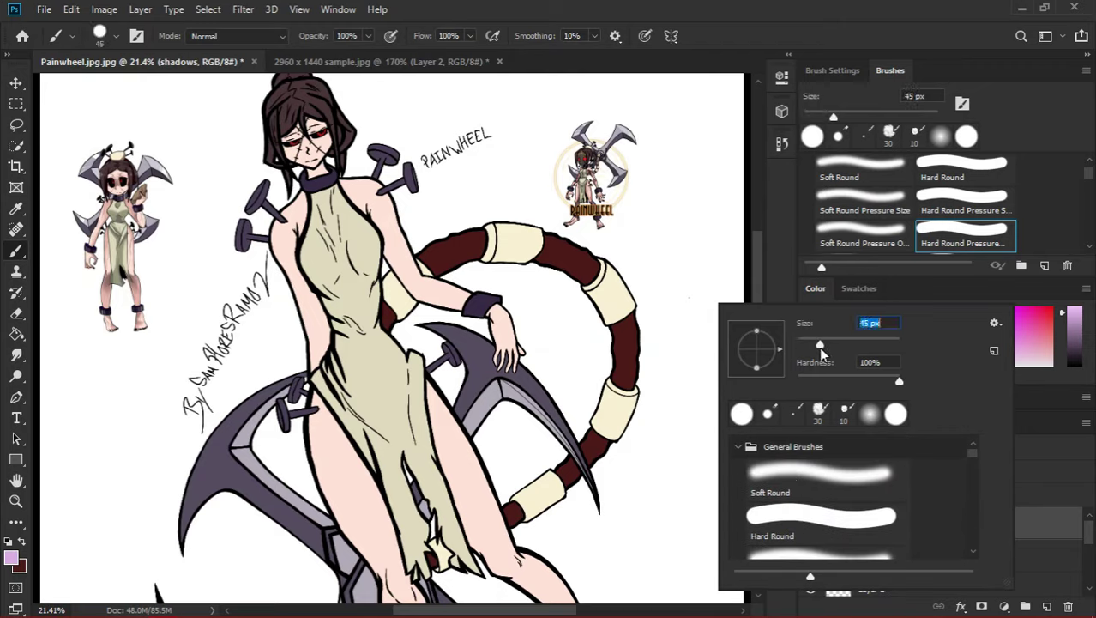
{"action": "key", "text": "Return"}
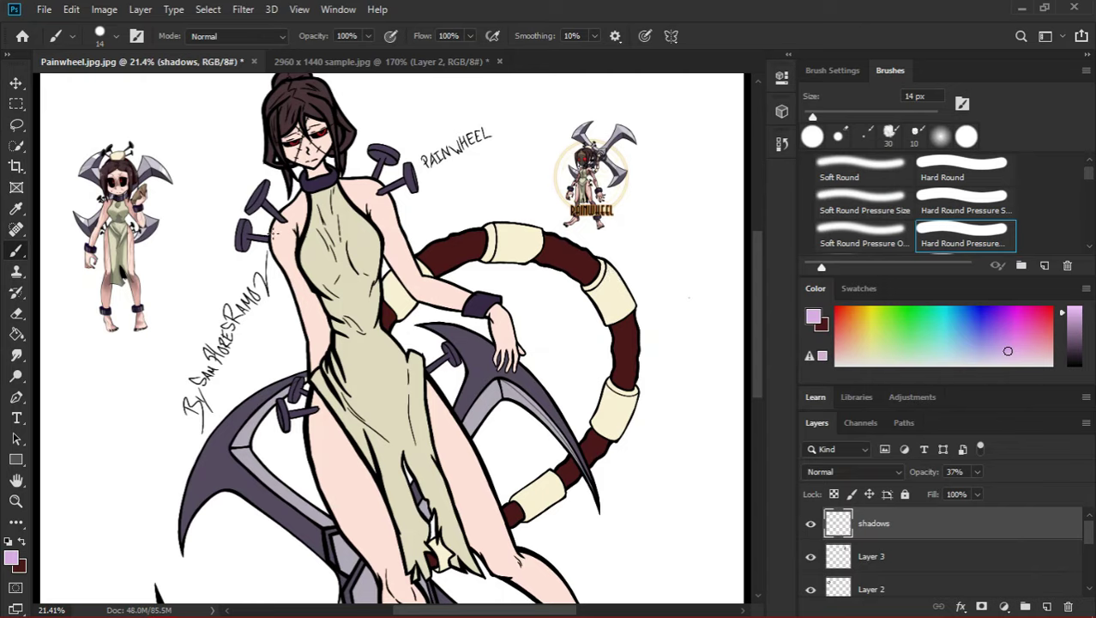
Set the shadows layer to Multiply blend mode with 40% opacity, and undo a trial stroke on the drawing.
{"action": "right_click", "coordinate": [879, 527]}
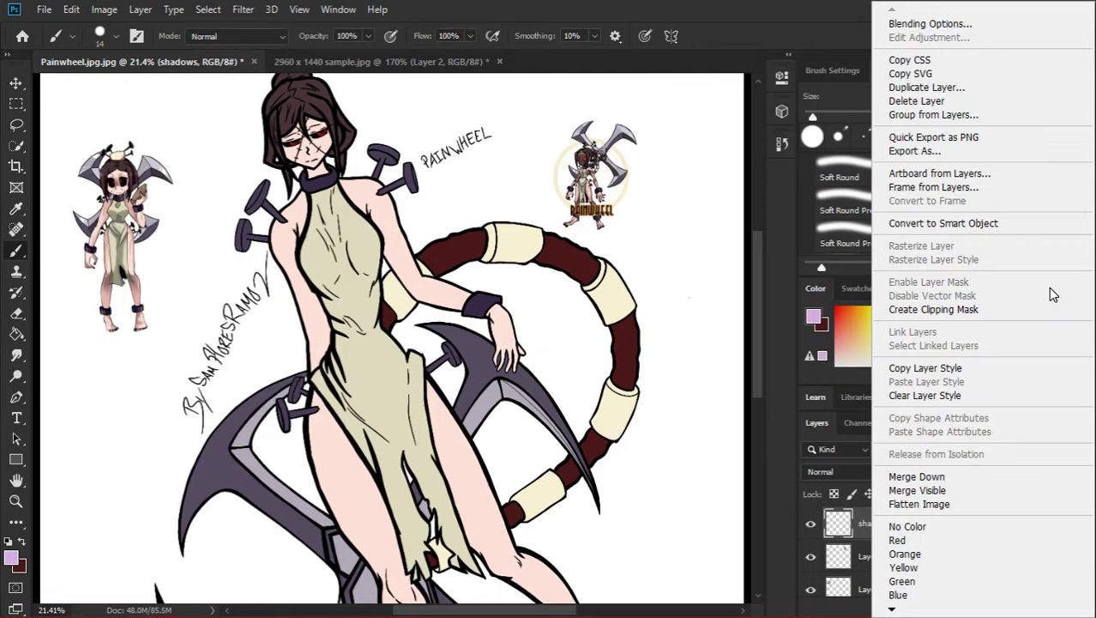
{"action": "left_click", "coordinate": [843, 473]}
{"action": "key", "text": "Escape"}
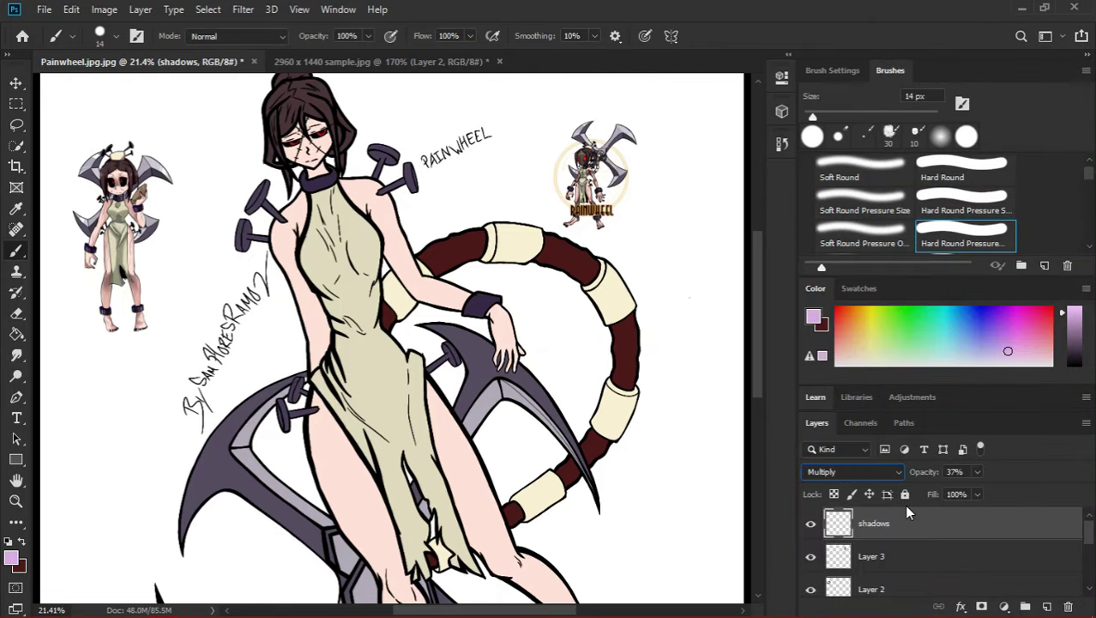
{"action": "left_click_drag", "start_coordinate": [977, 471], "coordinate": [981, 492]}
{"action": "mouse_move", "coordinate": [366, 285]}
{"action": "left_mouse_down"}
{"action": "mouse_move", "coordinate": [480, 360]}
{"action": "mouse_move", "coordinate": [233, 355]}
{"action": "mouse_move", "coordinate": [486, 383]}
{"action": "mouse_move", "coordinate": [434, 283]}
{"action": "left_mouse_up"}
{"action": "key", "text": "ctrl+z"}
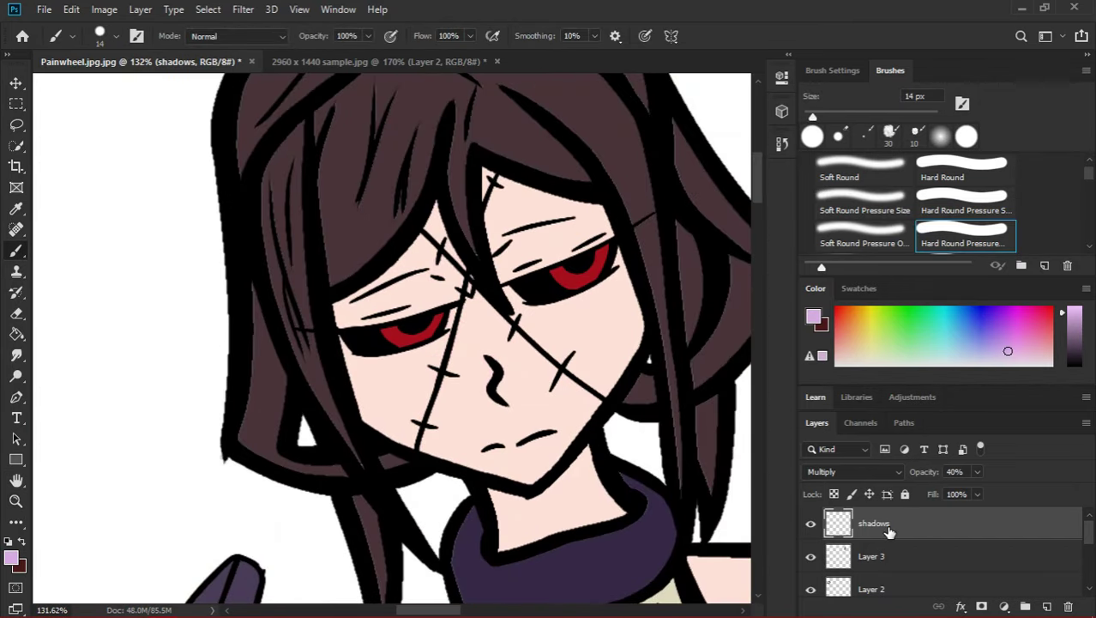
Set the shadows layer's opacity to 38%, trying it out with lilac strokes across the face and undoing them.
{"action": "left_click_drag", "start_coordinate": [976, 473], "coordinate": [979, 492]}
{"action": "left_click_drag", "start_coordinate": [482, 330], "coordinate": [435, 391]}
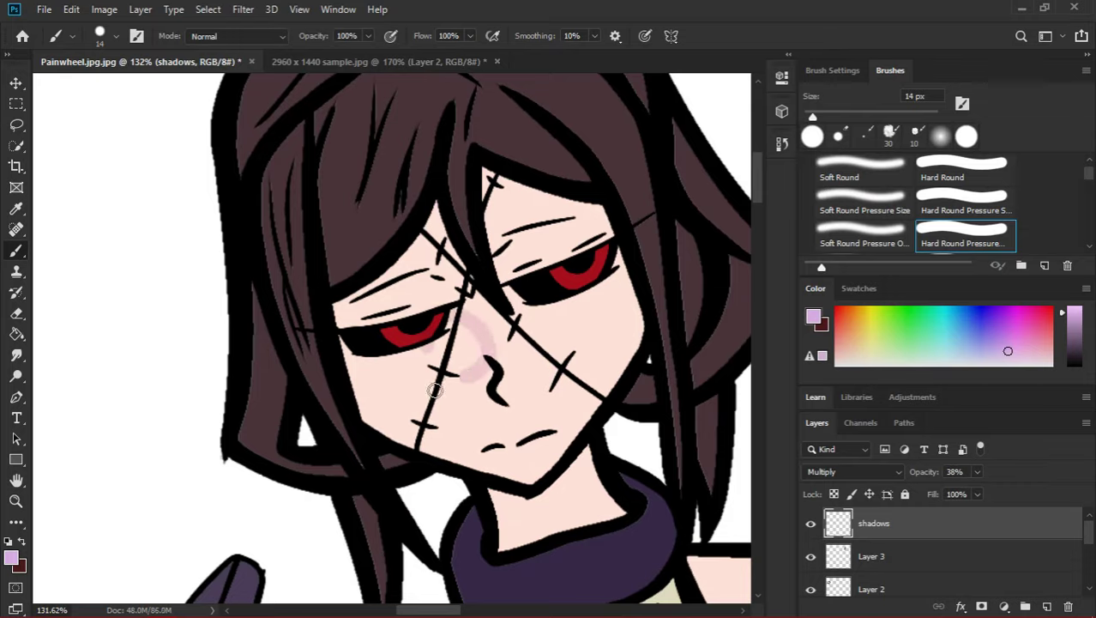
{"action": "left_click_drag", "start_coordinate": [480, 300], "coordinate": [600, 361]}
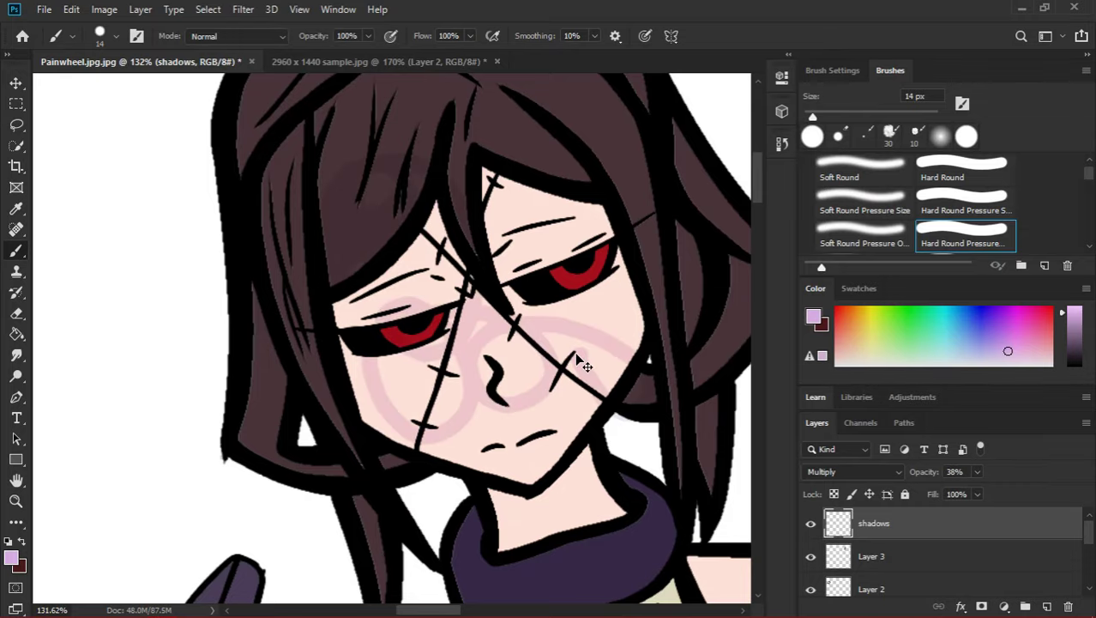
{"action": "key", "text": "ctrl+z"}
{"action": "left_click_drag", "start_coordinate": [976, 472], "coordinate": [982, 487]}
{"action": "left_click_drag", "start_coordinate": [592, 414], "coordinate": [511, 415]}
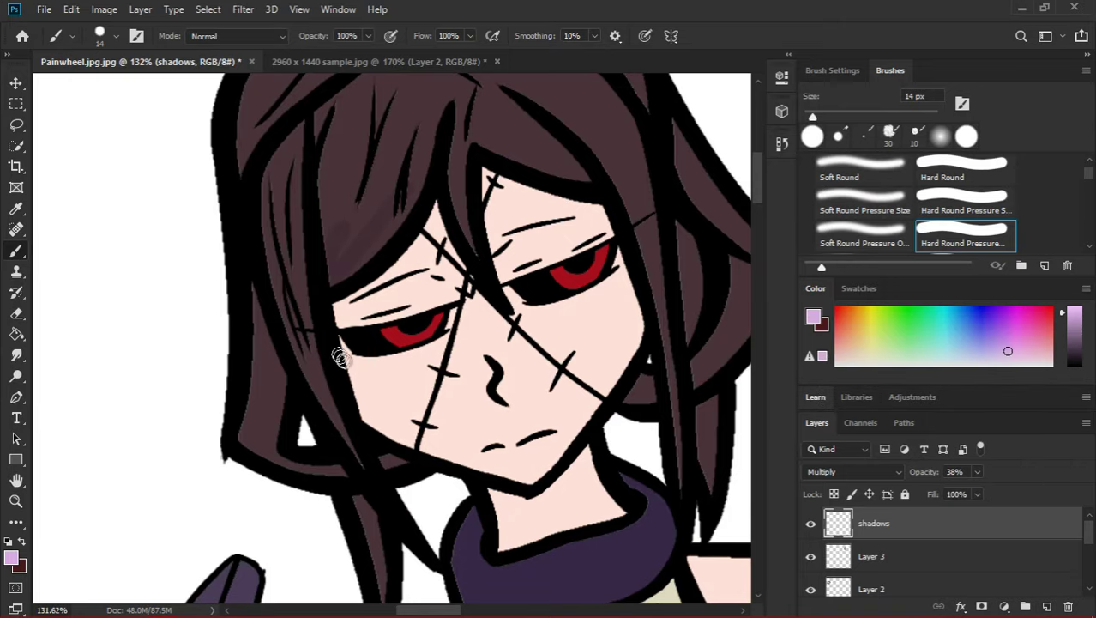
Sample a dusty pink from the reference image as the foreground colour.
{"action": "scroll", "coordinate": [592, 506], "scroll_direction": "down", "scroll_amount": 3}
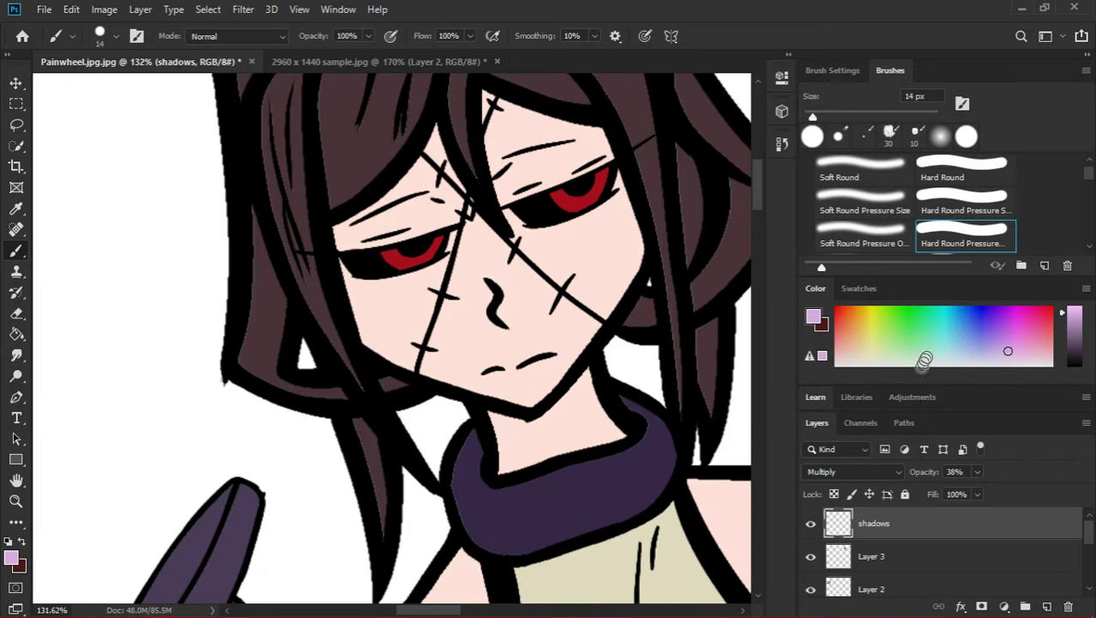
{"action": "scroll", "coordinate": [584, 486], "scroll_direction": "down", "scroll_amount": 5}
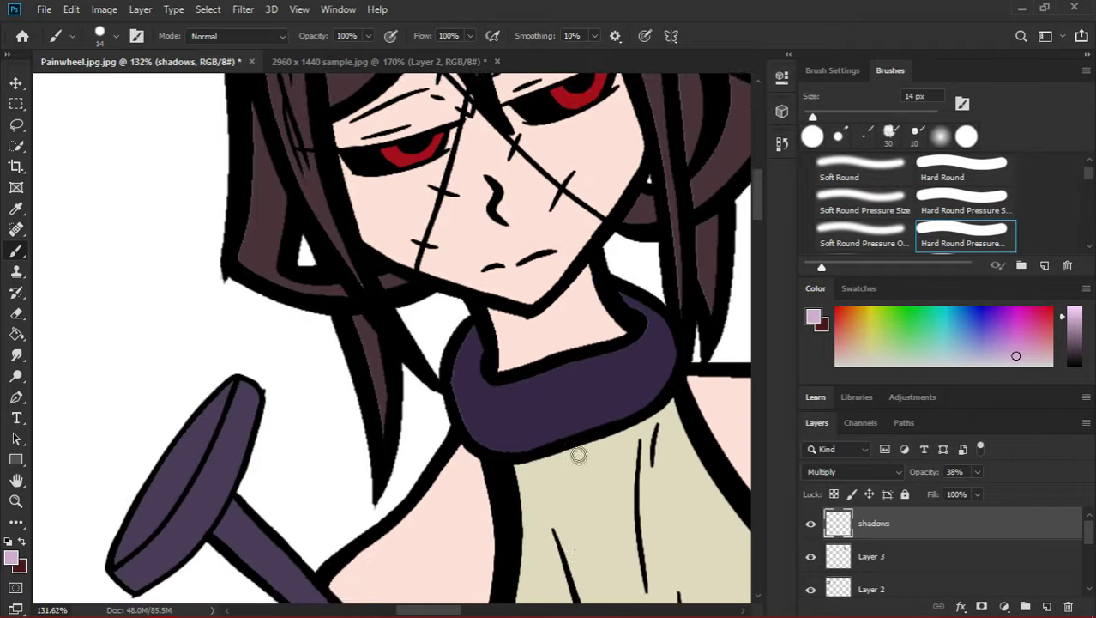
{"action": "key", "text": "space"}
{"action": "left_click_drag", "start_coordinate": [579, 440], "coordinate": [201, 356]}
{"action": "scroll", "coordinate": [369, 351], "scroll_direction": "down", "scroll_amount": 5}
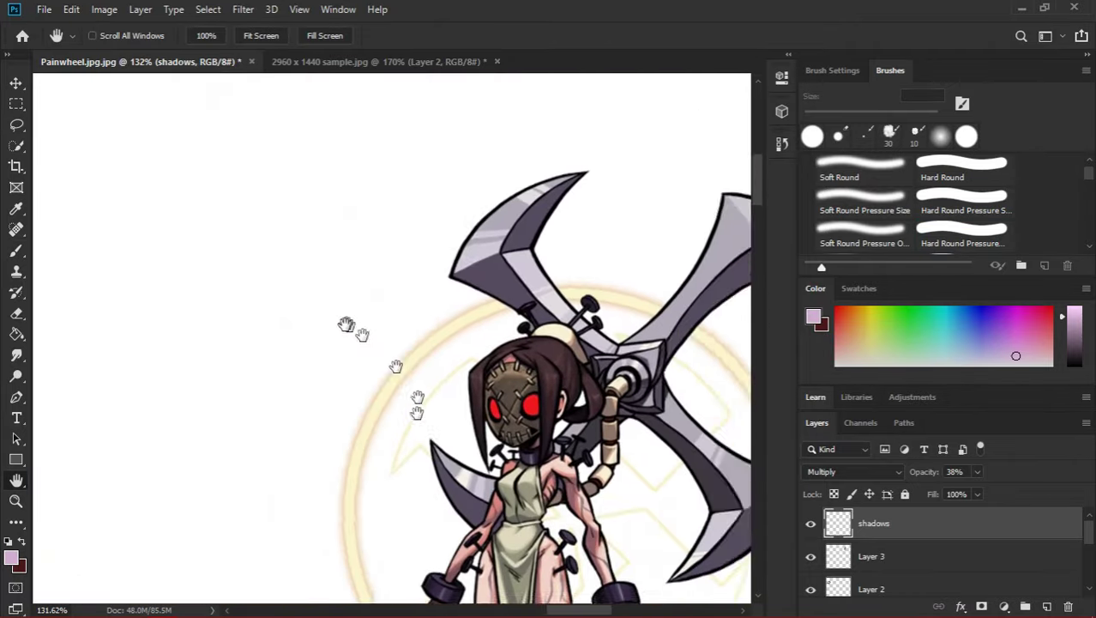
{"action": "scroll", "coordinate": [519, 385], "scroll_direction": "up", "scroll_amount": 8}
{"action": "left_click", "coordinate": [539, 313], "text": "alt"}
{"action": "left_click_drag", "start_coordinate": [504, 326], "coordinate": [487, 367]}
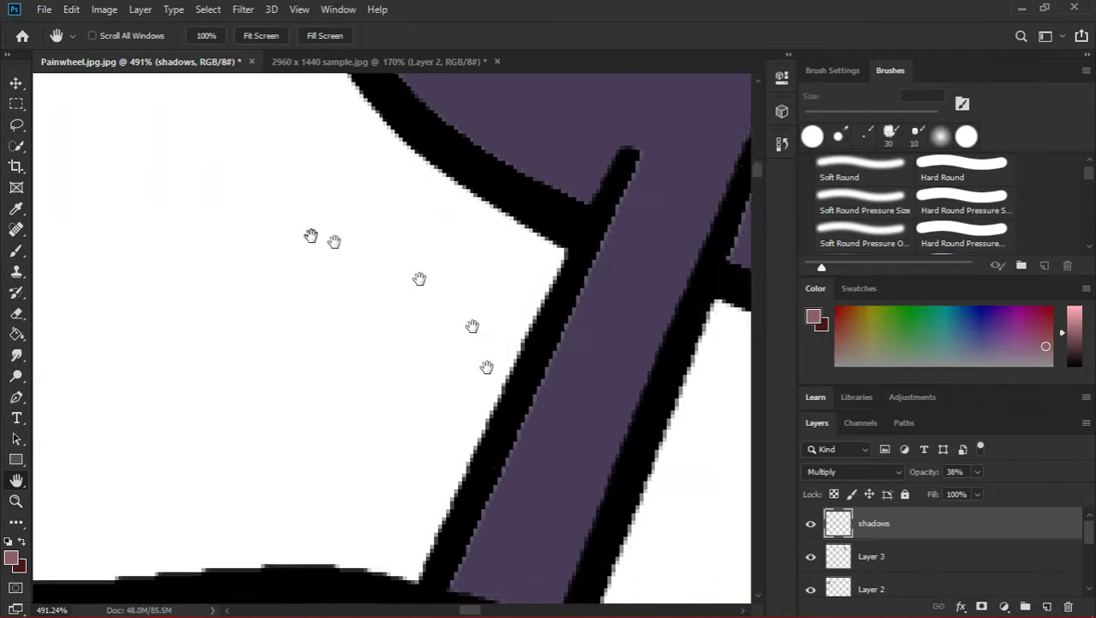
Swap the foreground and background colours to paint with dark red, and undo the trial strokes on the hair and nose bridge.
{"action": "scroll", "coordinate": [617, 428], "scroll_direction": "down", "scroll_amount": 5}
{"action": "left_click_drag", "start_coordinate": [416, 403], "coordinate": [512, 390]}
{"action": "key", "text": "ctrl+z"}
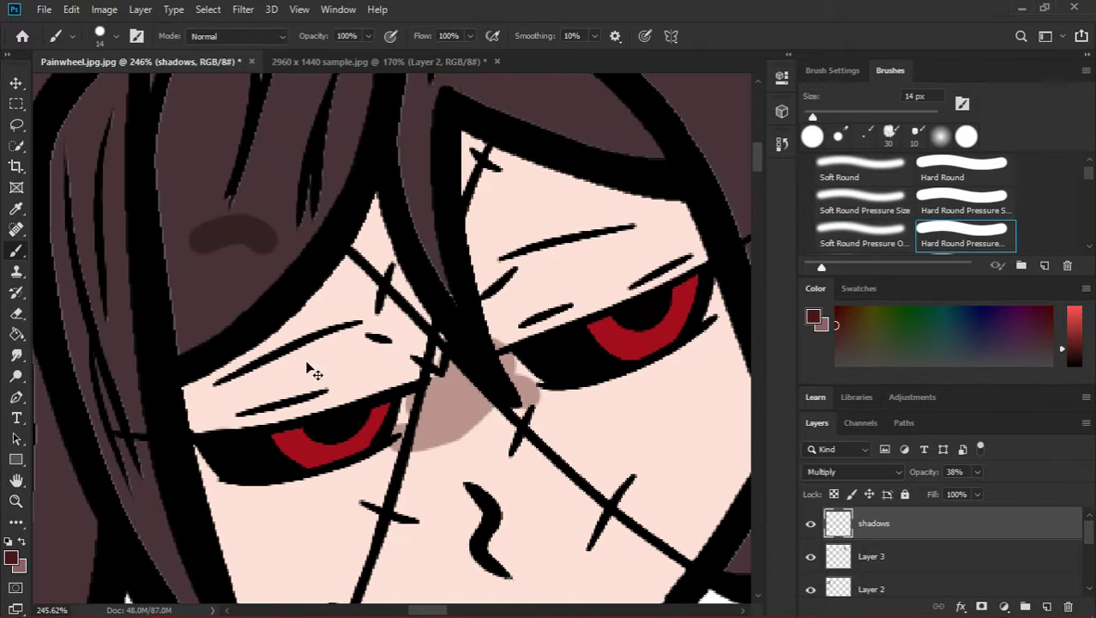
{"action": "scroll", "coordinate": [435, 431], "scroll_direction": "down", "scroll_amount": 5}
{"action": "scroll", "coordinate": [599, 466], "scroll_direction": "up", "scroll_amount": 6}
{"action": "scroll", "coordinate": [472, 311], "scroll_direction": "down", "scroll_amount": 6}
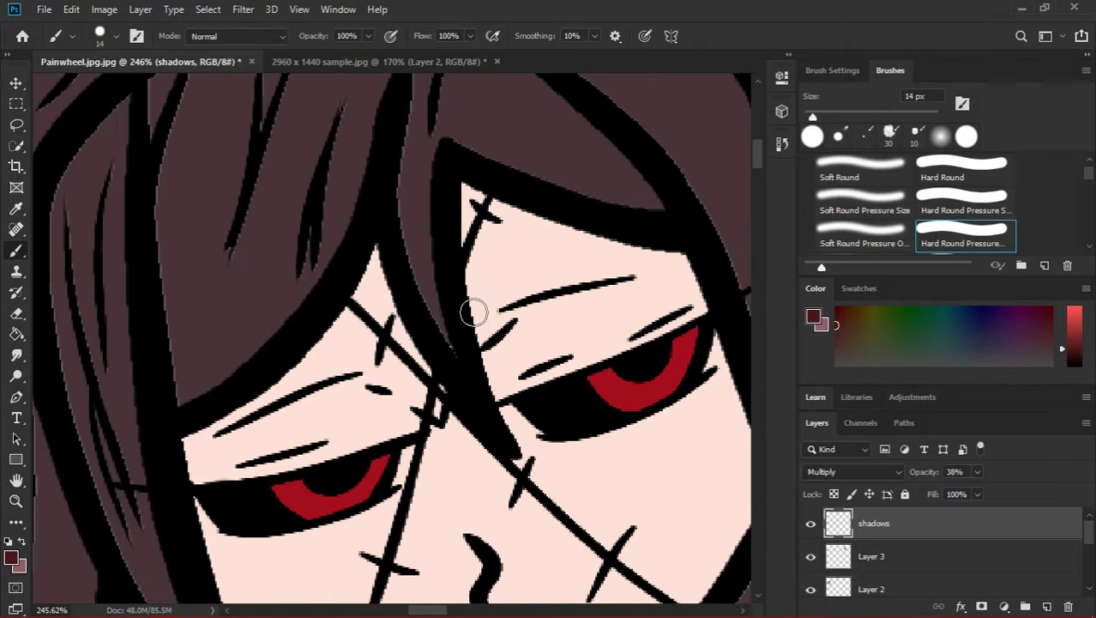
Shade the long hair strands on the viewer's left of the face and the lock between the eyes with dark red.
{"action": "key", "text": "z"}
{"action": "key", "text": "g"}
{"action": "key", "text": "z"}
{"action": "key", "text": "b"}
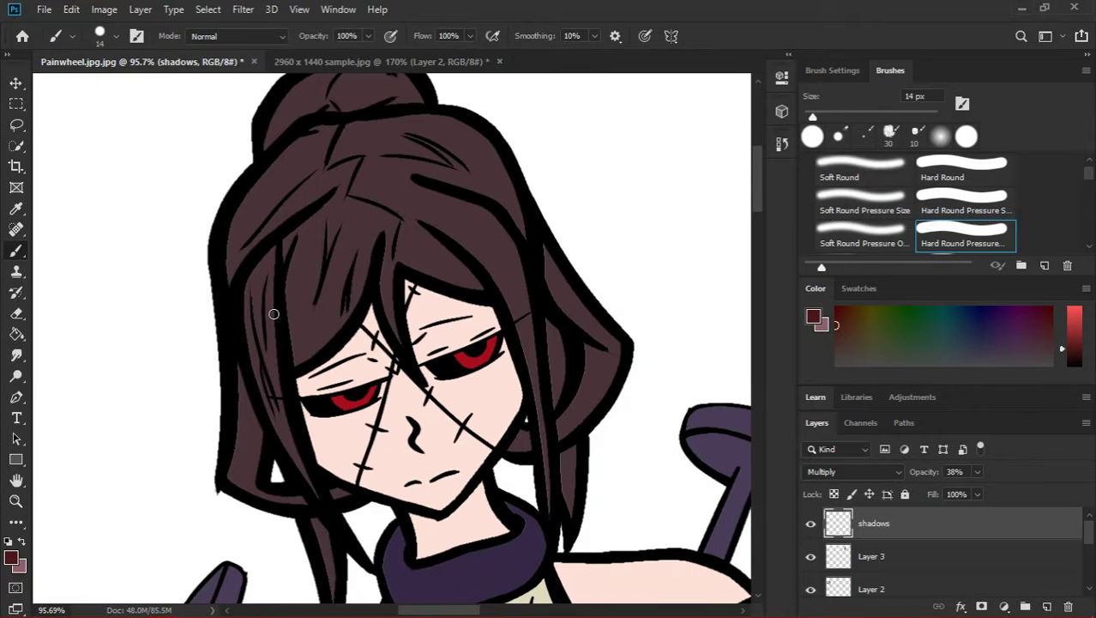
{"action": "scroll", "coordinate": [256, 427], "scroll_direction": "up", "scroll_amount": 4}
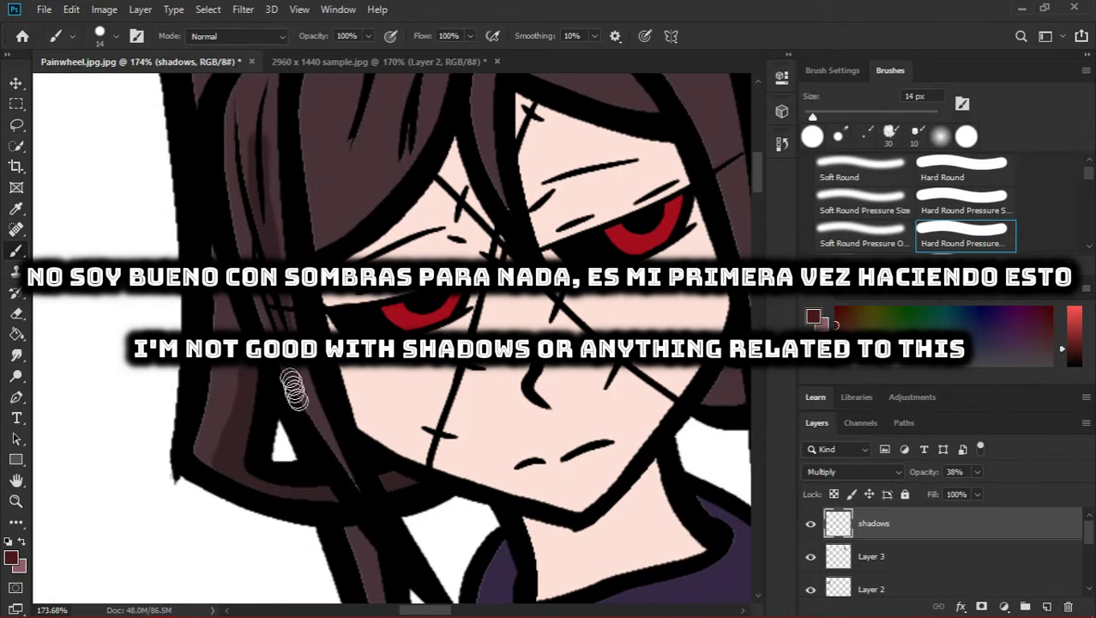
{"action": "scroll", "coordinate": [291, 360], "scroll_direction": "up", "scroll_amount": 4}
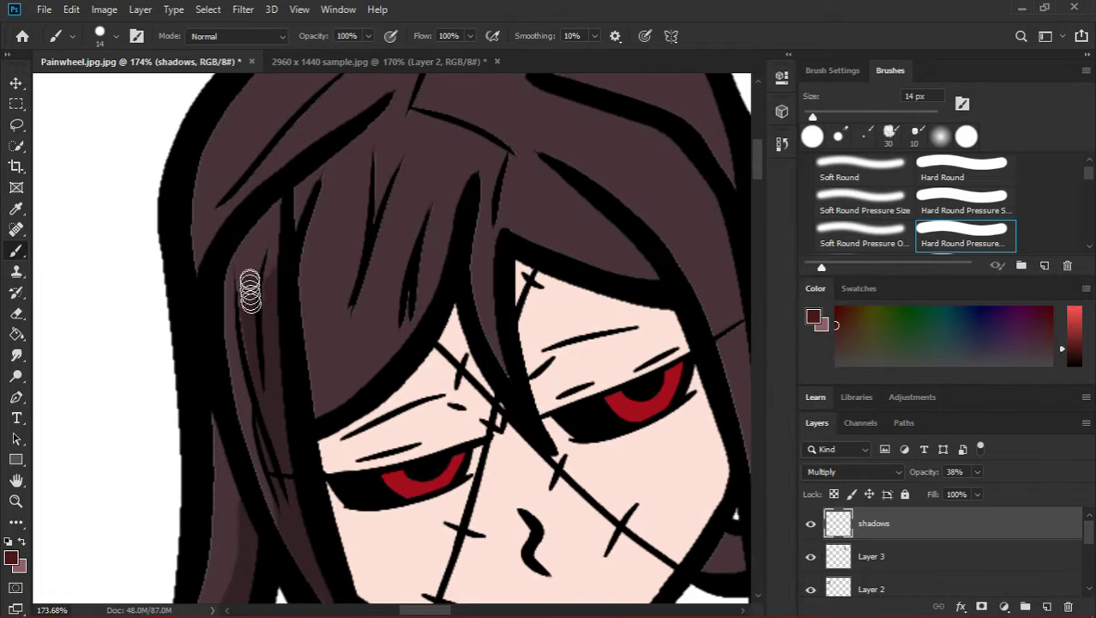
{"action": "scroll", "coordinate": [537, 366], "scroll_direction": "up", "scroll_amount": 1}
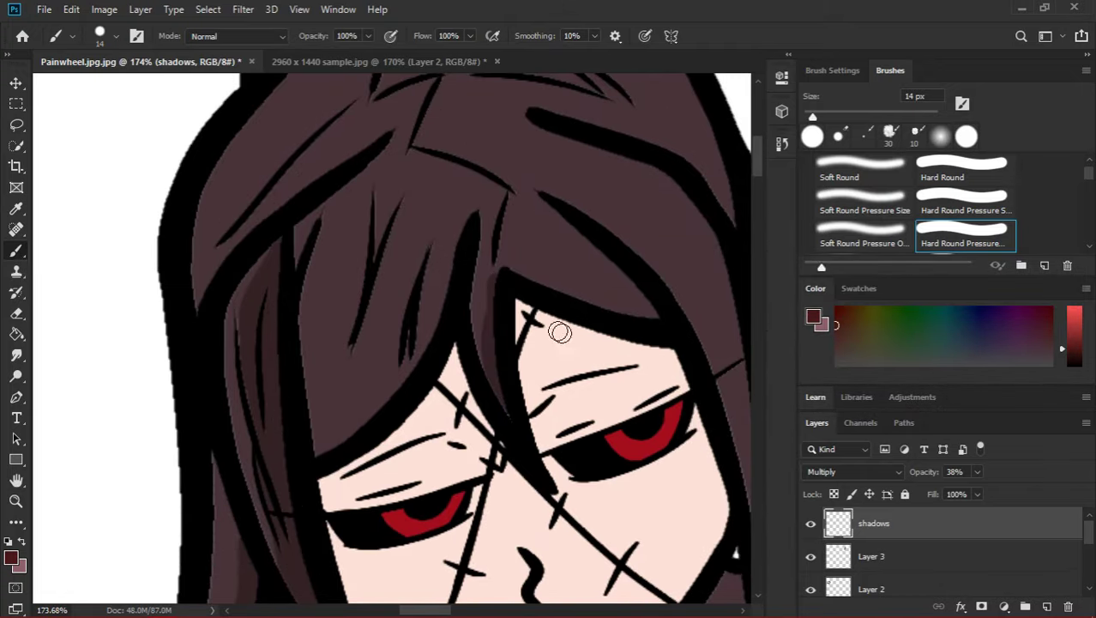
Paint dark red shading over the crown of the hair on the viewer's left, below the bun.
{"action": "scroll", "coordinate": [560, 333], "scroll_direction": "up", "scroll_amount": 3}
{"action": "left_click_drag", "start_coordinate": [250, 305], "coordinate": [216, 388]}
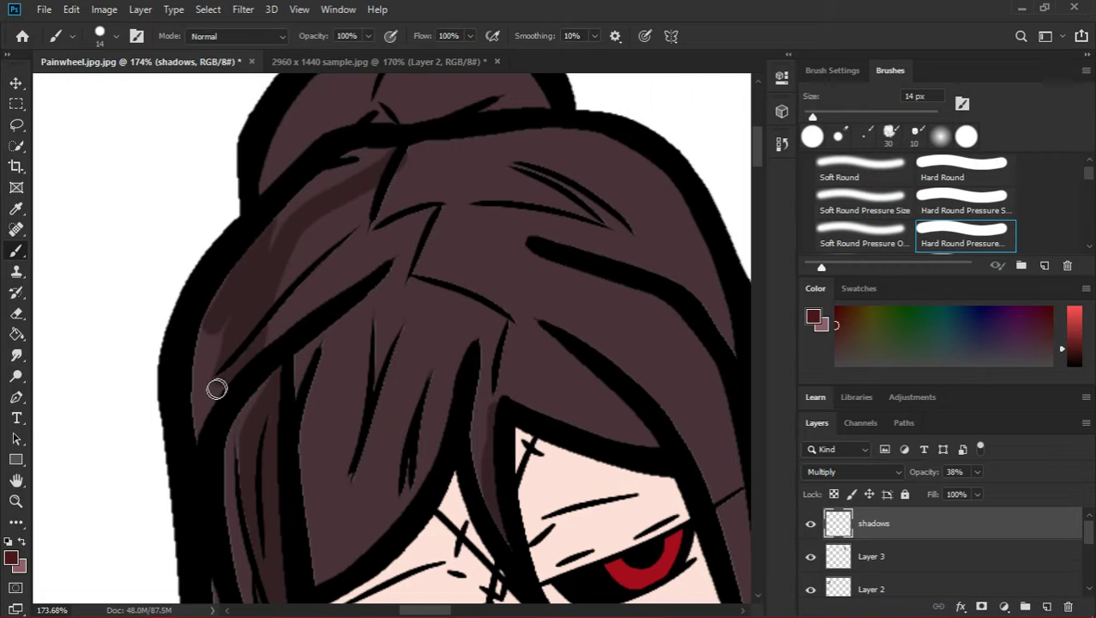
{"action": "scroll", "coordinate": [230, 326], "scroll_direction": "up", "scroll_amount": 1}
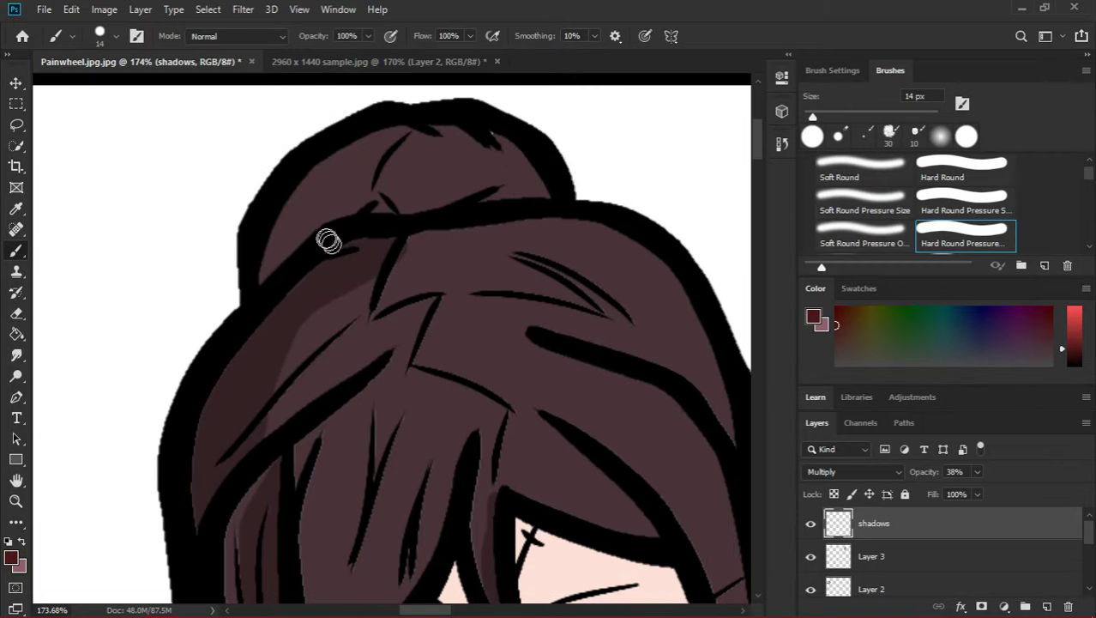
{"action": "scroll", "coordinate": [325, 203], "scroll_direction": "down", "scroll_amount": 5}
Shade the hair strands on the viewer's right of the face and the fringe above that eye with dark red.
{"action": "key", "text": "space"}
{"action": "left_click_drag", "start_coordinate": [729, 476], "coordinate": [377, 334]}
{"action": "left_click_drag", "start_coordinate": [502, 394], "coordinate": [504, 373]}
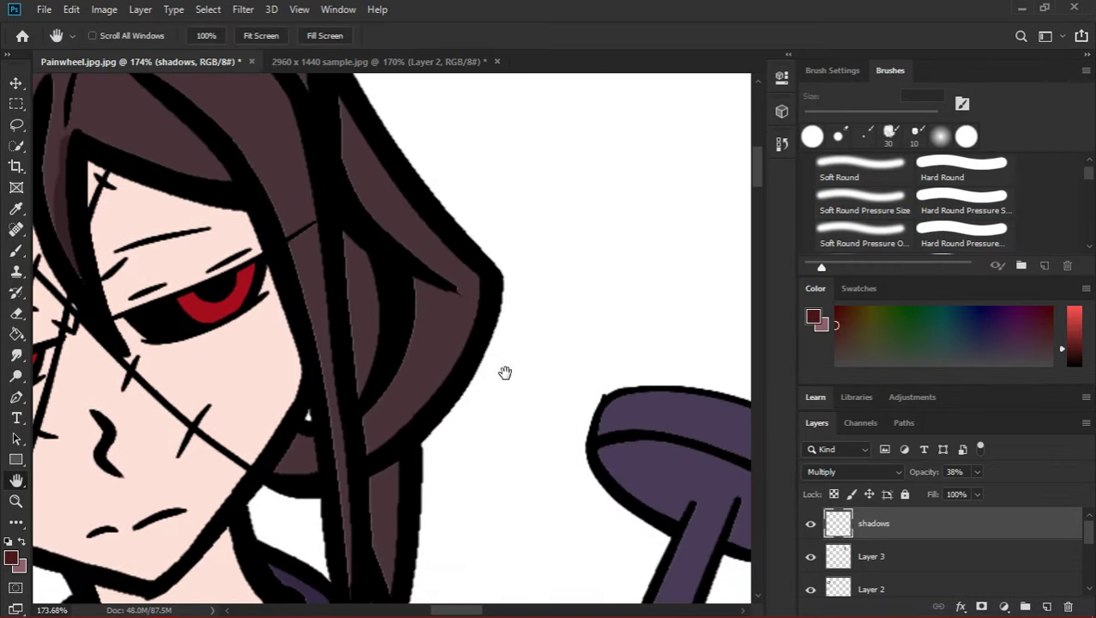
{"action": "mouse_move", "coordinate": [457, 292]}
{"action": "left_mouse_down"}
{"action": "mouse_move", "coordinate": [383, 378]}
{"action": "mouse_move", "coordinate": [425, 292]}
{"action": "mouse_move", "coordinate": [432, 332]}
{"action": "mouse_move", "coordinate": [369, 395]}
{"action": "mouse_move", "coordinate": [342, 275]}
{"action": "left_mouse_up"}
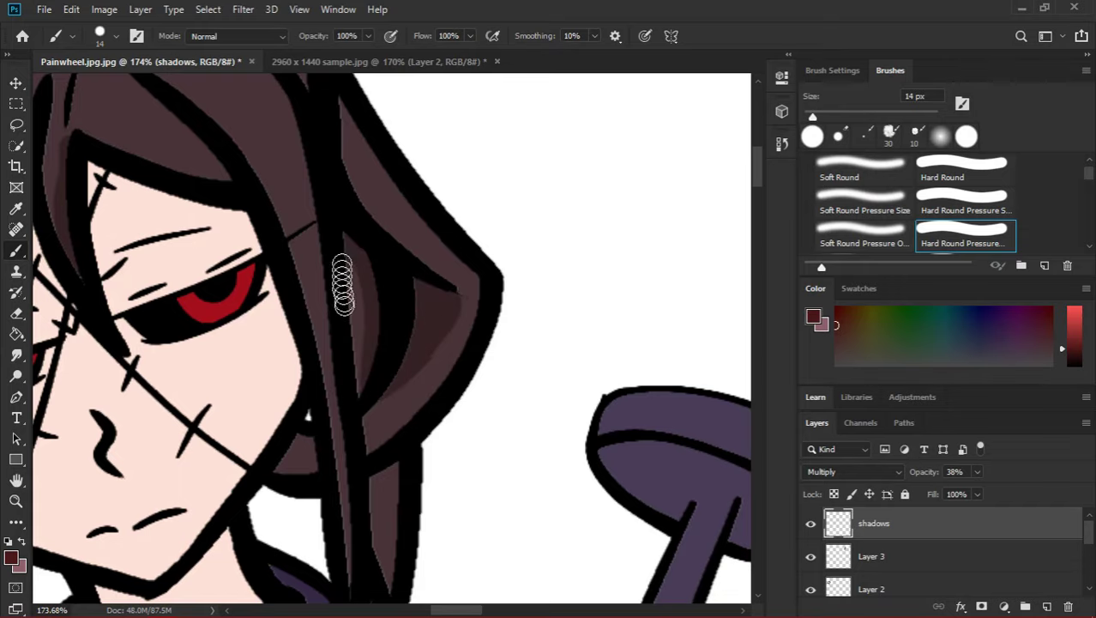
{"action": "scroll", "coordinate": [386, 411], "scroll_direction": "down", "scroll_amount": 2}
{"action": "left_click_drag", "start_coordinate": [374, 371], "coordinate": [378, 452]}
{"action": "scroll", "coordinate": [350, 387], "scroll_direction": "up", "scroll_amount": 5}
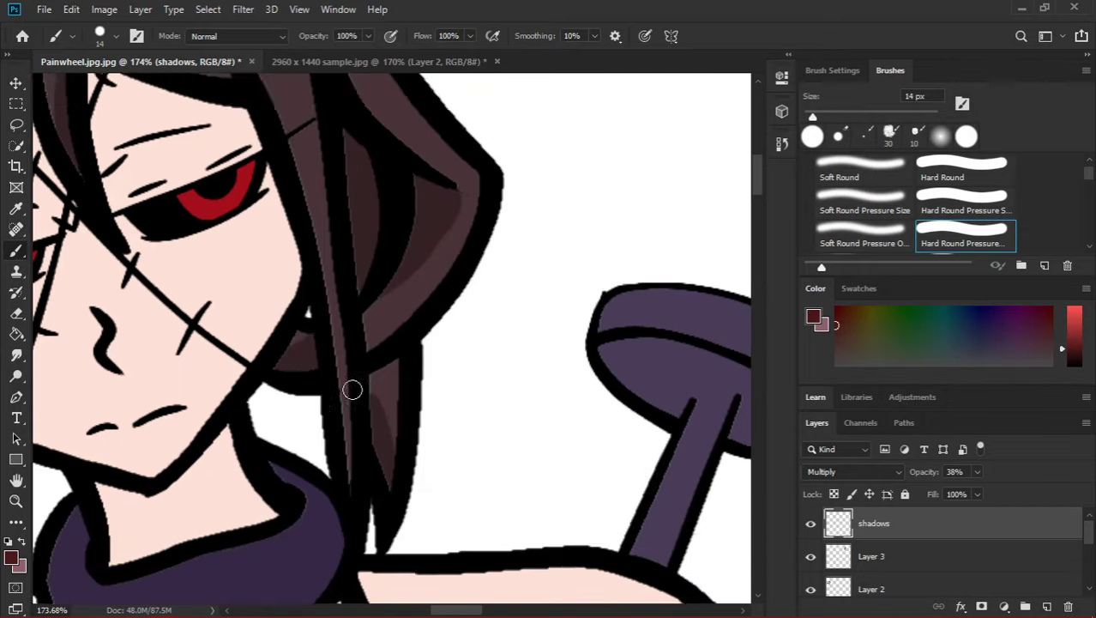
{"action": "left_click_drag", "start_coordinate": [114, 207], "coordinate": [163, 250]}
{"action": "key", "text": "z"}
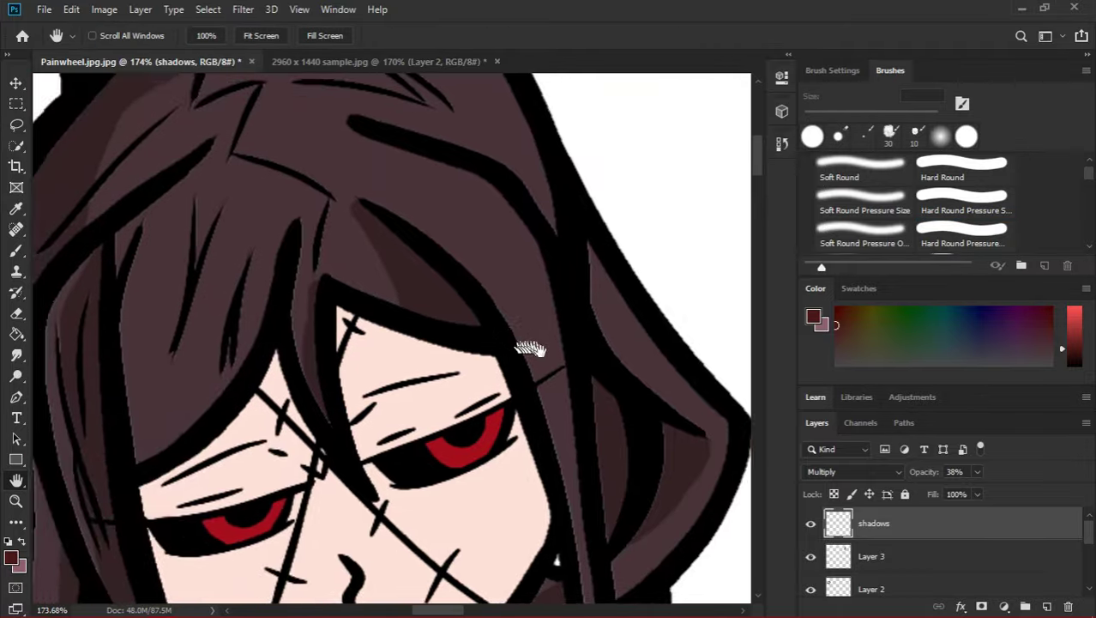
{"action": "mouse_move", "coordinate": [526, 345]}
{"action": "left_mouse_down"}
{"action": "mouse_move", "coordinate": [563, 404]}
{"action": "mouse_move", "coordinate": [514, 360]}
{"action": "mouse_move", "coordinate": [522, 323]}
{"action": "left_mouse_up"}
{"action": "key", "text": "b"}
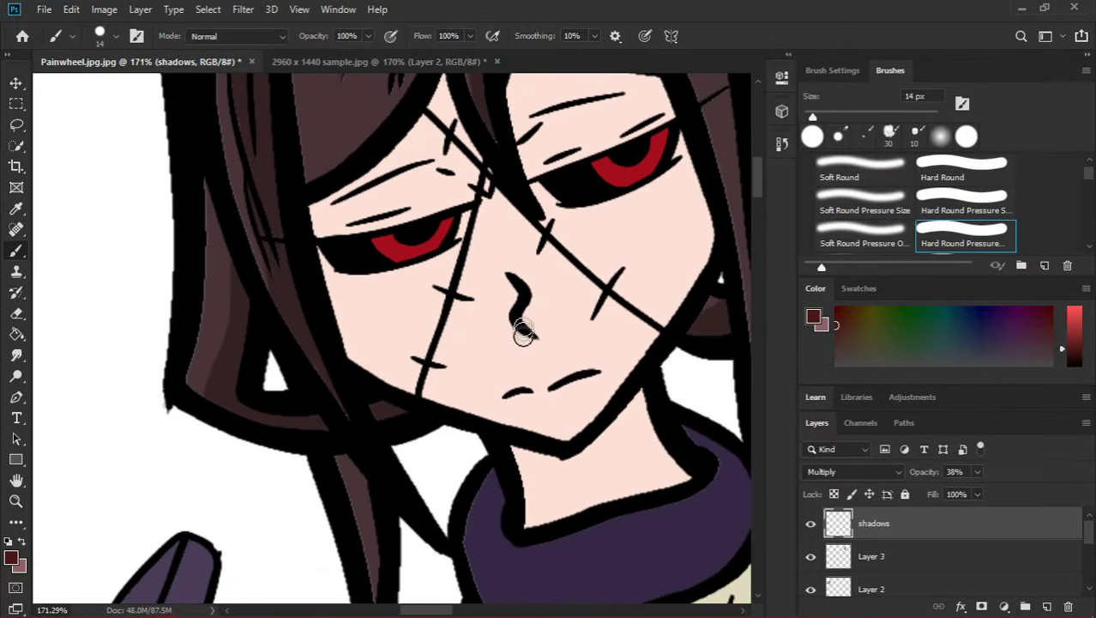
{"action": "left_click_drag", "start_coordinate": [448, 396], "coordinate": [381, 326]}
{"action": "key", "text": "ctrl+z"}
{"action": "left_click_drag", "start_coordinate": [342, 177], "coordinate": [453, 392]}
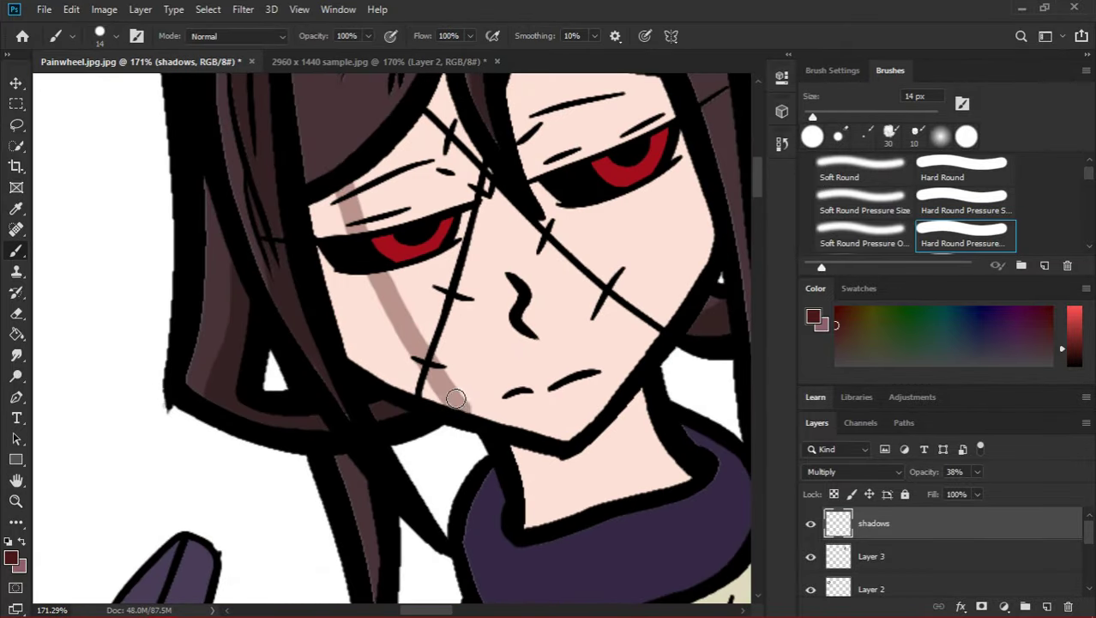
{"action": "key", "text": "ctrl+z"}
Shade the skin along both cheek edges, beside the nose and under the fringe with dark red.
{"action": "left_click_drag", "start_coordinate": [313, 206], "coordinate": [367, 367]}
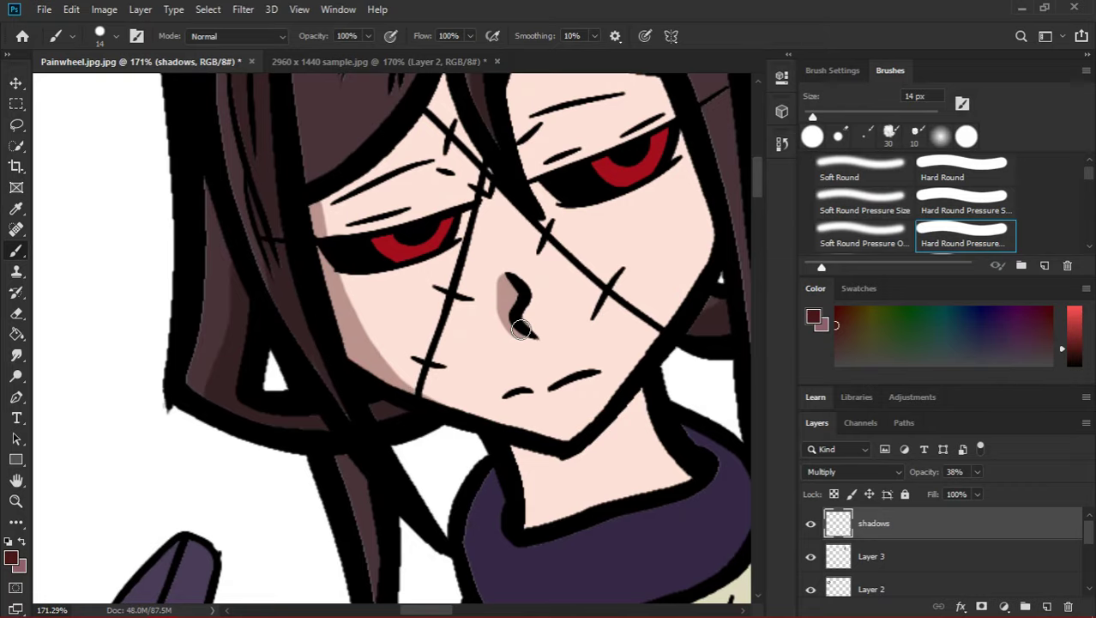
{"action": "scroll", "coordinate": [521, 329], "scroll_direction": "up", "scroll_amount": 3}
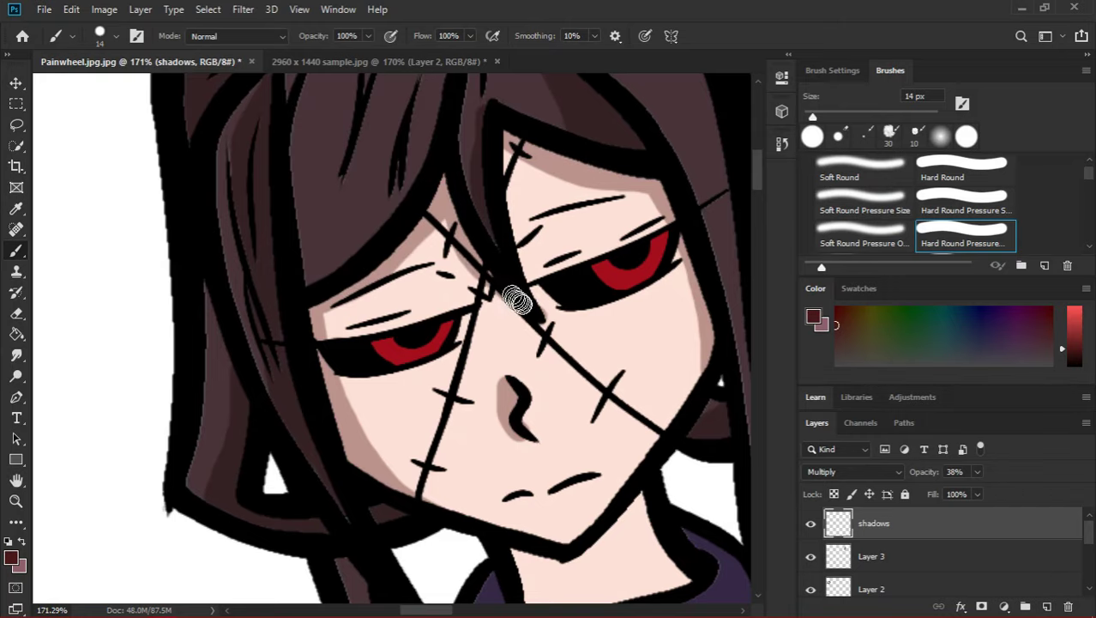
{"action": "scroll", "coordinate": [518, 300], "scroll_direction": "down", "scroll_amount": 5}
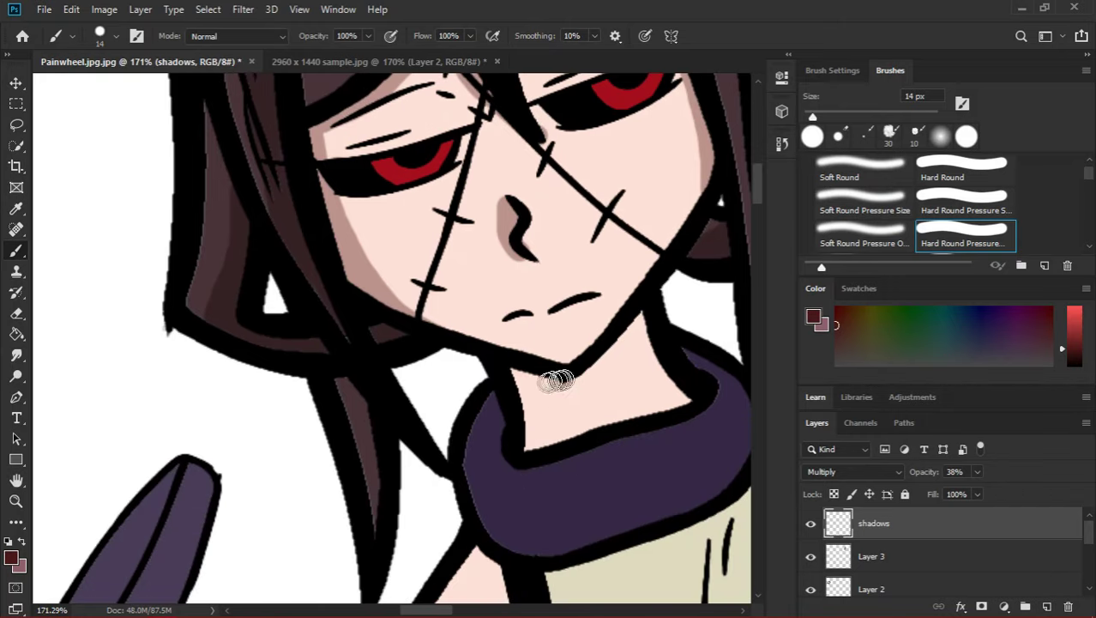
Shade the neck below the chin and both ends of the purple collar with dark red.
{"action": "left_click_drag", "start_coordinate": [555, 381], "coordinate": [515, 380]}
{"action": "scroll", "coordinate": [553, 412], "scroll_direction": "down", "scroll_amount": 3}
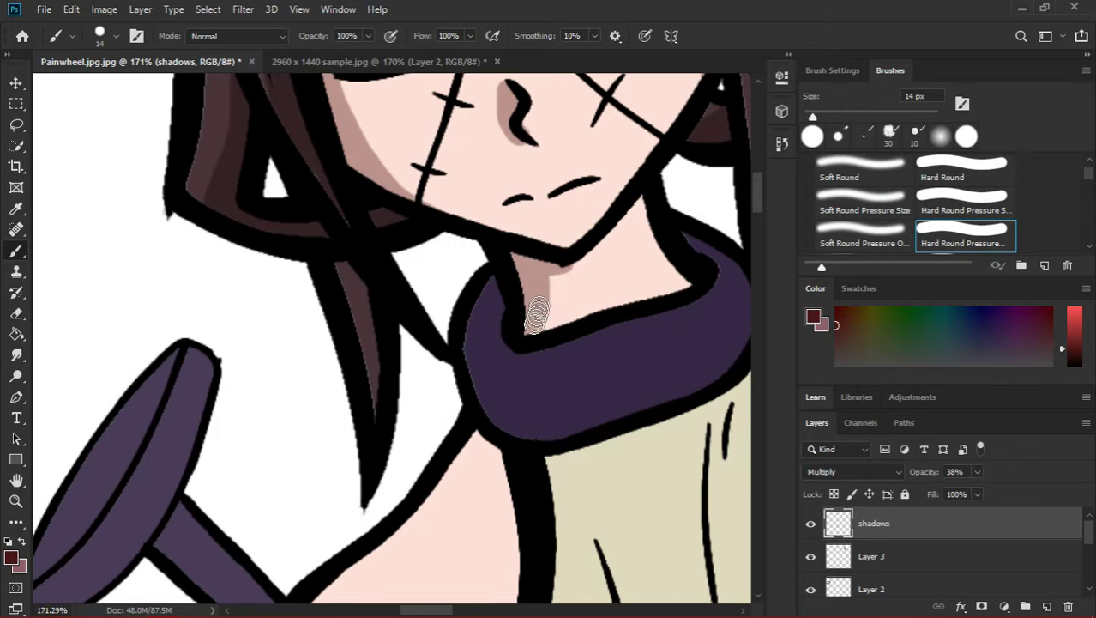
{"action": "scroll", "coordinate": [536, 316], "scroll_direction": "down", "scroll_amount": 3}
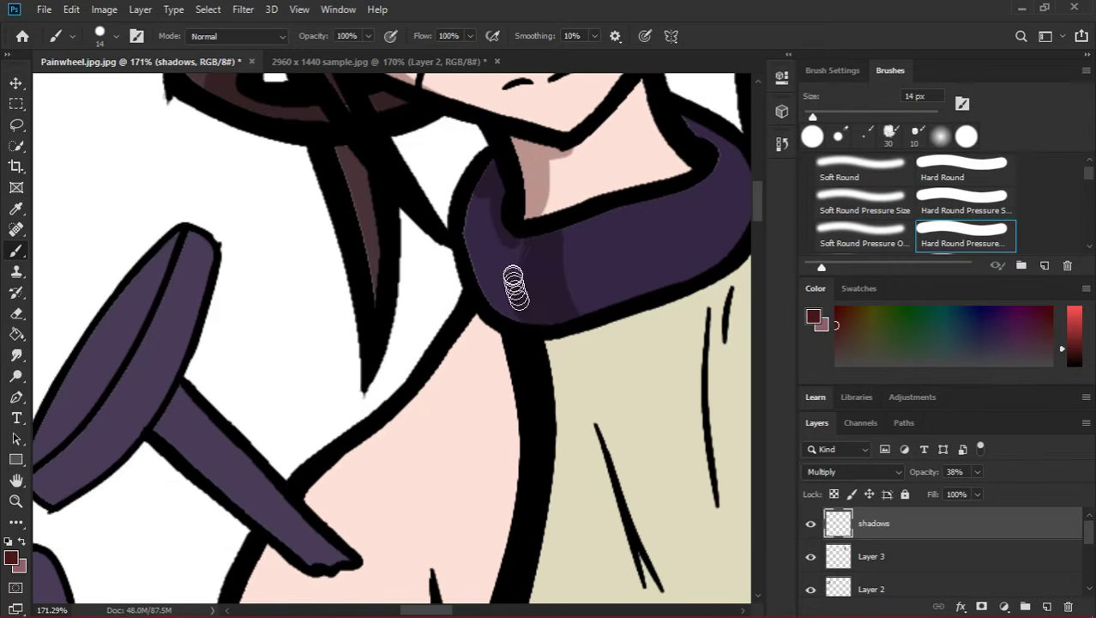
{"action": "scroll", "coordinate": [490, 212], "scroll_direction": "down", "scroll_amount": 3}
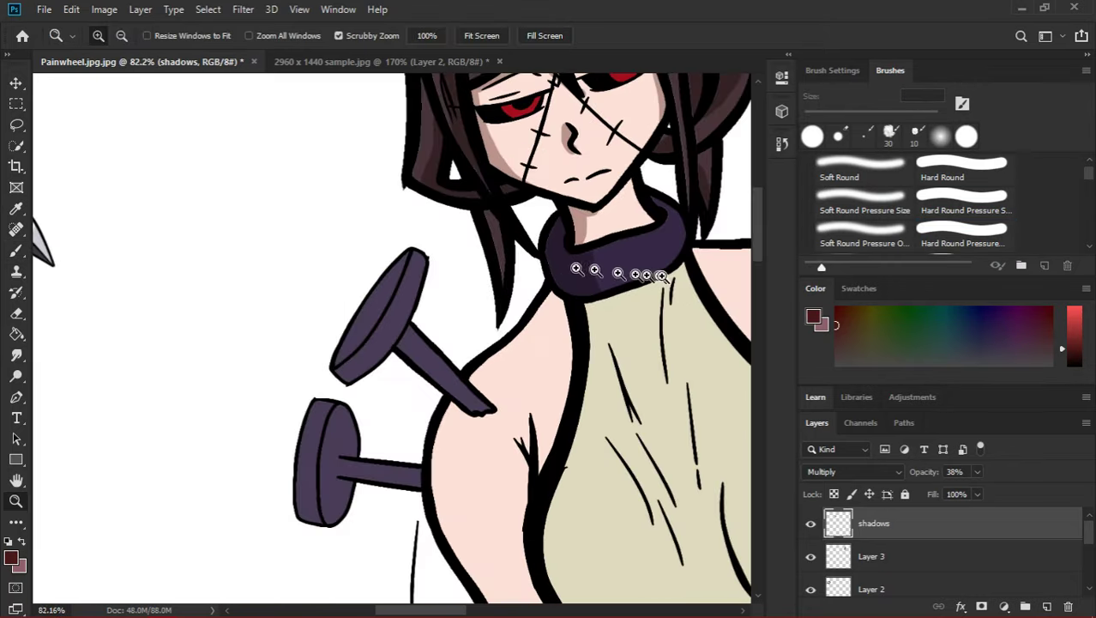
{"action": "scroll", "coordinate": [601, 309], "scroll_direction": "up", "scroll_amount": 6}
{"action": "left_click_drag", "start_coordinate": [596, 292], "coordinate": [623, 330]}
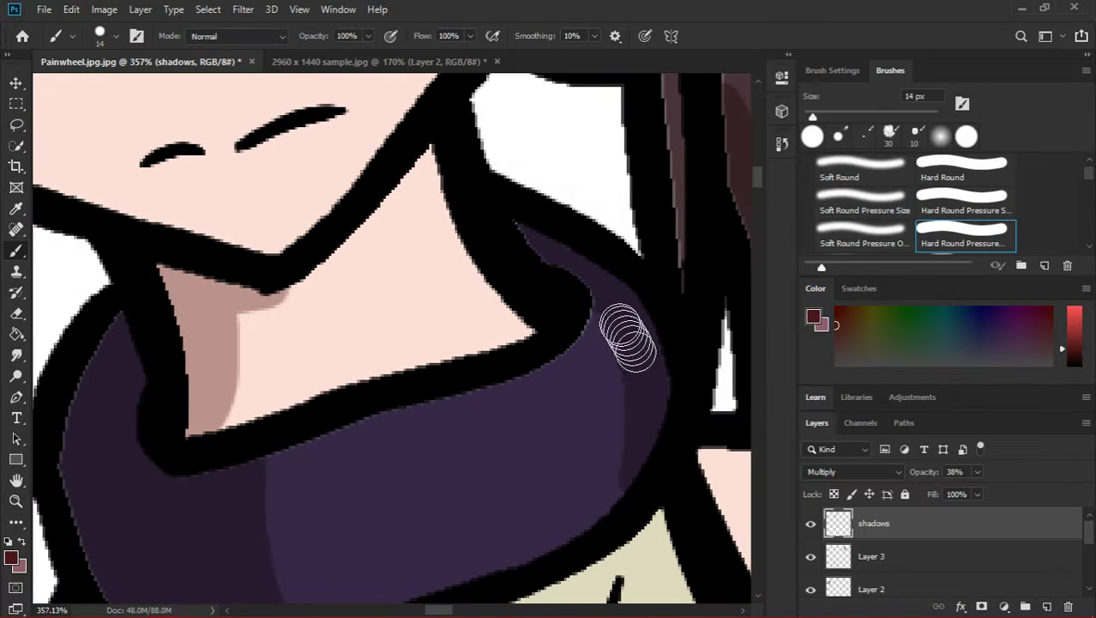
{"action": "scroll", "coordinate": [575, 293], "scroll_direction": "down", "scroll_amount": 3}
{"action": "mouse_move", "coordinate": [575, 293]}
{"action": "left_mouse_down"}
{"action": "mouse_move", "coordinate": [395, 65]}
{"action": "mouse_move", "coordinate": [385, 323]}
{"action": "left_mouse_up"}
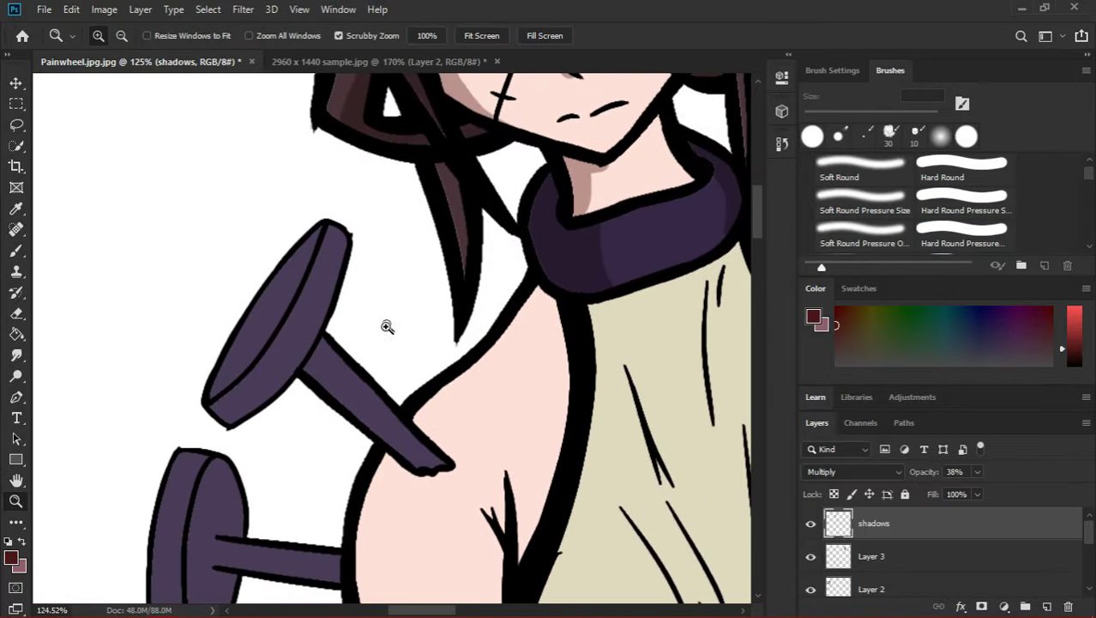
Paint dark red shading over the outer face of the upper nail's head at the shoulder on the viewer's left.
{"action": "scroll", "coordinate": [384, 324], "scroll_direction": "up", "scroll_amount": 2}
{"action": "left_click_drag", "start_coordinate": [242, 383], "coordinate": [279, 301]}
{"action": "key", "text": "ctrl+z"}
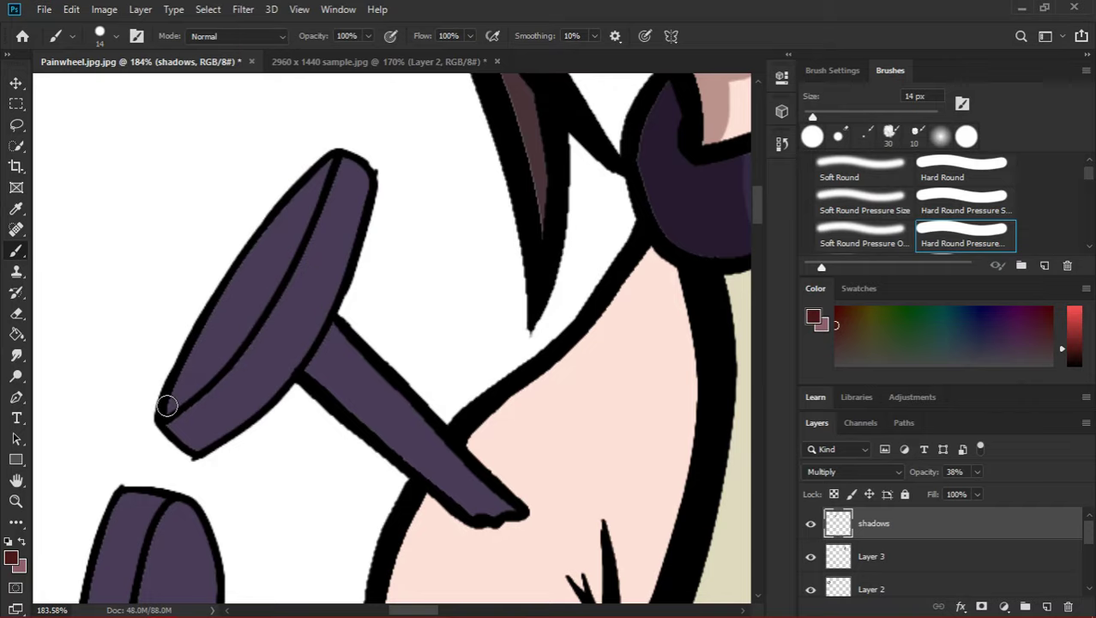
{"action": "mouse_move", "coordinate": [166, 404]}
{"action": "left_mouse_down"}
{"action": "mouse_move", "coordinate": [319, 203]}
{"action": "mouse_move", "coordinate": [287, 172]}
{"action": "left_mouse_up"}
{"action": "key", "text": "ctrl+z"}
{"action": "key", "text": "ctrl+space"}
{"action": "mouse_move", "coordinate": [180, 399]}
{"action": "left_mouse_down"}
{"action": "mouse_move", "coordinate": [208, 404]}
{"action": "mouse_move", "coordinate": [325, 270]}
{"action": "mouse_move", "coordinate": [367, 190]}
{"action": "left_mouse_up"}
{"action": "key", "text": "ctrl+z"}
{"action": "key", "text": "ctrl+z"}
{"action": "left_click_drag", "start_coordinate": [213, 410], "coordinate": [376, 184]}
{"action": "left_click_drag", "start_coordinate": [276, 345], "coordinate": [220, 435]}
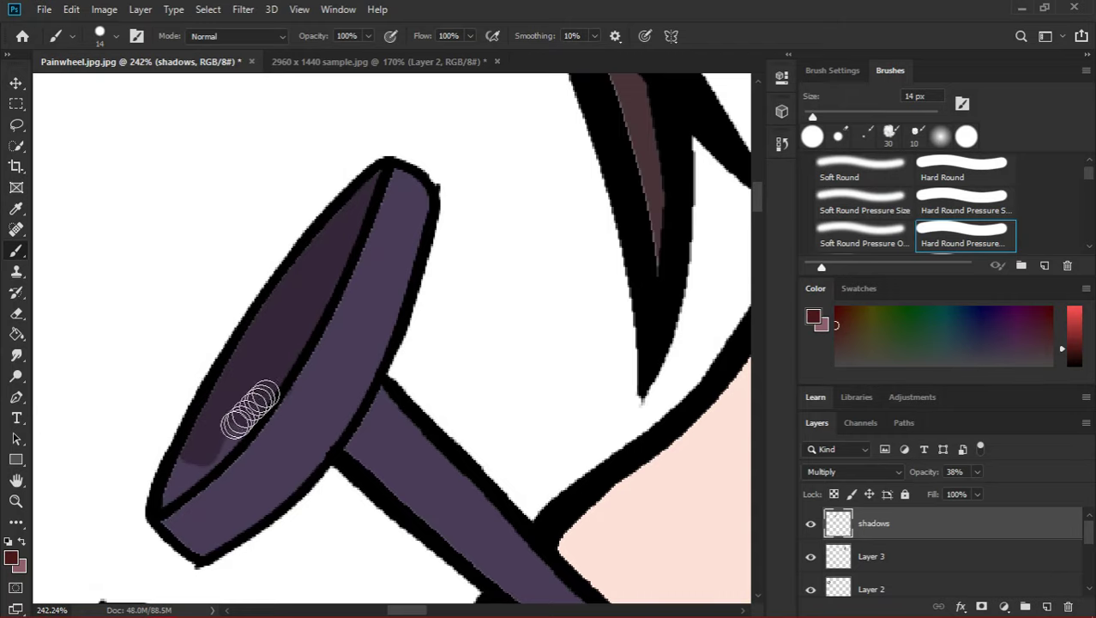
Shade the outer rim of the lower nail's head beside the arm on the viewer's left.
{"action": "scroll", "coordinate": [241, 425], "scroll_direction": "down", "scroll_amount": 5}
{"action": "mouse_move", "coordinate": [95, 515]}
{"action": "left_mouse_down"}
{"action": "mouse_move", "coordinate": [98, 358]}
{"action": "mouse_move", "coordinate": [144, 246]}
{"action": "mouse_move", "coordinate": [125, 236]}
{"action": "mouse_move", "coordinate": [82, 273]}
{"action": "mouse_move", "coordinate": [127, 250]}
{"action": "mouse_move", "coordinate": [128, 237]}
{"action": "mouse_move", "coordinate": [78, 356]}
{"action": "left_mouse_up"}
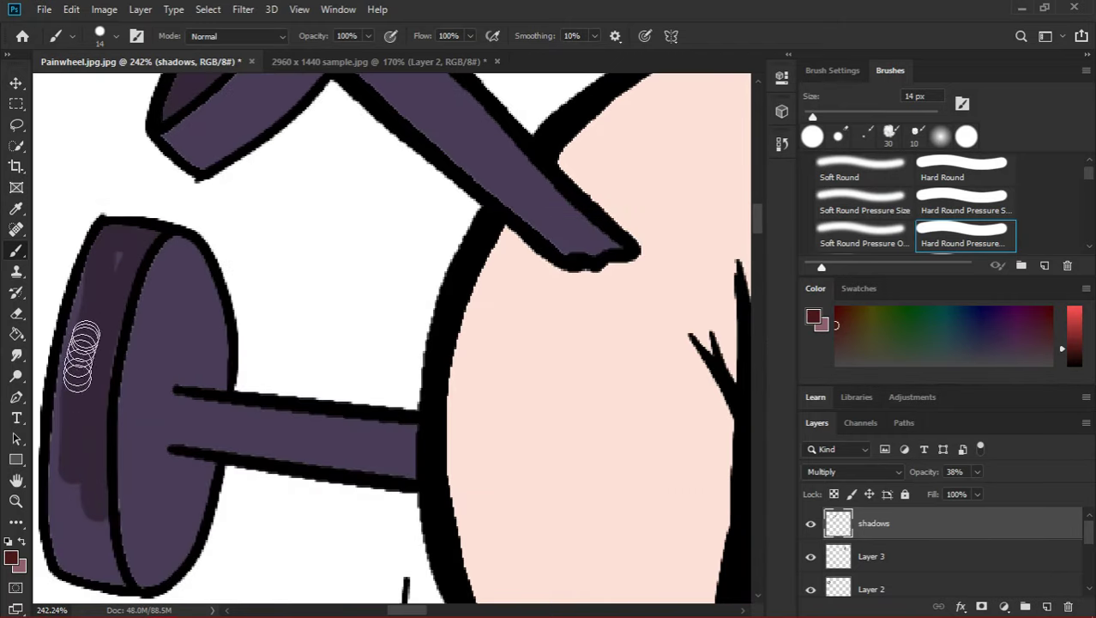
{"action": "scroll", "coordinate": [59, 506], "scroll_direction": "down", "scroll_amount": 2}
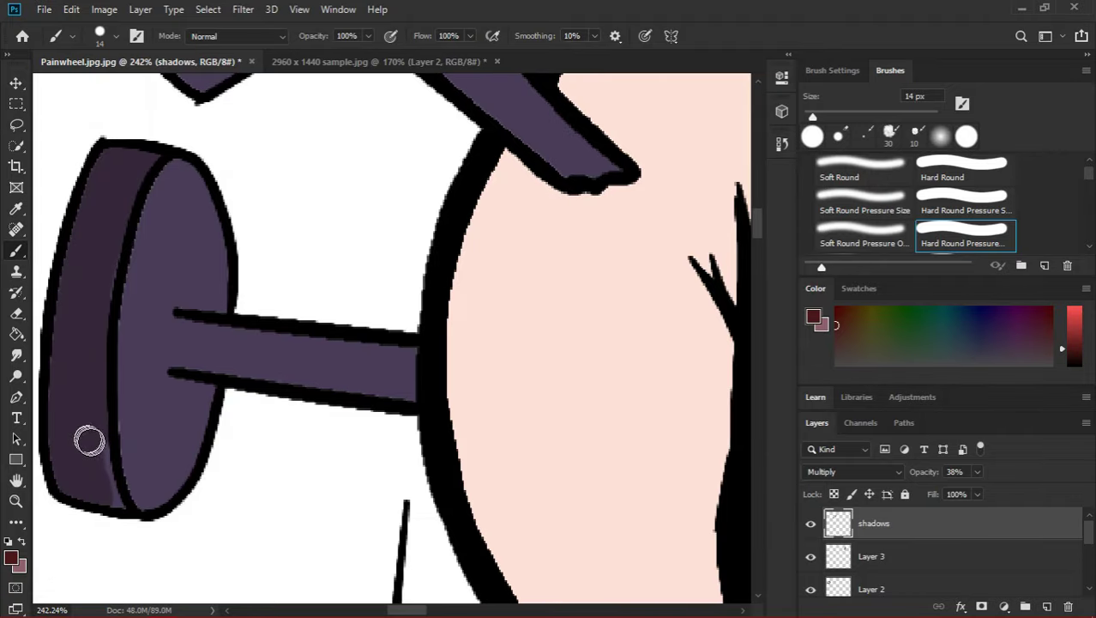
Shade the wide inner side of the lower nail's head at the viewer's right shoulder, using a 25 px brush.
{"action": "key", "text": "z"}
{"action": "left_click_drag", "start_coordinate": [108, 419], "coordinate": [51, 418]}
{"action": "scroll", "coordinate": [429, 429], "scroll_direction": "down", "scroll_amount": 3}
{"action": "mouse_move", "coordinate": [429, 428]}
{"action": "left_mouse_down"}
{"action": "mouse_move", "coordinate": [476, 421]}
{"action": "mouse_move", "coordinate": [526, 466]}
{"action": "mouse_move", "coordinate": [583, 464]}
{"action": "left_mouse_up"}
{"action": "key", "text": "b"}
{"action": "right_click", "coordinate": [630, 396]}
{"action": "left_click_drag", "start_coordinate": [681, 374], "coordinate": [685, 374]}
{"action": "mouse_move", "coordinate": [549, 275]}
{"action": "left_mouse_down"}
{"action": "mouse_move", "coordinate": [548, 176]}
{"action": "mouse_move", "coordinate": [518, 176]}
{"action": "mouse_move", "coordinate": [508, 360]}
{"action": "mouse_move", "coordinate": [590, 487]}
{"action": "mouse_move", "coordinate": [543, 237]}
{"action": "mouse_move", "coordinate": [545, 350]}
{"action": "left_mouse_up"}
{"action": "scroll", "coordinate": [549, 176], "scroll_direction": "up", "scroll_amount": 3}
{"action": "key", "text": "ctrl+z"}
{"action": "mouse_move", "coordinate": [521, 257]}
{"action": "left_mouse_down"}
{"action": "mouse_move", "coordinate": [476, 214]}
{"action": "mouse_move", "coordinate": [480, 279]}
{"action": "mouse_move", "coordinate": [543, 447]}
{"action": "mouse_move", "coordinate": [581, 489]}
{"action": "mouse_move", "coordinate": [600, 490]}
{"action": "mouse_move", "coordinate": [544, 304]}
{"action": "mouse_move", "coordinate": [541, 238]}
{"action": "mouse_move", "coordinate": [599, 470]}
{"action": "mouse_move", "coordinate": [544, 292]}
{"action": "mouse_move", "coordinate": [530, 175]}
{"action": "mouse_move", "coordinate": [496, 152]}
{"action": "mouse_move", "coordinate": [518, 190]}
{"action": "mouse_move", "coordinate": [487, 167]}
{"action": "left_mouse_up"}
{"action": "key", "text": "ctrl+z"}
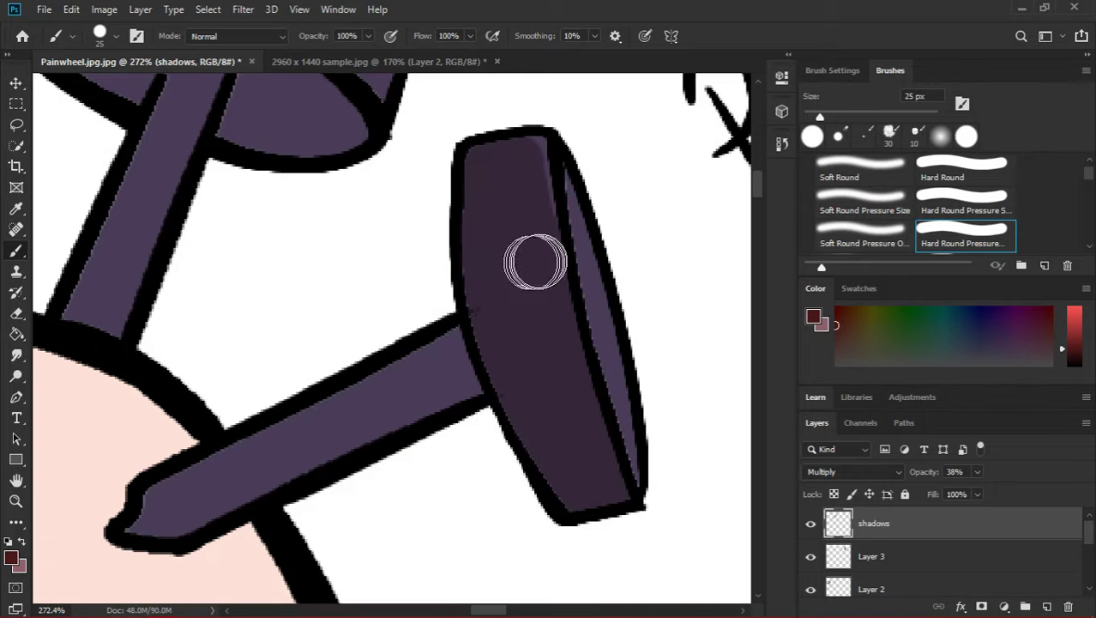
Shade the underside of the upper nail's head and the top of its shank at the viewer's right shoulder.
{"action": "scroll", "coordinate": [456, 287], "scroll_direction": "up", "scroll_amount": 4}
{"action": "mouse_move", "coordinate": [138, 307]}
{"action": "left_mouse_down"}
{"action": "mouse_move", "coordinate": [165, 337]}
{"action": "mouse_move", "coordinate": [163, 300]}
{"action": "mouse_move", "coordinate": [216, 274]}
{"action": "mouse_move", "coordinate": [52, 171]}
{"action": "mouse_move", "coordinate": [182, 199]}
{"action": "mouse_move", "coordinate": [330, 256]}
{"action": "mouse_move", "coordinate": [189, 182]}
{"action": "mouse_move", "coordinate": [85, 150]}
{"action": "mouse_move", "coordinate": [242, 270]}
{"action": "mouse_move", "coordinate": [338, 284]}
{"action": "left_mouse_up"}
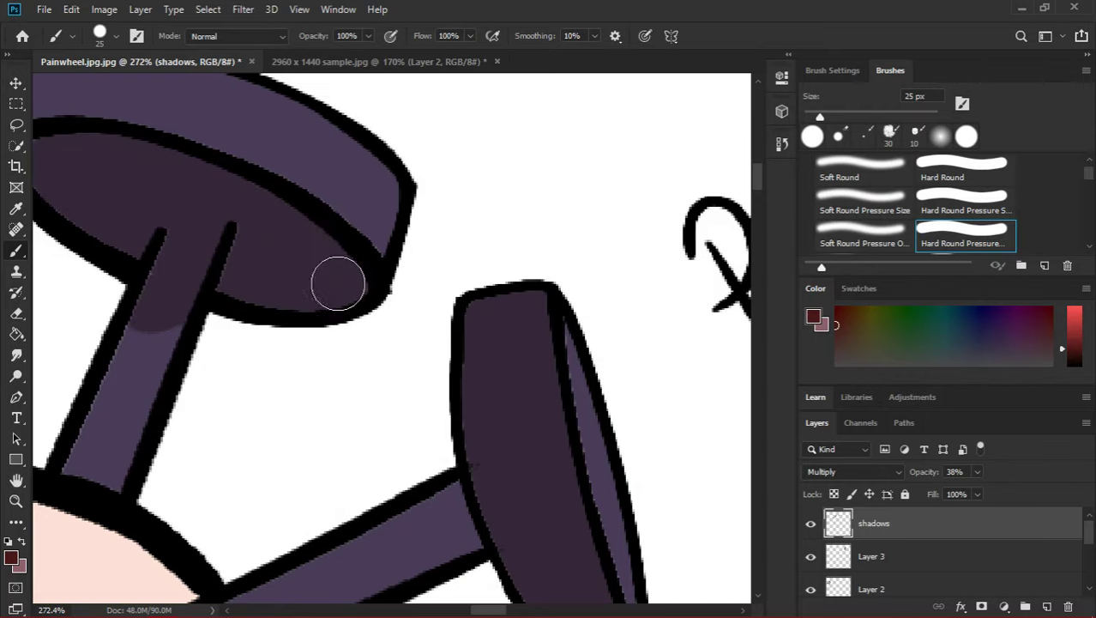
{"action": "key", "text": "ctrl+z"}
Refine the shadow edge across the upper nail's shank with a 15 px brush.
{"action": "scroll", "coordinate": [343, 292], "scroll_direction": "down", "scroll_amount": 2}
{"action": "scroll", "coordinate": [371, 363], "scroll_direction": "up", "scroll_amount": 4}
{"action": "right_click", "coordinate": [371, 364]}
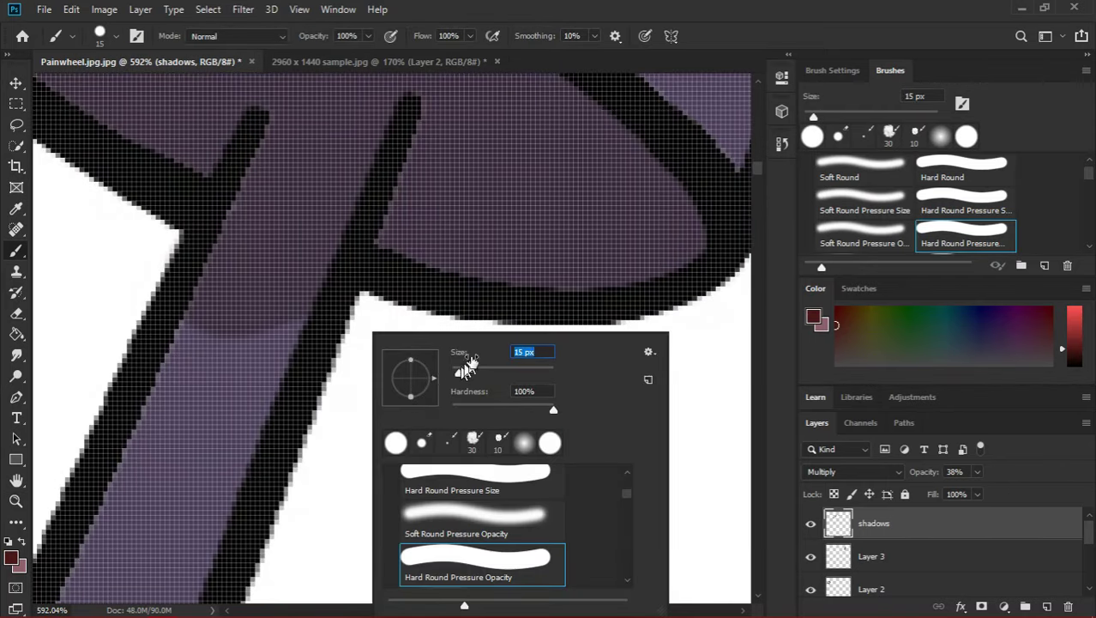
{"action": "scroll", "coordinate": [514, 257], "scroll_direction": "down", "scroll_amount": 3}
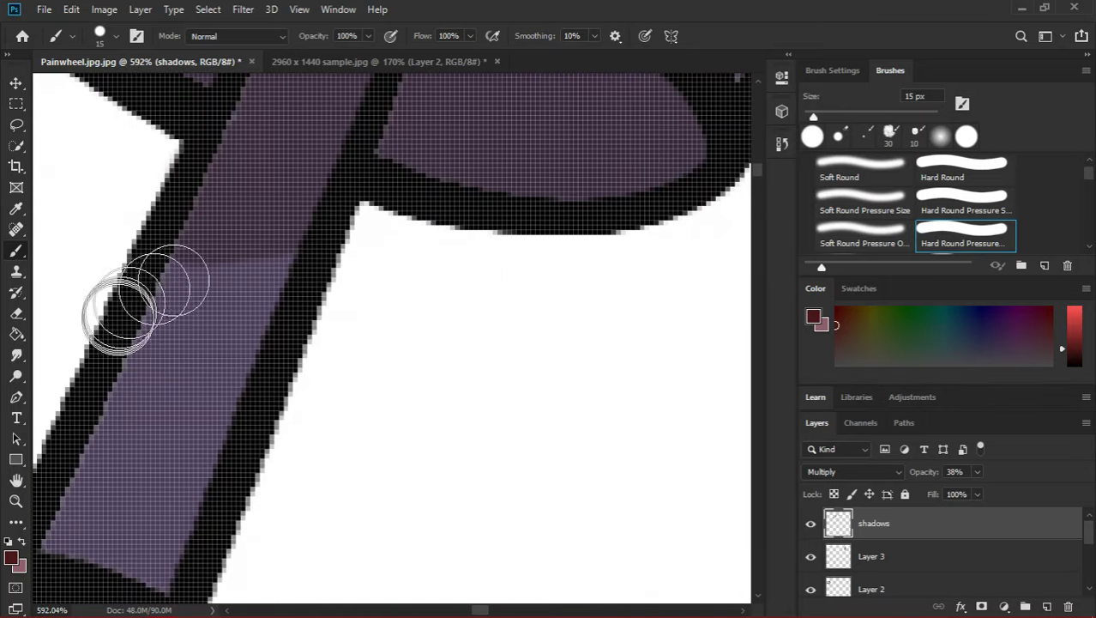
{"action": "left_click_drag", "start_coordinate": [152, 245], "coordinate": [412, 244]}
{"action": "key", "text": "ctrl+z"}
Shade the upper thigh on the viewer's left along the dress edge with a 39 px brush.
{"action": "key", "text": "z"}
{"action": "scroll", "coordinate": [437, 274], "scroll_direction": "down", "scroll_amount": 5}
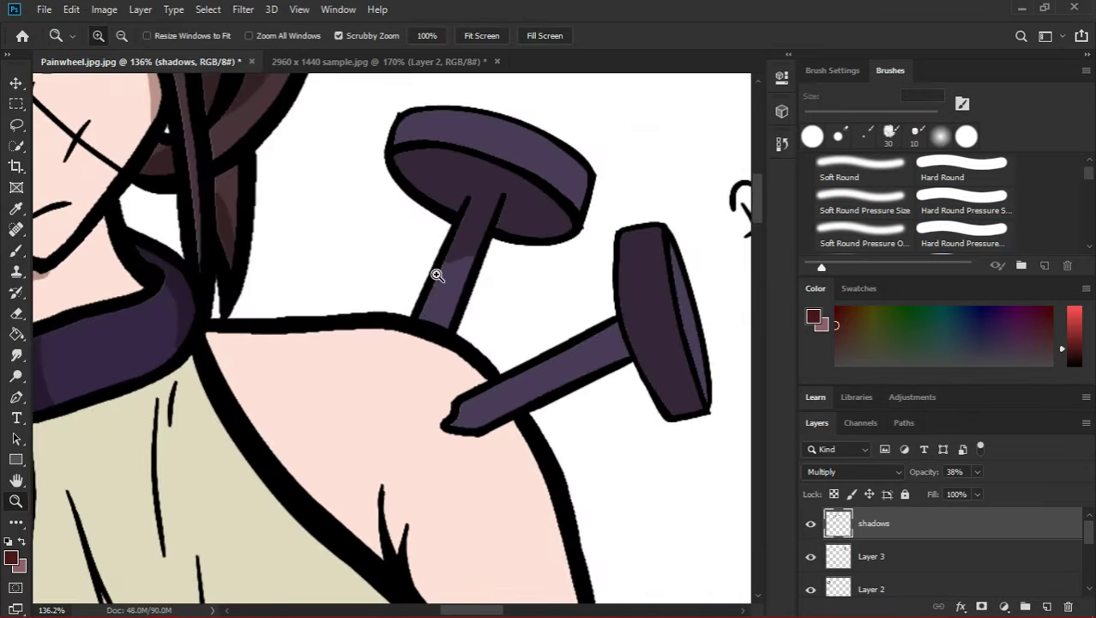
{"action": "scroll", "coordinate": [437, 275], "scroll_direction": "down", "scroll_amount": 1}
{"action": "key", "text": "b"}
{"action": "key", "text": "z"}
{"action": "scroll", "coordinate": [592, 313], "scroll_direction": "down", "scroll_amount": 6}
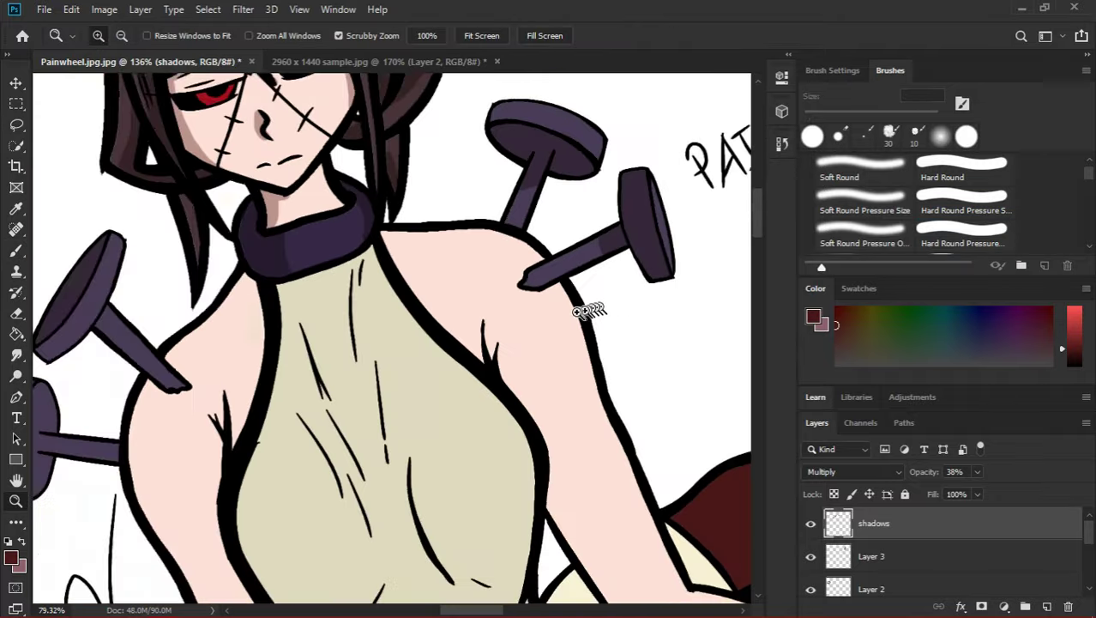
{"action": "scroll", "coordinate": [550, 331], "scroll_direction": "down", "scroll_amount": 1}
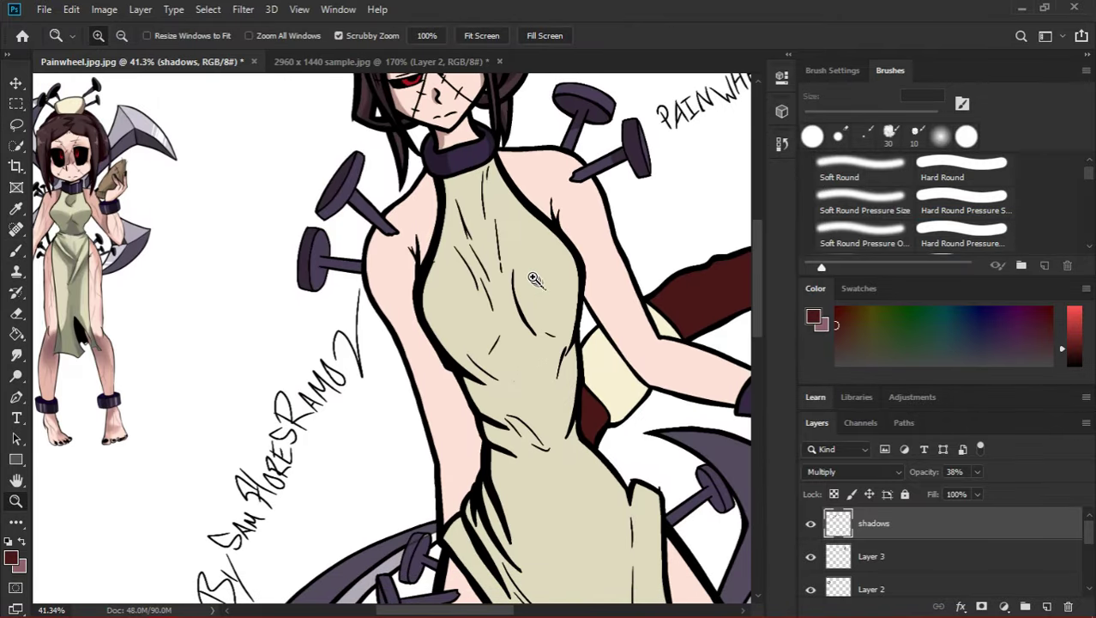
{"action": "scroll", "coordinate": [549, 332], "scroll_direction": "up", "scroll_amount": 5}
{"action": "key", "text": "b"}
{"action": "right_click", "coordinate": [559, 334]}
{"action": "left_click", "coordinate": [661, 373]}
{"action": "key", "text": "Return"}
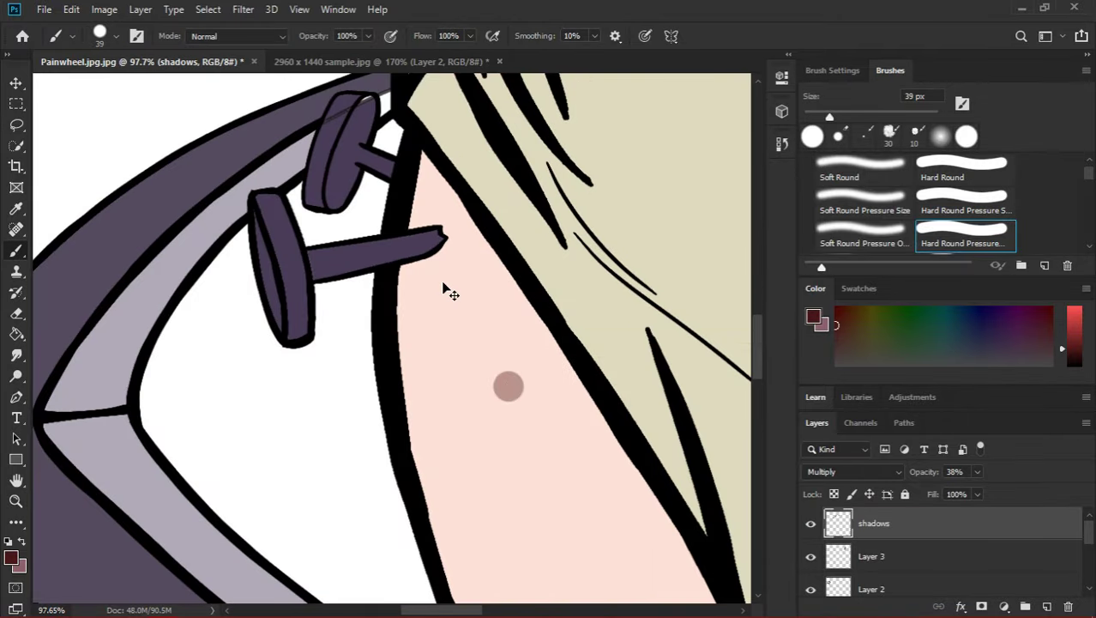
{"action": "left_click_drag", "start_coordinate": [421, 176], "coordinate": [473, 269]}
{"action": "scroll", "coordinate": [535, 313], "scroll_direction": "down", "scroll_amount": 2}
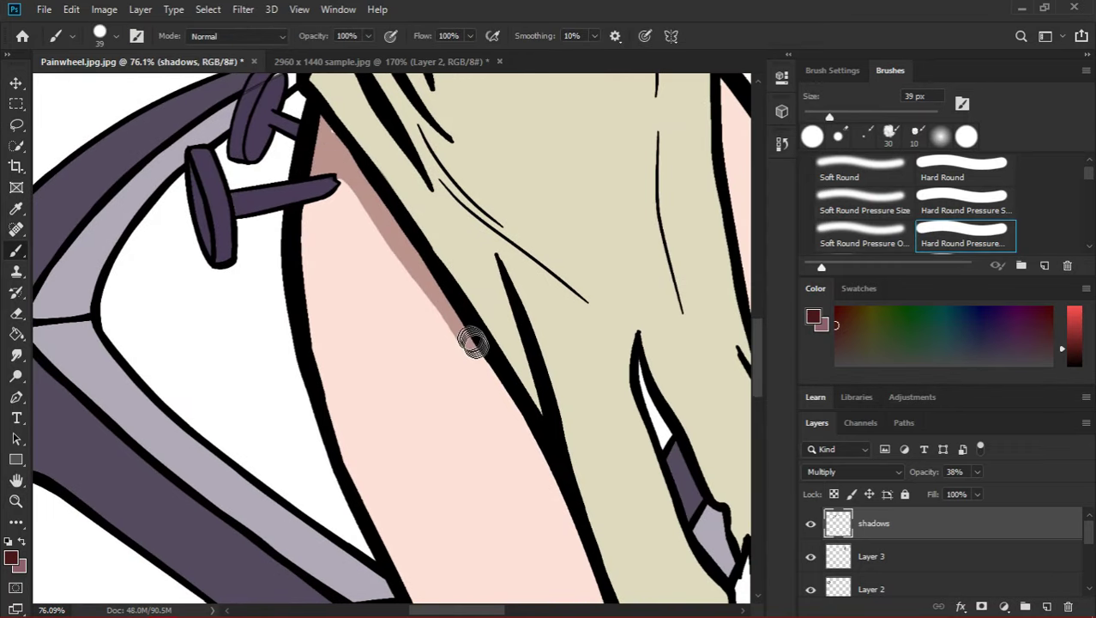
Extend the thigh's dark red shading along the dress edge down to the torn hem above the knee.
{"action": "scroll", "coordinate": [526, 439], "scroll_direction": "down", "scroll_amount": 5}
{"action": "key", "text": "ctrl+z"}
{"action": "left_click_drag", "start_coordinate": [523, 167], "coordinate": [558, 257]}
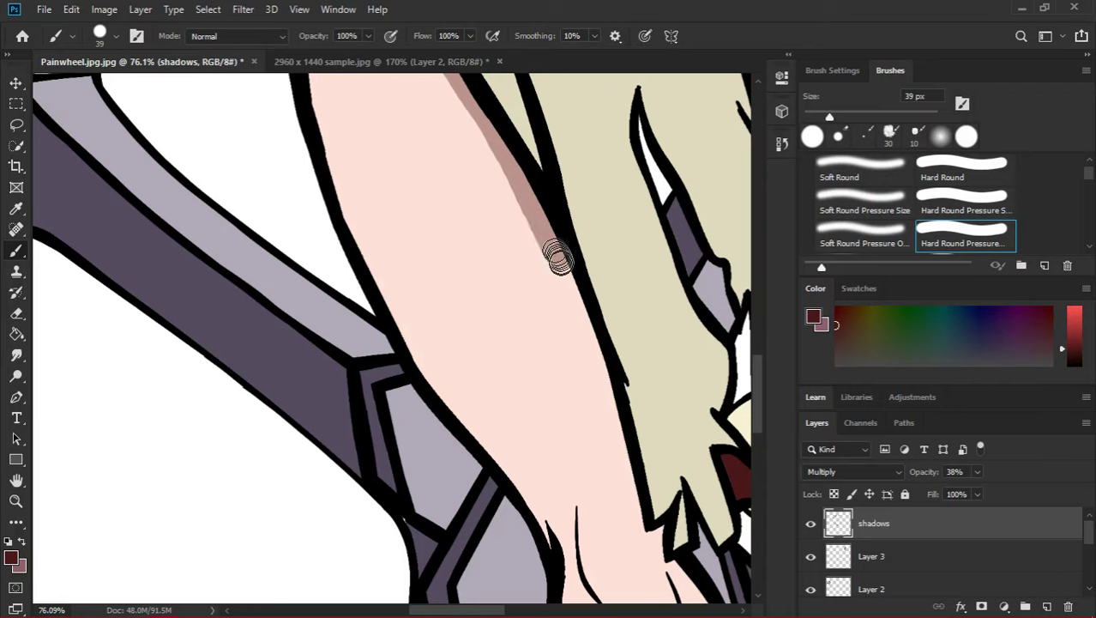
{"action": "left_click_drag", "start_coordinate": [610, 397], "coordinate": [640, 501]}
{"action": "scroll", "coordinate": [640, 502], "scroll_direction": "down", "scroll_amount": 1}
{"action": "key", "text": "ctrl+z"}
{"action": "left_click_drag", "start_coordinate": [592, 287], "coordinate": [636, 429]}
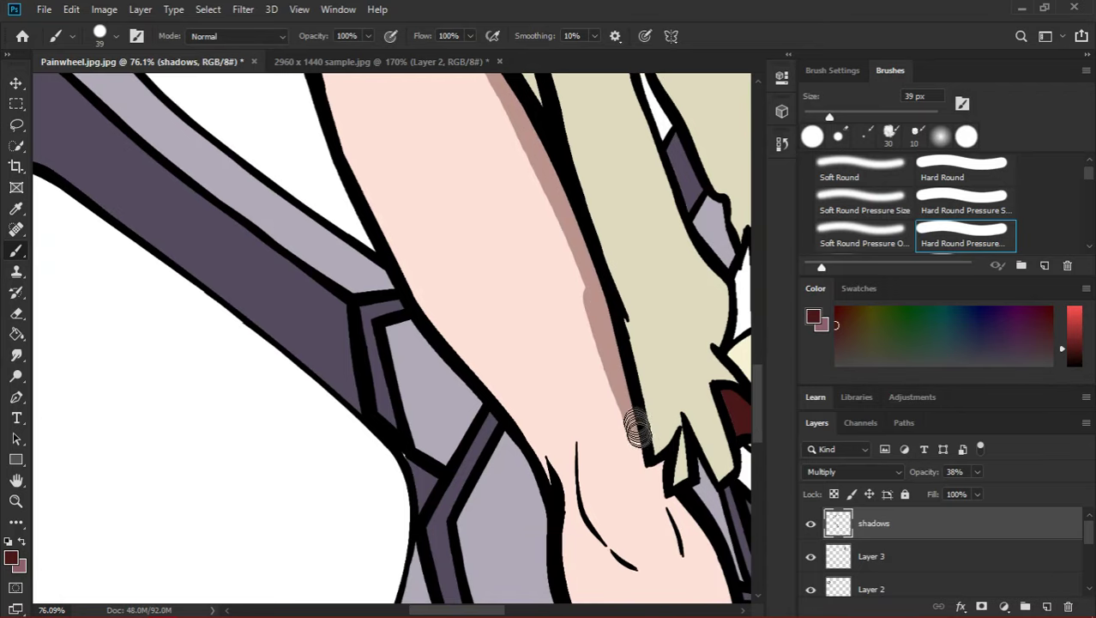
Shade the outer edge of the same thigh from just below the nail downwards.
{"action": "scroll", "coordinate": [575, 433], "scroll_direction": "up", "scroll_amount": 5}
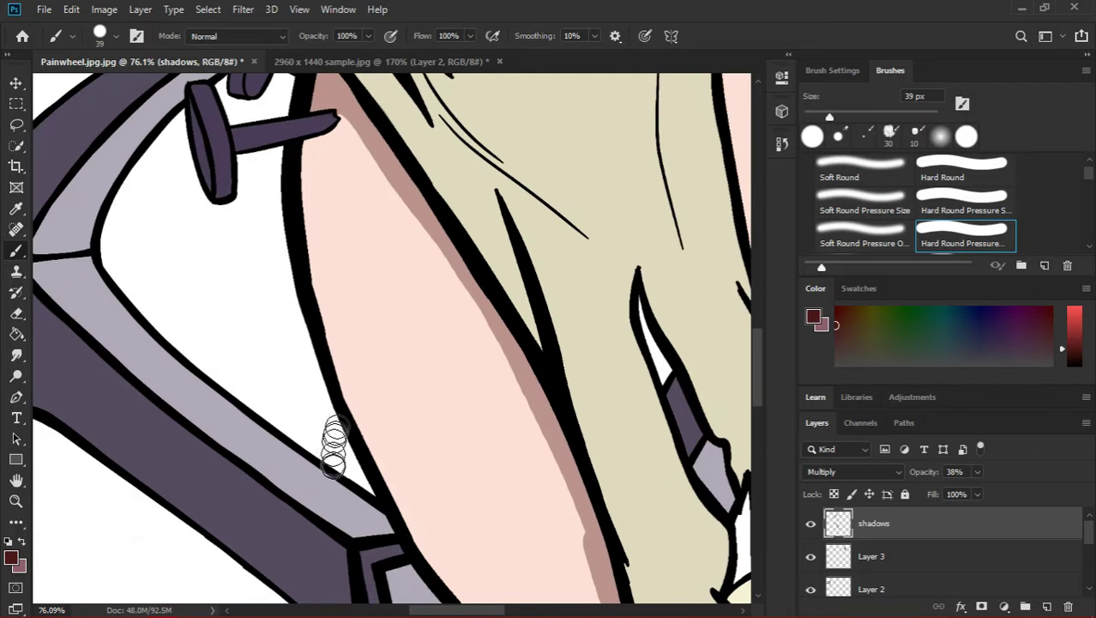
{"action": "scroll", "coordinate": [361, 388], "scroll_direction": "up", "scroll_amount": 3}
{"action": "scroll", "coordinate": [289, 299], "scroll_direction": "up", "scroll_amount": 3}
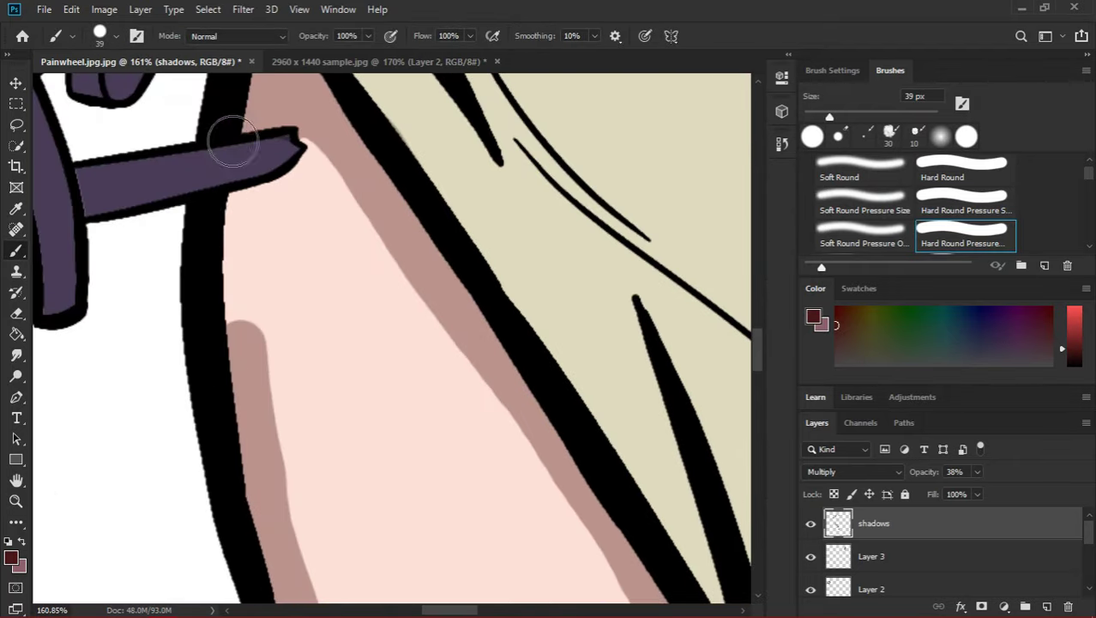
{"action": "left_click_drag", "start_coordinate": [228, 141], "coordinate": [237, 220]}
{"action": "scroll", "coordinate": [369, 378], "scroll_direction": "down", "scroll_amount": 5}
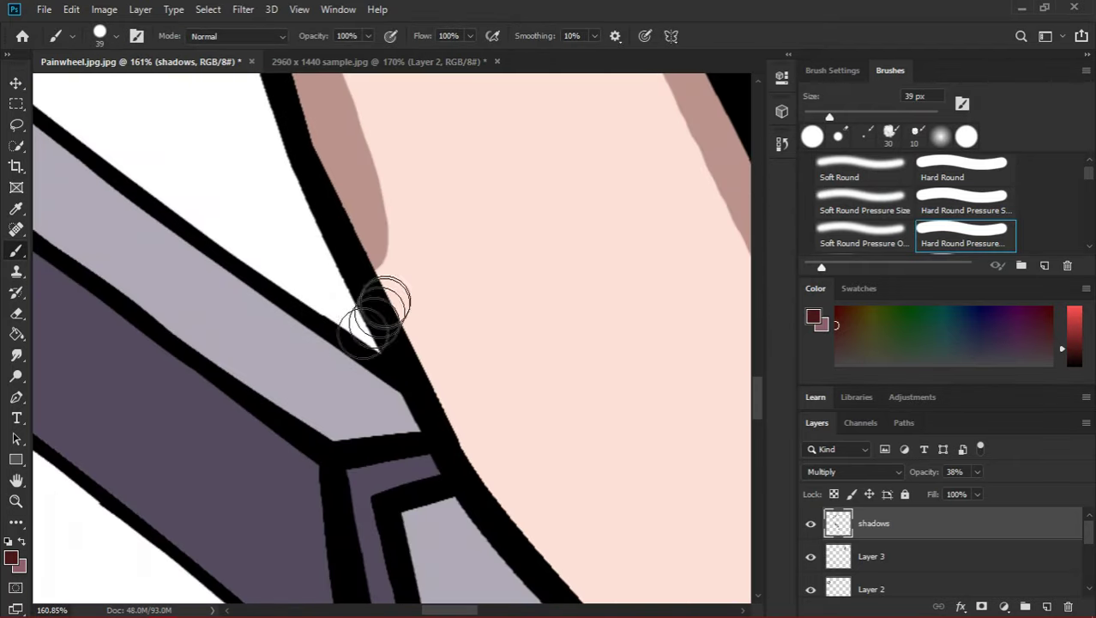
{"action": "mouse_move", "coordinate": [359, 206]}
{"action": "left_mouse_down"}
{"action": "mouse_move", "coordinate": [551, 543]}
{"action": "mouse_move", "coordinate": [416, 320]}
{"action": "mouse_move", "coordinate": [326, 224]}
{"action": "left_mouse_up"}
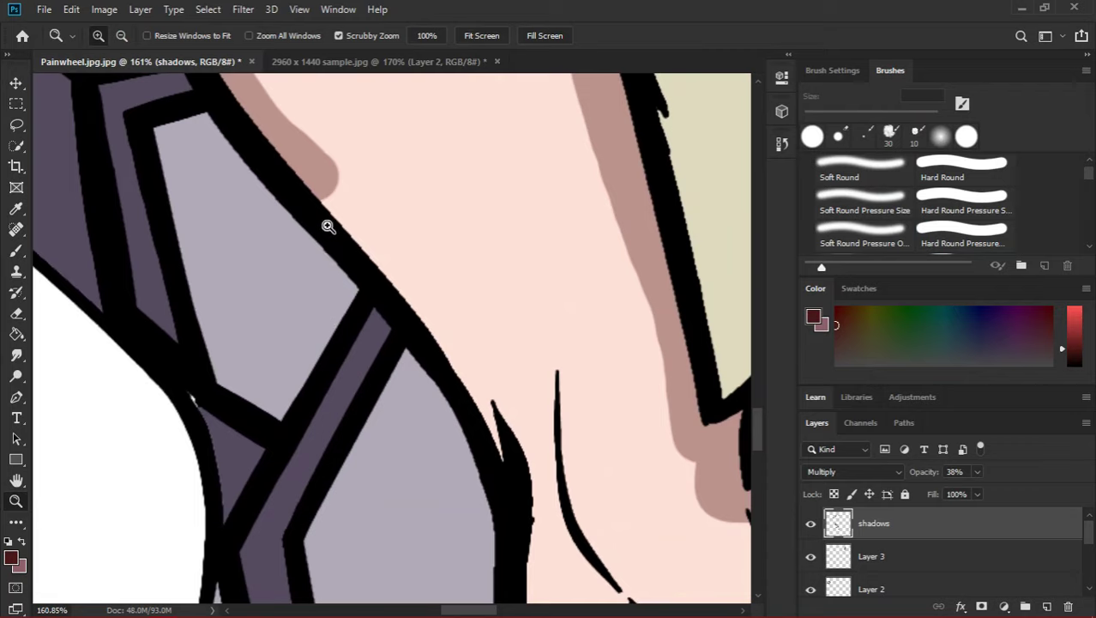
Continue the shading along the thigh's outer edge past the blade down to the knee.
{"action": "scroll", "coordinate": [314, 185], "scroll_direction": "up", "scroll_amount": 5}
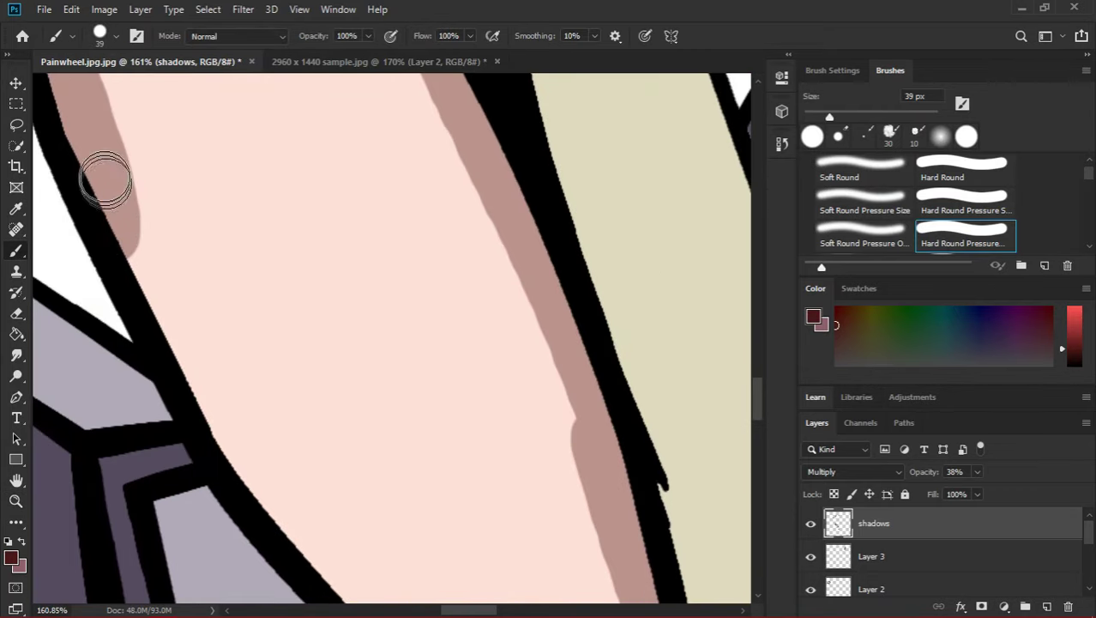
{"action": "mouse_move", "coordinate": [102, 175]}
{"action": "left_mouse_down"}
{"action": "mouse_move", "coordinate": [195, 378]}
{"action": "mouse_move", "coordinate": [300, 526]}
{"action": "left_mouse_up"}
{"action": "scroll", "coordinate": [300, 525], "scroll_direction": "down", "scroll_amount": 5}
{"action": "left_click_drag", "start_coordinate": [294, 281], "coordinate": [490, 493]}
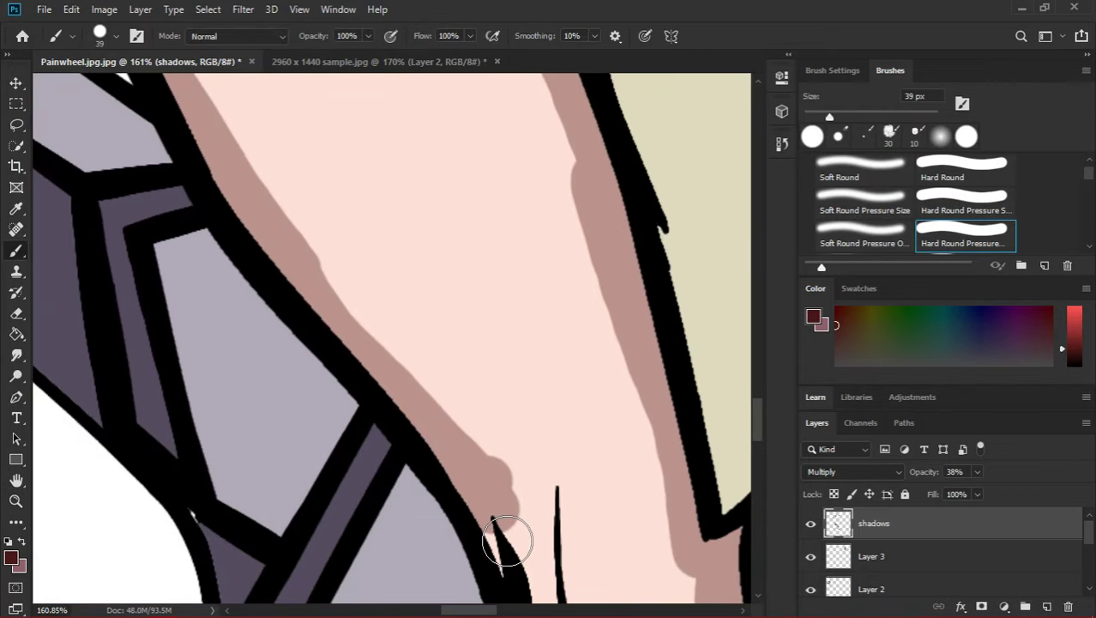
{"action": "key", "text": "ctrl+z"}
{"action": "left_click_drag", "start_coordinate": [502, 535], "coordinate": [309, 278]}
{"action": "scroll", "coordinate": [377, 271], "scroll_direction": "down", "scroll_amount": 7}
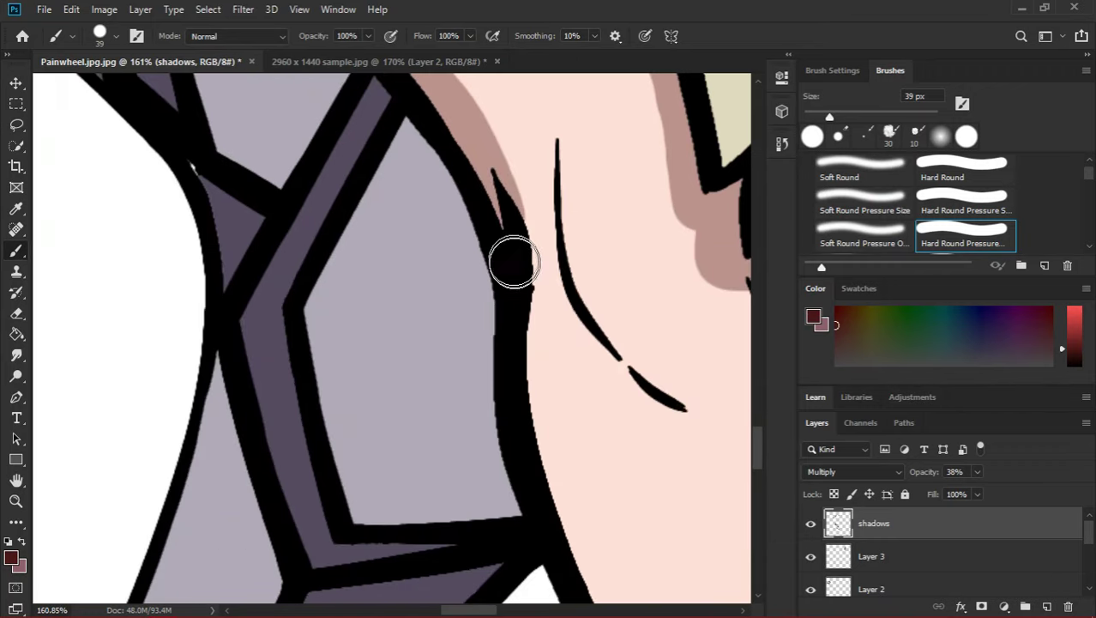
Paint dark red shading along the three knee crease lines with a 25 px brush.
{"action": "scroll", "coordinate": [513, 263], "scroll_direction": "right", "scroll_amount": 3}
{"action": "right_click", "coordinate": [399, 300]}
{"action": "left_click_drag", "start_coordinate": [512, 343], "coordinate": [503, 343]}
{"action": "left_click", "coordinate": [466, 230]}
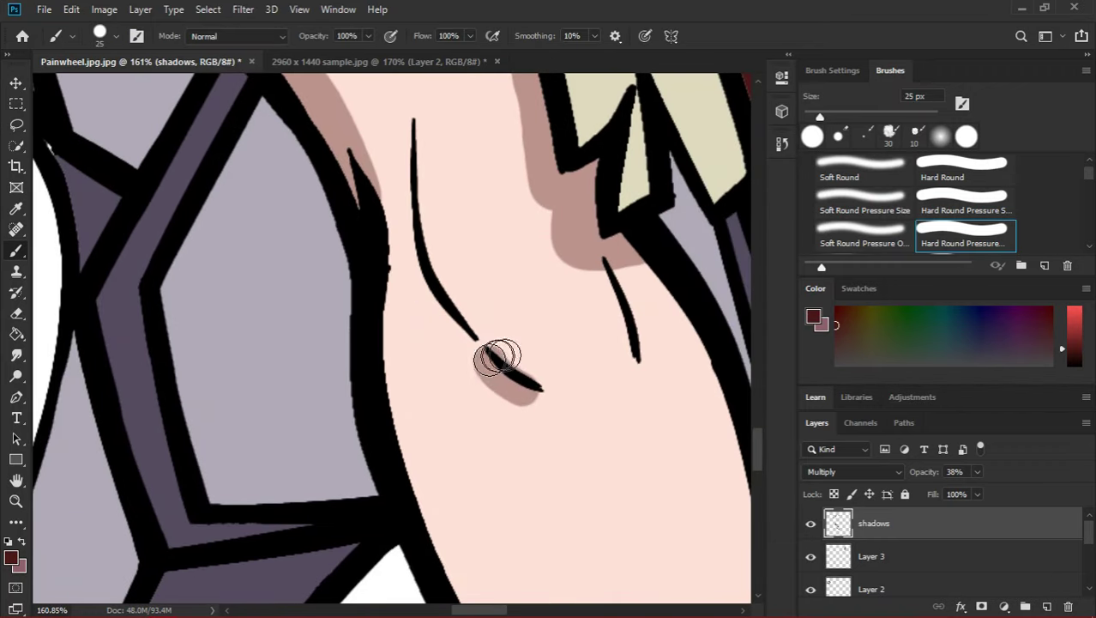
{"action": "left_click_drag", "start_coordinate": [639, 353], "coordinate": [635, 278]}
{"action": "left_click_drag", "start_coordinate": [446, 321], "coordinate": [413, 146]}
{"action": "key", "text": "ctrl+z"}
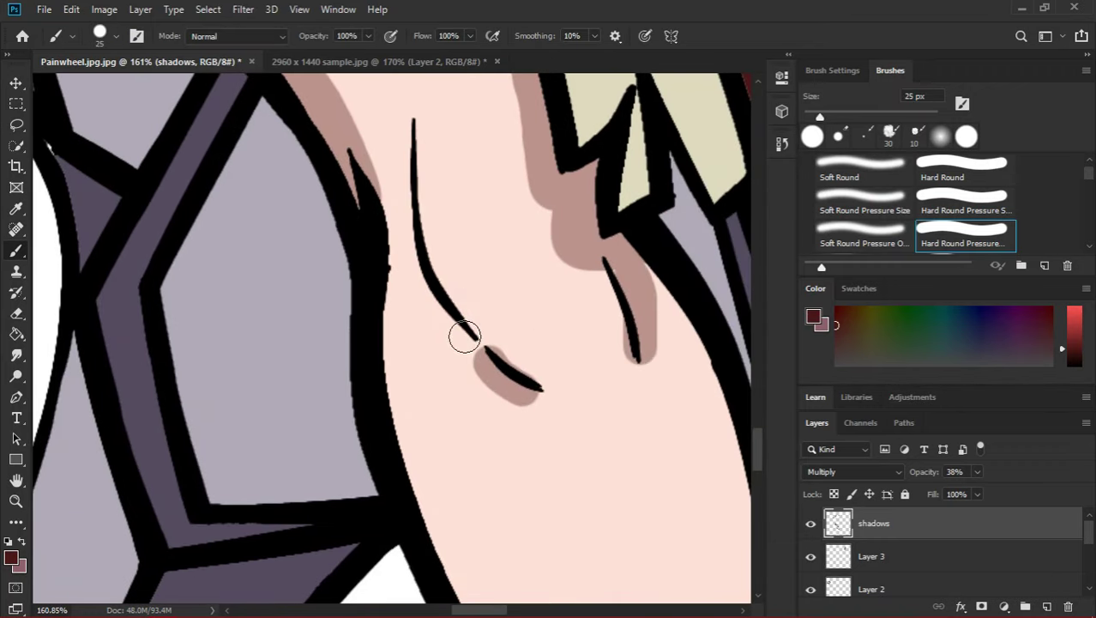
{"action": "mouse_move", "coordinate": [461, 334]}
{"action": "left_mouse_down"}
{"action": "mouse_move", "coordinate": [411, 232]}
{"action": "mouse_move", "coordinate": [416, 129]}
{"action": "left_mouse_up"}
{"action": "key", "text": "ctrl+z"}
{"action": "left_click_drag", "start_coordinate": [456, 337], "coordinate": [403, 202]}
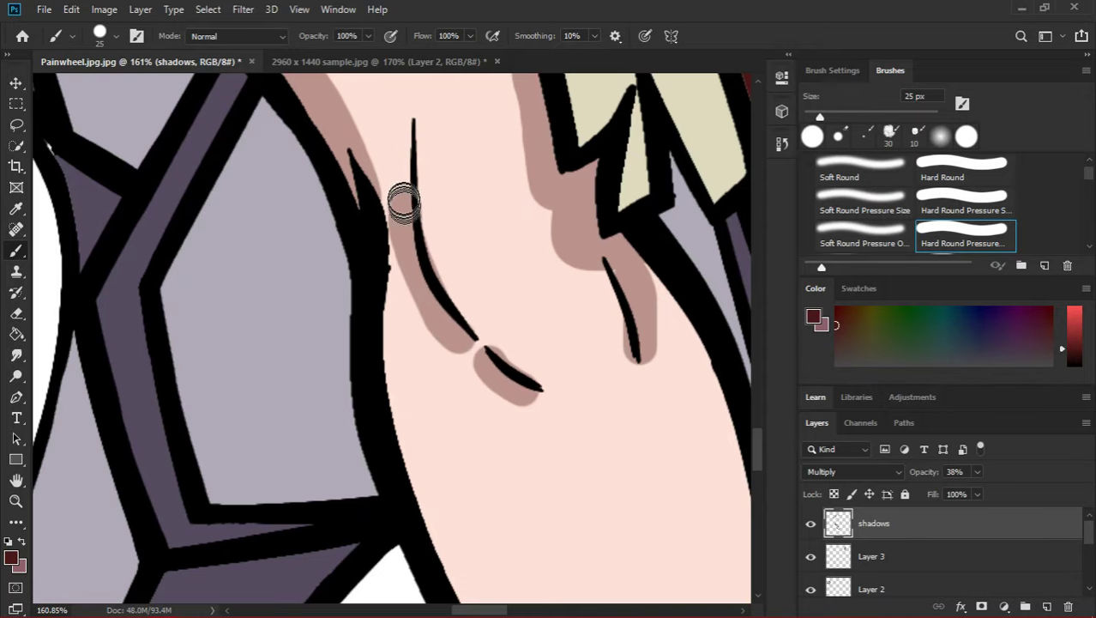
Erase the shading that spills over the inner side of the long knee line with a 13 px eraser.
{"action": "key", "text": "ctrl+space"}
{"action": "left_click_drag", "start_coordinate": [440, 289], "coordinate": [588, 342]}
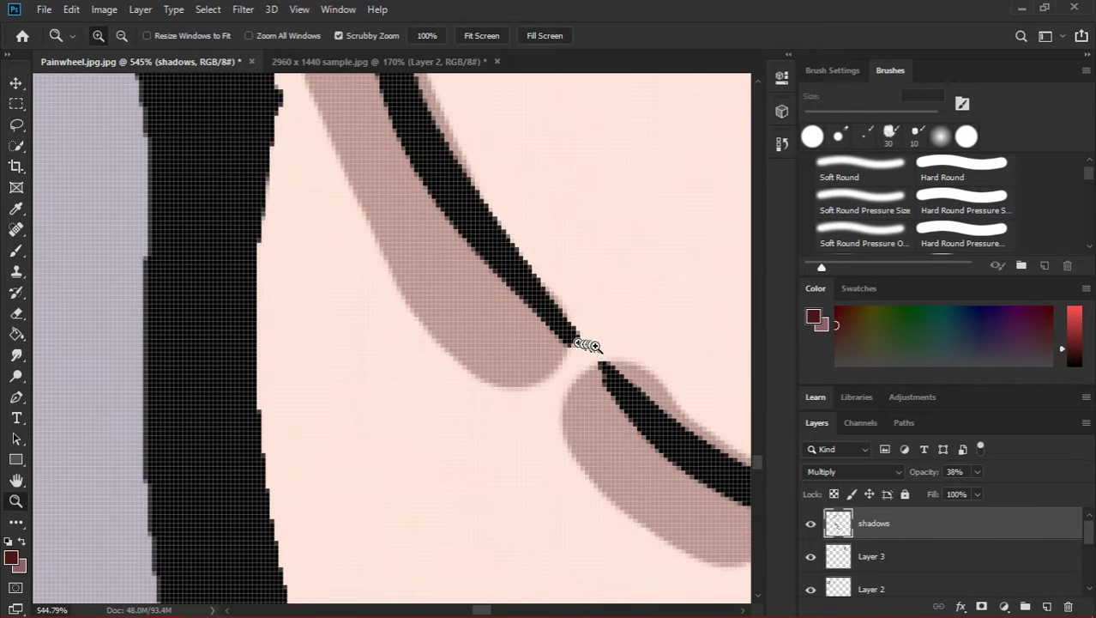
{"action": "key", "text": "space"}
{"action": "left_click_drag", "start_coordinate": [661, 367], "coordinate": [459, 235]}
{"action": "key", "text": "e"}
{"action": "scroll", "coordinate": [558, 294], "scroll_direction": "up", "scroll_amount": 5}
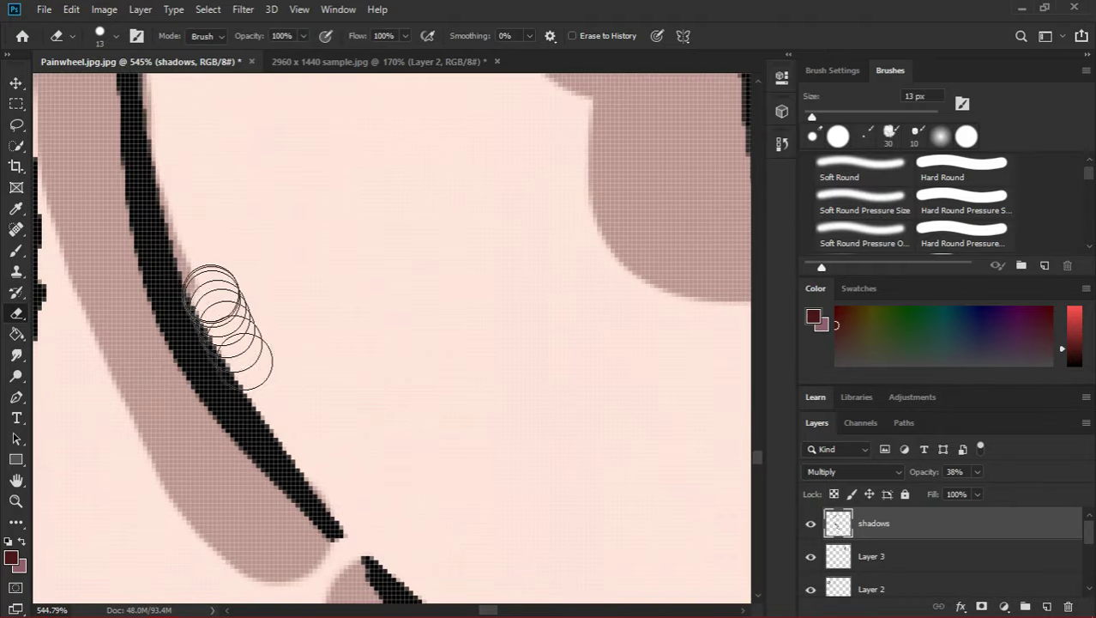
{"action": "scroll", "coordinate": [639, 295], "scroll_direction": "down", "scroll_amount": 2}
Shade the heads of the two nails beside the hip on the viewer's left with the 25 px brush.
{"action": "key", "text": "ctrl+alt+space"}
{"action": "left_click_drag", "start_coordinate": [639, 294], "coordinate": [465, 62]}
{"action": "key", "text": "z"}
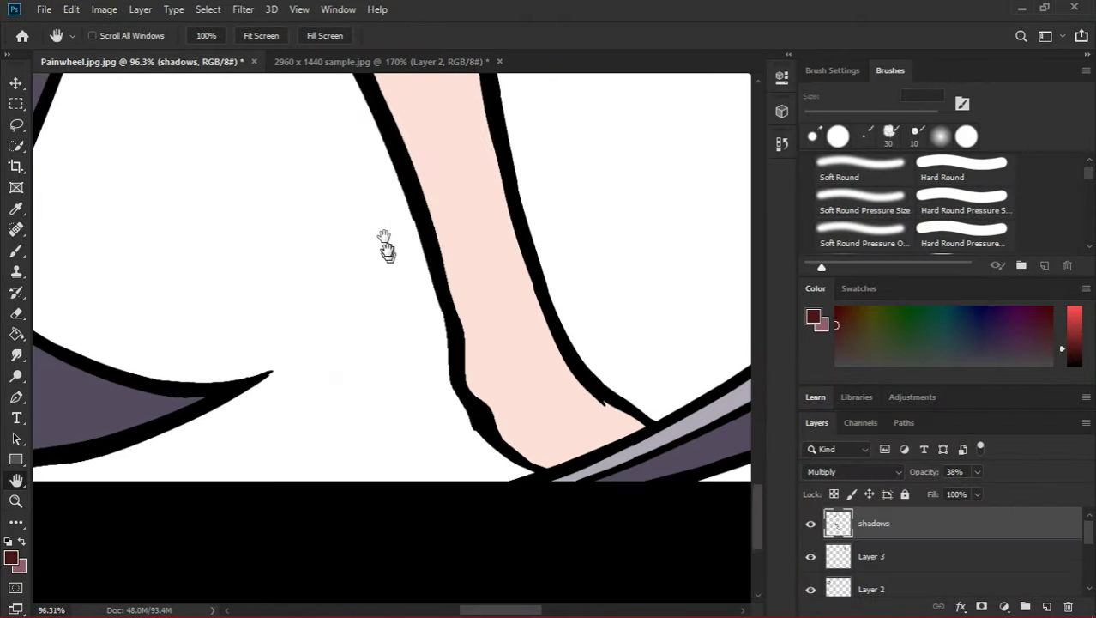
{"action": "mouse_move", "coordinate": [384, 244]}
{"action": "left_mouse_down"}
{"action": "mouse_move", "coordinate": [369, 347]}
{"action": "mouse_move", "coordinate": [418, 364]}
{"action": "mouse_move", "coordinate": [465, 411]}
{"action": "left_mouse_up"}
{"action": "key", "text": "b"}
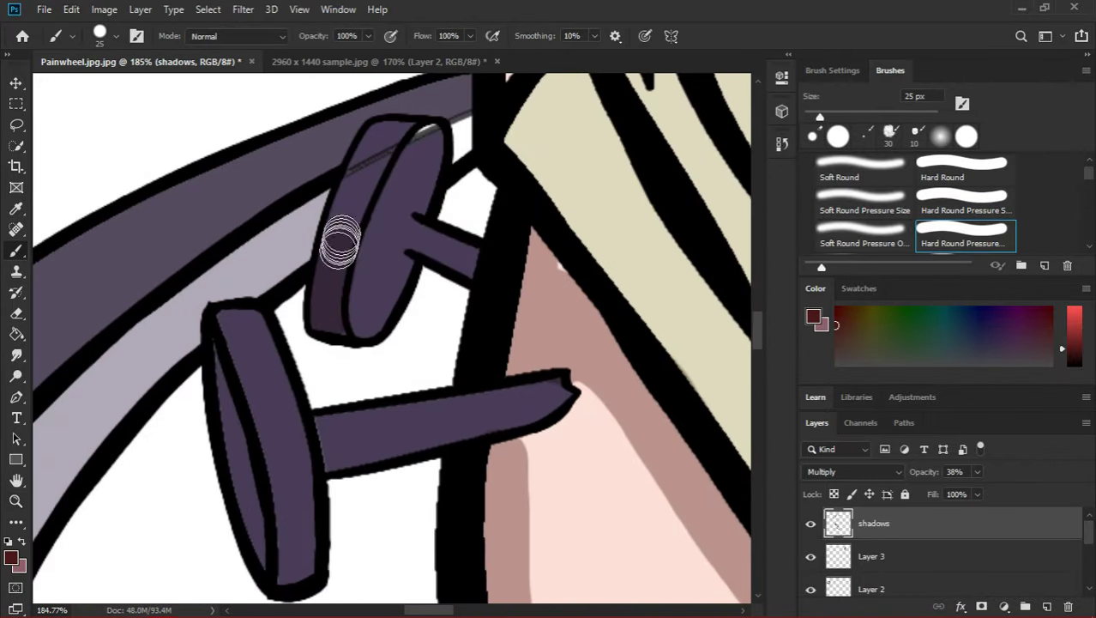
{"action": "left_click_drag", "start_coordinate": [341, 240], "coordinate": [384, 140]}
{"action": "scroll", "coordinate": [360, 257], "scroll_direction": "down", "scroll_amount": 1}
{"action": "scroll", "coordinate": [337, 333], "scroll_direction": "down", "scroll_amount": 2}
{"action": "mouse_move", "coordinate": [306, 362]}
{"action": "left_mouse_down"}
{"action": "mouse_move", "coordinate": [258, 249]}
{"action": "mouse_move", "coordinate": [281, 266]}
{"action": "mouse_move", "coordinate": [275, 400]}
{"action": "mouse_move", "coordinate": [275, 318]}
{"action": "left_mouse_up"}
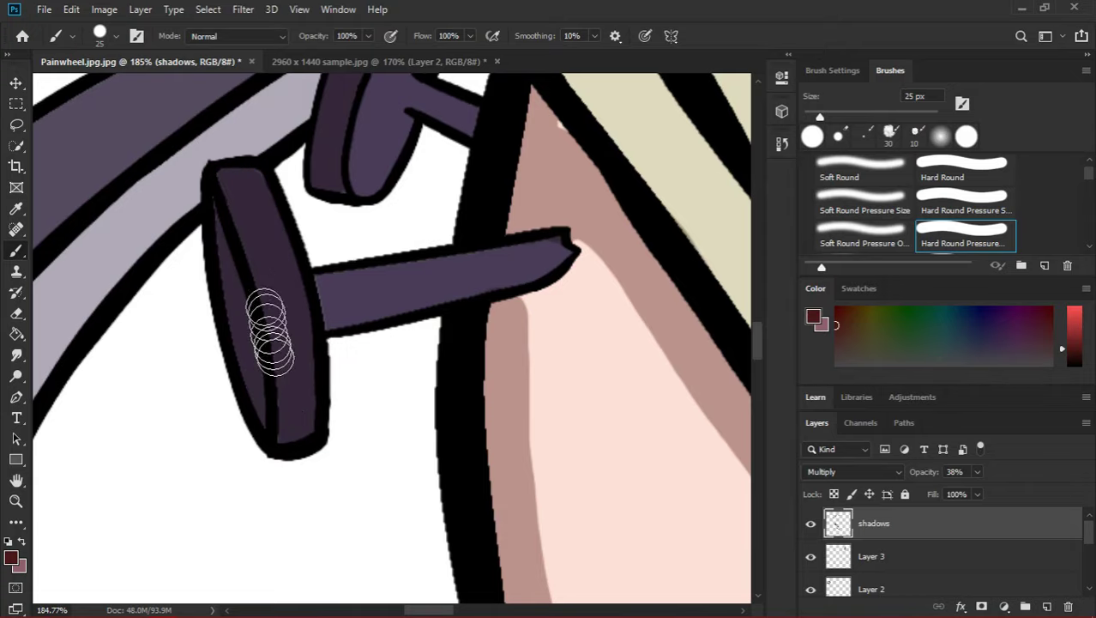
Shade the straight lower leg's outer edge from knee to ankle in dark red, and erase the overspill outside the outline with a 53 px eraser.
{"action": "scroll", "coordinate": [465, 289], "scroll_direction": "down", "scroll_amount": 4}
{"action": "scroll", "coordinate": [481, 300], "scroll_direction": "up", "scroll_amount": 1}
{"action": "scroll", "coordinate": [543, 350], "scroll_direction": "down", "scroll_amount": 3}
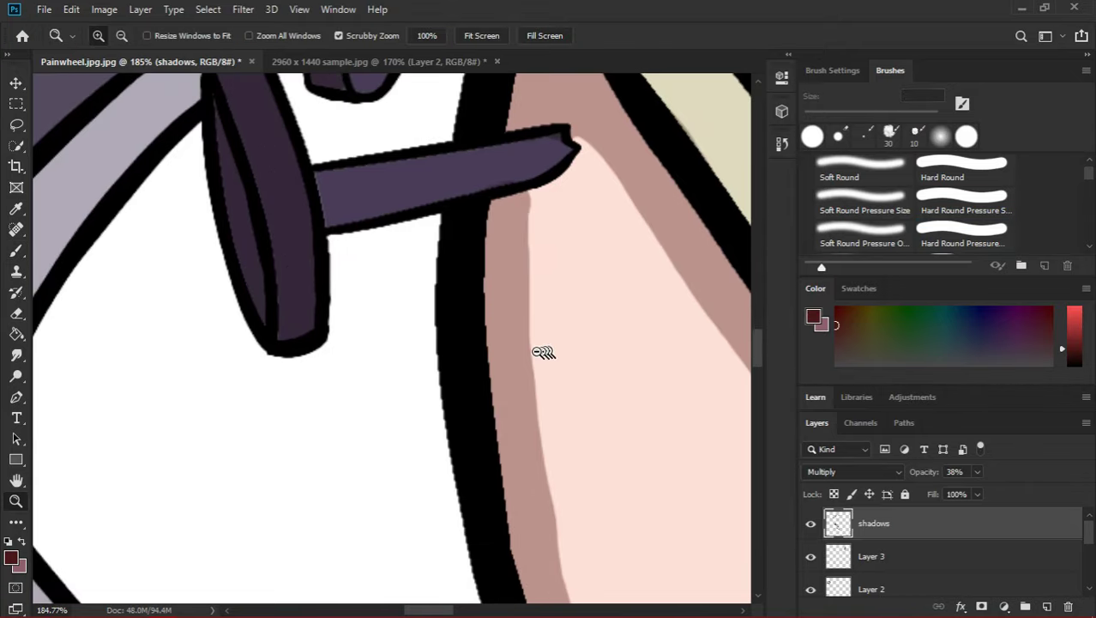
{"action": "scroll", "coordinate": [702, 359], "scroll_direction": "down", "scroll_amount": 3}
{"action": "mouse_move", "coordinate": [702, 360]}
{"action": "left_mouse_down"}
{"action": "mouse_move", "coordinate": [309, 338]}
{"action": "mouse_move", "coordinate": [335, 269]}
{"action": "left_mouse_up"}
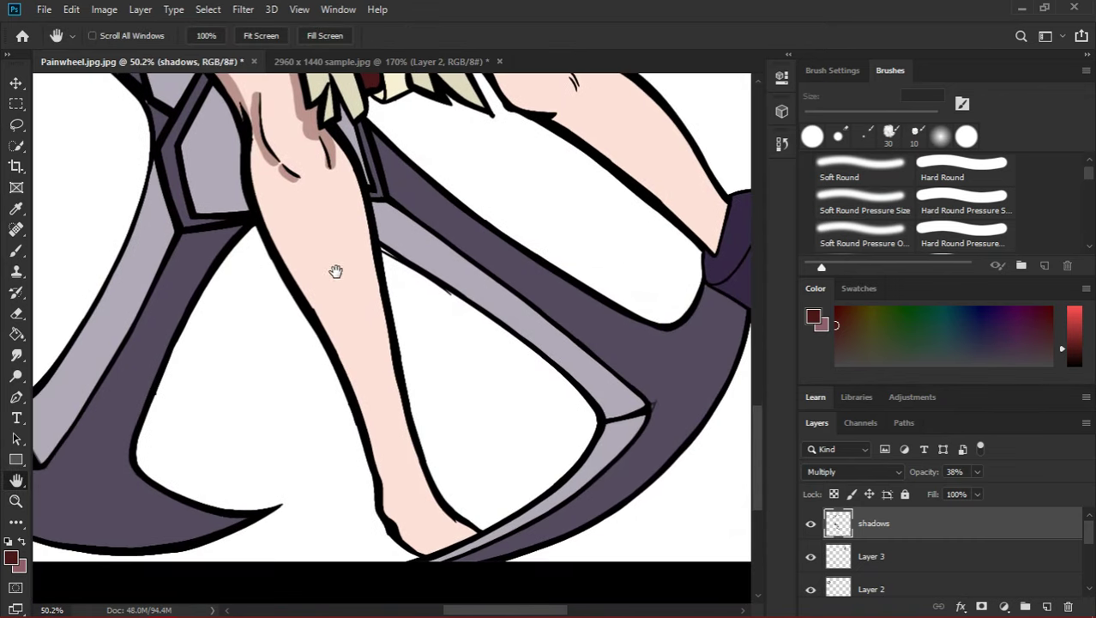
{"action": "right_click", "coordinate": [335, 269]}
{"action": "key", "text": "Escape"}
{"action": "left_click_drag", "start_coordinate": [369, 463], "coordinate": [232, 171]}
{"action": "key", "text": "e"}
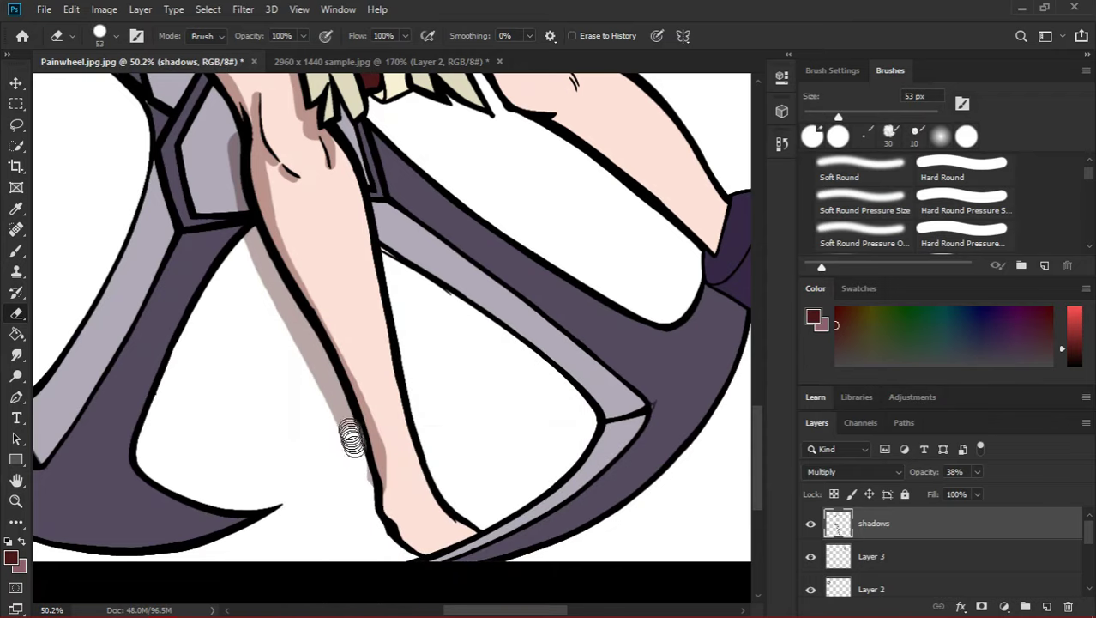
{"action": "left_click_drag", "start_coordinate": [352, 439], "coordinate": [246, 249]}
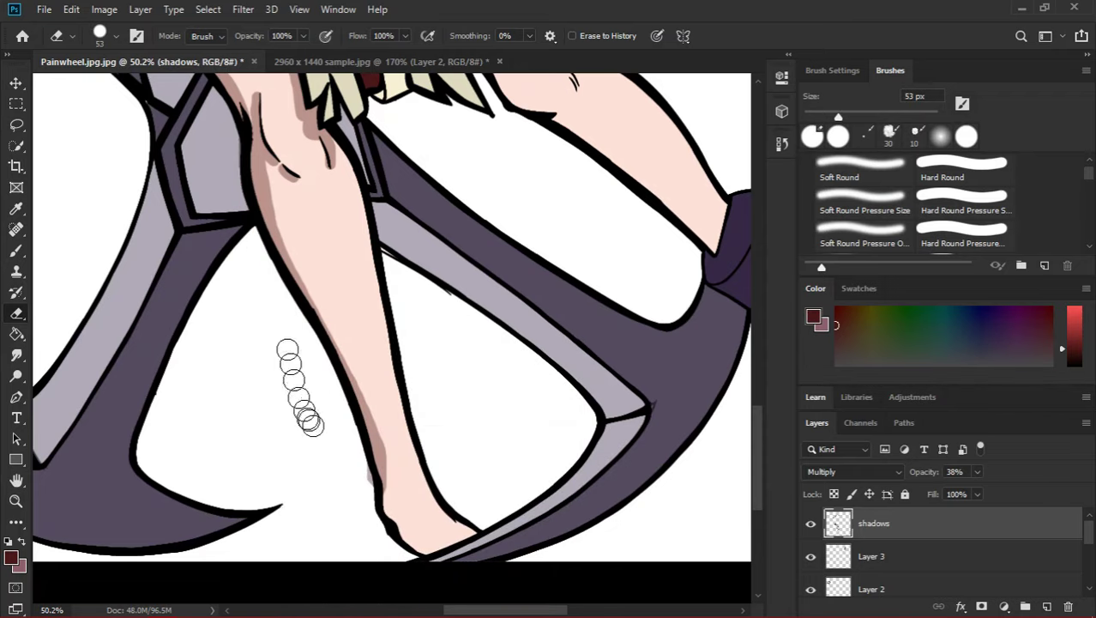
Paint dark red shading under the bent leg's calf and along its thigh beside the dress with an 88 px brush.
{"action": "scroll", "coordinate": [379, 410], "scroll_direction": "up", "scroll_amount": 5}
{"action": "scroll", "coordinate": [543, 435], "scroll_direction": "down", "scroll_amount": 3}
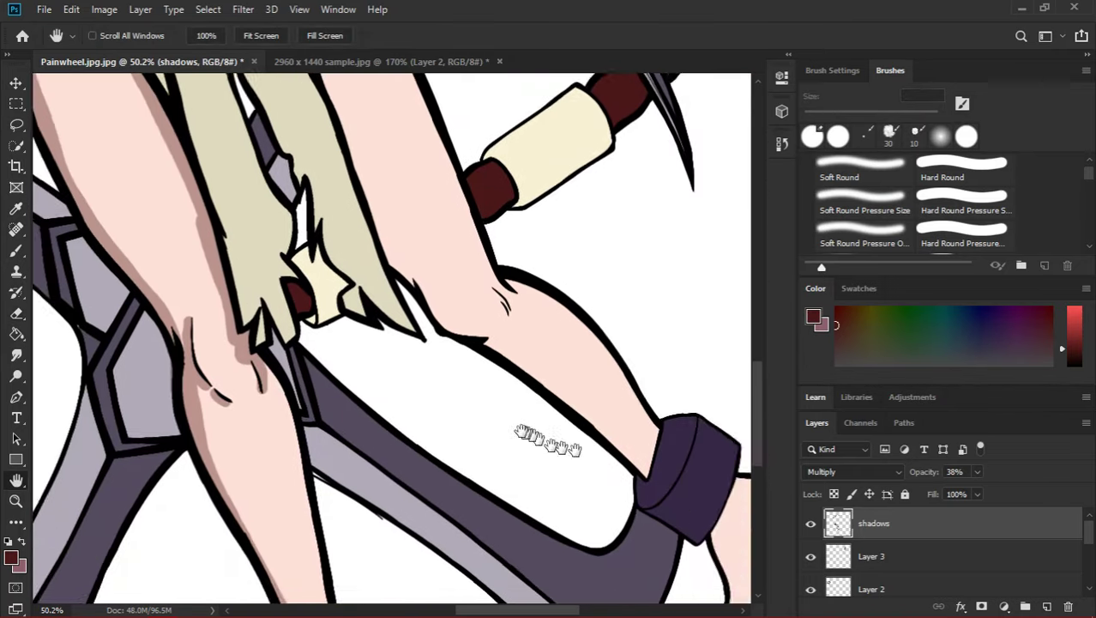
{"action": "left_click_drag", "start_coordinate": [543, 435], "coordinate": [387, 374]}
{"action": "key", "text": "b"}
{"action": "left_click_drag", "start_coordinate": [502, 391], "coordinate": [368, 285]}
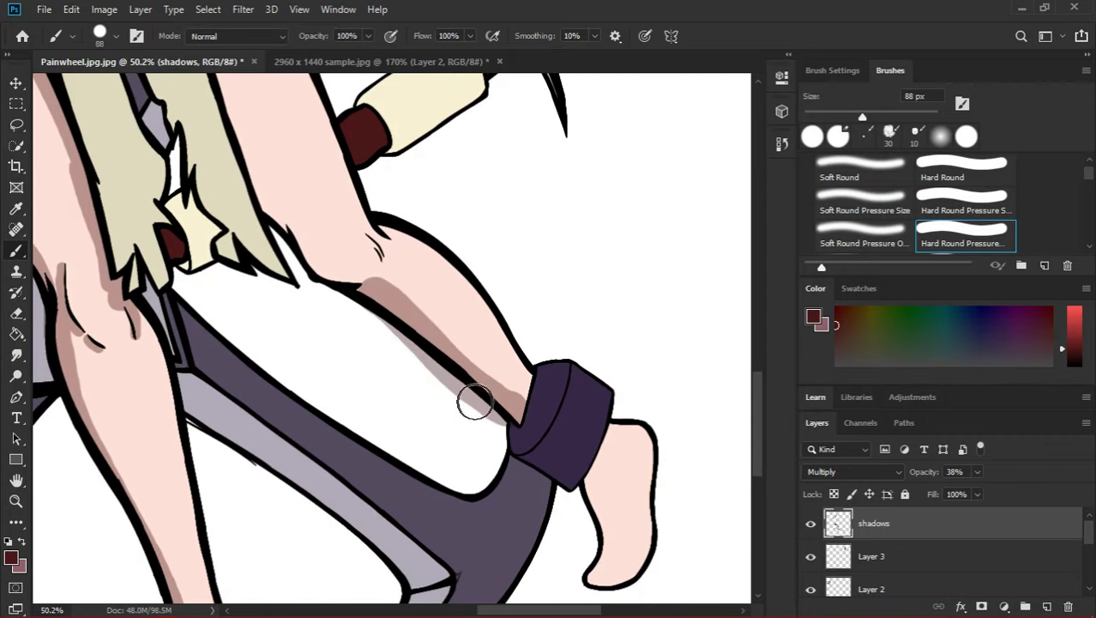
{"action": "scroll", "coordinate": [282, 301], "scroll_direction": "up", "scroll_amount": 3}
{"action": "left_click_drag", "start_coordinate": [269, 306], "coordinate": [190, 172]}
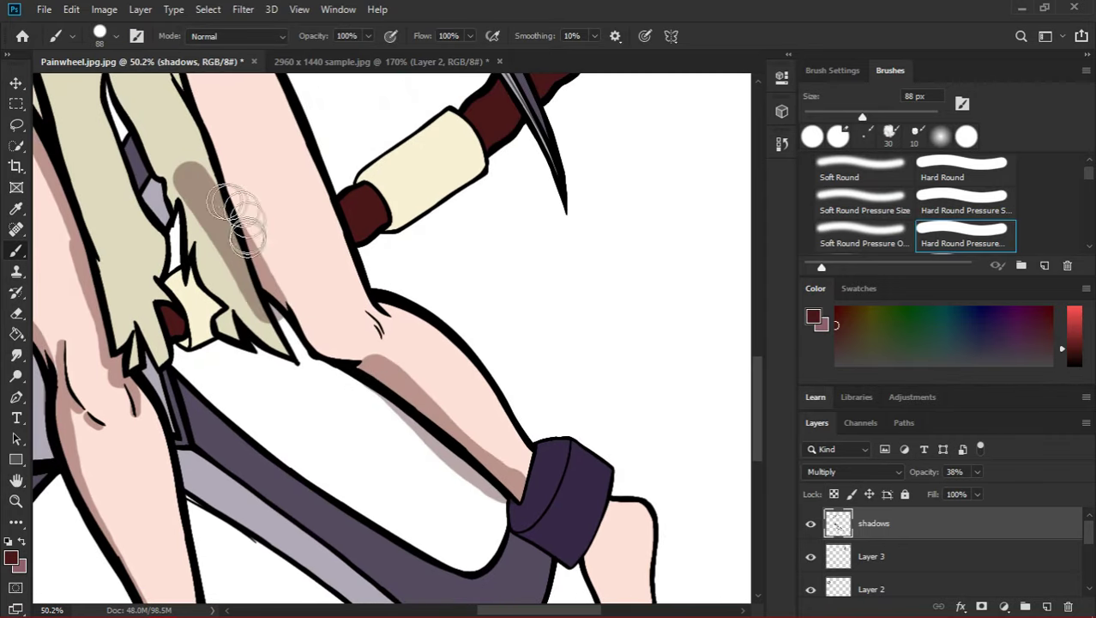
Erase the shading that spills onto the dress and below the bent leg's calf with the 53 px eraser.
{"action": "key", "text": "e"}
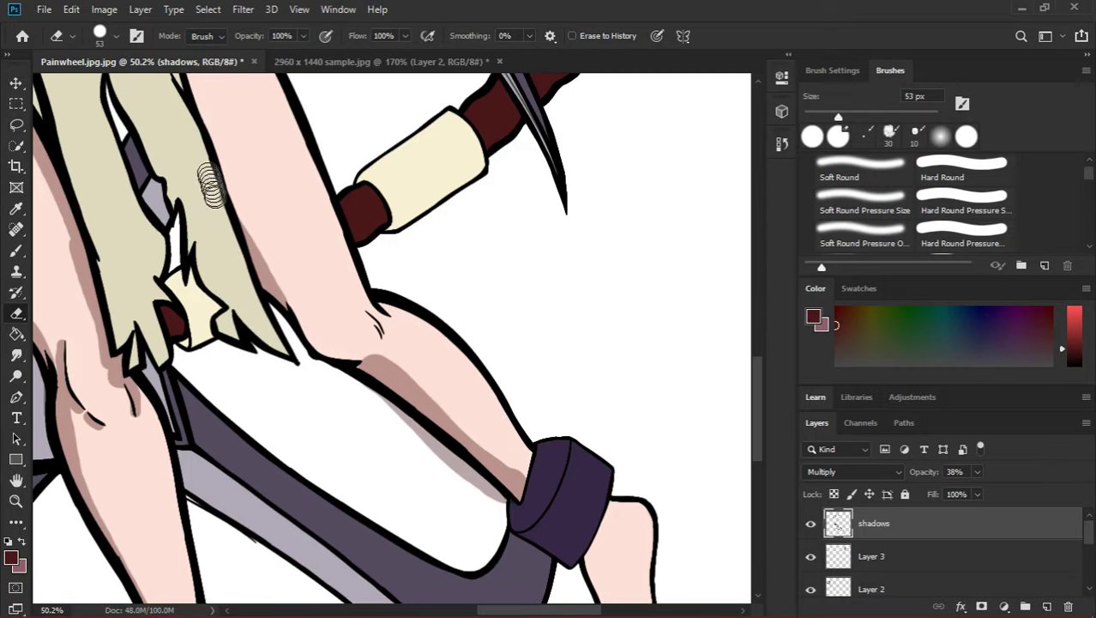
{"action": "left_click_drag", "start_coordinate": [467, 470], "coordinate": [375, 427]}
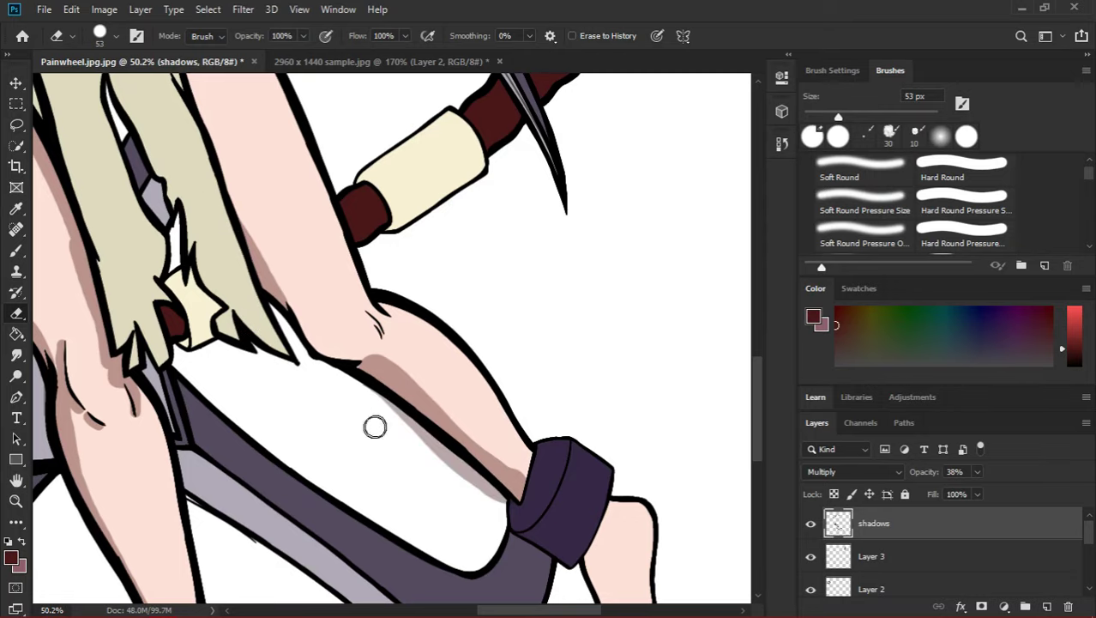
{"action": "scroll", "coordinate": [446, 480], "scroll_direction": "up", "scroll_amount": 2}
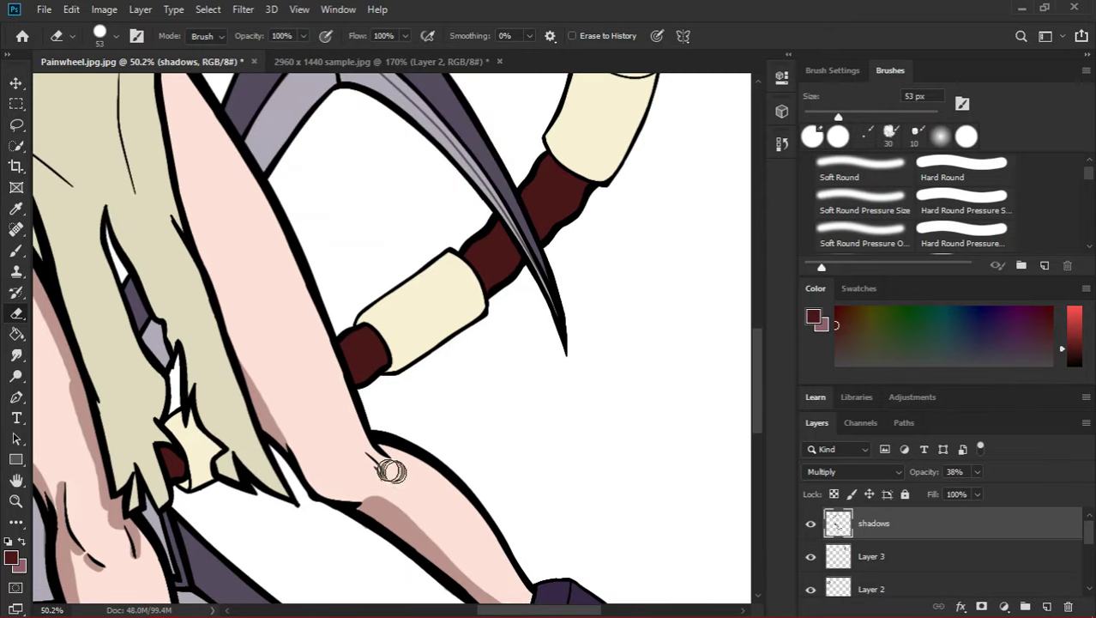
Shade the bent leg's two small knee creases and the outline running into the knee with a 21 px brush.
{"action": "key", "text": "b"}
{"action": "scroll", "coordinate": [360, 463], "scroll_direction": "up", "scroll_amount": 3}
{"action": "right_click", "coordinate": [329, 461]}
{"action": "key", "text": "Escape"}
{"action": "scroll", "coordinate": [314, 417], "scroll_direction": "down", "scroll_amount": 3}
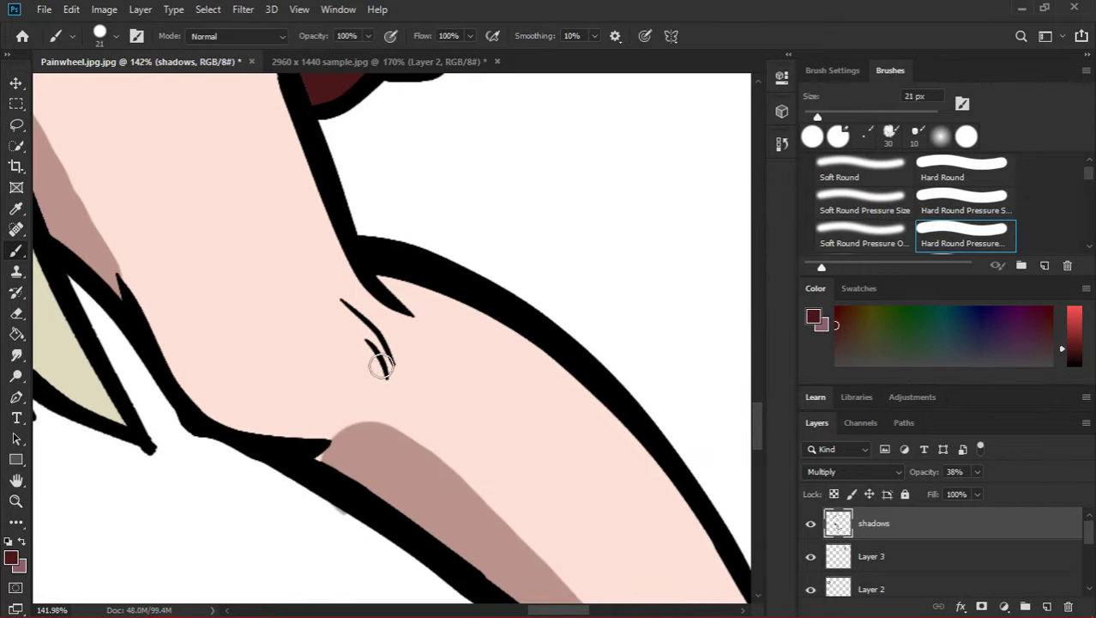
{"action": "key", "text": "ctrl+z"}
{"action": "scroll", "coordinate": [392, 421], "scroll_direction": "up", "scroll_amount": 2}
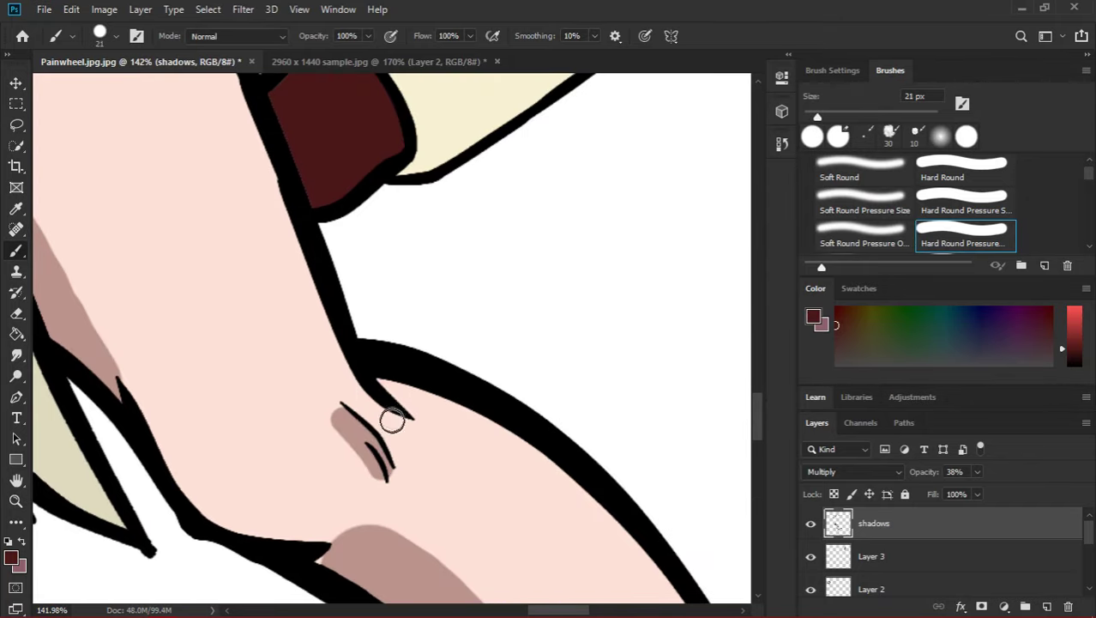
{"action": "key", "text": "b"}
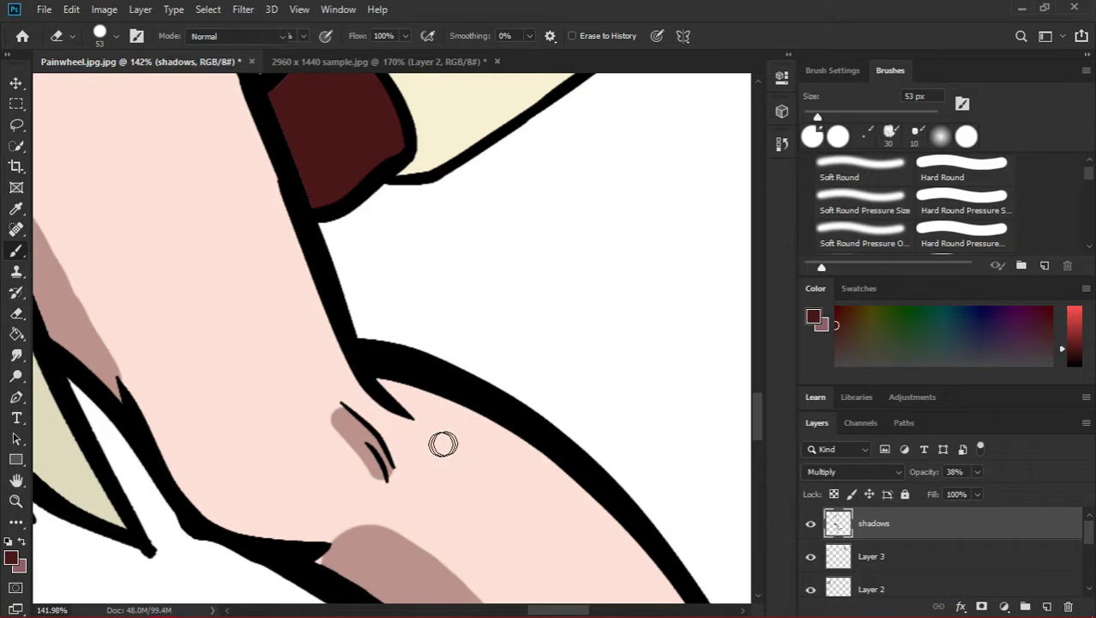
{"action": "left_click_drag", "start_coordinate": [375, 392], "coordinate": [325, 345]}
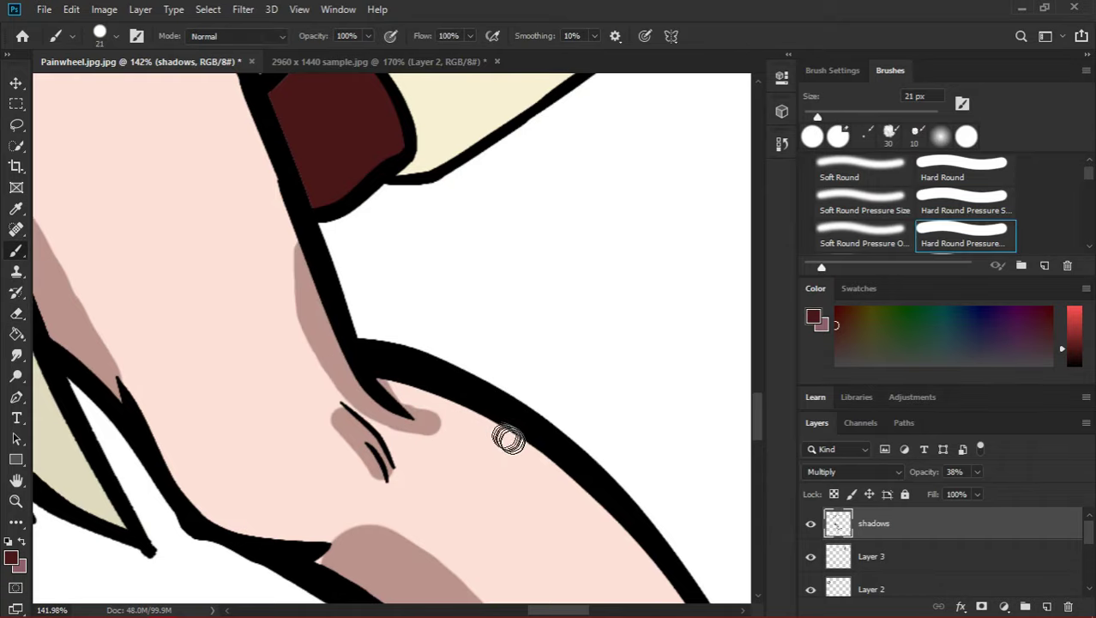
{"action": "key", "text": "e"}
{"action": "mouse_move", "coordinate": [436, 421]}
{"action": "left_mouse_down"}
{"action": "mouse_move", "coordinate": [422, 379]}
{"action": "mouse_move", "coordinate": [361, 447]}
{"action": "mouse_move", "coordinate": [308, 447]}
{"action": "left_mouse_up"}
{"action": "key", "text": "ctrl+z"}
{"action": "key", "text": "b"}
Switch to the mauve foreground colour and shade the lower part of the cream tail segment beneath the arm with the 21 px brush.
{"action": "scroll", "coordinate": [308, 447], "scroll_direction": "up", "scroll_amount": 3}
{"action": "key", "text": "g"}
{"action": "key", "text": "z"}
{"action": "scroll", "coordinate": [448, 372], "scroll_direction": "down", "scroll_amount": 5}
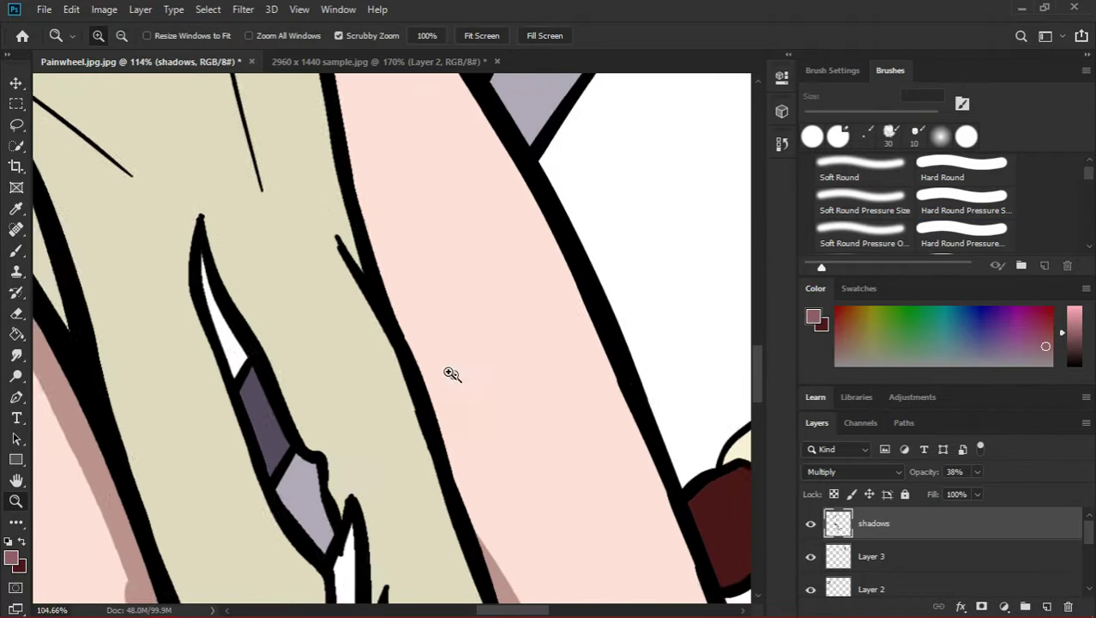
{"action": "scroll", "coordinate": [396, 314], "scroll_direction": "up", "scroll_amount": 2}
{"action": "scroll", "coordinate": [396, 314], "scroll_direction": "down", "scroll_amount": 3}
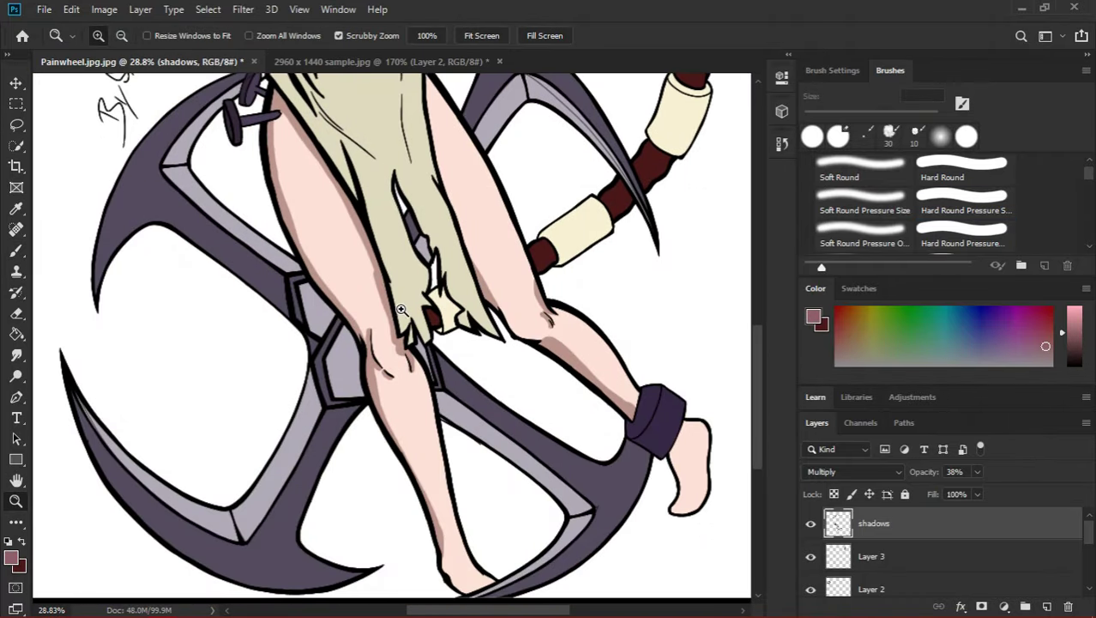
{"action": "scroll", "coordinate": [576, 215], "scroll_direction": "up", "scroll_amount": 4}
{"action": "mouse_move", "coordinate": [422, 332]}
{"action": "left_mouse_down"}
{"action": "mouse_move", "coordinate": [321, 391]}
{"action": "mouse_move", "coordinate": [266, 393]}
{"action": "left_mouse_up"}
{"action": "key", "text": "b"}
{"action": "scroll", "coordinate": [357, 400], "scroll_direction": "up", "scroll_amount": 2}
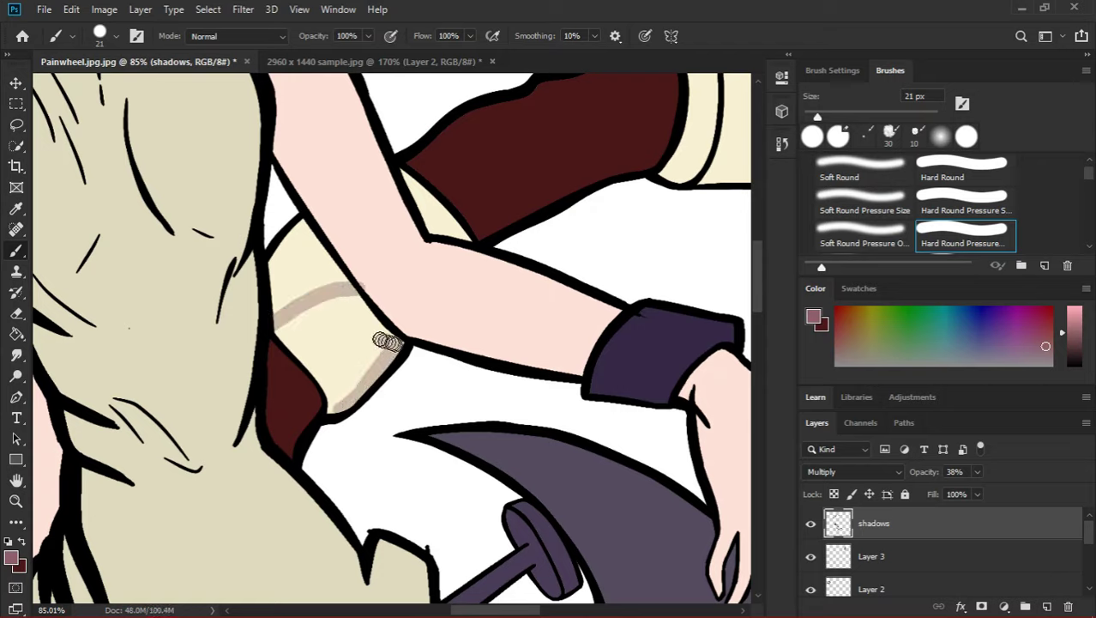
{"action": "key", "text": "ctrl+z"}
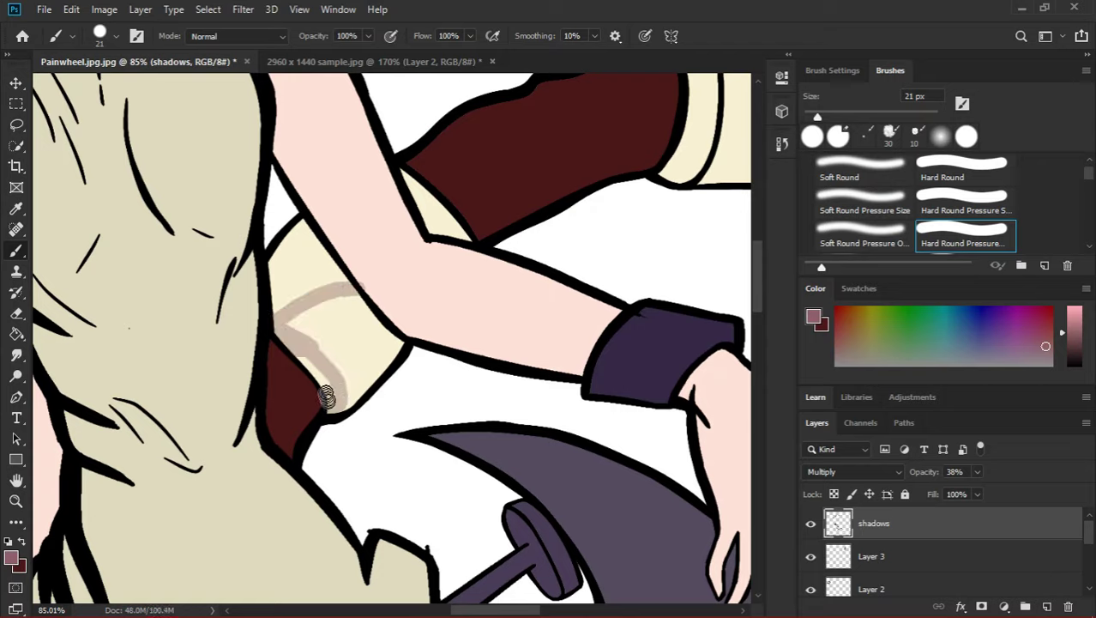
{"action": "mouse_move", "coordinate": [325, 317]}
{"action": "left_mouse_down"}
{"action": "mouse_move", "coordinate": [381, 339]}
{"action": "mouse_move", "coordinate": [357, 385]}
{"action": "mouse_move", "coordinate": [393, 349]}
{"action": "left_mouse_up"}
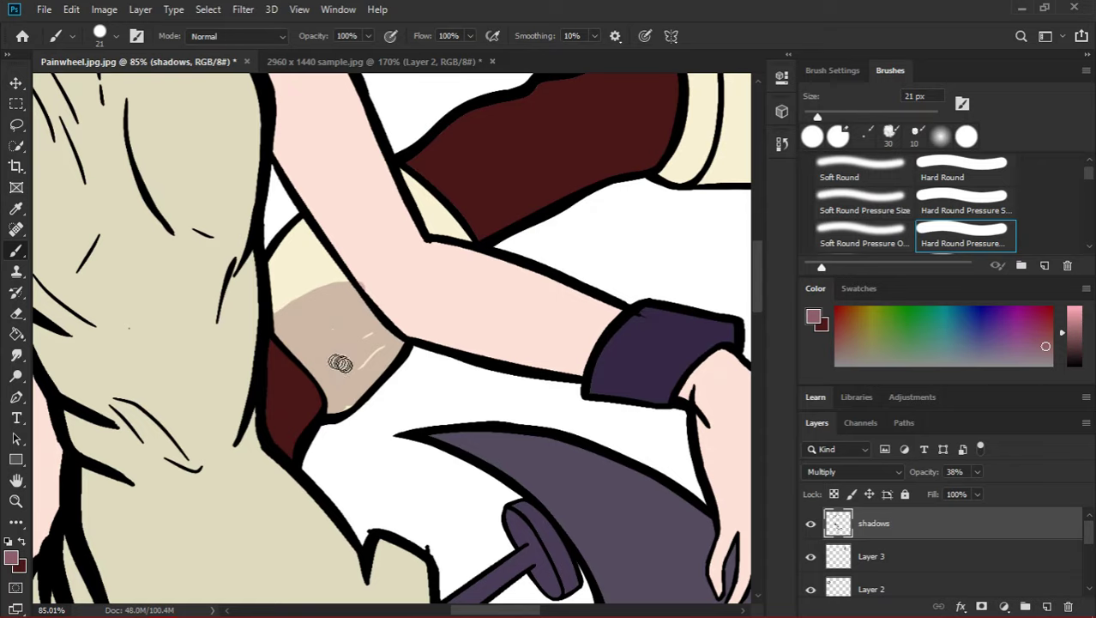
Shade the underside of the dark red tail segment behind the arm and the cream ring at its far end.
{"action": "scroll", "coordinate": [436, 291], "scroll_direction": "up", "scroll_amount": 1}
{"action": "scroll", "coordinate": [554, 388], "scroll_direction": "up", "scroll_amount": 3}
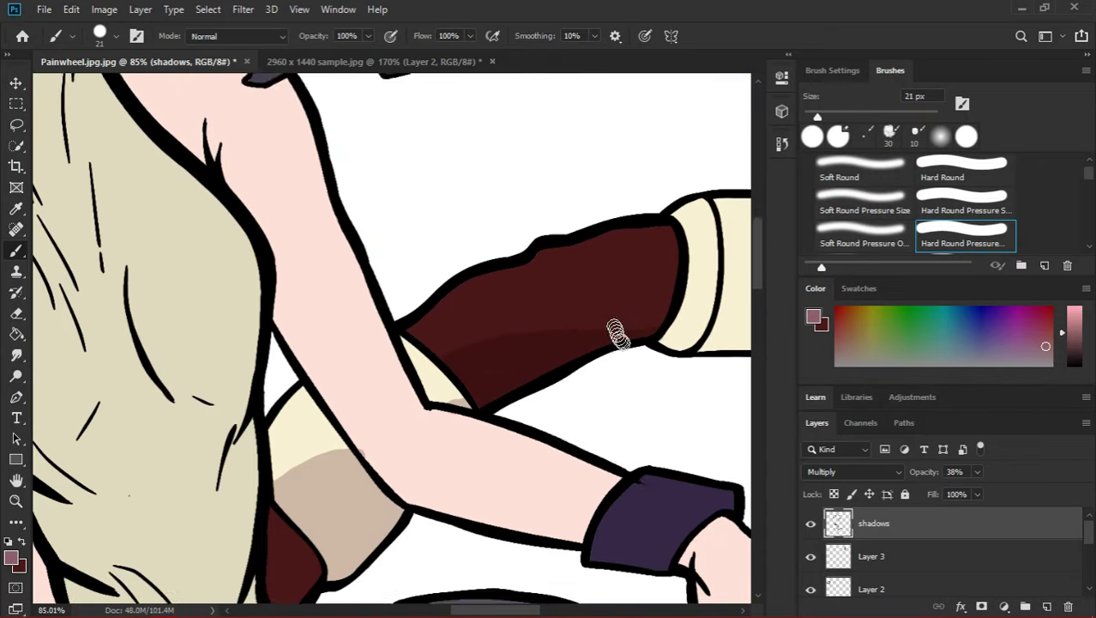
{"action": "left_click_drag", "start_coordinate": [612, 330], "coordinate": [501, 370]}
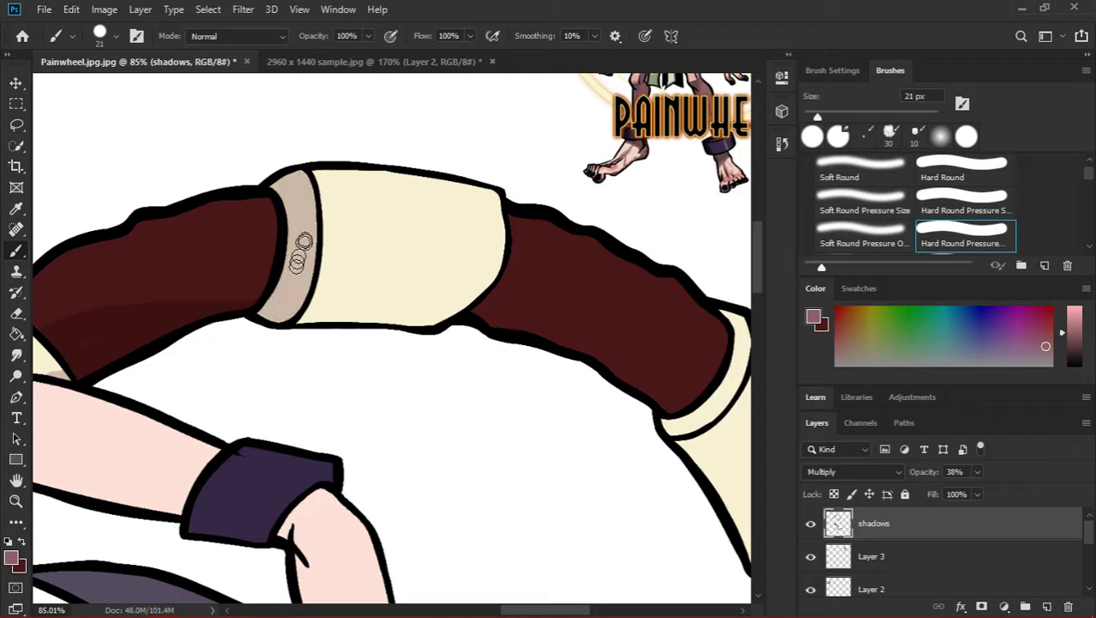
Shade the rim of the cream segment at the tail's bend and the inner side of the cream segment above the blade tip.
{"action": "scroll", "coordinate": [304, 241], "scroll_direction": "down", "scroll_amount": 4}
{"action": "scroll", "coordinate": [318, 258], "scroll_direction": "right", "scroll_amount": 7}
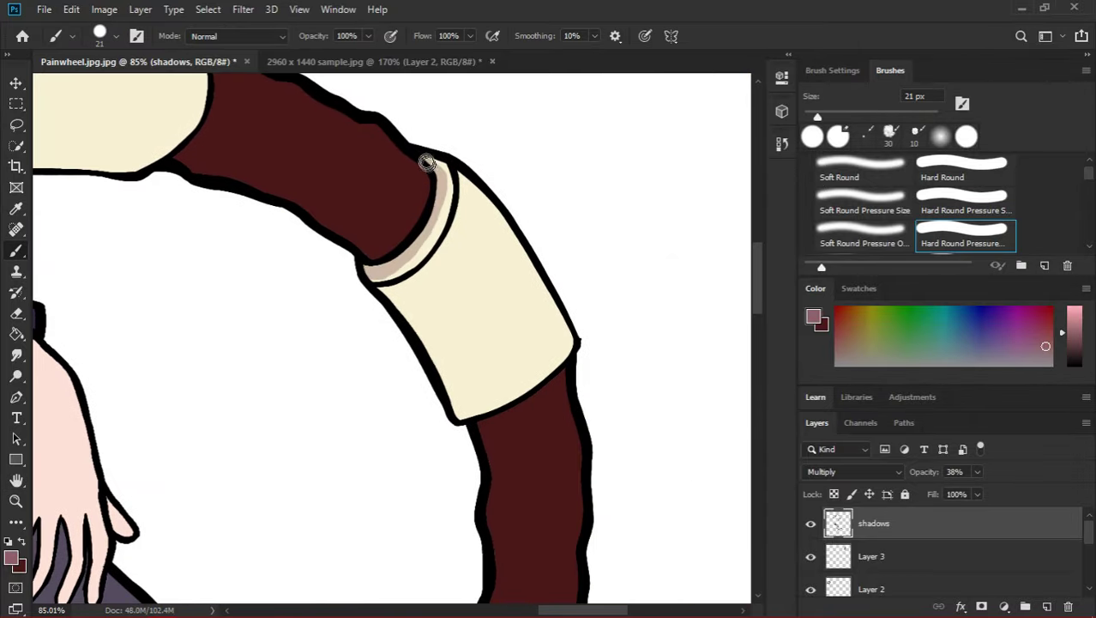
{"action": "scroll", "coordinate": [420, 249], "scroll_direction": "down", "scroll_amount": 5}
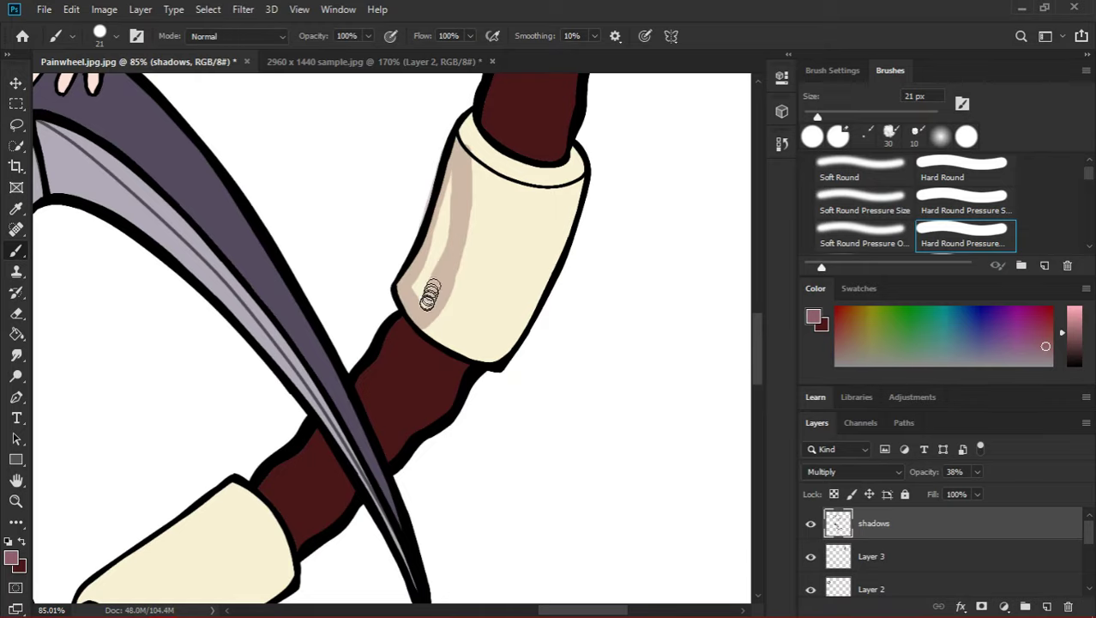
{"action": "mouse_move", "coordinate": [431, 296]}
{"action": "left_mouse_down"}
{"action": "mouse_move", "coordinate": [448, 200]}
{"action": "mouse_move", "coordinate": [427, 293]}
{"action": "left_mouse_up"}
Shade the inner side of the vertical dark red segment, the cream segment above it, and the dark red sections crossed by the blade.
{"action": "scroll", "coordinate": [472, 129], "scroll_direction": "up", "scroll_amount": 5}
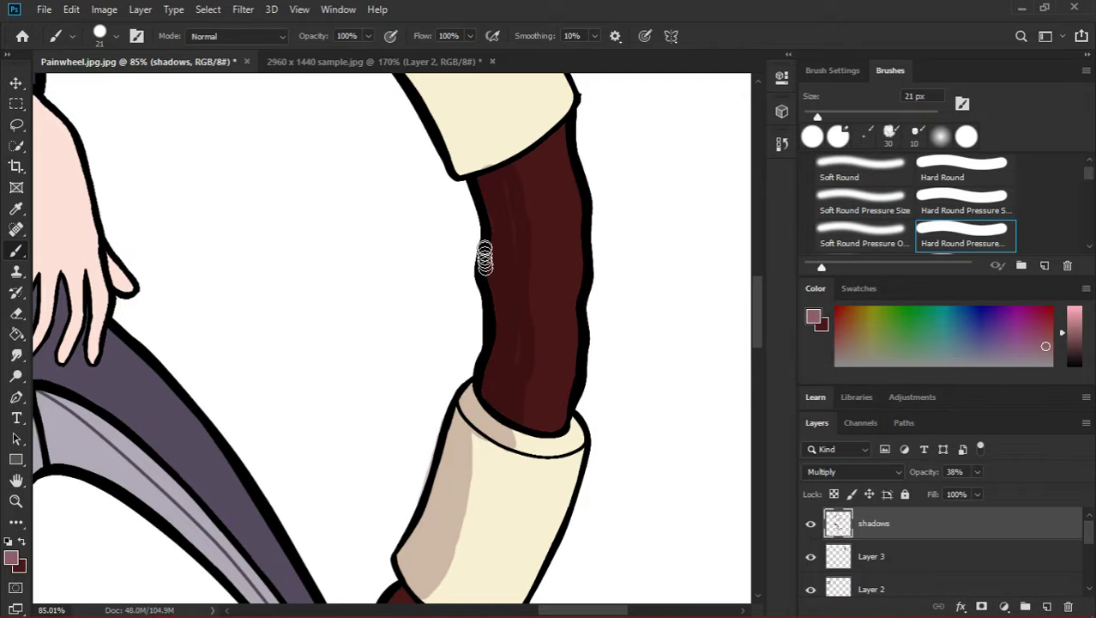
{"action": "scroll", "coordinate": [513, 345], "scroll_direction": "up", "scroll_amount": 3}
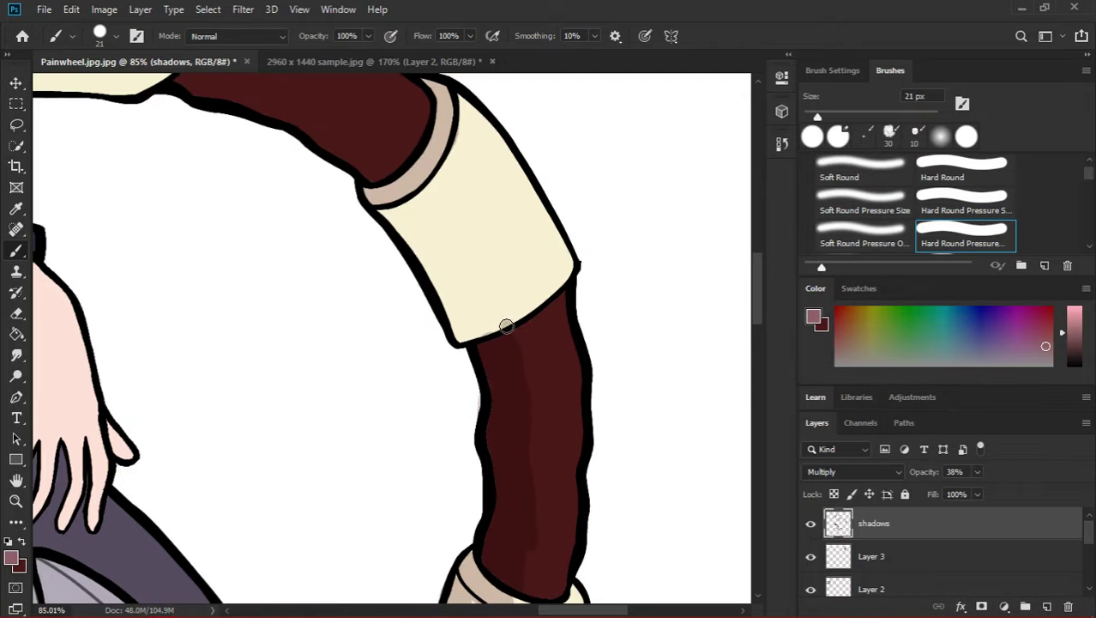
{"action": "key", "text": "ctrl+z"}
{"action": "left_click_drag", "start_coordinate": [388, 210], "coordinate": [518, 313]}
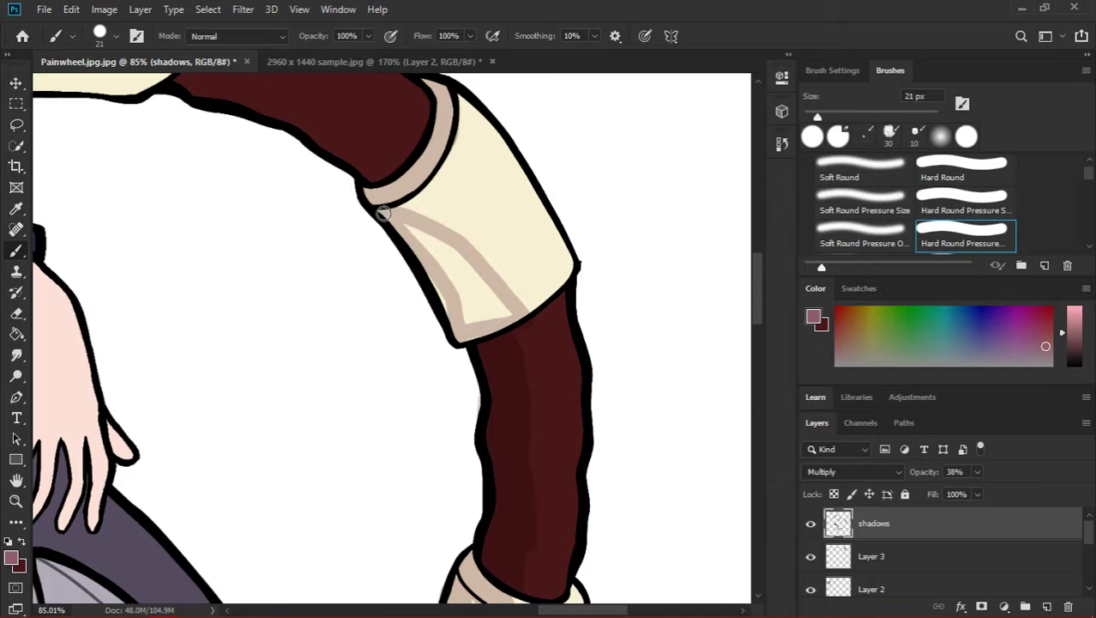
{"action": "left_click_drag", "start_coordinate": [472, 301], "coordinate": [407, 360]}
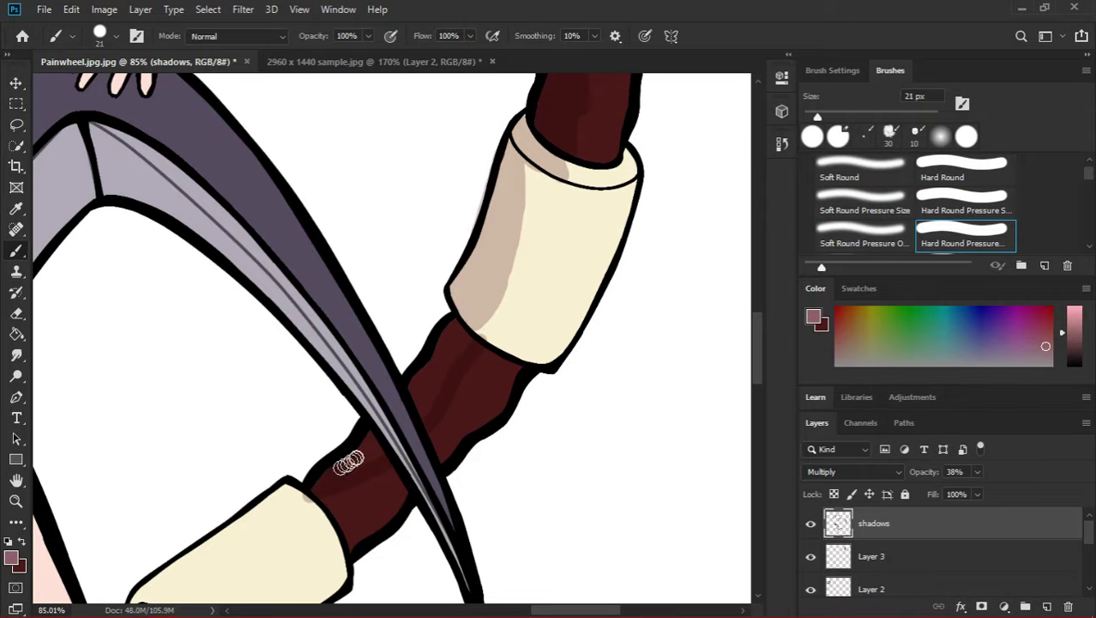
Shade the upper side of the cream tail segment nearest the leg and the short dark red segment joining it.
{"action": "scroll", "coordinate": [403, 411], "scroll_direction": "down", "scroll_amount": 3}
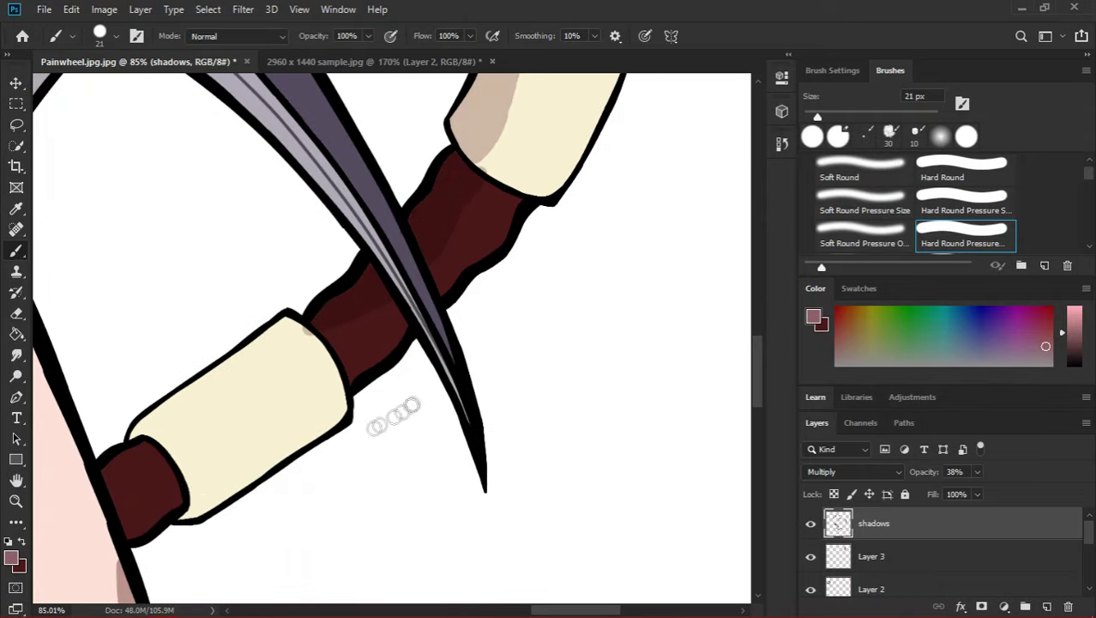
{"action": "key", "text": "ctrl+z"}
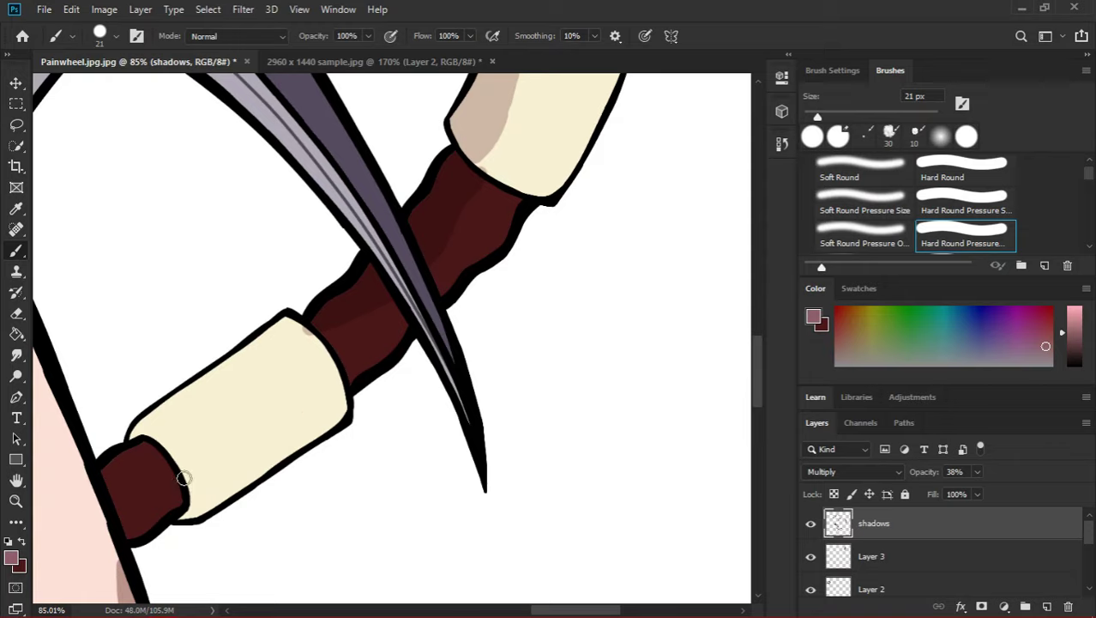
{"action": "mouse_move", "coordinate": [184, 478]}
{"action": "left_mouse_down"}
{"action": "mouse_move", "coordinate": [289, 323]}
{"action": "mouse_move", "coordinate": [270, 350]}
{"action": "left_mouse_up"}
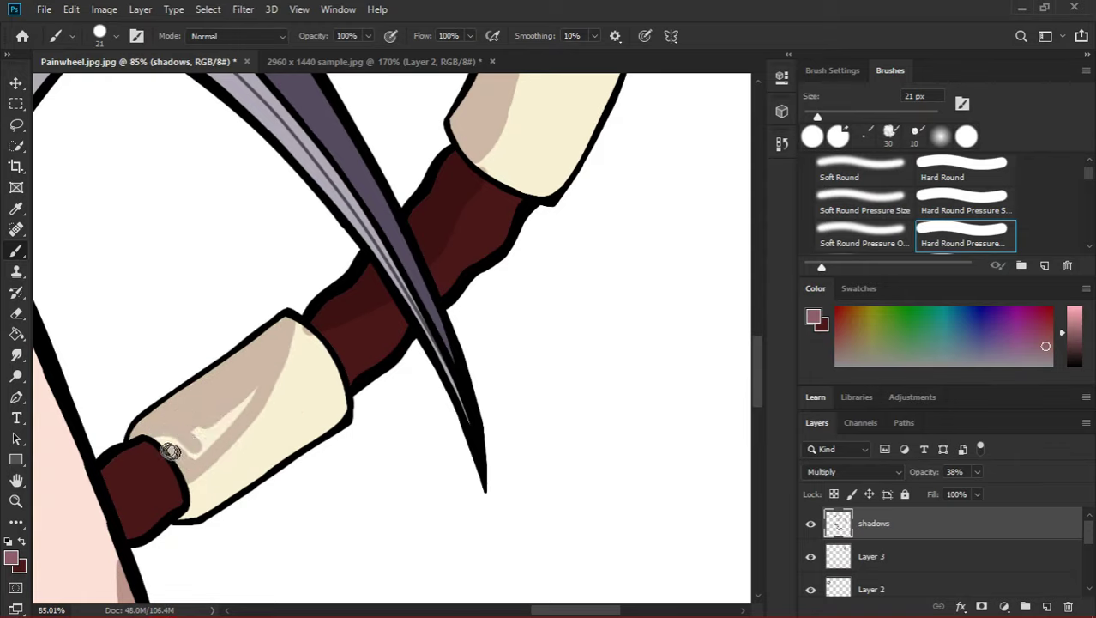
{"action": "left_click", "coordinate": [213, 443]}
{"action": "scroll", "coordinate": [206, 421], "scroll_direction": "down", "scroll_amount": 1}
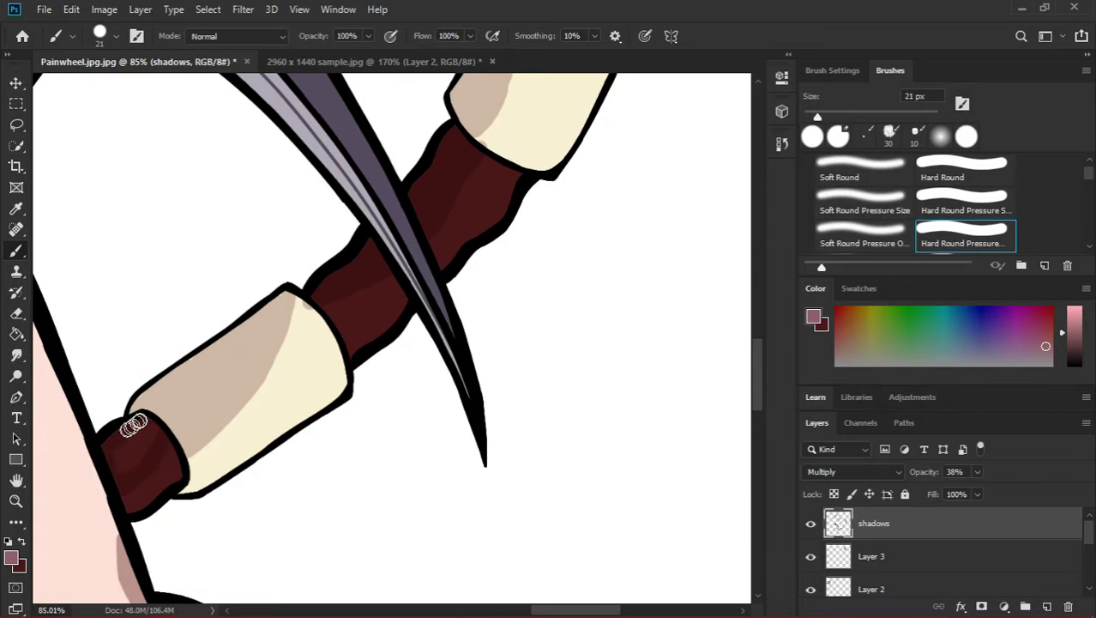
{"action": "mouse_move", "coordinate": [159, 448]}
{"action": "left_mouse_down"}
{"action": "mouse_move", "coordinate": [336, 361]}
{"action": "mouse_move", "coordinate": [233, 323]}
{"action": "mouse_move", "coordinate": [221, 221]}
{"action": "mouse_move", "coordinate": [276, 220]}
{"action": "mouse_move", "coordinate": [290, 263]}
{"action": "mouse_move", "coordinate": [405, 378]}
{"action": "mouse_move", "coordinate": [356, 495]}
{"action": "mouse_move", "coordinate": [274, 530]}
{"action": "mouse_move", "coordinate": [263, 338]}
{"action": "mouse_move", "coordinate": [308, 346]}
{"action": "left_mouse_up"}
{"action": "key", "text": "ctrl+z"}
Shade the purple ankle cuff, covering its whole upper band and the inner part of its wider lower band.
{"action": "mouse_move", "coordinate": [193, 296]}
{"action": "left_mouse_down"}
{"action": "mouse_move", "coordinate": [227, 220]}
{"action": "mouse_move", "coordinate": [268, 277]}
{"action": "mouse_move", "coordinate": [399, 366]}
{"action": "mouse_move", "coordinate": [369, 378]}
{"action": "mouse_move", "coordinate": [373, 495]}
{"action": "mouse_move", "coordinate": [286, 524]}
{"action": "mouse_move", "coordinate": [304, 516]}
{"action": "mouse_move", "coordinate": [240, 521]}
{"action": "mouse_move", "coordinate": [204, 361]}
{"action": "mouse_move", "coordinate": [220, 462]}
{"action": "left_mouse_up"}
{"action": "key", "text": "z"}
{"action": "mouse_move", "coordinate": [403, 434]}
{"action": "left_mouse_down"}
{"action": "mouse_move", "coordinate": [362, 482]}
{"action": "mouse_move", "coordinate": [435, 497]}
{"action": "mouse_move", "coordinate": [382, 482]}
{"action": "mouse_move", "coordinate": [647, 400]}
{"action": "mouse_move", "coordinate": [568, 404]}
{"action": "mouse_move", "coordinate": [572, 448]}
{"action": "mouse_move", "coordinate": [501, 146]}
{"action": "mouse_move", "coordinate": [336, 416]}
{"action": "mouse_move", "coordinate": [372, 193]}
{"action": "mouse_move", "coordinate": [384, 335]}
{"action": "mouse_move", "coordinate": [292, 344]}
{"action": "left_mouse_up"}
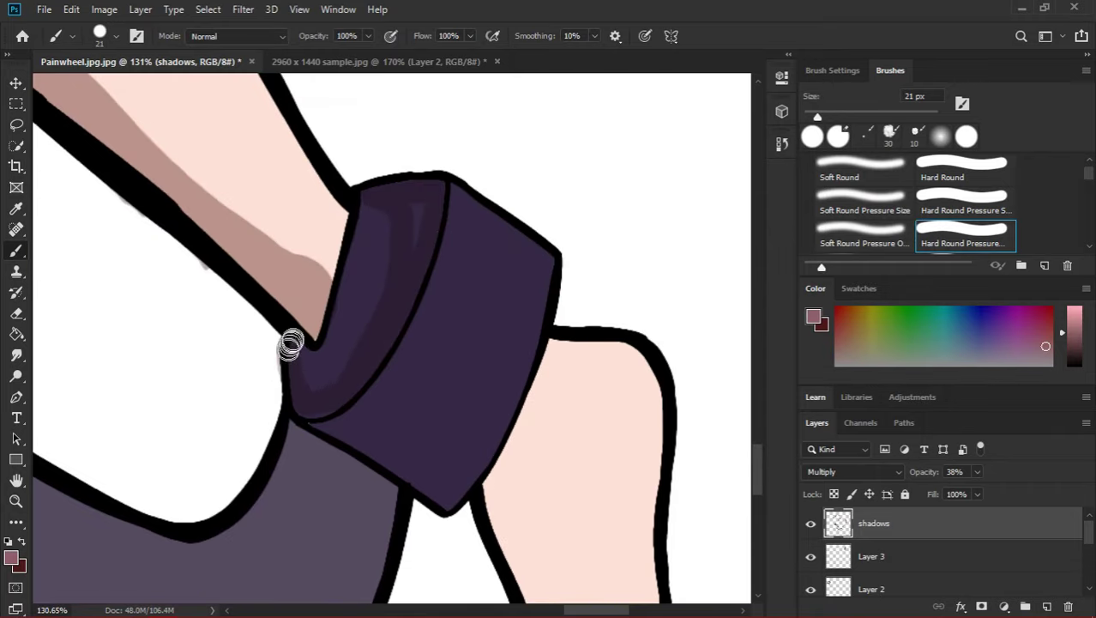
{"action": "mouse_move", "coordinate": [314, 403]}
{"action": "left_mouse_down"}
{"action": "mouse_move", "coordinate": [354, 254]}
{"action": "mouse_move", "coordinate": [412, 231]}
{"action": "mouse_move", "coordinate": [382, 235]}
{"action": "mouse_move", "coordinate": [438, 317]}
{"action": "left_mouse_up"}
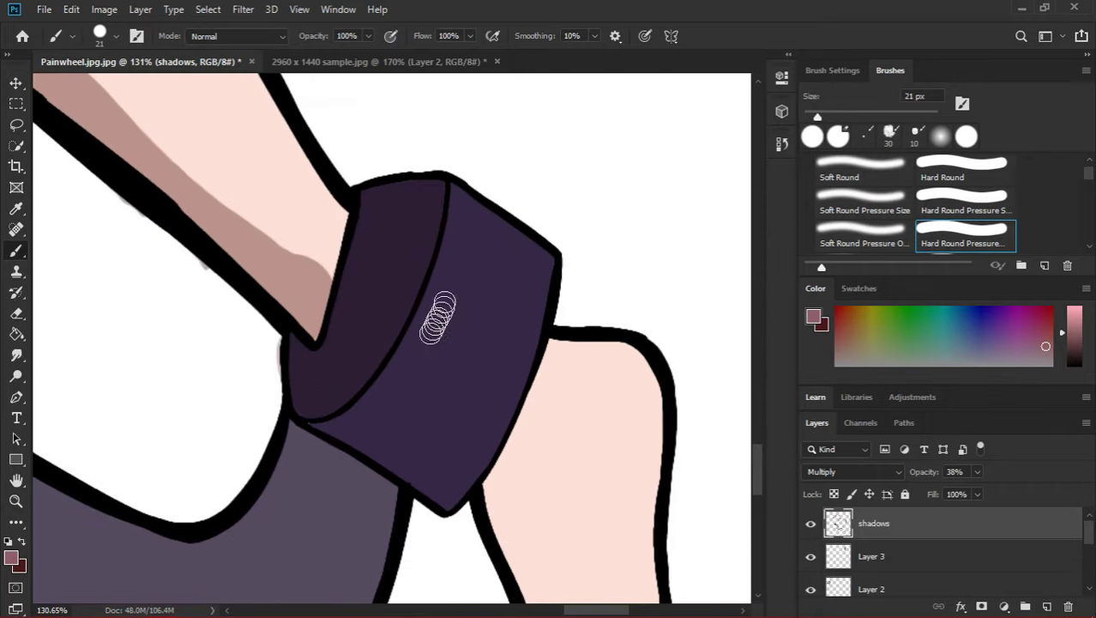
{"action": "mouse_move", "coordinate": [423, 261]}
{"action": "left_mouse_down"}
{"action": "mouse_move", "coordinate": [466, 436]}
{"action": "mouse_move", "coordinate": [450, 503]}
{"action": "mouse_move", "coordinate": [328, 430]}
{"action": "mouse_move", "coordinate": [424, 356]}
{"action": "mouse_move", "coordinate": [382, 386]}
{"action": "mouse_move", "coordinate": [439, 373]}
{"action": "mouse_move", "coordinate": [415, 466]}
{"action": "mouse_move", "coordinate": [434, 382]}
{"action": "mouse_move", "coordinate": [385, 433]}
{"action": "left_mouse_up"}
Shade the inner side of the foot below the ankle cuff and erase the overspill at the cuff's edge with a 53 px eraser.
{"action": "scroll", "coordinate": [410, 436], "scroll_direction": "down", "scroll_amount": 3}
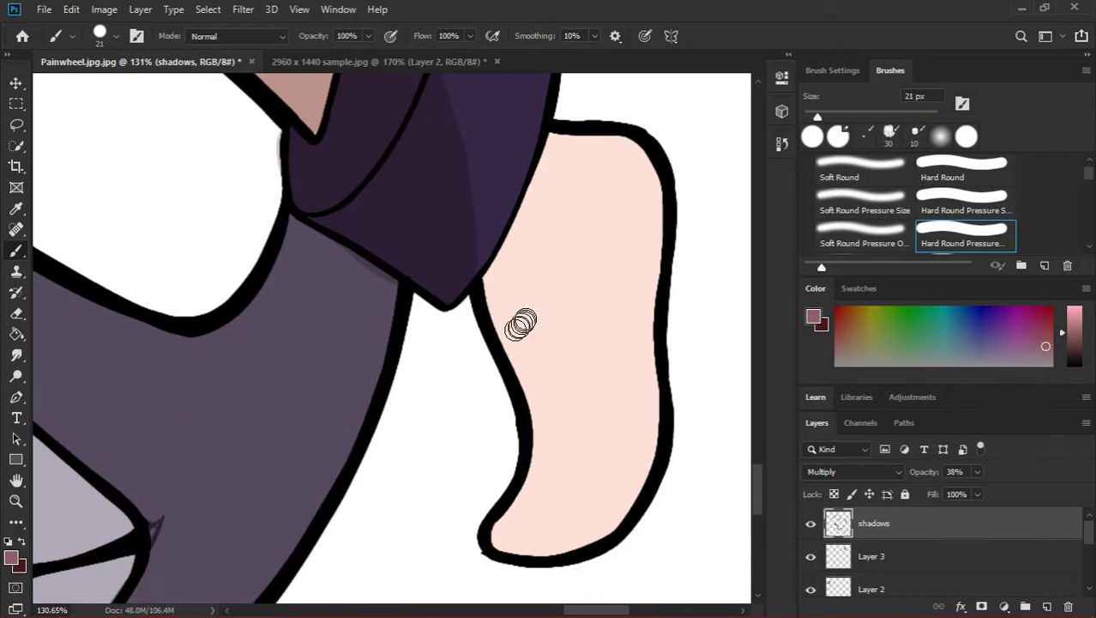
{"action": "mouse_move", "coordinate": [506, 239]}
{"action": "left_mouse_down"}
{"action": "mouse_move", "coordinate": [539, 335]}
{"action": "mouse_move", "coordinate": [536, 515]}
{"action": "mouse_move", "coordinate": [499, 528]}
{"action": "mouse_move", "coordinate": [500, 256]}
{"action": "left_mouse_up"}
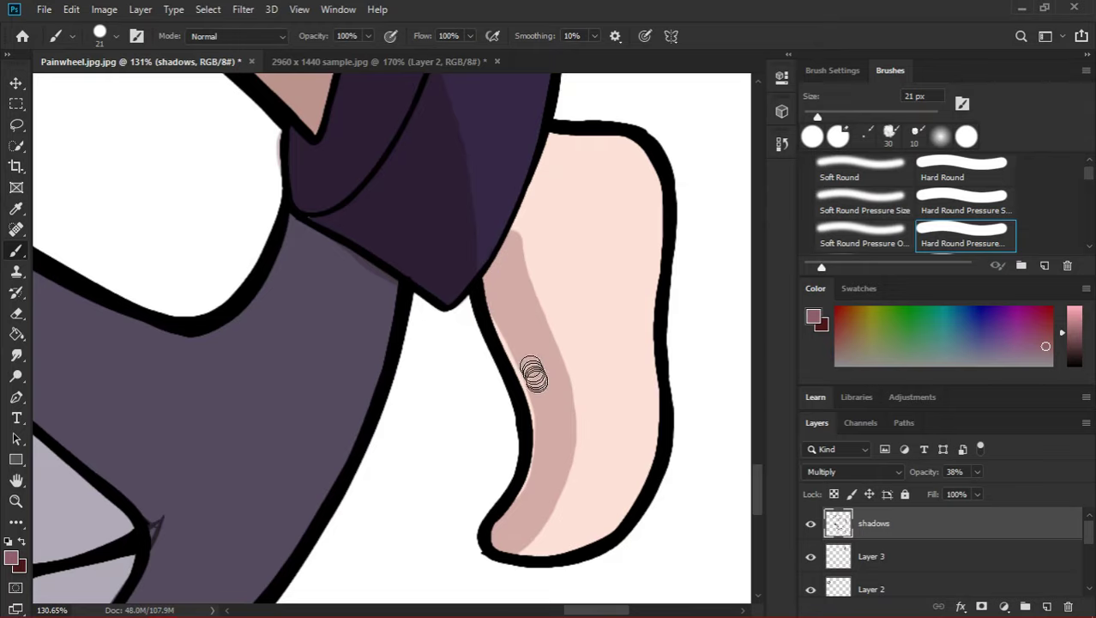
{"action": "scroll", "coordinate": [536, 473], "scroll_direction": "up", "scroll_amount": 1}
{"action": "key", "text": "e"}
{"action": "right_click", "coordinate": [509, 184]}
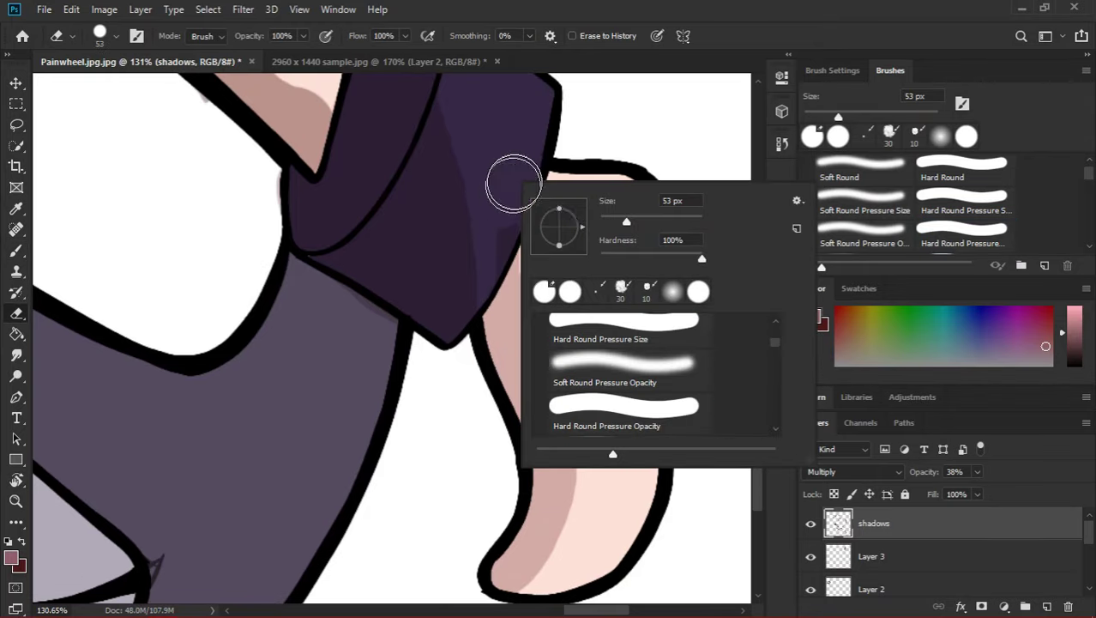
{"action": "key", "text": "Escape"}
{"action": "mouse_move", "coordinate": [509, 268]}
{"action": "left_mouse_down"}
{"action": "mouse_move", "coordinate": [519, 360]}
{"action": "mouse_move", "coordinate": [343, 446]}
{"action": "left_mouse_up"}
{"action": "left_click_drag", "start_coordinate": [274, 374], "coordinate": [361, 374]}
Try to shade the inner side of the lower leg above the blade, including with a colour sampled from the shaded skin.
{"action": "key", "text": "b"}
{"action": "mouse_move", "coordinate": [287, 233]}
{"action": "left_mouse_down"}
{"action": "mouse_move", "coordinate": [534, 461]}
{"action": "mouse_move", "coordinate": [411, 445]}
{"action": "mouse_move", "coordinate": [452, 424]}
{"action": "mouse_move", "coordinate": [421, 408]}
{"action": "left_mouse_up"}
{"action": "key", "text": "ctrl+z"}
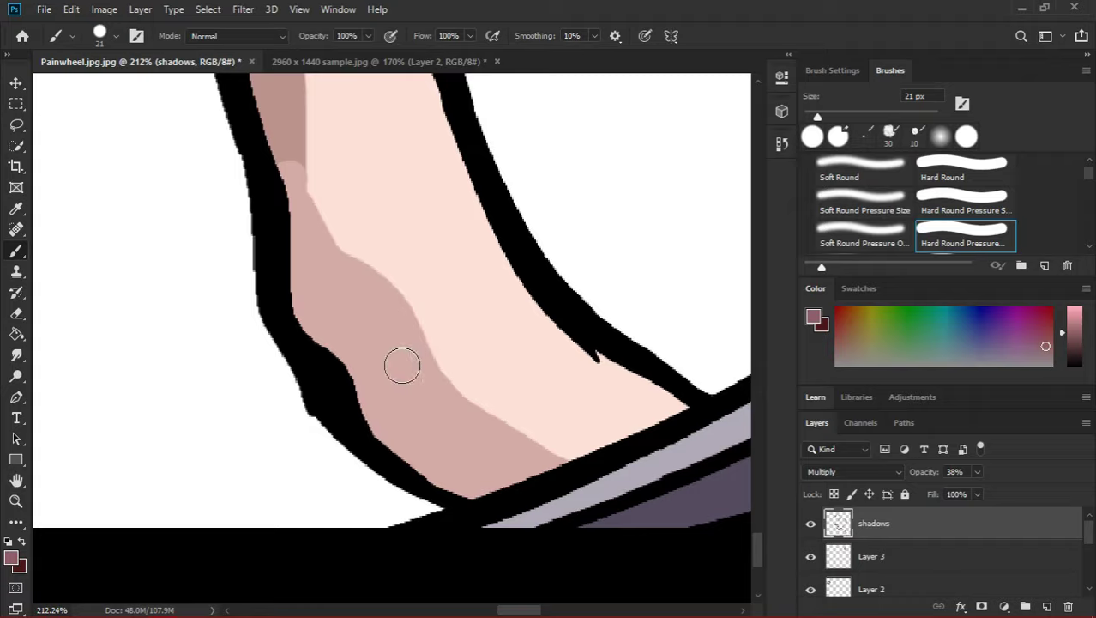
{"action": "scroll", "coordinate": [402, 362], "scroll_direction": "up", "scroll_amount": 3}
{"action": "key", "text": "ctrl+z"}
{"action": "key", "text": "ctrl+z"}
{"action": "left_click", "coordinate": [284, 215], "text": "alt"}
{"action": "mouse_move", "coordinate": [542, 592]}
{"action": "left_mouse_down"}
{"action": "mouse_move", "coordinate": [430, 527]}
{"action": "mouse_move", "coordinate": [293, 339]}
{"action": "mouse_move", "coordinate": [327, 371]}
{"action": "mouse_move", "coordinate": [296, 378]}
{"action": "left_mouse_up"}
{"action": "key", "text": "ctrl+z"}
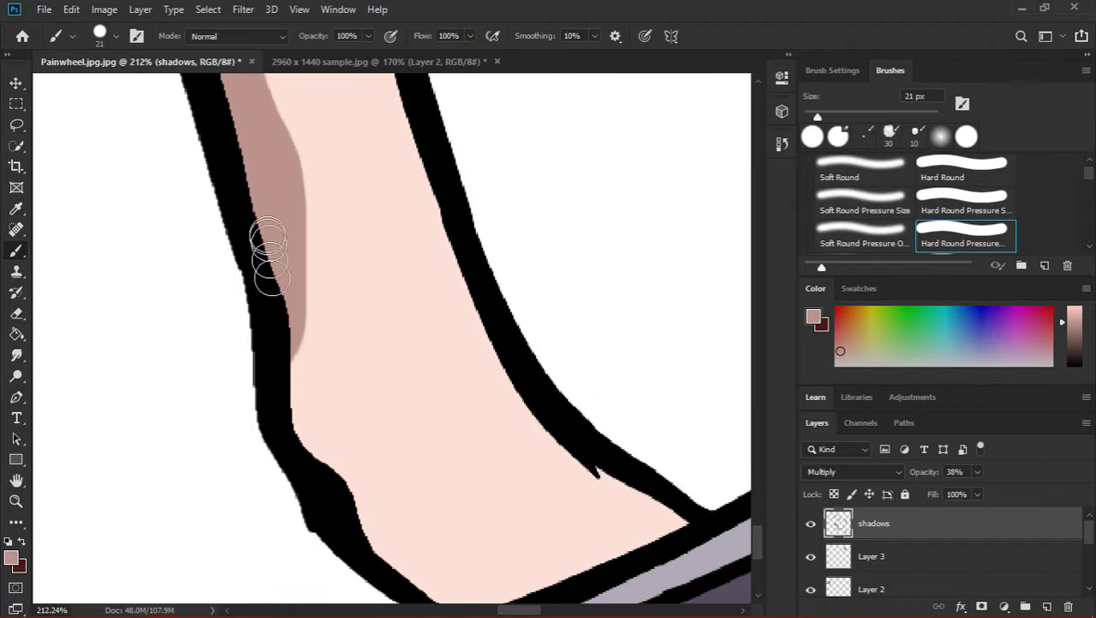
Sample the leg's base skin tone with the shadows layer temporarily hidden, and show the layer again.
{"action": "key", "text": "g"}
{"action": "key", "text": "b"}
{"action": "left_click_drag", "start_coordinate": [187, 352], "coordinate": [179, 429]}
{"action": "key", "text": "ctrl+comma"}
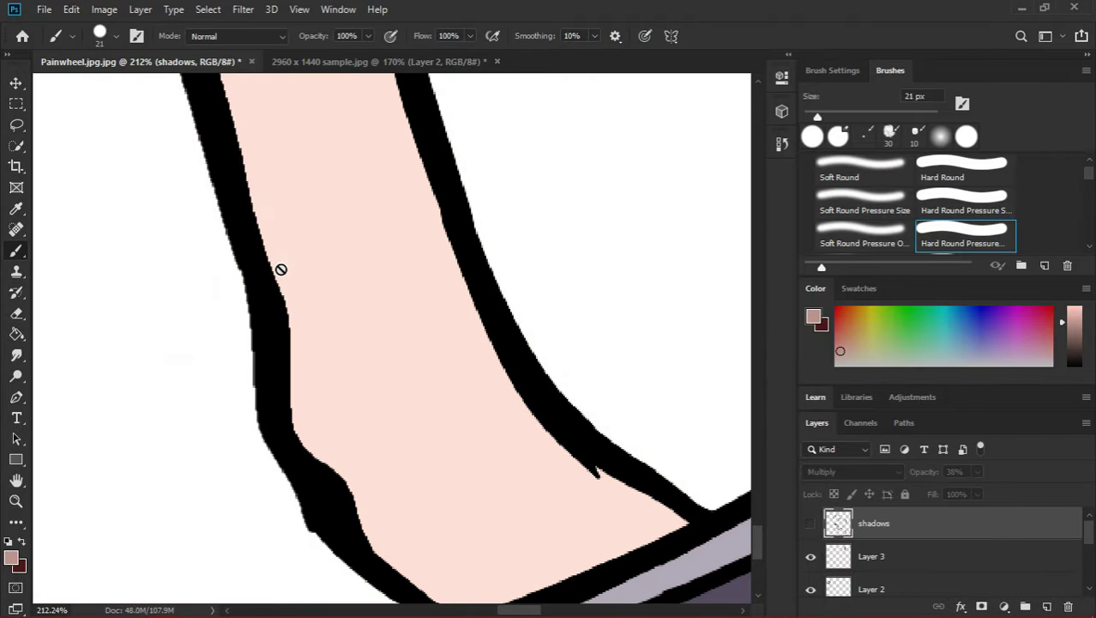
{"action": "left_click", "coordinate": [416, 306], "text": "alt"}
{"action": "key", "text": "z"}
{"action": "scroll", "coordinate": [455, 292], "scroll_direction": "down", "scroll_amount": 5}
{"action": "left_click", "coordinate": [810, 524]}
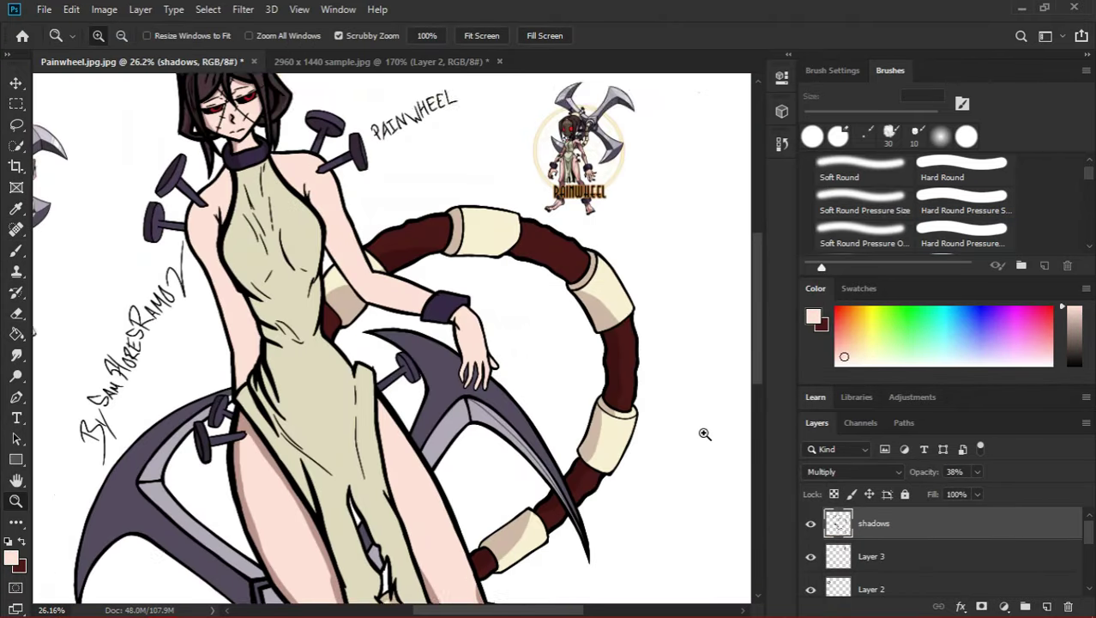
Restore mauve as the foreground colour for the shading.
{"action": "scroll", "coordinate": [738, 360], "scroll_direction": "up", "scroll_amount": 6}
{"action": "key", "text": "i"}
{"action": "left_click", "coordinate": [716, 317]}
{"action": "key", "text": "z"}
{"action": "scroll", "coordinate": [396, 440], "scroll_direction": "down", "scroll_amount": 8}
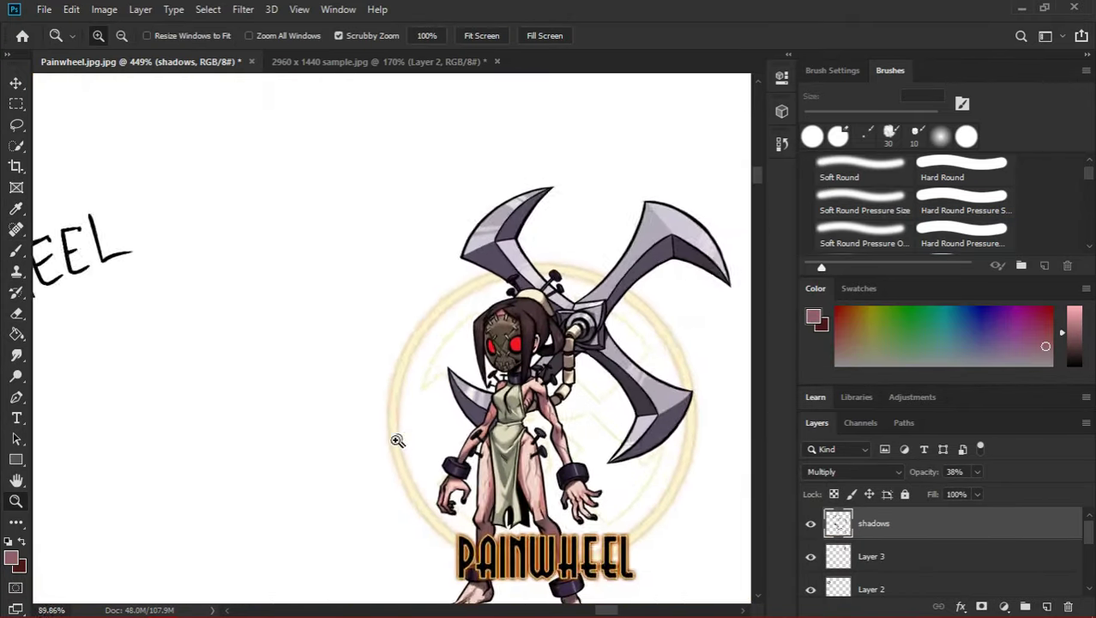
Examine the reference artwork and the shading across the figure's torso, legs and tail.
{"action": "scroll", "coordinate": [562, 384], "scroll_direction": "up", "scroll_amount": 4}
{"action": "key", "text": "super"}
{"action": "type", "text": "z"}
{"action": "key", "text": "Escape"}
{"action": "scroll", "coordinate": [559, 357], "scroll_direction": "down", "scroll_amount": 3}
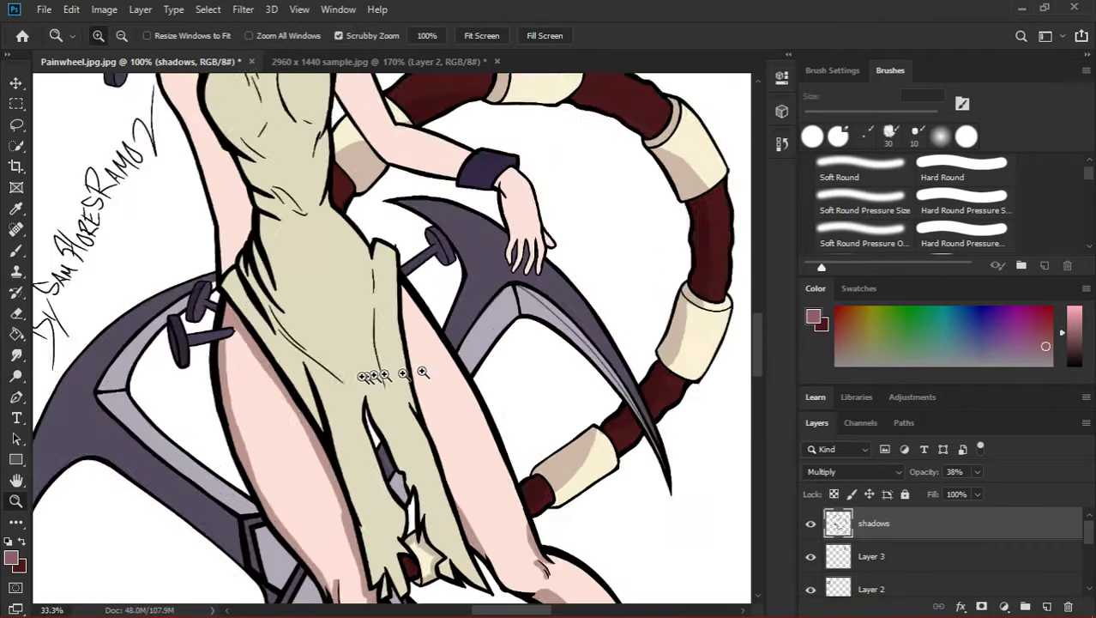
{"action": "key", "text": "h"}
{"action": "left_click_drag", "start_coordinate": [480, 446], "coordinate": [467, 283]}
{"action": "left_click_drag", "start_coordinate": [455, 129], "coordinate": [428, 395]}
{"action": "mouse_move", "coordinate": [424, 283]}
{"action": "left_mouse_down"}
{"action": "mouse_move", "coordinate": [414, 352]}
{"action": "mouse_move", "coordinate": [438, 431]}
{"action": "left_mouse_up"}
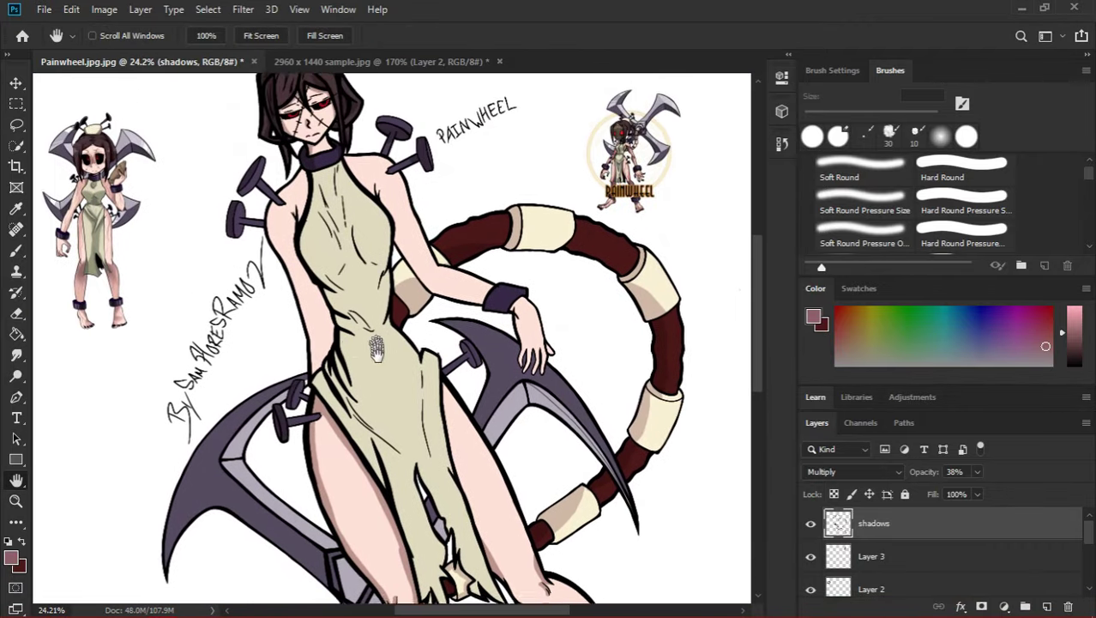
Set the brush to 72 px and shade the inner side of the straight arm beside the dress.
{"action": "key", "text": "z"}
{"action": "scroll", "coordinate": [388, 474], "scroll_direction": "up", "scroll_amount": 3}
{"action": "key", "text": "b"}
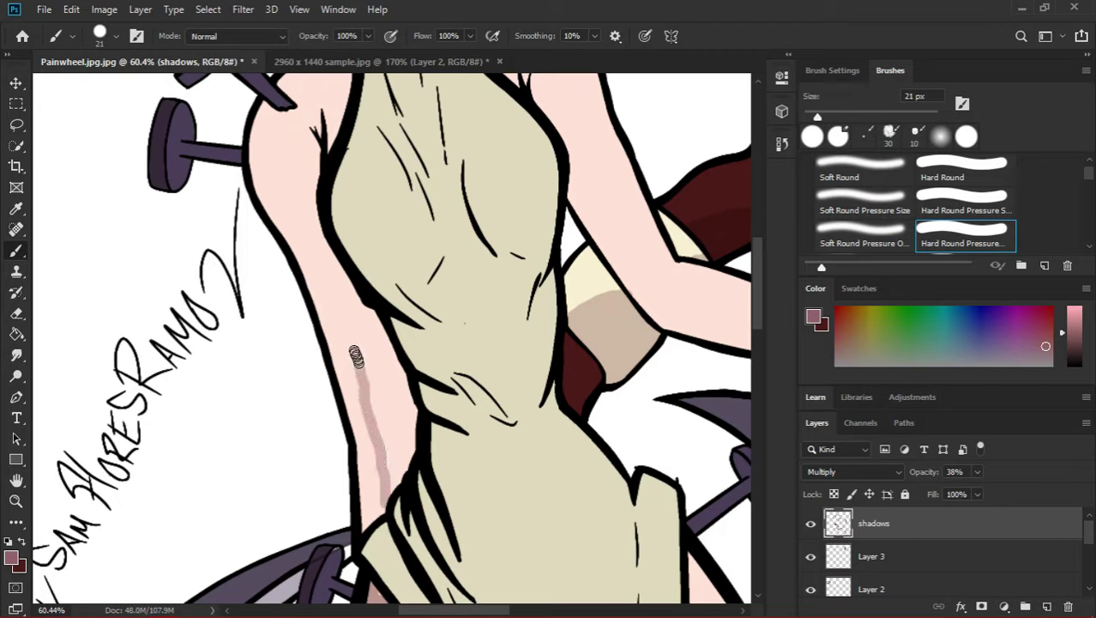
{"action": "right_click", "coordinate": [411, 426]}
{"action": "mouse_move", "coordinate": [386, 377]}
{"action": "left_mouse_down"}
{"action": "mouse_move", "coordinate": [399, 456]}
{"action": "mouse_move", "coordinate": [387, 375]}
{"action": "mouse_move", "coordinate": [347, 293]}
{"action": "left_mouse_up"}
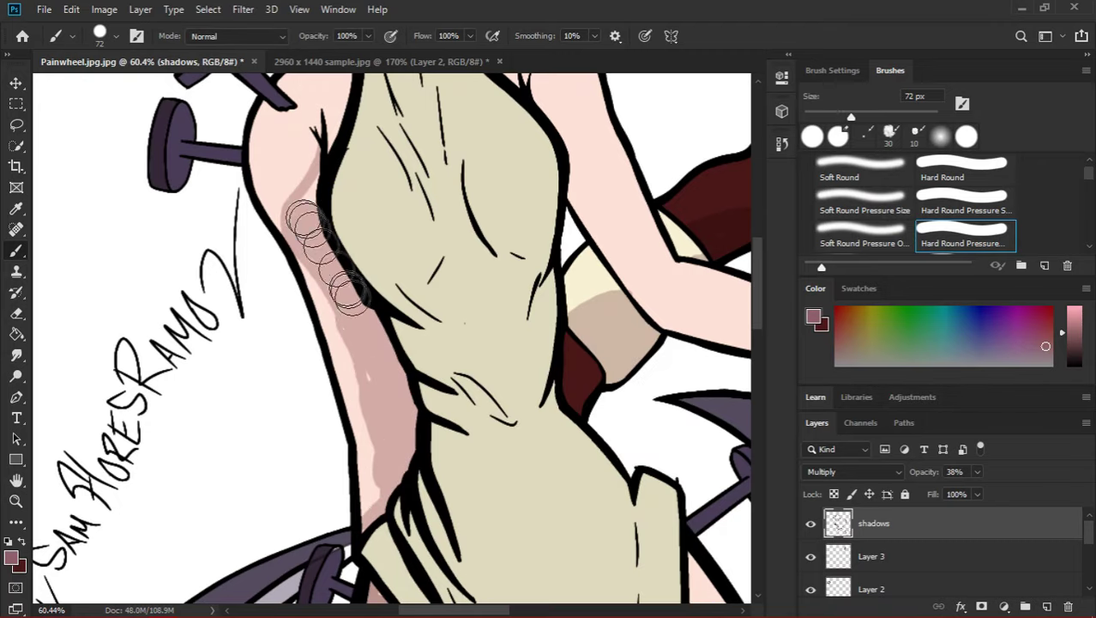
Set the brush to 36 px and shade the straight arm's shoulder along the dress edge and its outer contour.
{"action": "right_click", "coordinate": [347, 296]}
{"action": "left_click_drag", "start_coordinate": [403, 346], "coordinate": [387, 346]}
{"action": "scroll", "coordinate": [294, 199], "scroll_direction": "up", "scroll_amount": 2}
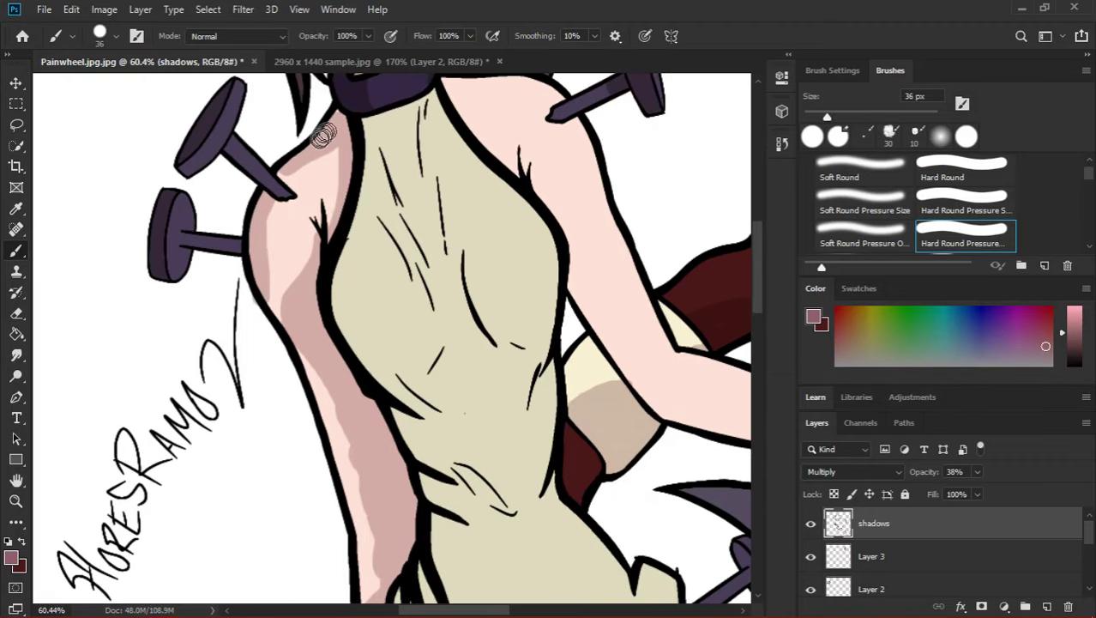
{"action": "scroll", "coordinate": [293, 200], "scroll_direction": "down", "scroll_amount": 3}
{"action": "scroll", "coordinate": [347, 268], "scroll_direction": "up", "scroll_amount": 4}
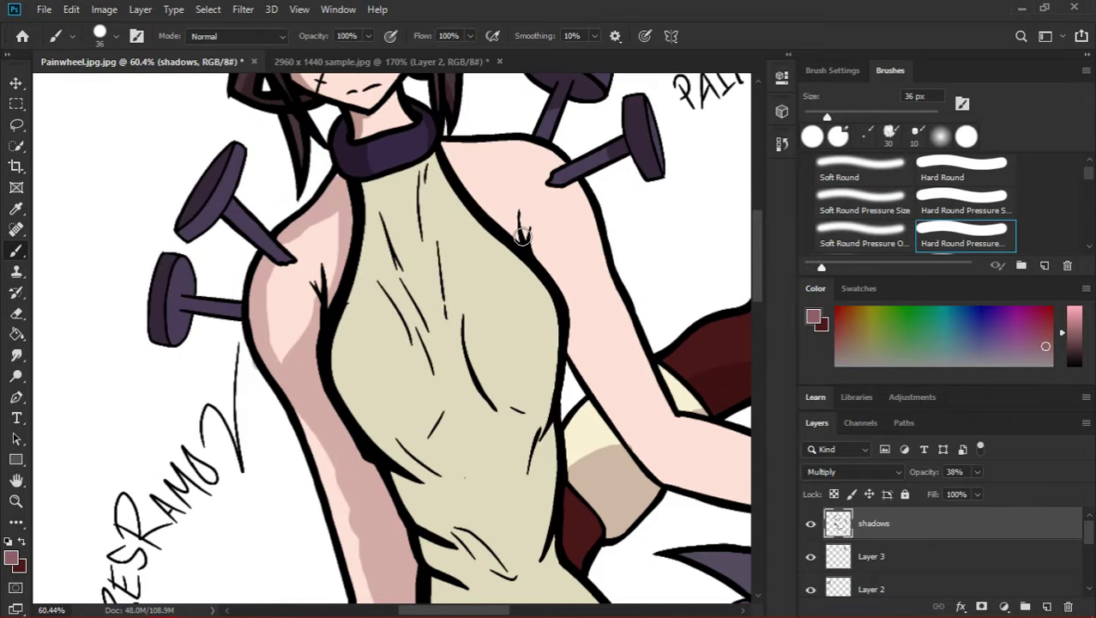
Shade the underside of the bent arm down to the wrist and the inner part of its purple wrist cuff.
{"action": "scroll", "coordinate": [522, 236], "scroll_direction": "down", "scroll_amount": 2}
{"action": "scroll", "coordinate": [531, 343], "scroll_direction": "right", "scroll_amount": 4}
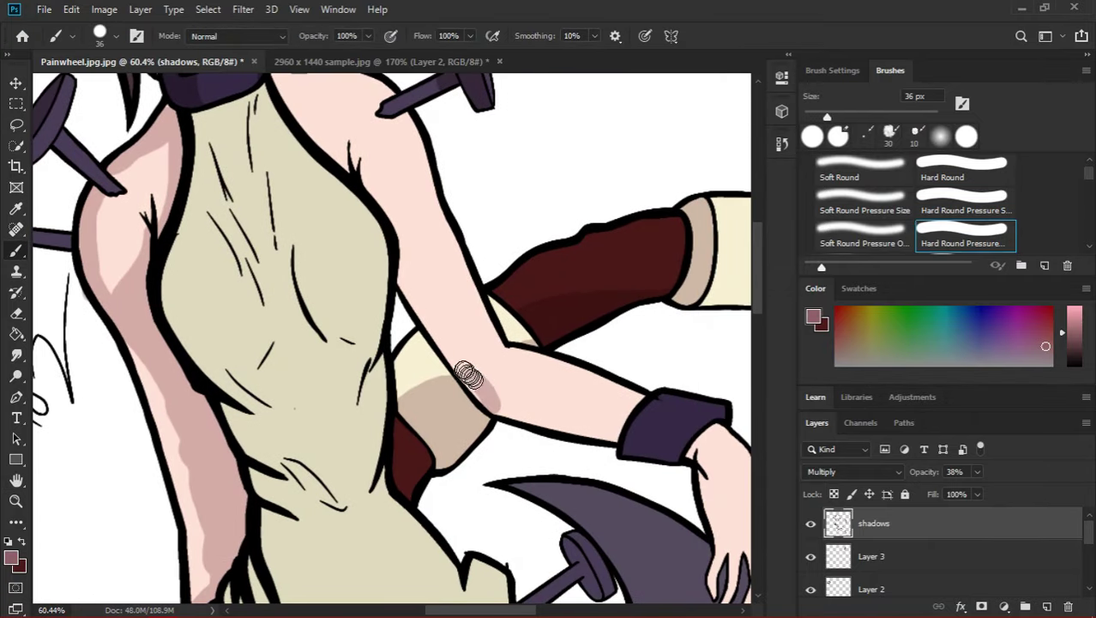
{"action": "mouse_move", "coordinate": [467, 375]}
{"action": "left_mouse_down"}
{"action": "mouse_move", "coordinate": [486, 394]}
{"action": "mouse_move", "coordinate": [588, 417]}
{"action": "left_mouse_up"}
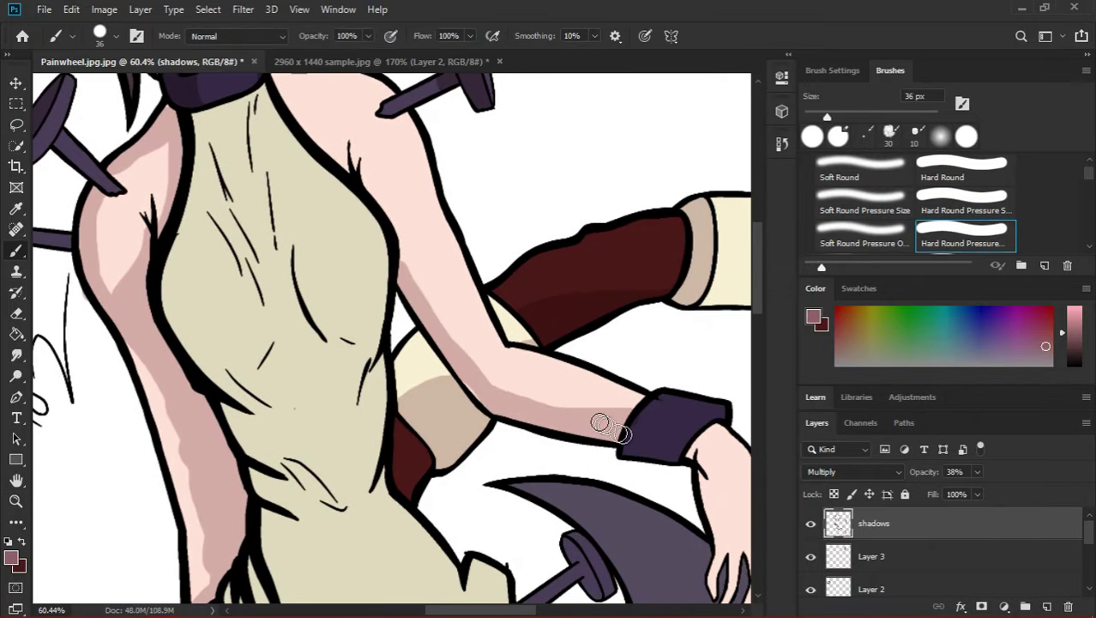
{"action": "scroll", "coordinate": [670, 430], "scroll_direction": "down", "scroll_amount": 1}
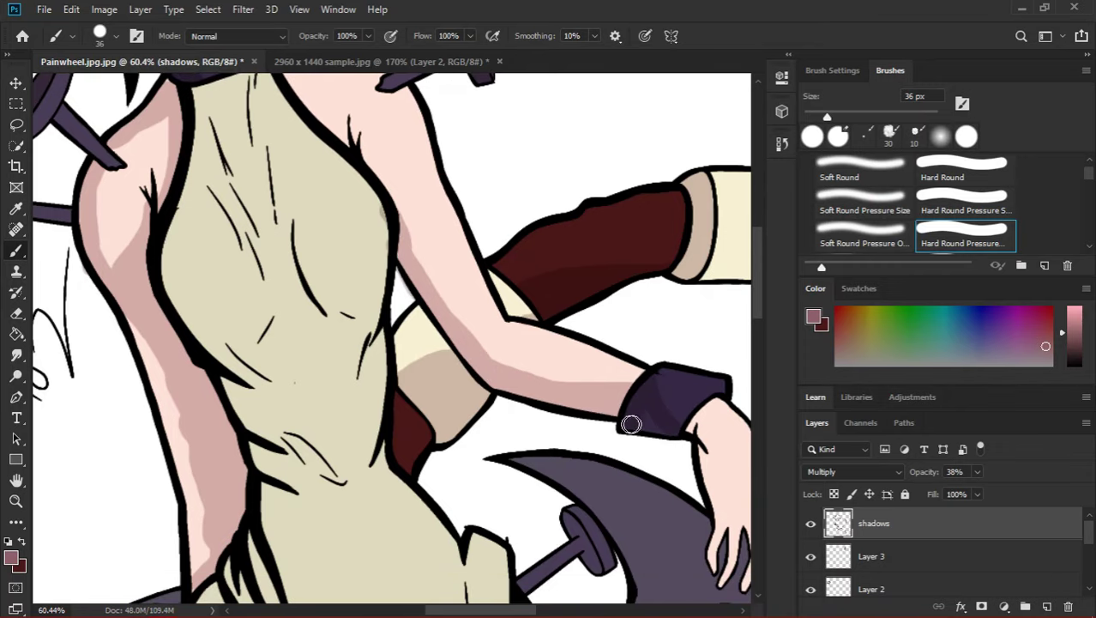
{"action": "scroll", "coordinate": [305, 446], "scroll_direction": "up", "scroll_amount": 5}
{"action": "scroll", "coordinate": [275, 429], "scroll_direction": "down", "scroll_amount": 5}
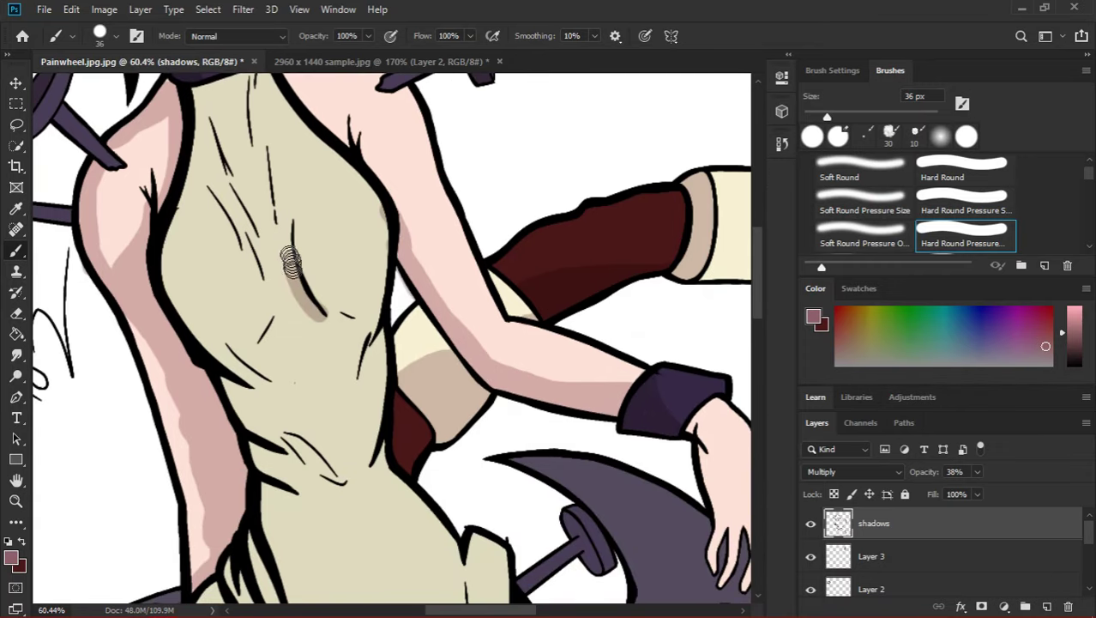
Undo the trial fold shadow on the dress and examine how the reference figure's dress is shaded.
{"action": "key", "text": "ctrl+z"}
{"action": "key", "text": "h"}
{"action": "left_click_drag", "start_coordinate": [269, 343], "coordinate": [240, 390]}
{"action": "key", "text": "z"}
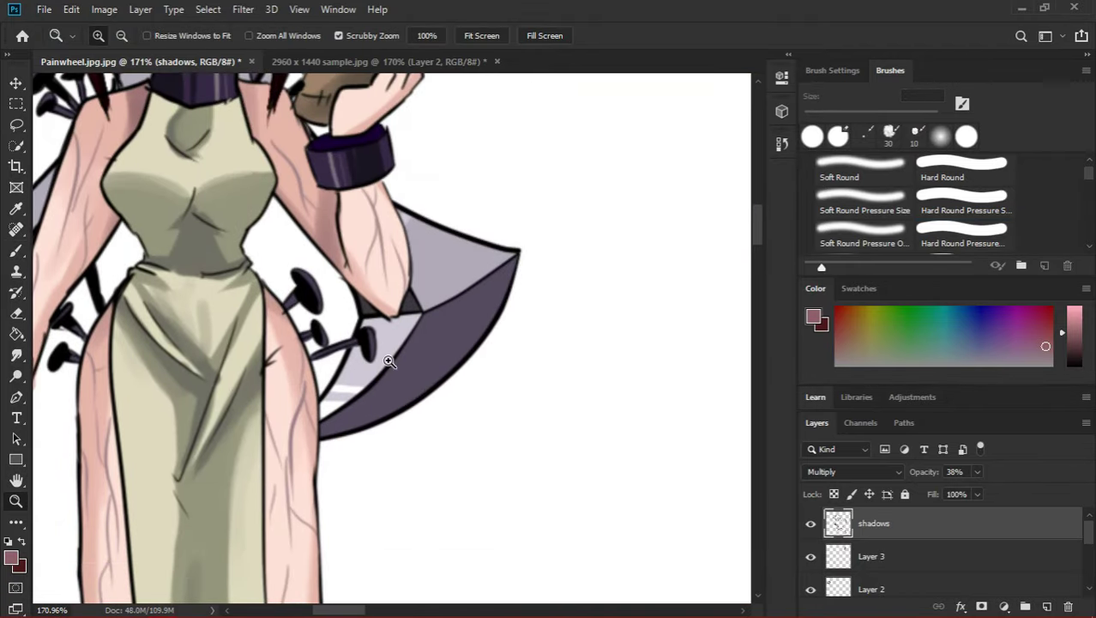
{"action": "key", "text": "h"}
{"action": "left_click_drag", "start_coordinate": [522, 314], "coordinate": [369, 257]}
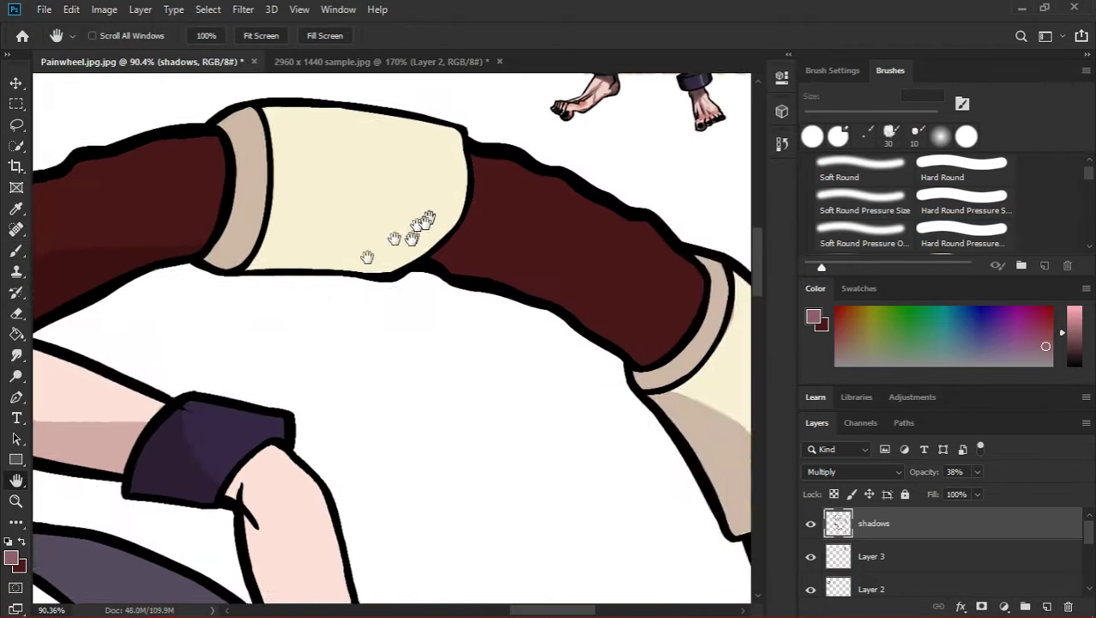
{"action": "mouse_move", "coordinate": [257, 360]}
{"action": "left_mouse_down"}
{"action": "mouse_move", "coordinate": [245, 379]}
{"action": "mouse_move", "coordinate": [328, 311]}
{"action": "mouse_move", "coordinate": [379, 392]}
{"action": "mouse_move", "coordinate": [421, 235]}
{"action": "mouse_move", "coordinate": [321, 381]}
{"action": "left_mouse_up"}
Shade the central chest folds of the dress, following the curved crease under the bust and the crease at the side seam.
{"action": "key", "text": "b"}
{"action": "mouse_move", "coordinate": [451, 330]}
{"action": "left_mouse_down"}
{"action": "mouse_move", "coordinate": [413, 211]}
{"action": "mouse_move", "coordinate": [416, 305]}
{"action": "left_mouse_up"}
{"action": "mouse_move", "coordinate": [446, 433]}
{"action": "left_mouse_down"}
{"action": "mouse_move", "coordinate": [367, 232]}
{"action": "mouse_move", "coordinate": [360, 292]}
{"action": "left_mouse_up"}
{"action": "left_click_drag", "start_coordinate": [343, 372], "coordinate": [313, 249]}
{"action": "left_click_drag", "start_coordinate": [364, 352], "coordinate": [365, 171]}
{"action": "mouse_move", "coordinate": [441, 298]}
{"action": "left_mouse_down"}
{"action": "mouse_move", "coordinate": [507, 309]}
{"action": "mouse_move", "coordinate": [533, 343]}
{"action": "mouse_move", "coordinate": [515, 399]}
{"action": "left_mouse_up"}
Shade the waist creases beside the straight arm, the diagonal fold at mid-waist and the crease below the bust.
{"action": "left_click_drag", "start_coordinate": [368, 410], "coordinate": [343, 399]}
{"action": "left_click_drag", "start_coordinate": [405, 551], "coordinate": [422, 507]}
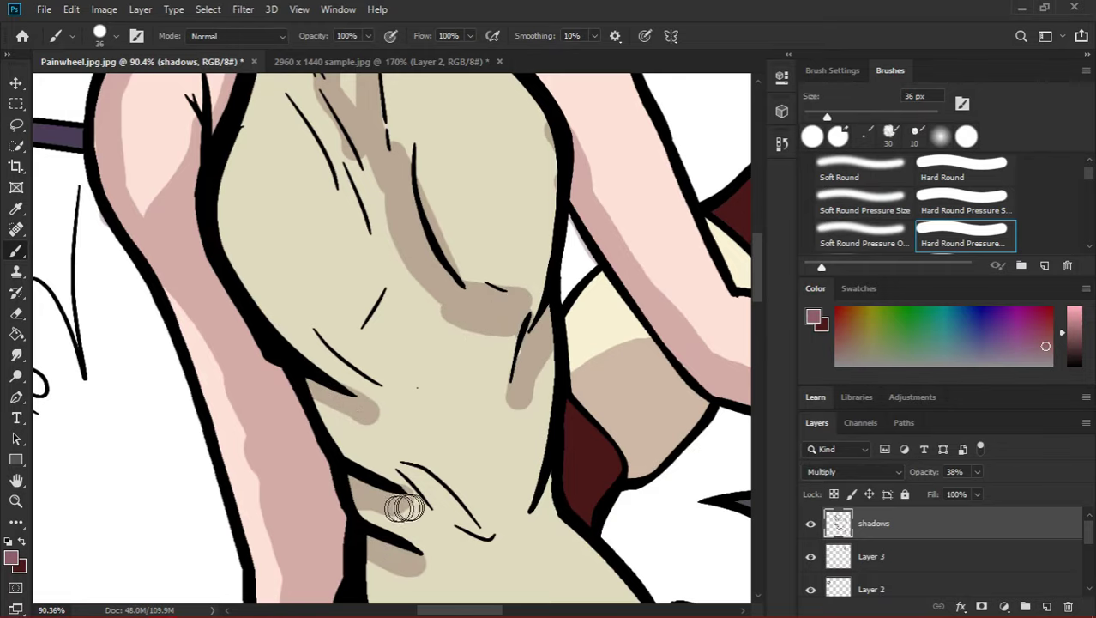
{"action": "left_click_drag", "start_coordinate": [400, 467], "coordinate": [493, 539]}
{"action": "scroll", "coordinate": [429, 386], "scroll_direction": "down", "scroll_amount": 1}
{"action": "left_click_drag", "start_coordinate": [388, 254], "coordinate": [375, 304]}
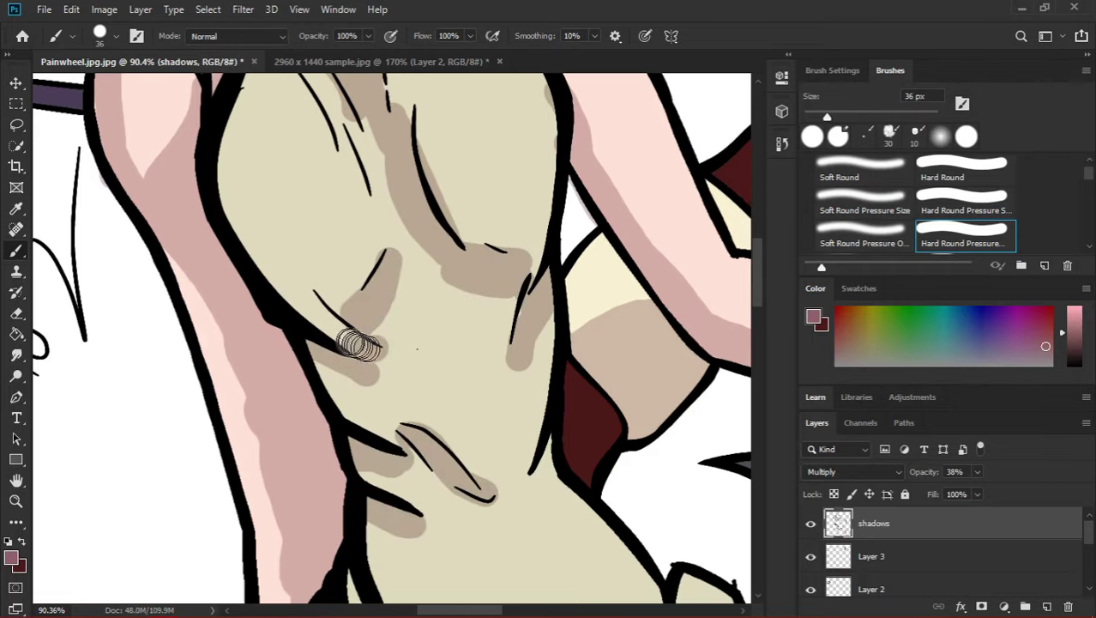
{"action": "left_click_drag", "start_coordinate": [359, 346], "coordinate": [223, 196]}
Shade the long folds at the dress's hip and the slanted dress edge beside the thigh.
{"action": "scroll", "coordinate": [228, 164], "scroll_direction": "down", "scroll_amount": 1}
{"action": "scroll", "coordinate": [379, 298], "scroll_direction": "down", "scroll_amount": 3}
{"action": "key", "text": "h"}
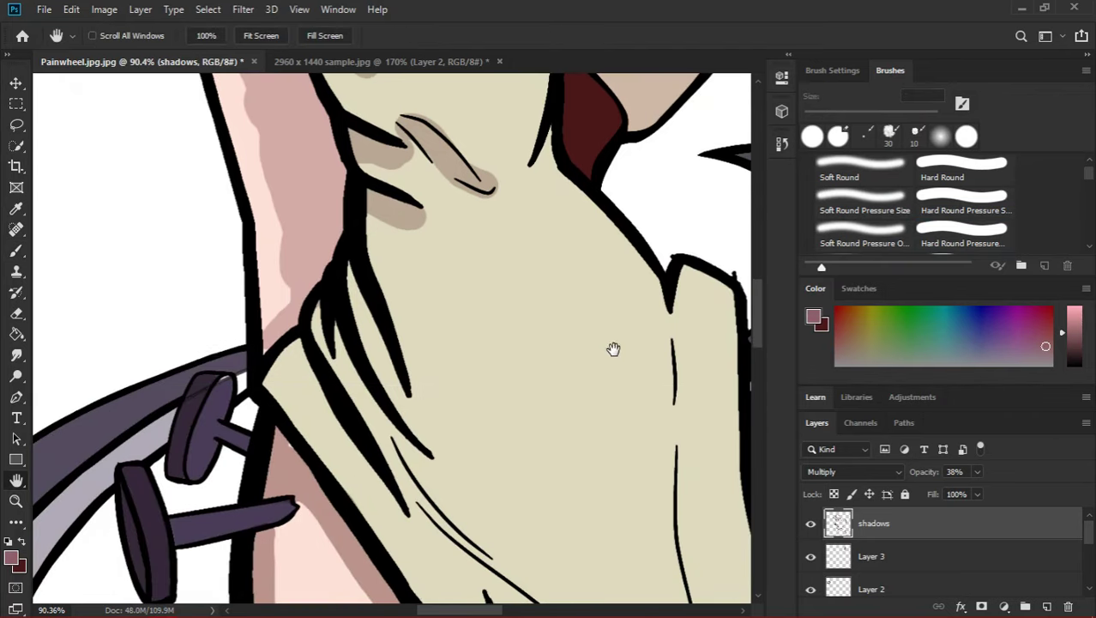
{"action": "left_click_drag", "start_coordinate": [614, 349], "coordinate": [548, 315]}
{"action": "scroll", "coordinate": [439, 296], "scroll_direction": "down", "scroll_amount": 1}
{"action": "key", "text": "b"}
{"action": "left_click_drag", "start_coordinate": [330, 356], "coordinate": [262, 214]}
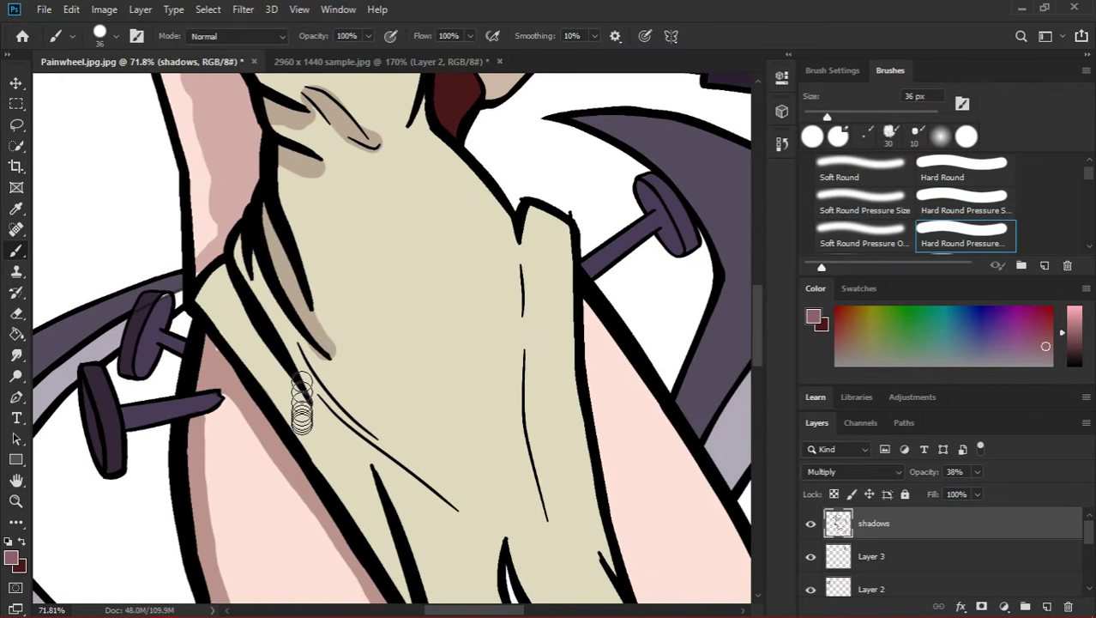
{"action": "mouse_move", "coordinate": [386, 545]}
{"action": "left_mouse_down"}
{"action": "mouse_move", "coordinate": [343, 452]}
{"action": "mouse_move", "coordinate": [225, 276]}
{"action": "mouse_move", "coordinate": [386, 566]}
{"action": "mouse_move", "coordinate": [300, 434]}
{"action": "mouse_move", "coordinate": [386, 560]}
{"action": "mouse_move", "coordinate": [326, 457]}
{"action": "mouse_move", "coordinate": [263, 382]}
{"action": "left_mouse_up"}
{"action": "key", "text": "ctrl+z"}
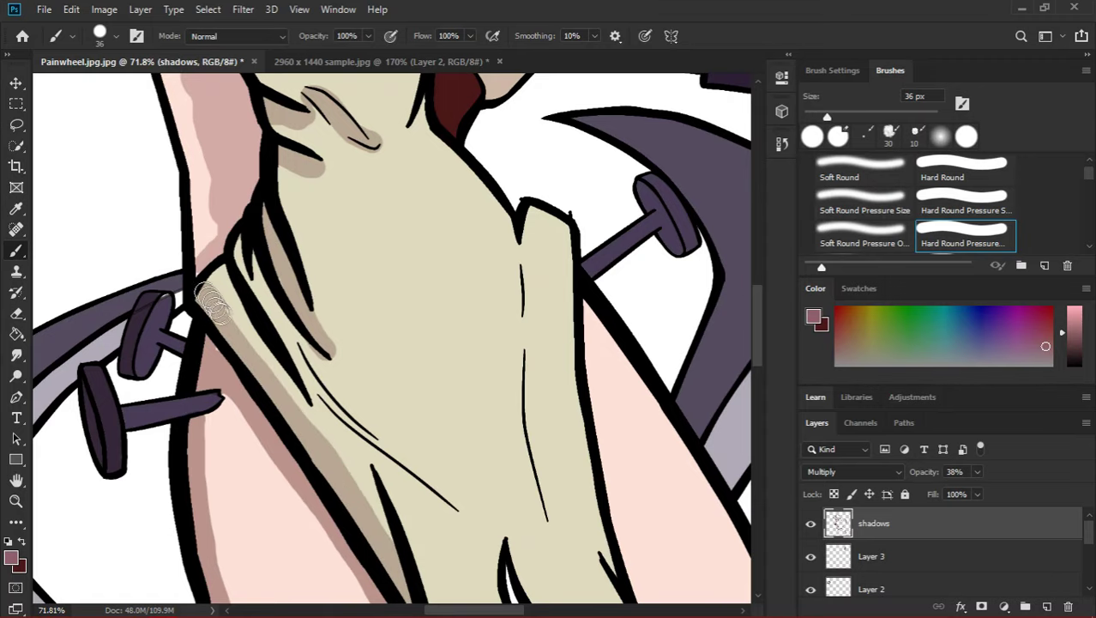
Shade the dress panel beside the thigh down to its torn hem, and the ragged lower tip of the adjoining panel.
{"action": "scroll", "coordinate": [301, 226], "scroll_direction": "down", "scroll_amount": 5}
{"action": "key", "text": "space"}
{"action": "left_click_drag", "start_coordinate": [548, 299], "coordinate": [437, 498]}
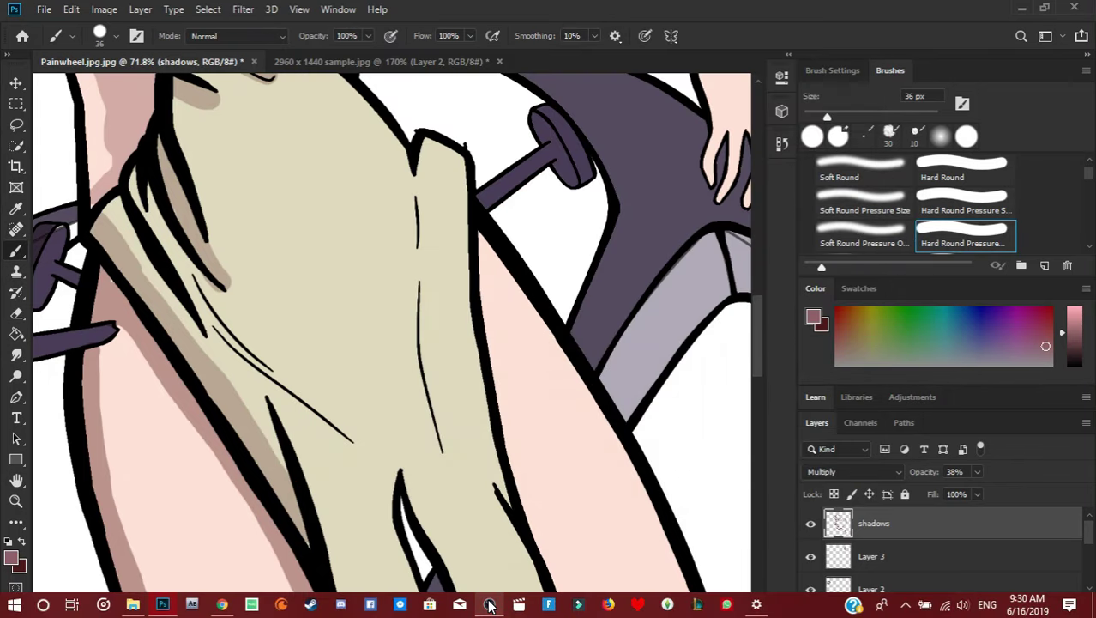
{"action": "scroll", "coordinate": [480, 352], "scroll_direction": "down", "scroll_amount": 5}
{"action": "scroll", "coordinate": [452, 464], "scroll_direction": "up", "scroll_amount": 2}
{"action": "mouse_move", "coordinate": [440, 296]}
{"action": "left_mouse_down"}
{"action": "mouse_move", "coordinate": [407, 506]}
{"action": "mouse_move", "coordinate": [458, 539]}
{"action": "mouse_move", "coordinate": [286, 200]}
{"action": "mouse_move", "coordinate": [291, 250]}
{"action": "left_mouse_up"}
{"action": "key", "text": "ctrl+z"}
{"action": "scroll", "coordinate": [321, 252], "scroll_direction": "down", "scroll_amount": 5}
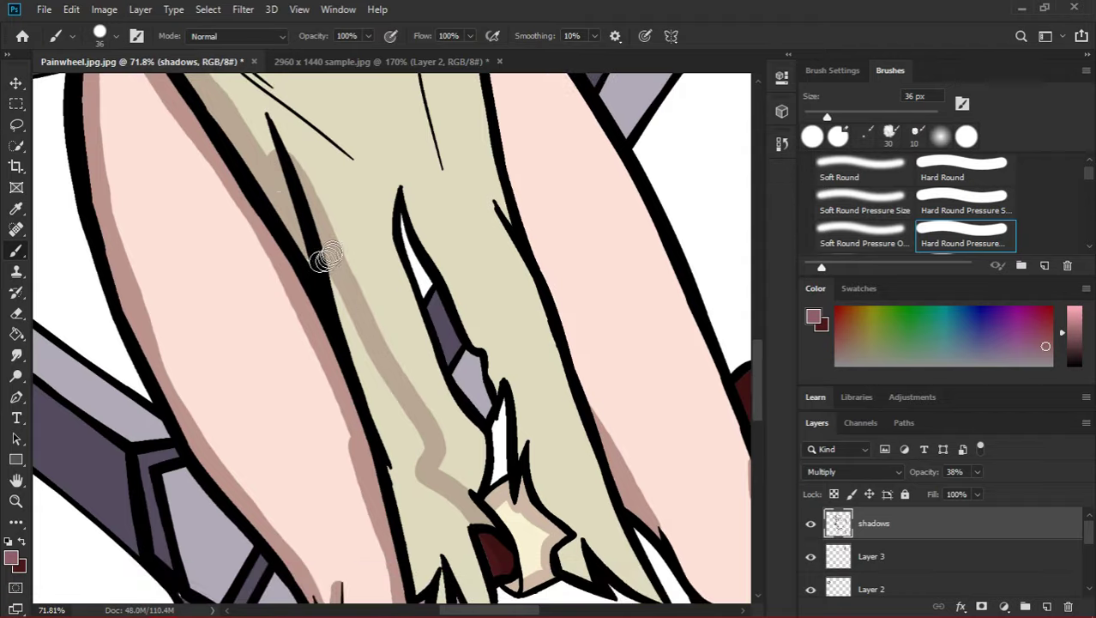
{"action": "mouse_move", "coordinate": [440, 422]}
{"action": "left_mouse_down"}
{"action": "mouse_move", "coordinate": [399, 313]}
{"action": "mouse_move", "coordinate": [426, 377]}
{"action": "mouse_move", "coordinate": [409, 292]}
{"action": "mouse_move", "coordinate": [459, 374]}
{"action": "left_mouse_up"}
{"action": "scroll", "coordinate": [416, 369], "scroll_direction": "up", "scroll_amount": 3}
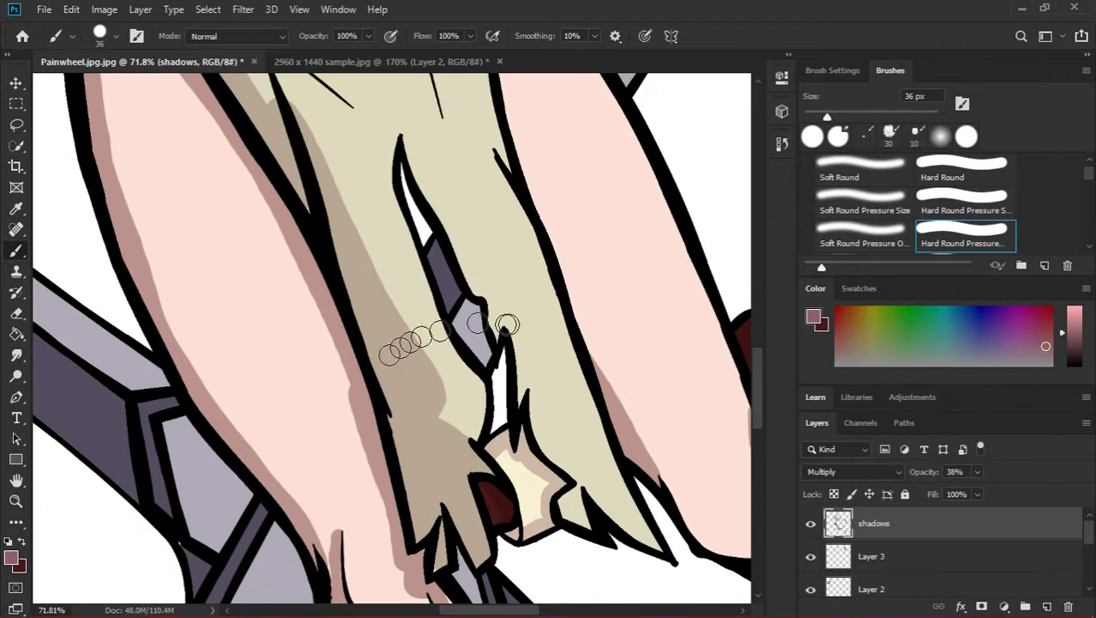
{"action": "left_click_drag", "start_coordinate": [653, 546], "coordinate": [571, 512]}
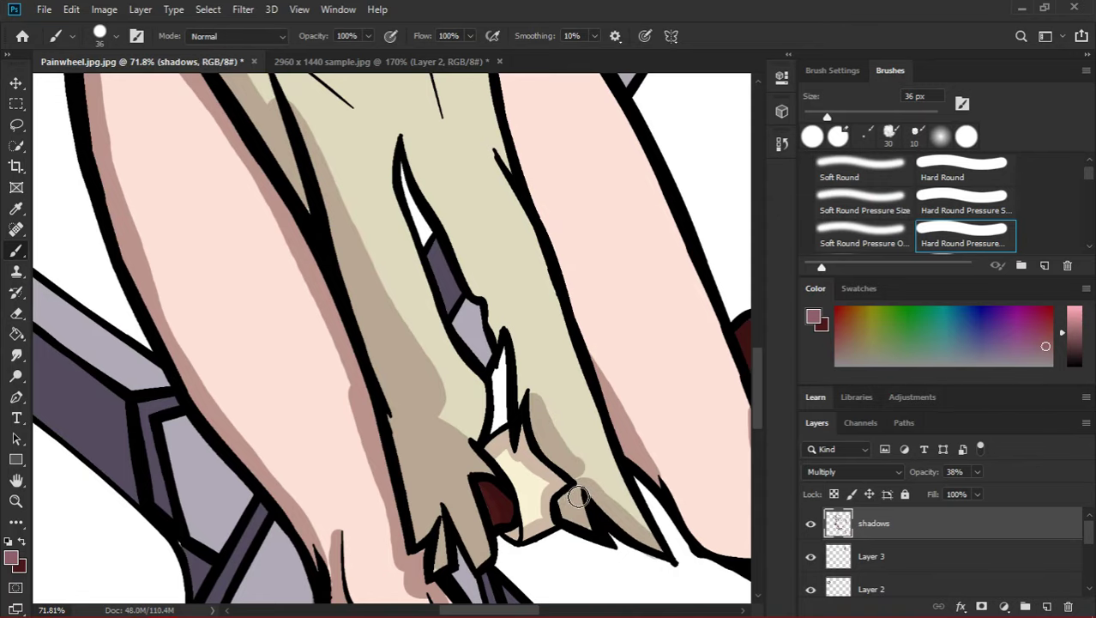
Shade along the vertical crease and the two diagonal creases across the skirt of the dress.
{"action": "scroll", "coordinate": [515, 429], "scroll_direction": "up", "scroll_amount": 8}
{"action": "left_click_drag", "start_coordinate": [438, 475], "coordinate": [391, 215]}
{"action": "scroll", "coordinate": [410, 292], "scroll_direction": "up", "scroll_amount": 1}
{"action": "left_click_drag", "start_coordinate": [210, 360], "coordinate": [293, 436]}
{"action": "left_click_drag", "start_coordinate": [214, 403], "coordinate": [352, 532]}
{"action": "scroll", "coordinate": [370, 512], "scroll_direction": "up", "scroll_amount": 3}
Shade the outer edge of the adjoining dress panel beside the short crease near the bent leg, and switch to the eraser.
{"action": "scroll", "coordinate": [371, 512], "scroll_direction": "down", "scroll_amount": 5}
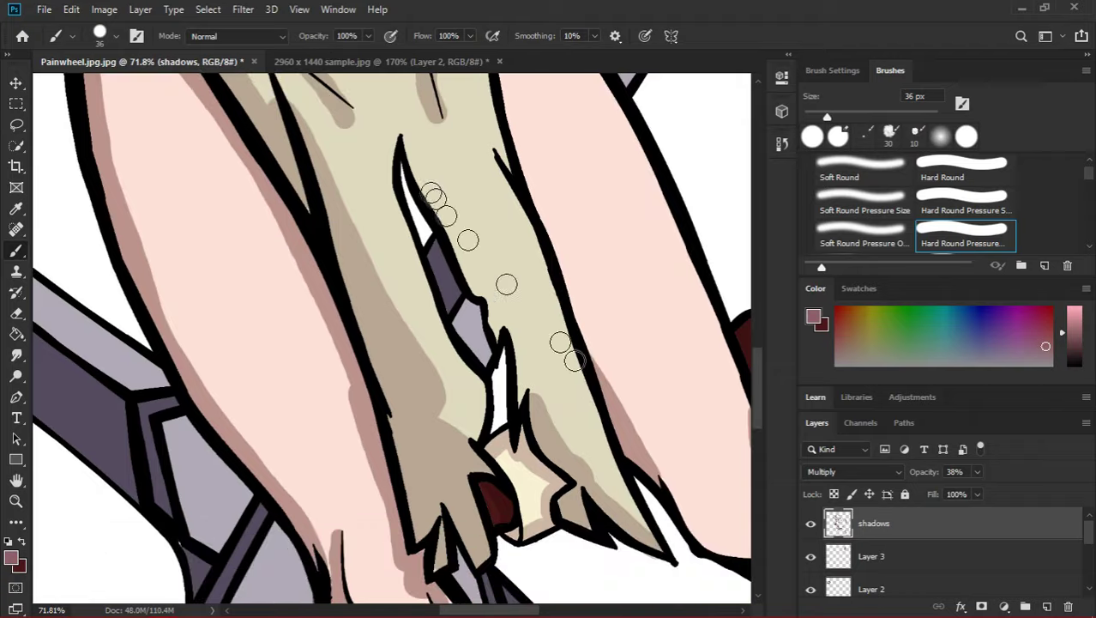
{"action": "scroll", "coordinate": [491, 276], "scroll_direction": "right", "scroll_amount": 3}
{"action": "left_click", "coordinate": [453, 424], "text": "alt"}
{"action": "mouse_move", "coordinate": [433, 424]}
{"action": "left_mouse_down"}
{"action": "mouse_move", "coordinate": [391, 380]}
{"action": "mouse_move", "coordinate": [272, 109]}
{"action": "left_mouse_up"}
{"action": "key", "text": "e"}
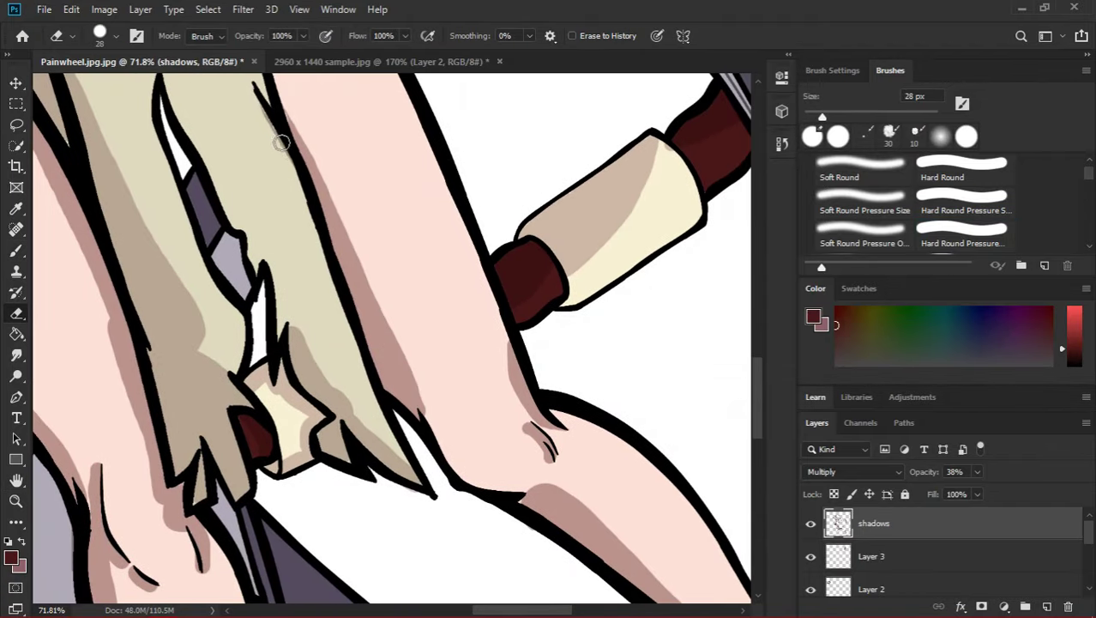
Fit the whole drawing in view and delete Layer 0 at the bottom of the layer stack.
{"action": "key", "text": "z"}
{"action": "left_click", "coordinate": [477, 34]}
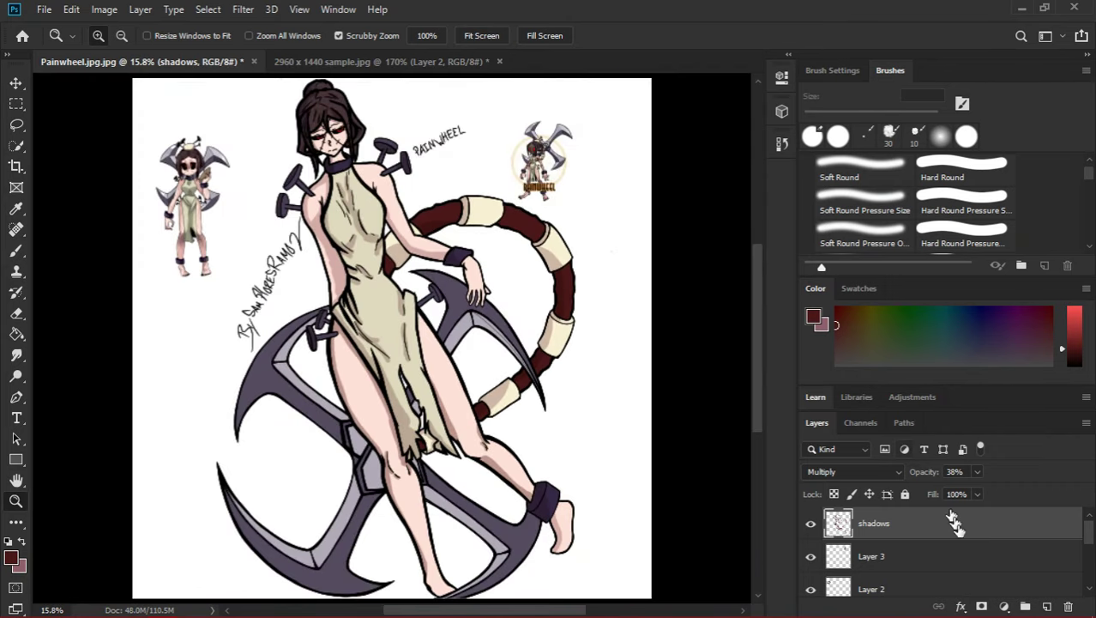
{"action": "scroll", "coordinate": [943, 532], "scroll_direction": "down", "scroll_amount": 3}
{"action": "left_click", "coordinate": [1065, 580]}
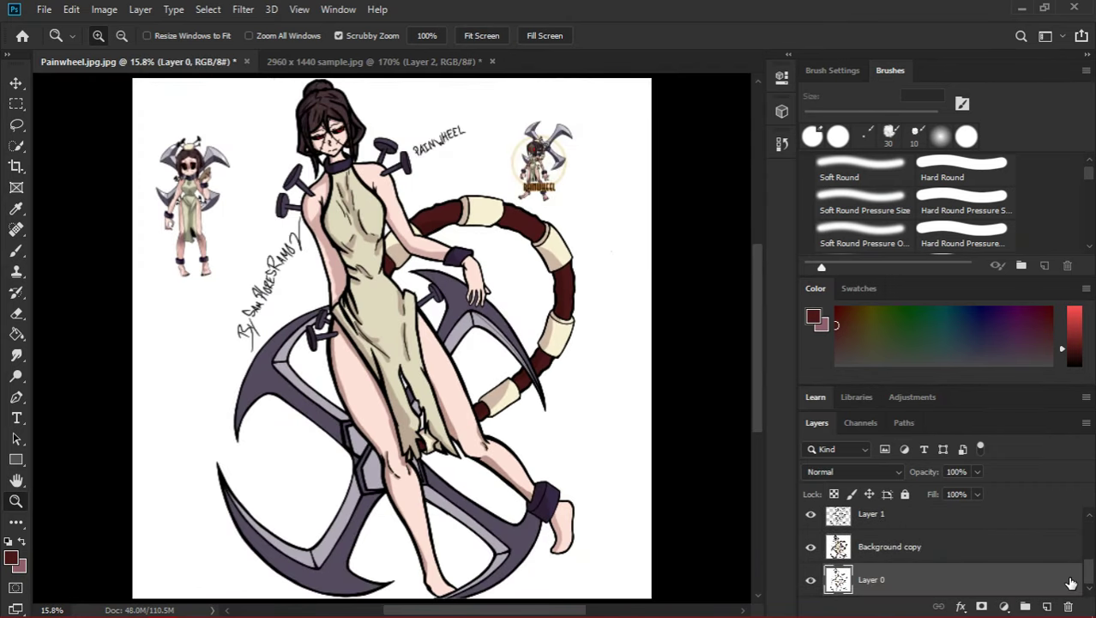
{"action": "left_click", "coordinate": [969, 556]}
{"action": "right_click", "coordinate": [916, 575]}
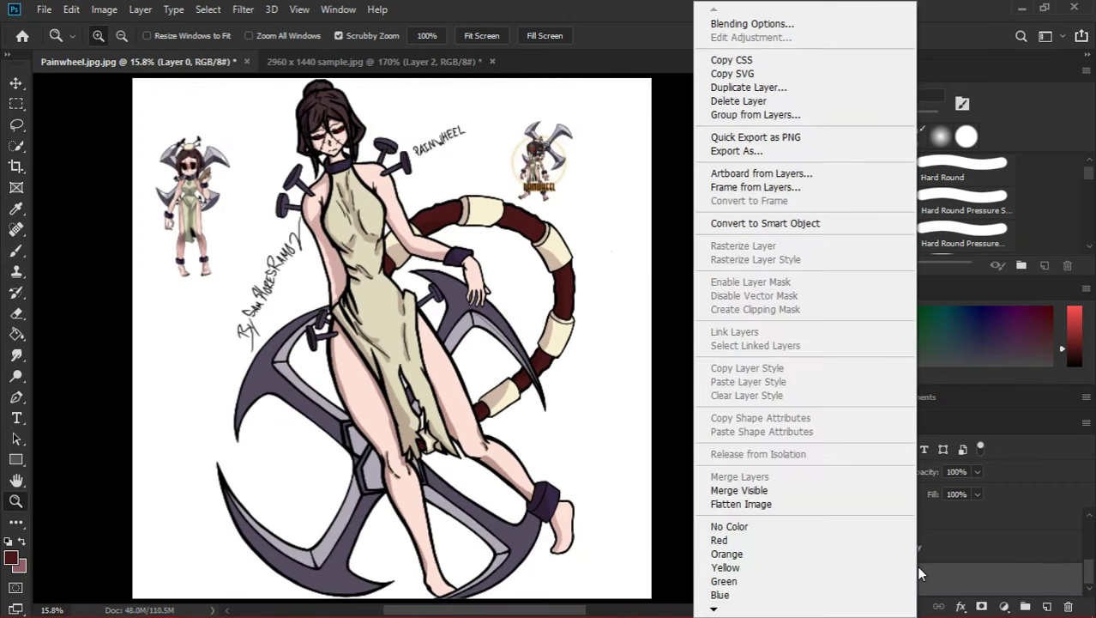
{"action": "left_click", "coordinate": [738, 100]}
{"action": "left_click", "coordinate": [477, 243]}
Hide the Layer 1 and Layer 1 copy line-art layers and look over the enlarged drawing without them.
{"action": "left_click", "coordinate": [838, 546]}
{"action": "left_click", "coordinate": [810, 514]}
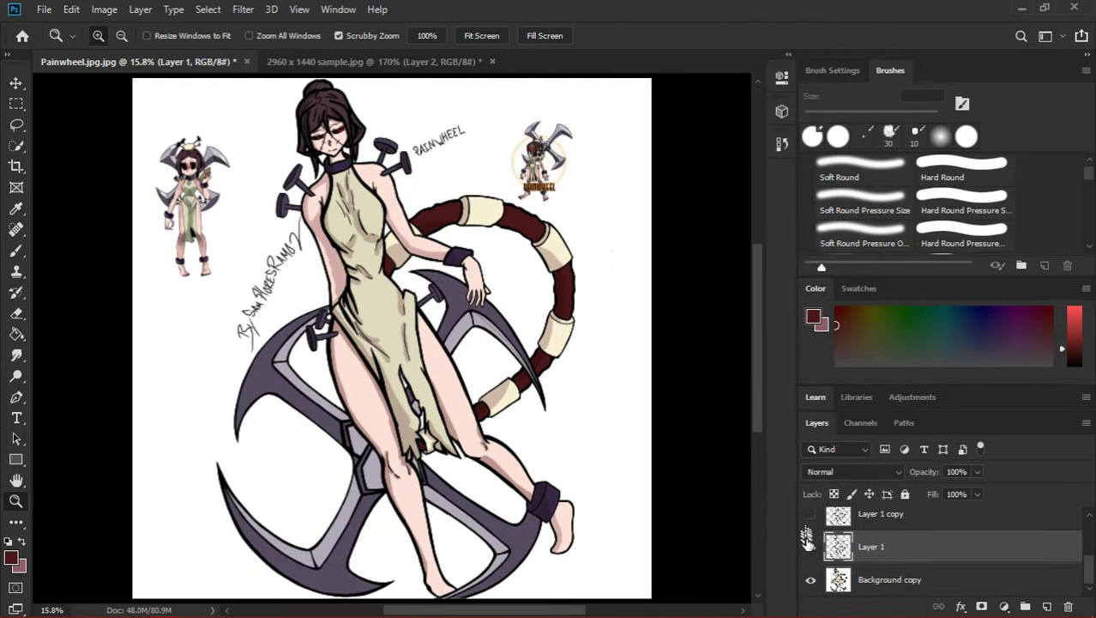
{"action": "left_click", "coordinate": [810, 547]}
{"action": "left_click", "coordinate": [423, 463]}
{"action": "left_click_drag", "start_coordinate": [395, 251], "coordinate": [395, 250]}
{"action": "key", "text": "h"}
{"action": "scroll", "coordinate": [448, 282], "scroll_direction": "down", "scroll_amount": 3}
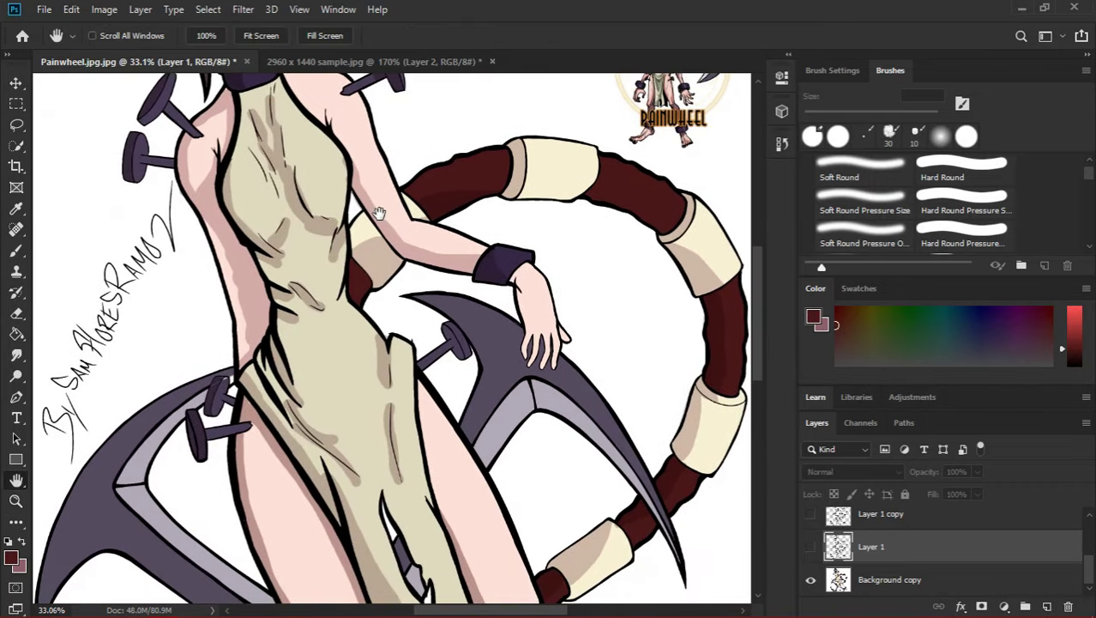
{"action": "scroll", "coordinate": [447, 282], "scroll_direction": "up", "scroll_amount": 5}
{"action": "scroll", "coordinate": [453, 282], "scroll_direction": "down", "scroll_amount": 10}
Compare the outlines across the whole figure with Layer 1 and Layer 1 copy shown and hidden.
{"action": "left_click", "coordinate": [811, 546]}
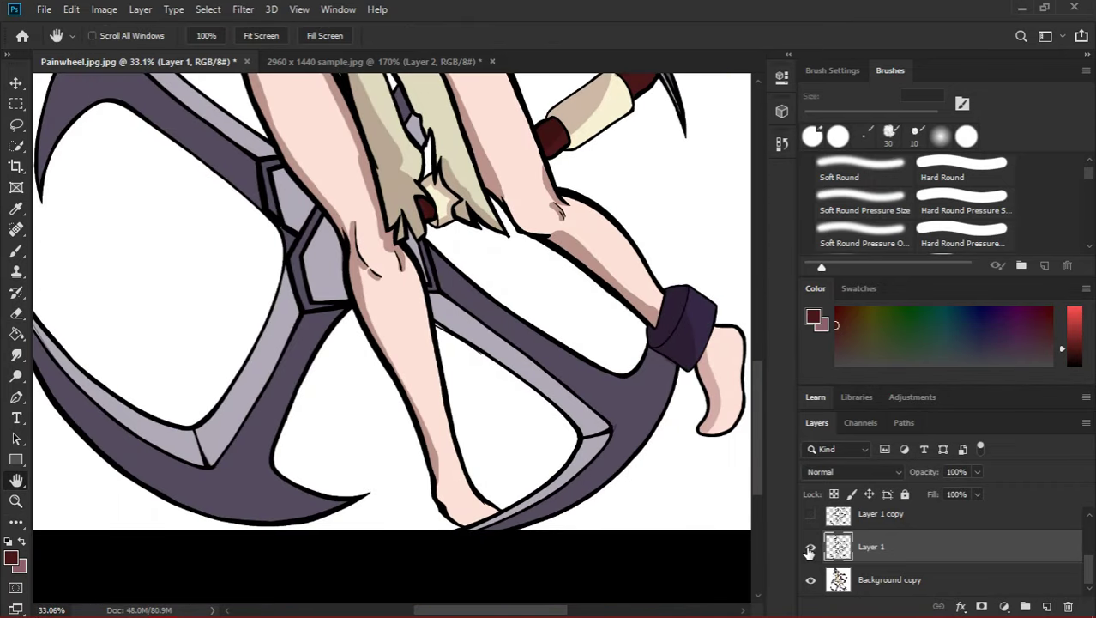
{"action": "left_click", "coordinate": [810, 547]}
{"action": "left_click", "coordinate": [810, 547]}
{"action": "scroll", "coordinate": [813, 553], "scroll_direction": "up", "scroll_amount": 3}
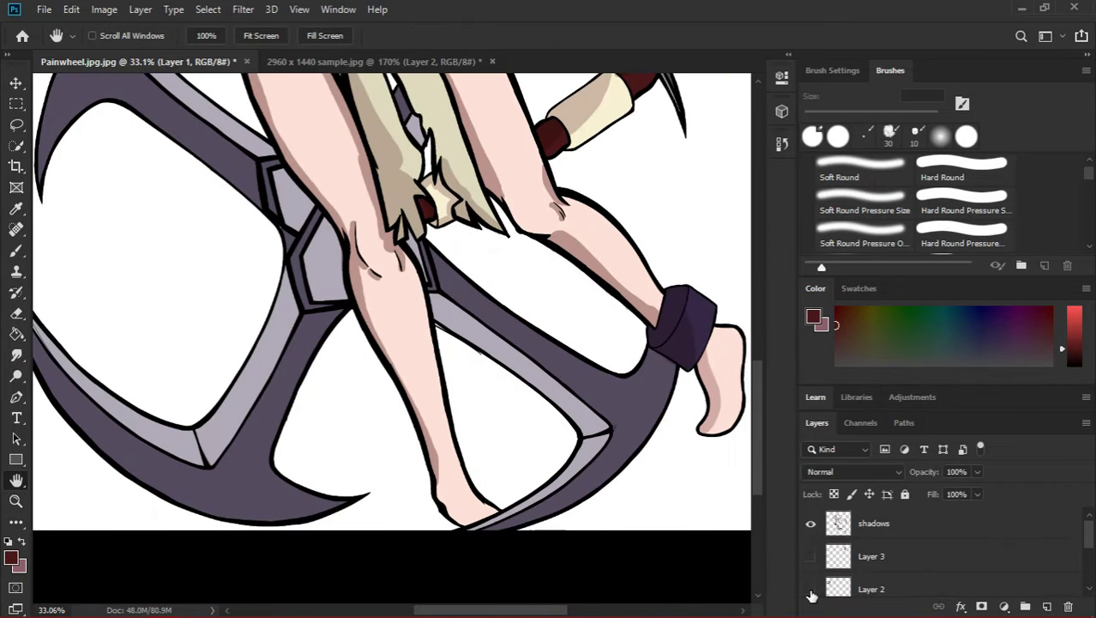
{"action": "scroll", "coordinate": [812, 592], "scroll_direction": "down", "scroll_amount": 3}
{"action": "scroll", "coordinate": [813, 566], "scroll_direction": "up", "scroll_amount": 3}
{"action": "scroll", "coordinate": [813, 558], "scroll_direction": "down", "scroll_amount": 3}
{"action": "left_click", "coordinate": [811, 546]}
{"action": "left_click", "coordinate": [811, 547]}
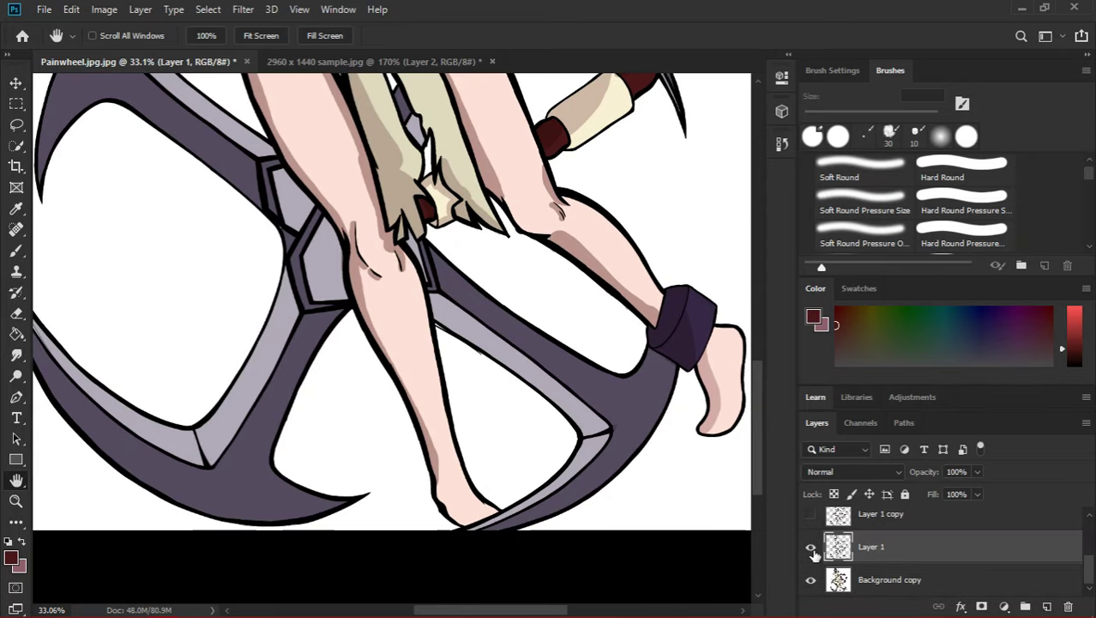
{"action": "left_click", "coordinate": [810, 546]}
{"action": "left_click", "coordinate": [810, 514]}
{"action": "left_click", "coordinate": [810, 547]}
{"action": "scroll", "coordinate": [677, 515], "scroll_direction": "up", "scroll_amount": 10}
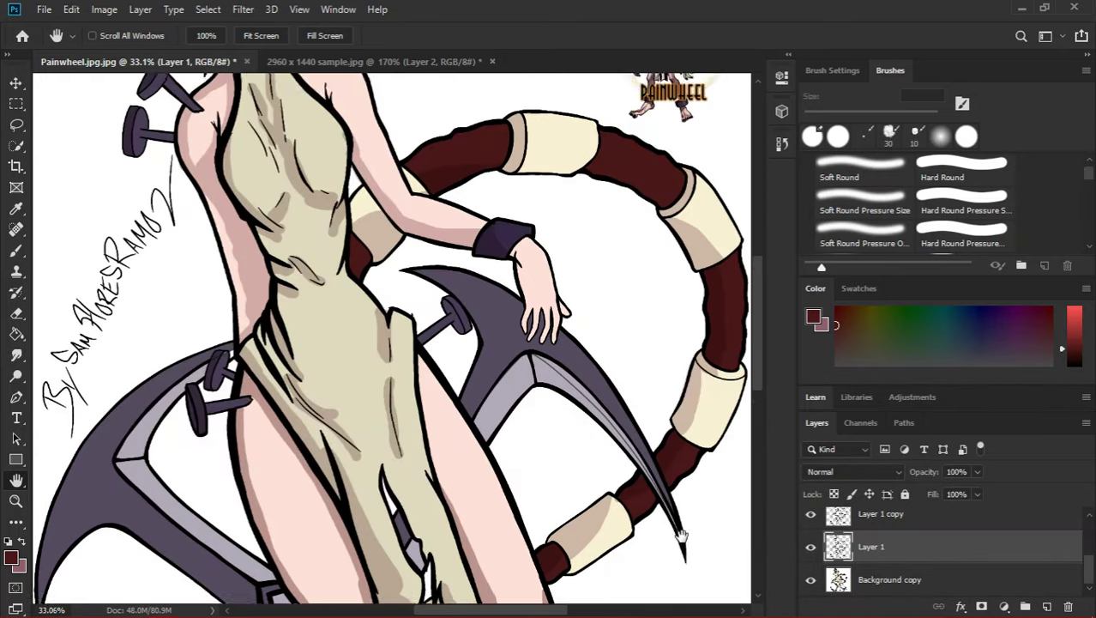
{"action": "left_click", "coordinate": [811, 547]}
{"action": "left_click", "coordinate": [811, 546]}
{"action": "left_click", "coordinate": [810, 547]}
{"action": "left_click", "coordinate": [811, 514]}
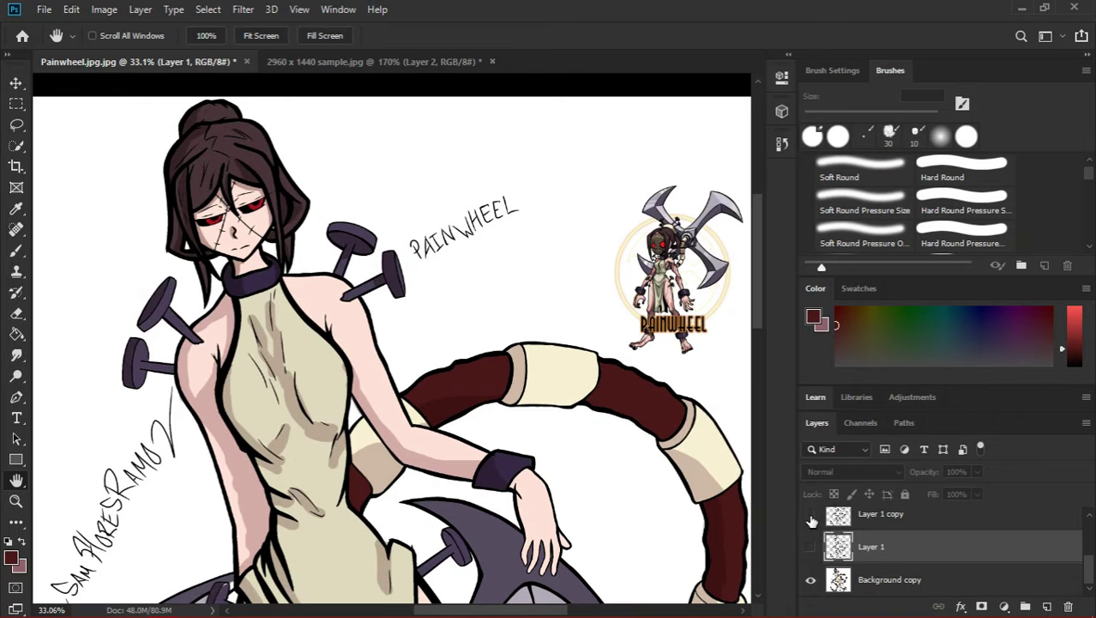
{"action": "scroll", "coordinate": [706, 421], "scroll_direction": "down", "scroll_amount": 8}
{"action": "scroll", "coordinate": [707, 421], "scroll_direction": "up", "scroll_amount": 8}
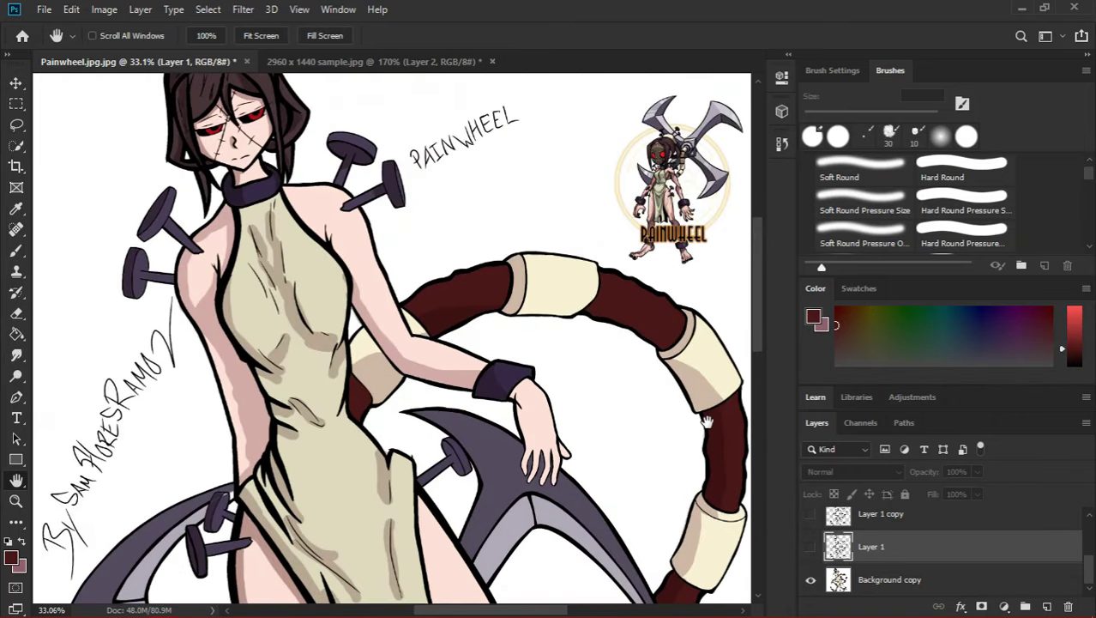
Fit the whole drawing in view and delete Layer 2, which holds the small standing character reference.
{"action": "key", "text": "z"}
{"action": "left_click", "coordinate": [490, 35]}
{"action": "key", "text": "v"}
{"action": "scroll", "coordinate": [852, 542], "scroll_direction": "up", "scroll_amount": 3}
{"action": "left_click", "coordinate": [851, 543]}
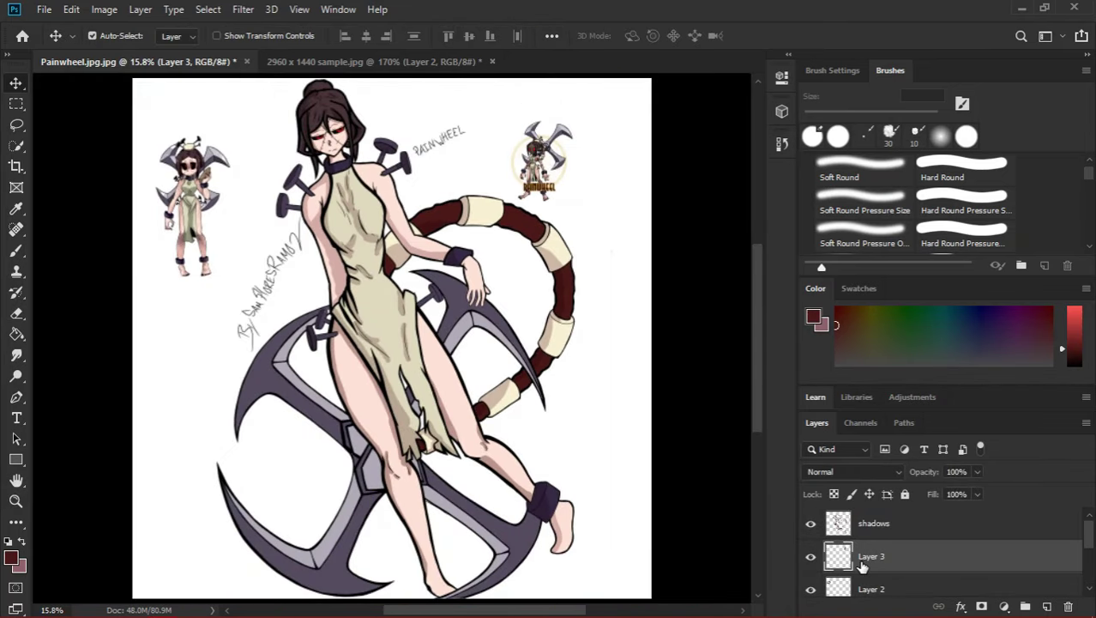
{"action": "left_click_drag", "start_coordinate": [538, 185], "coordinate": [574, 174]}
{"action": "right_click", "coordinate": [888, 587]}
{"action": "left_click", "coordinate": [738, 105]}
{"action": "left_click", "coordinate": [474, 243]}
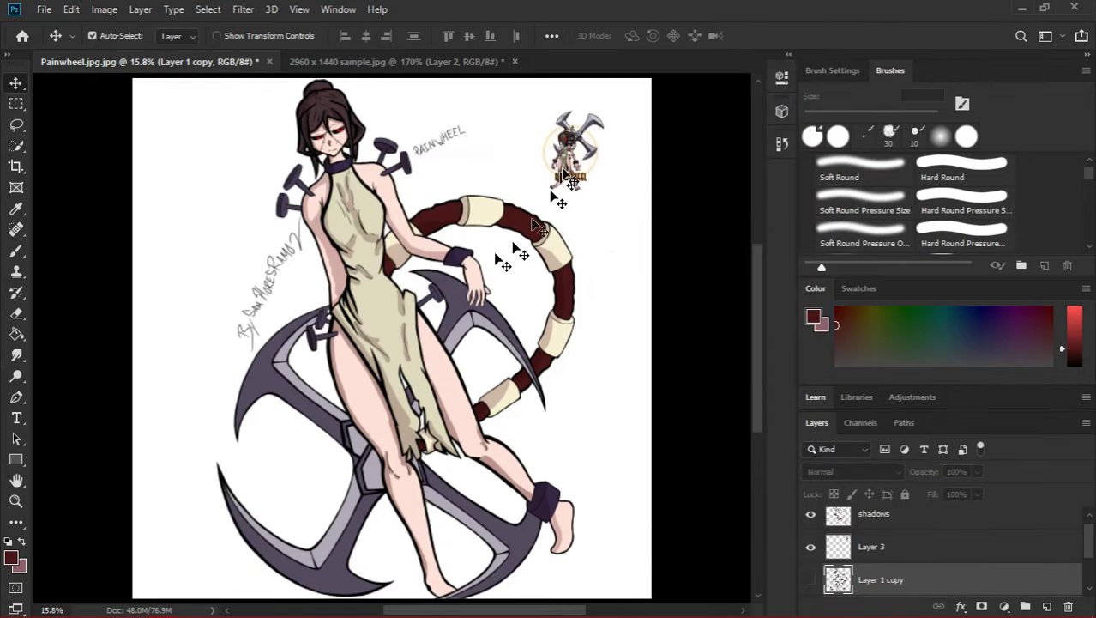
Delete Layer 3, which holds the Painwheel logo reference image.
{"action": "right_click", "coordinate": [577, 156]}
{"action": "right_click", "coordinate": [863, 546]}
{"action": "left_click", "coordinate": [909, 98]}
{"action": "left_click", "coordinate": [473, 243]}
{"action": "scroll", "coordinate": [875, 556], "scroll_direction": "down", "scroll_amount": 1}
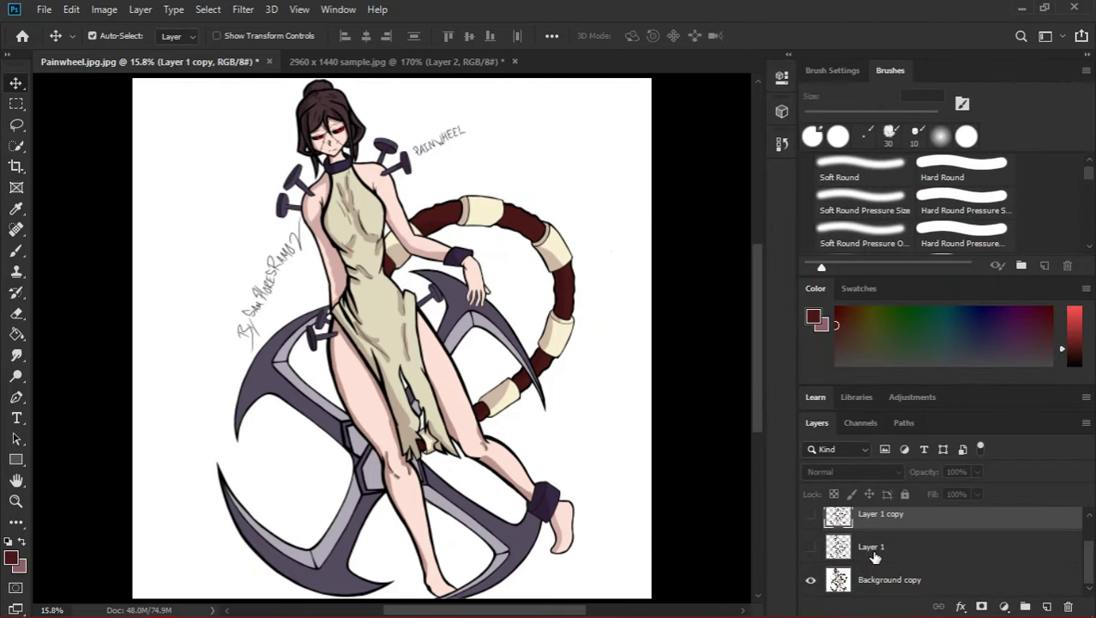
{"action": "scroll", "coordinate": [858, 551], "scroll_direction": "up", "scroll_amount": 1}
{"action": "scroll", "coordinate": [858, 552], "scroll_direction": "down", "scroll_amount": 1}
{"action": "right_click", "coordinate": [861, 549]}
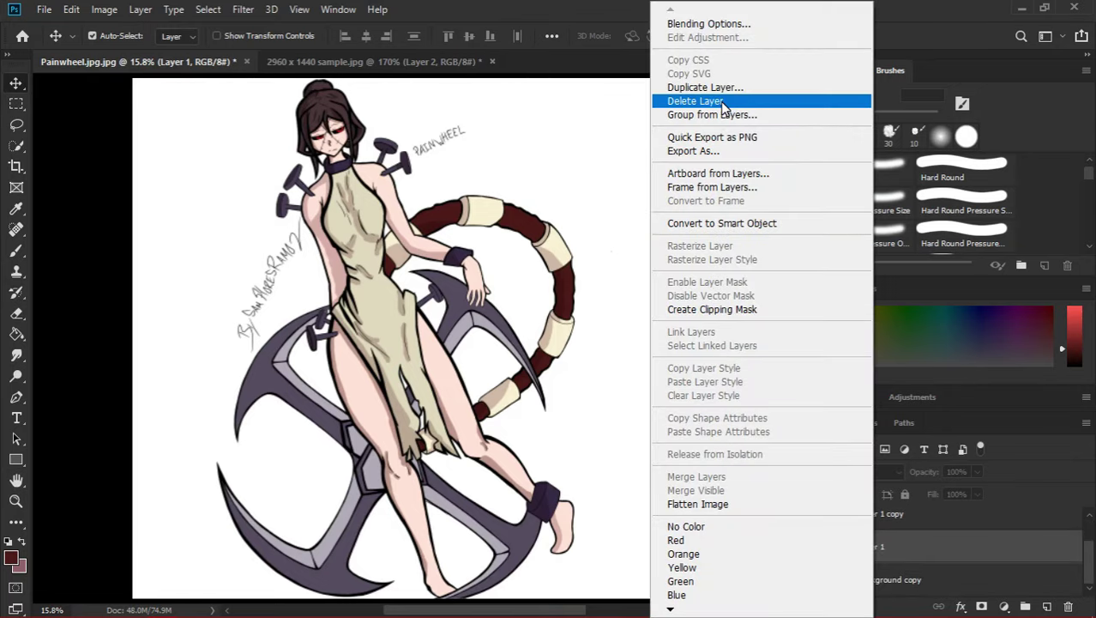
Create a new layer directly below the shadows layer and name it Background color.
{"action": "scroll", "coordinate": [862, 557], "scroll_direction": "up", "scroll_amount": 1}
{"action": "left_click", "coordinate": [1046, 606]}
{"action": "left_click_drag", "start_coordinate": [946, 578], "coordinate": [914, 556]}
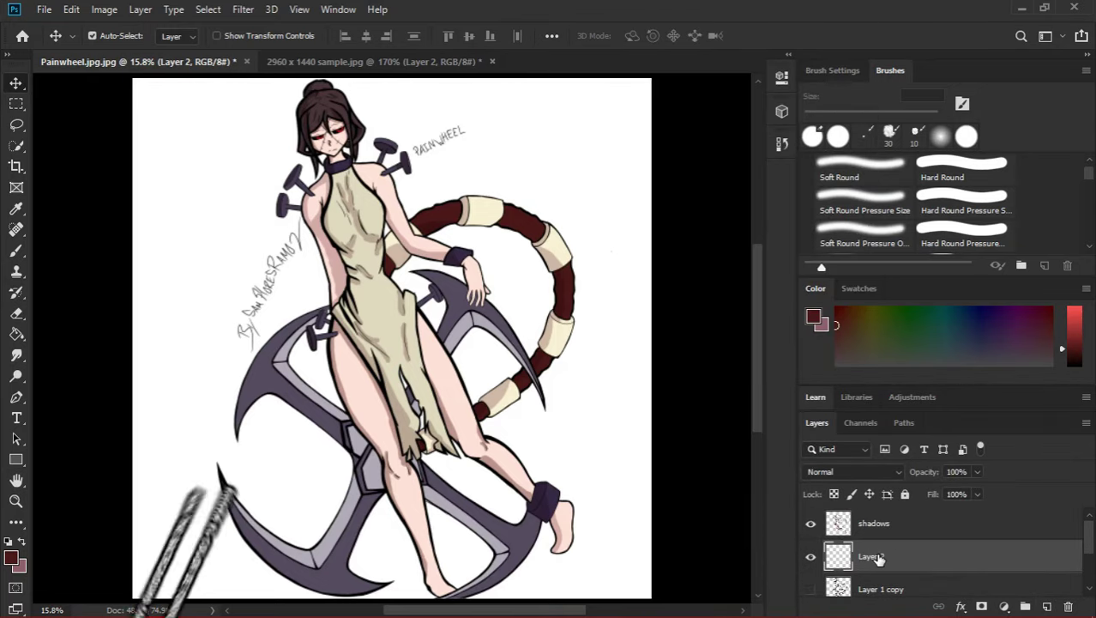
{"action": "double_click", "coordinate": [874, 556]}
{"action": "type", "text": "Background color"}
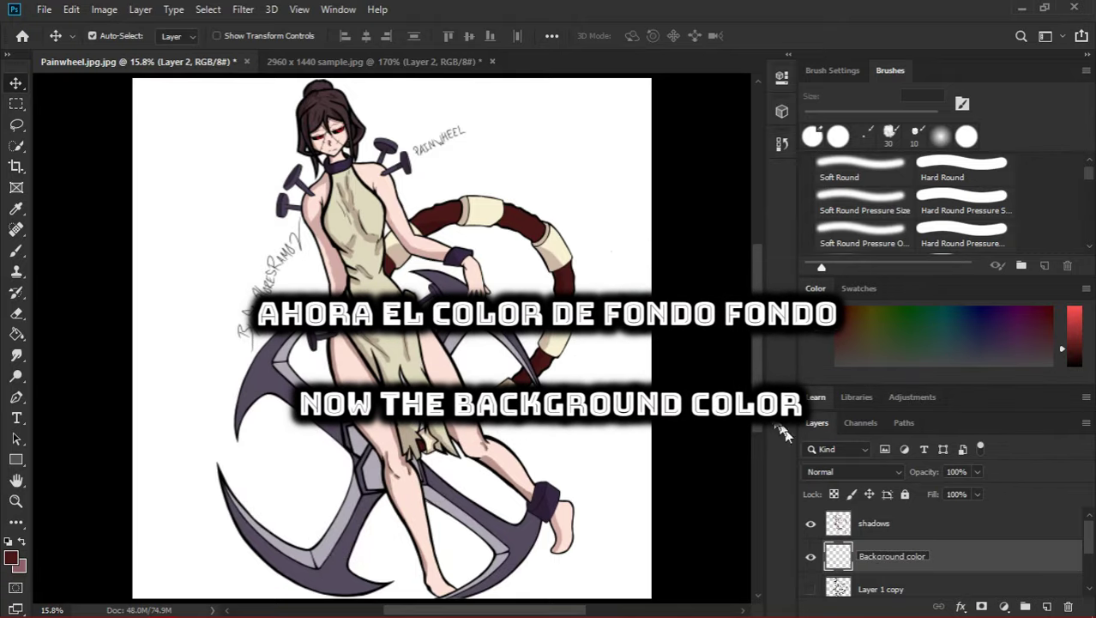
Try a dark purple fill on the Background color layer, both in place and moved just above Background copy, undoing each fill.
{"action": "type", "text": "g"}
{"action": "left_click", "coordinate": [624, 367]}
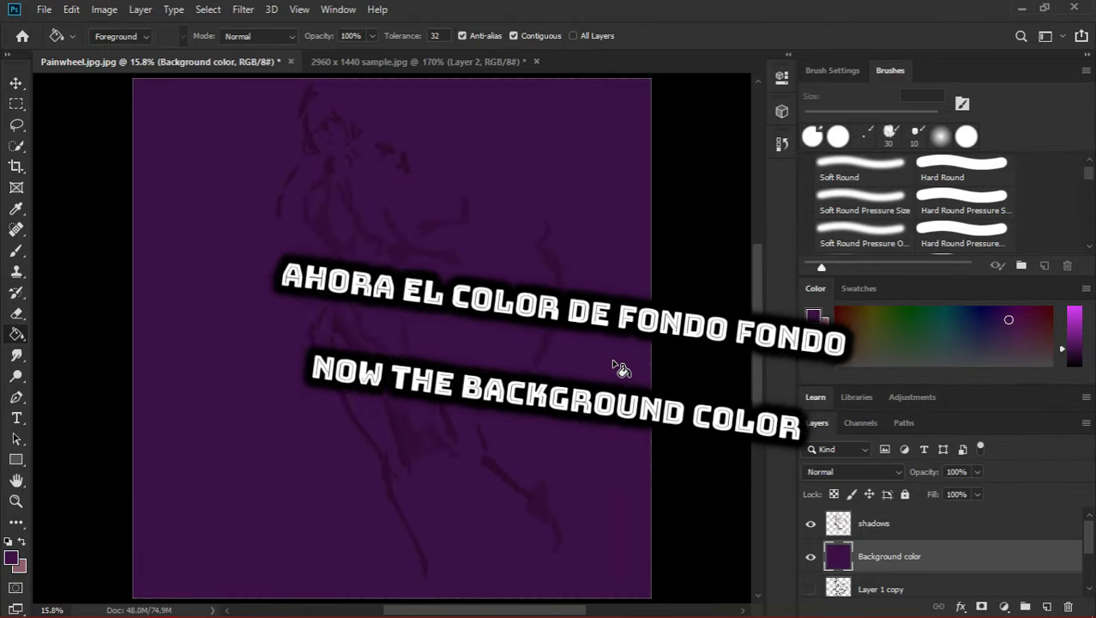
{"action": "key", "text": "ctrl+z"}
{"action": "left_click_drag", "start_coordinate": [890, 555], "coordinate": [891, 590]}
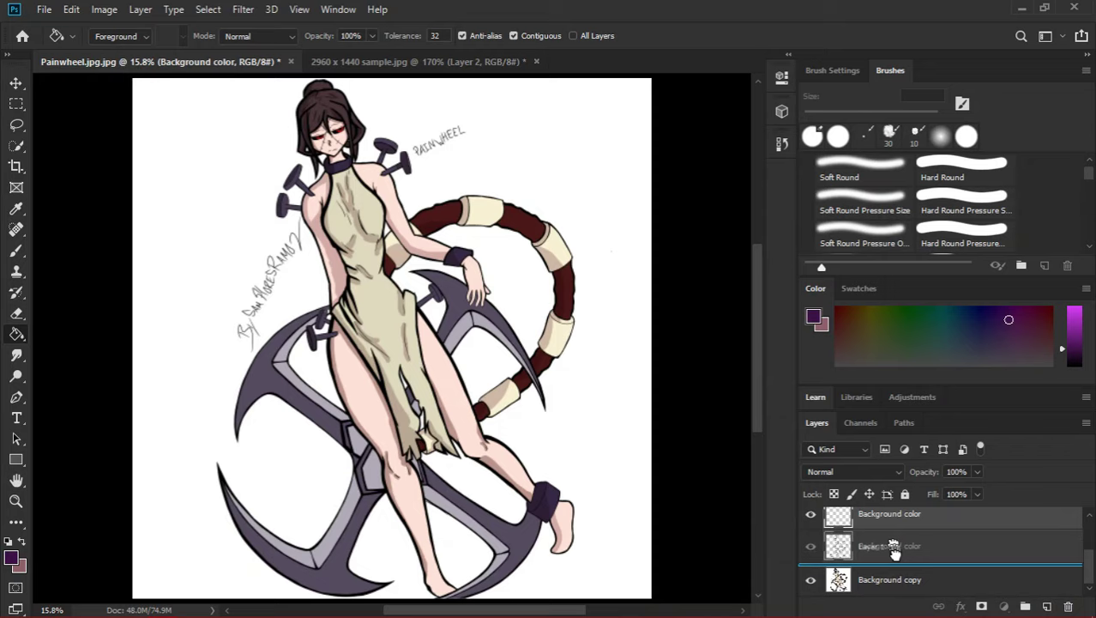
{"action": "left_click", "coordinate": [577, 463]}
{"action": "key", "text": "ctrl+z"}
{"action": "left_click", "coordinate": [603, 444]}
{"action": "key", "text": "ctrl+z"}
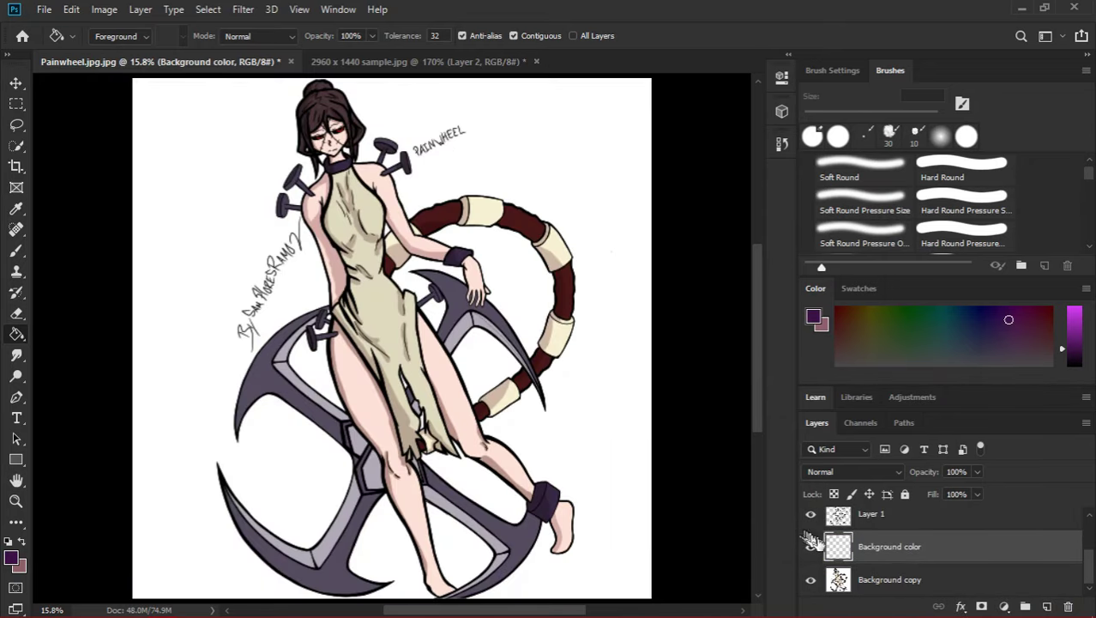
Undo the new layer's move and renaming, and delete that empty layer.
{"action": "key", "text": "ctrl+z"}
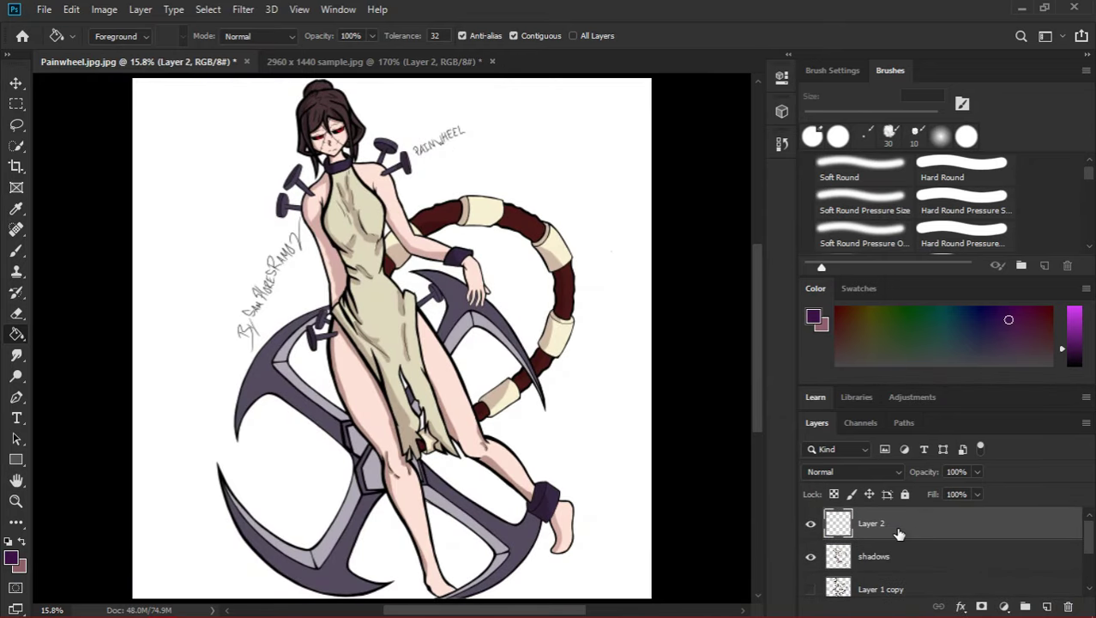
{"action": "right_click", "coordinate": [898, 529]}
{"action": "left_click", "coordinate": [719, 102]}
{"action": "left_click", "coordinate": [482, 243]}
Try dark purple fills on Background copy around the figure and in the gaps between blades and tail, and undo them.
{"action": "left_click", "coordinate": [932, 586]}
{"action": "left_click", "coordinate": [605, 454]}
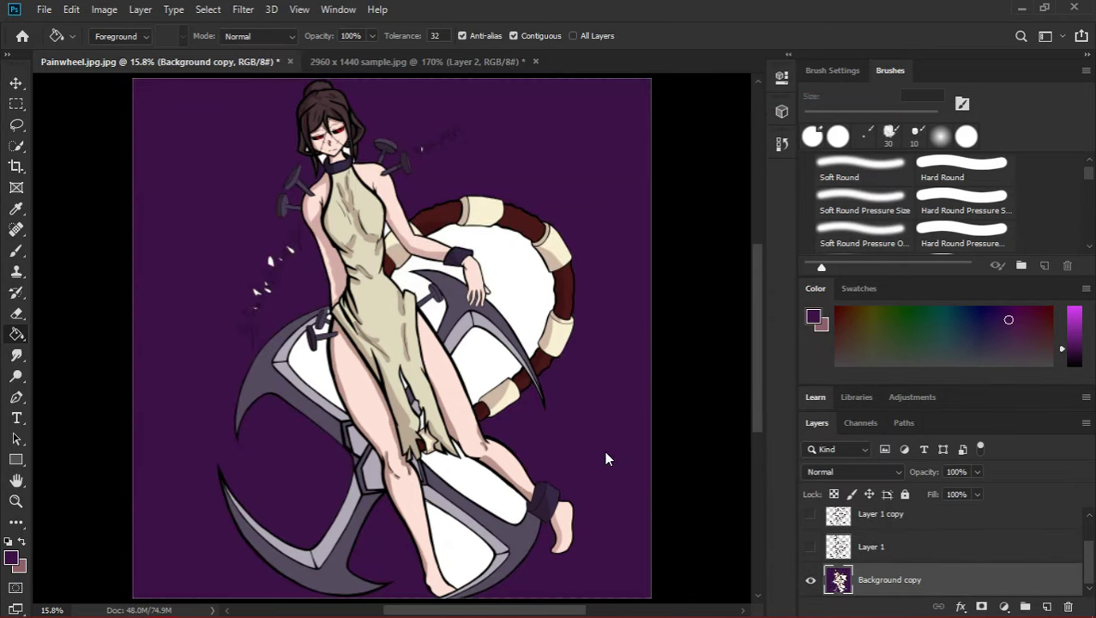
{"action": "left_click", "coordinate": [435, 327]}
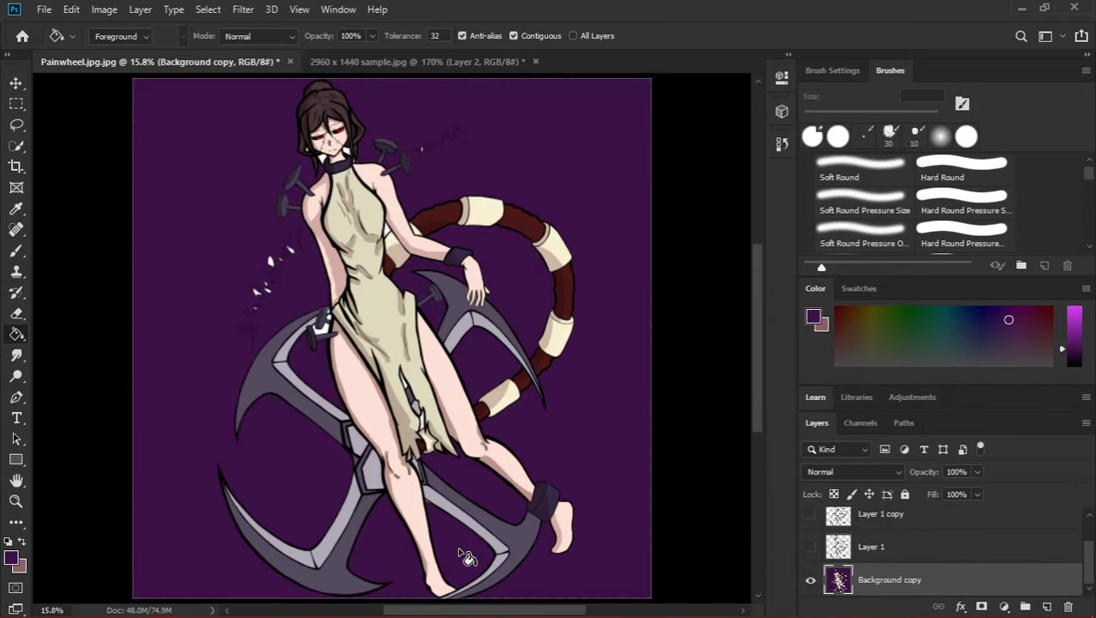
{"action": "key", "text": "ctrl+z"}
{"action": "key", "text": "ctrl+z"}
{"action": "key", "text": "ctrl+z"}
{"action": "key", "text": "ctrl+z"}
{"action": "key", "text": "ctrl+shift+z"}
{"action": "key", "text": "ctrl+shift+z"}
{"action": "key", "text": "ctrl+shift+z"}
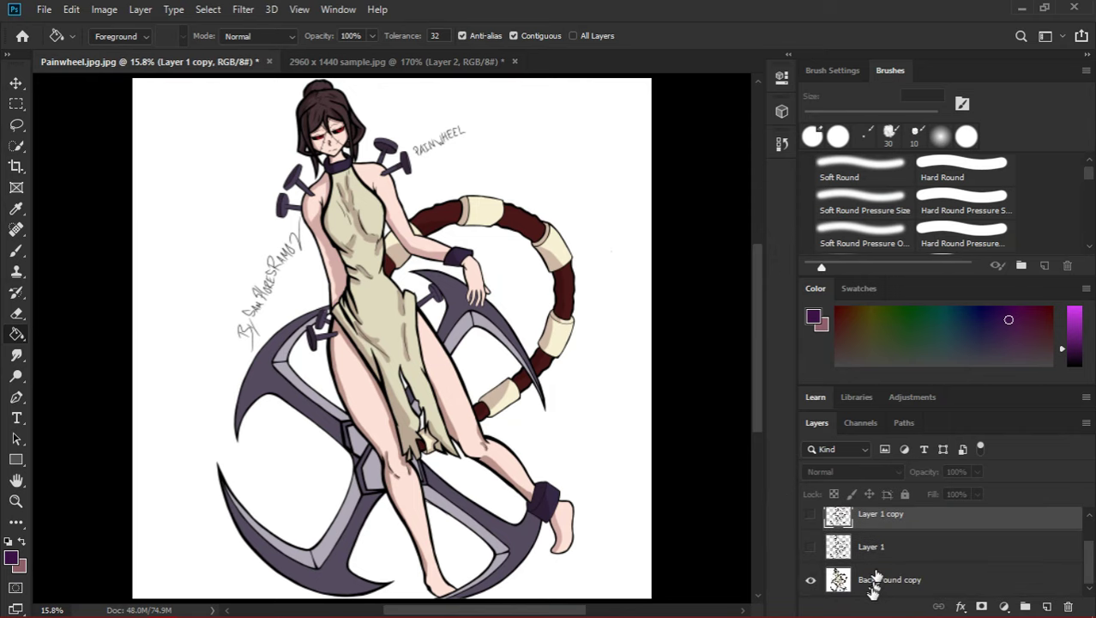
Pick a brighter purple as the foreground colour and undo the latest trial changes.
{"action": "key", "text": "z"}
{"action": "left_click_drag", "start_coordinate": [521, 331], "coordinate": [549, 331]}
{"action": "key", "text": "ctrl+z"}
{"action": "key", "text": "ctrl+z"}
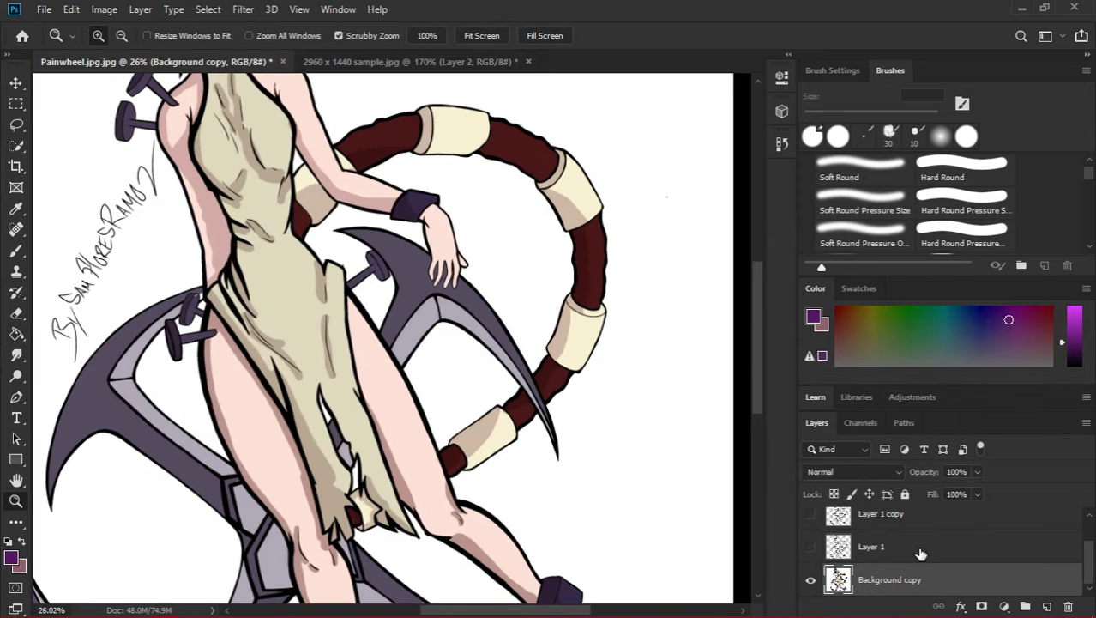
{"action": "scroll", "coordinate": [898, 533], "scroll_direction": "down", "scroll_amount": 2}
Duplicate the Background copy layer.
{"action": "left_click", "coordinate": [881, 573]}
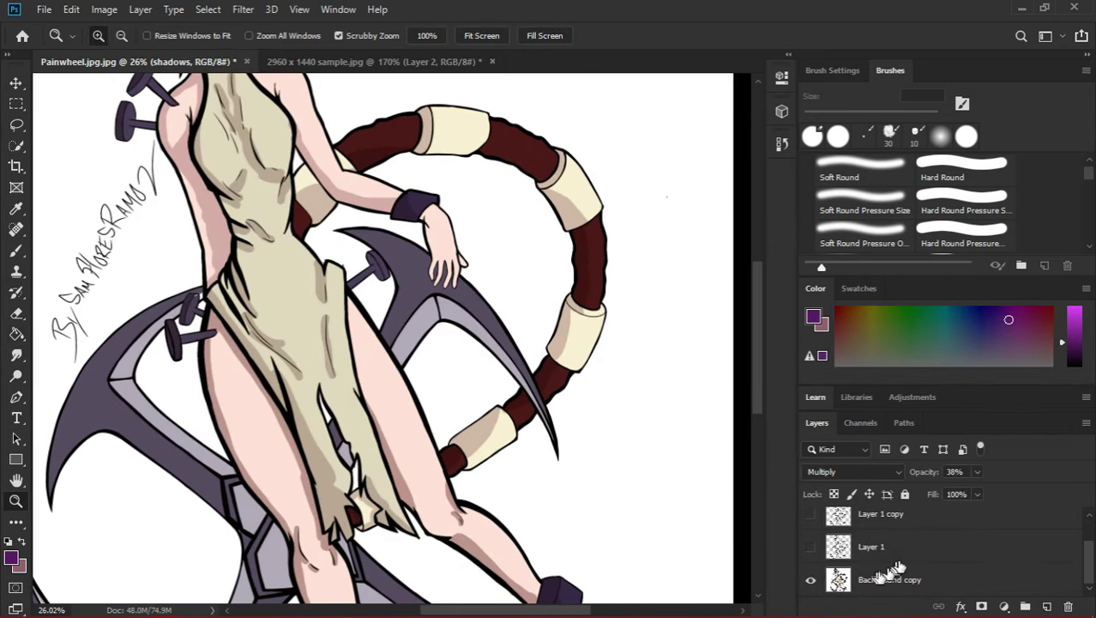
{"action": "right_click", "coordinate": [881, 573]}
{"action": "key", "text": "Escape"}
{"action": "mouse_move", "coordinate": [198, 324]}
{"action": "left_mouse_down"}
{"action": "mouse_move", "coordinate": [293, 404]}
{"action": "mouse_move", "coordinate": [296, 385]}
{"action": "mouse_move", "coordinate": [368, 395]}
{"action": "left_mouse_up"}
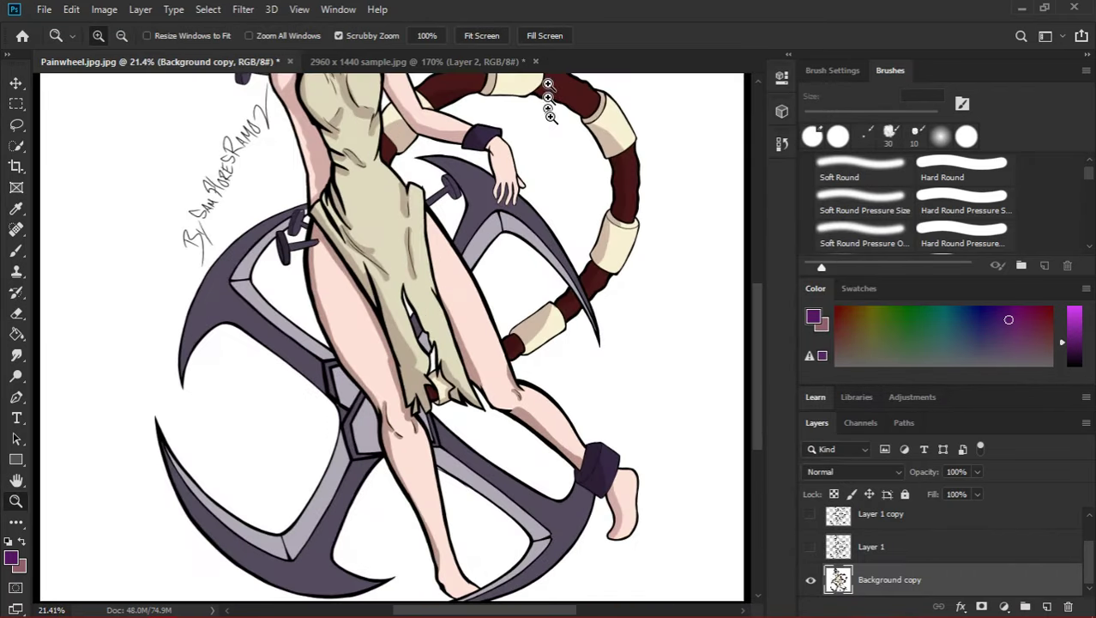
{"action": "right_click", "coordinate": [947, 576]}
{"action": "left_click", "coordinate": [780, 87]}
{"action": "left_click", "coordinate": [673, 164]}
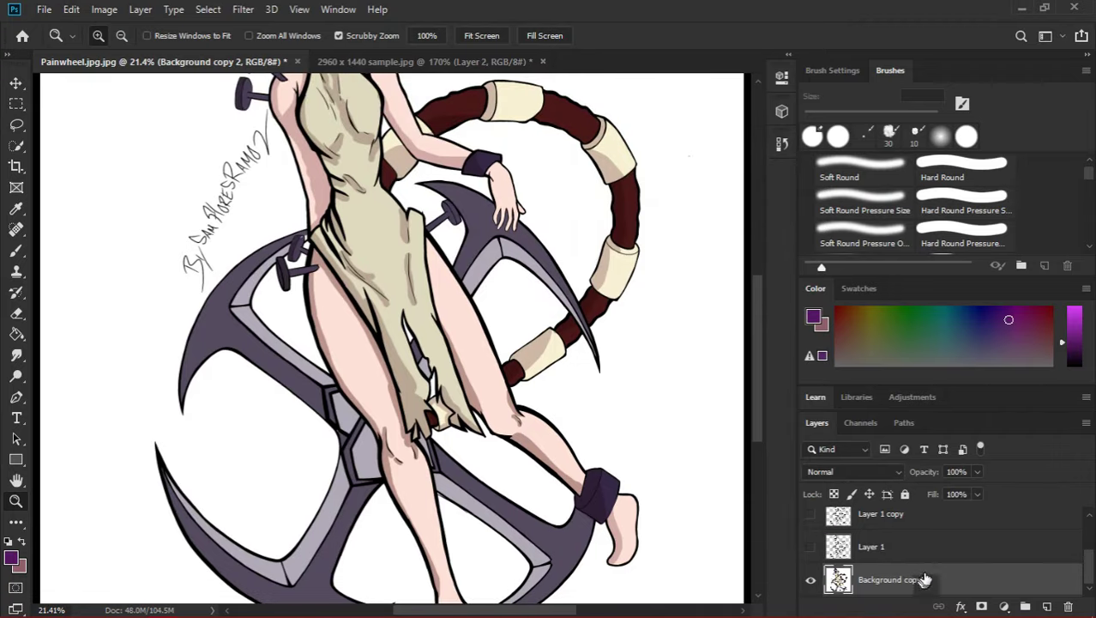
Switch to the eraser and set its size to 432 px.
{"action": "key", "text": "b"}
{"action": "right_click", "coordinate": [512, 330]}
{"action": "left_click_drag", "start_coordinate": [554, 336], "coordinate": [577, 336]}
{"action": "left_click", "coordinate": [580, 271]}
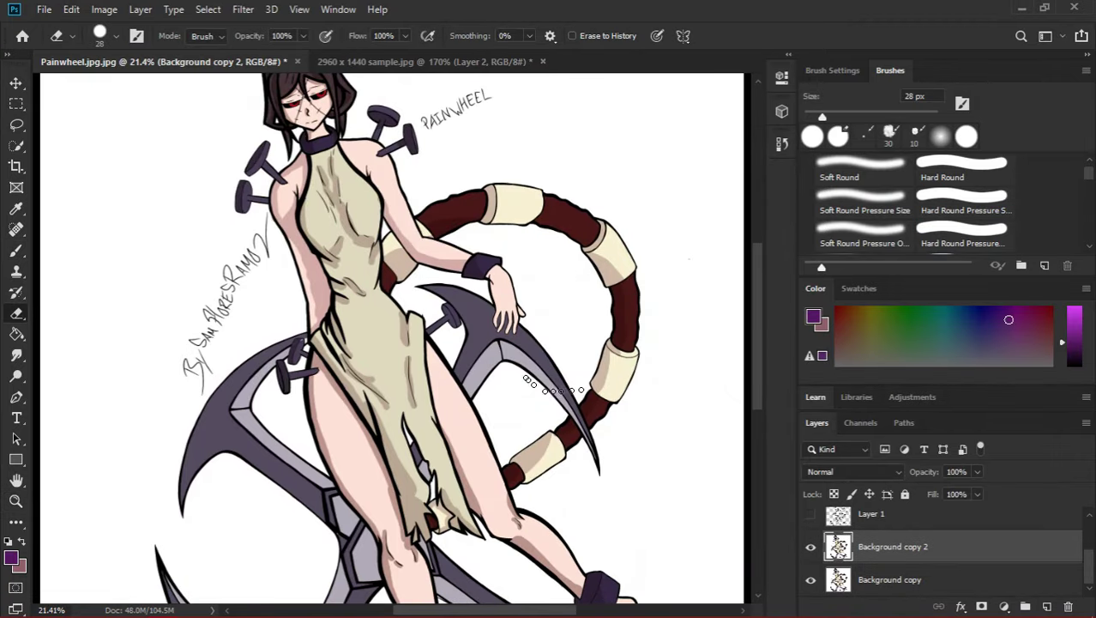
{"action": "right_click", "coordinate": [581, 391]}
{"action": "left_click_drag", "start_coordinate": [661, 359], "coordinate": [755, 359]}
{"action": "key", "text": "Return"}
{"action": "right_click", "coordinate": [592, 283]}
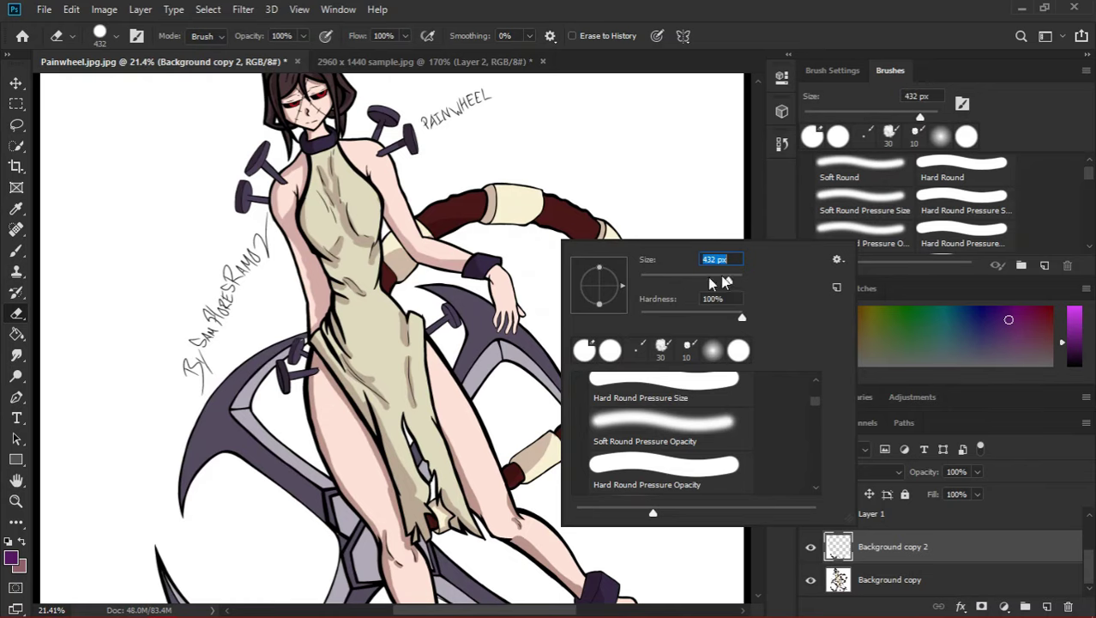
{"action": "key", "text": "Return"}
Hide Background copy and erase the figure, tail and blades from the Background copy 2 layer.
{"action": "left_click", "coordinate": [811, 580]}
{"action": "left_click", "coordinate": [811, 580]}
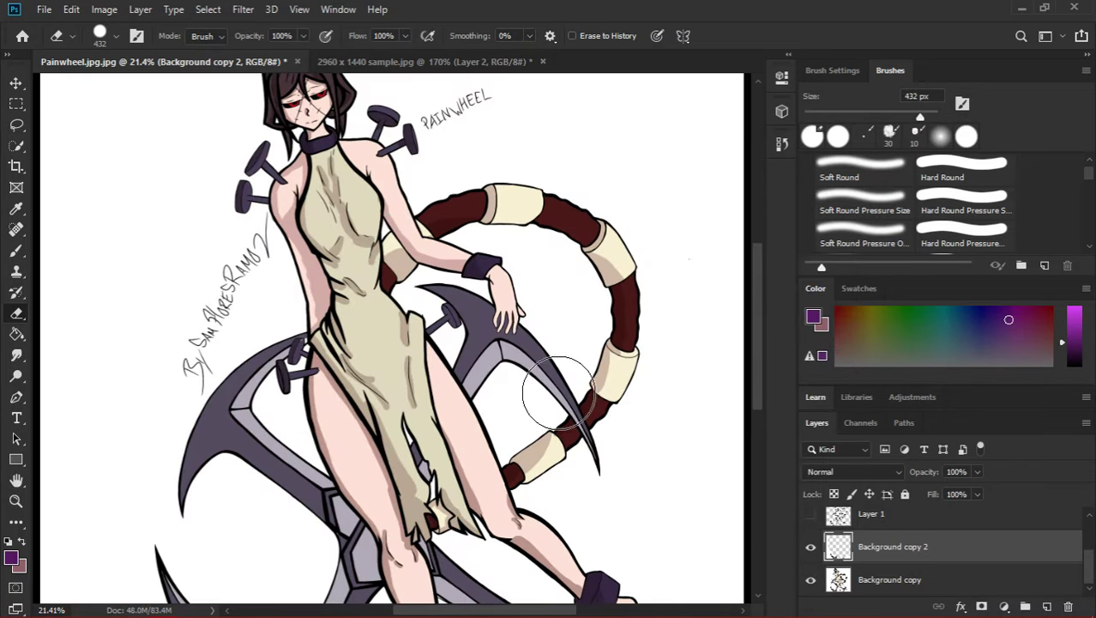
{"action": "left_click", "coordinate": [810, 578]}
{"action": "left_click_drag", "start_coordinate": [497, 369], "coordinate": [391, 326]}
{"action": "mouse_move", "coordinate": [310, 217]}
{"action": "left_mouse_down"}
{"action": "mouse_move", "coordinate": [245, 176]}
{"action": "mouse_move", "coordinate": [274, 82]}
{"action": "mouse_move", "coordinate": [280, 131]}
{"action": "mouse_move", "coordinate": [311, 182]}
{"action": "mouse_move", "coordinate": [386, 219]}
{"action": "mouse_move", "coordinate": [340, 283]}
{"action": "mouse_move", "coordinate": [307, 269]}
{"action": "mouse_move", "coordinate": [543, 279]}
{"action": "mouse_move", "coordinate": [588, 440]}
{"action": "left_mouse_up"}
{"action": "scroll", "coordinate": [276, 172], "scroll_direction": "up", "scroll_amount": 2}
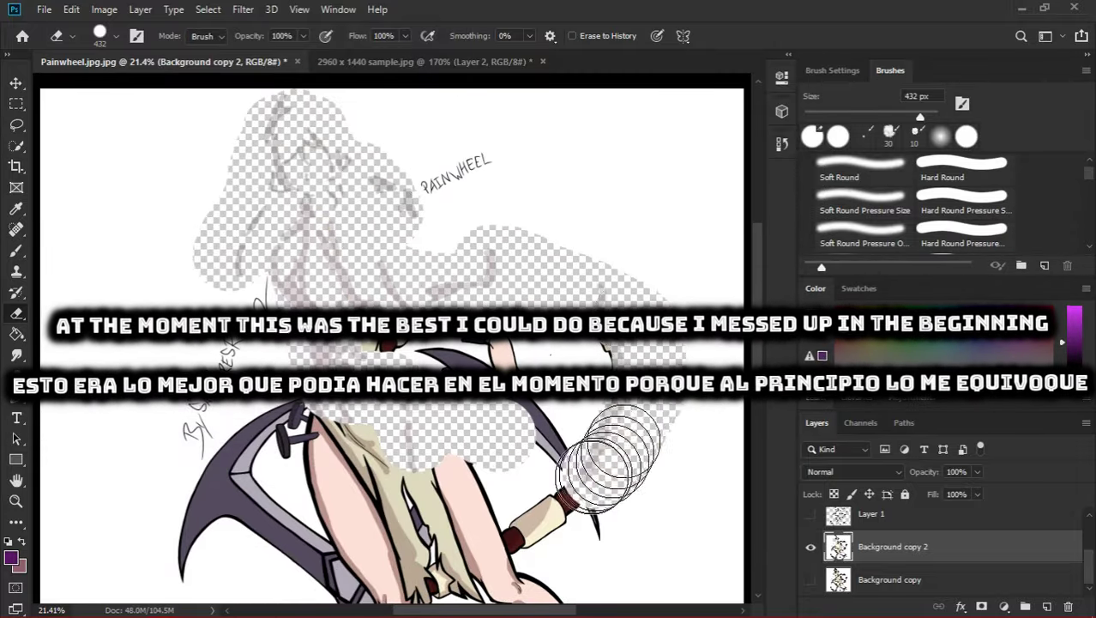
{"action": "scroll", "coordinate": [588, 440], "scroll_direction": "down", "scroll_amount": 3}
{"action": "mouse_move", "coordinate": [502, 403]}
{"action": "left_mouse_down"}
{"action": "mouse_move", "coordinate": [367, 489]}
{"action": "mouse_move", "coordinate": [346, 448]}
{"action": "mouse_move", "coordinate": [294, 453]}
{"action": "mouse_move", "coordinate": [368, 428]}
{"action": "mouse_move", "coordinate": [489, 453]}
{"action": "left_mouse_up"}
Show Background copy again and fill its outer background and the area inside the tail ring with purple.
{"action": "left_click", "coordinate": [810, 578]}
{"action": "scroll", "coordinate": [391, 339], "scroll_direction": "up", "scroll_amount": 2}
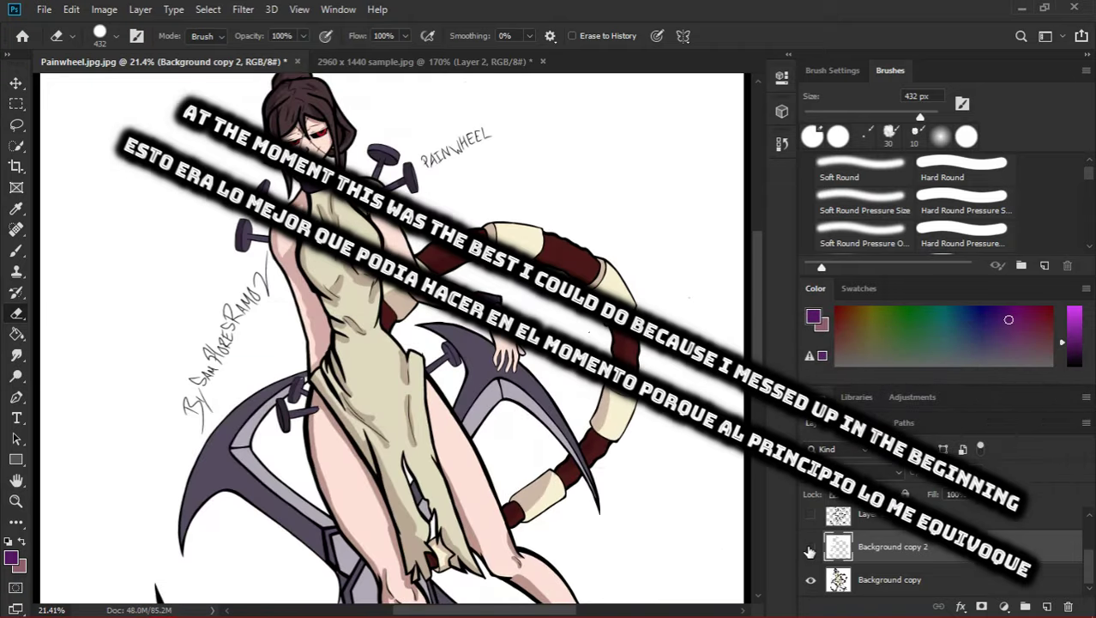
{"action": "left_click", "coordinate": [811, 578]}
{"action": "left_click", "coordinate": [811, 579]}
{"action": "left_click", "coordinate": [836, 578]}
{"action": "key", "text": "g"}
{"action": "left_click", "coordinate": [675, 500]}
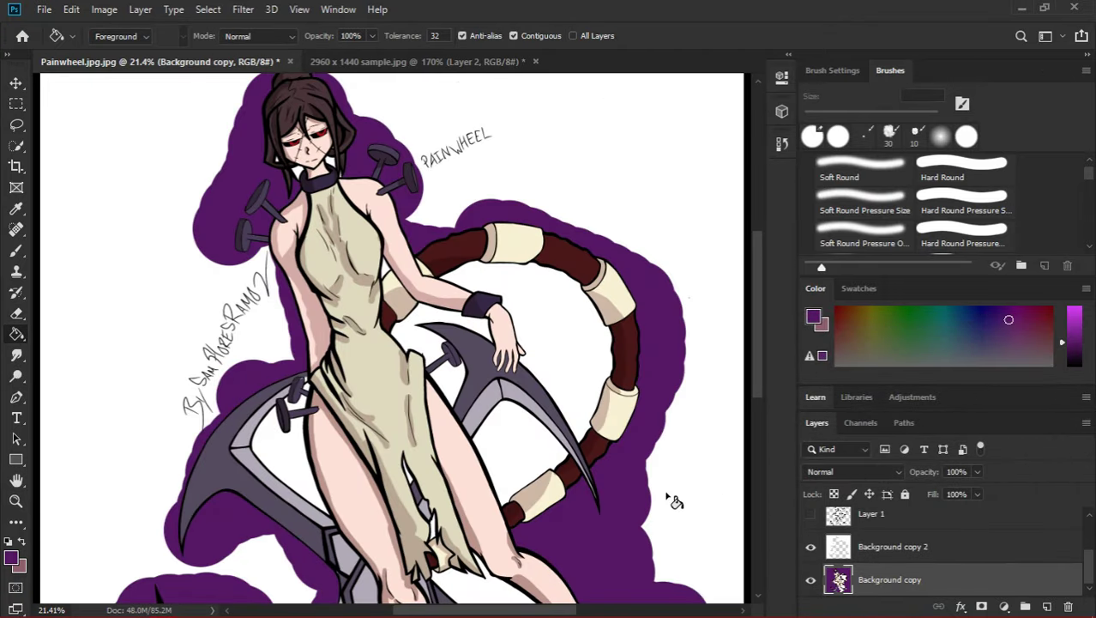
{"action": "left_click", "coordinate": [558, 410]}
On the Background copy 2 layer, erase the white beside and below the figure to reveal purple, undoing strokes that stray.
{"action": "left_click", "coordinate": [892, 549]}
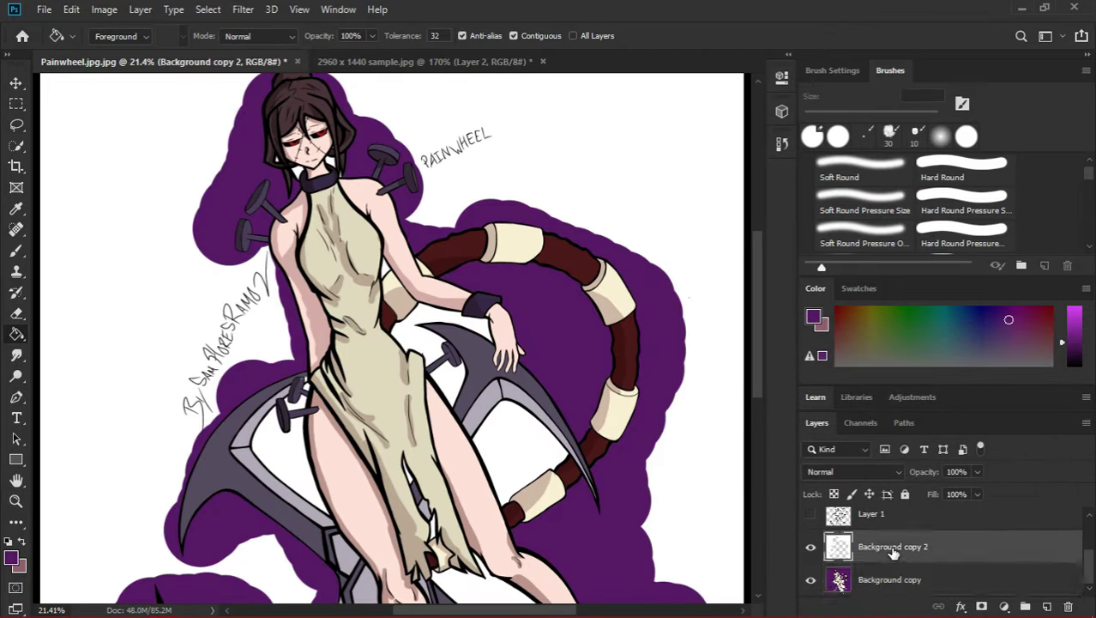
{"action": "key", "text": "e"}
{"action": "key", "text": "z"}
{"action": "left_click_drag", "start_coordinate": [605, 386], "coordinate": [496, 182]}
{"action": "scroll", "coordinate": [600, 343], "scroll_direction": "down", "scroll_amount": 2}
{"action": "key", "text": "e"}
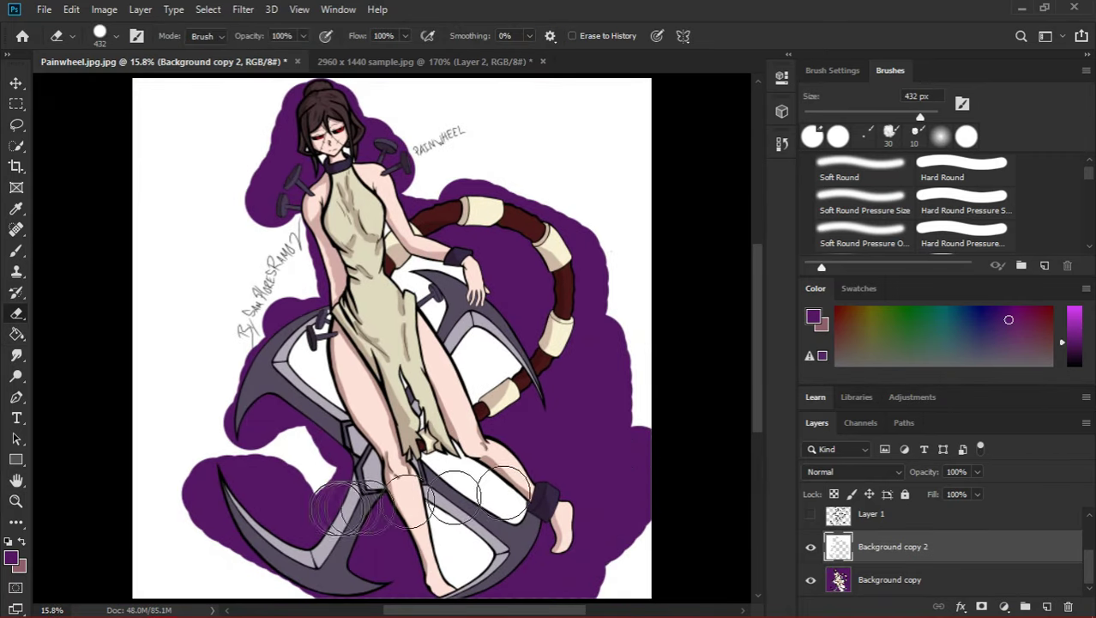
{"action": "mouse_move", "coordinate": [284, 427]}
{"action": "left_mouse_down"}
{"action": "mouse_move", "coordinate": [283, 465]}
{"action": "mouse_move", "coordinate": [403, 592]}
{"action": "left_mouse_up"}
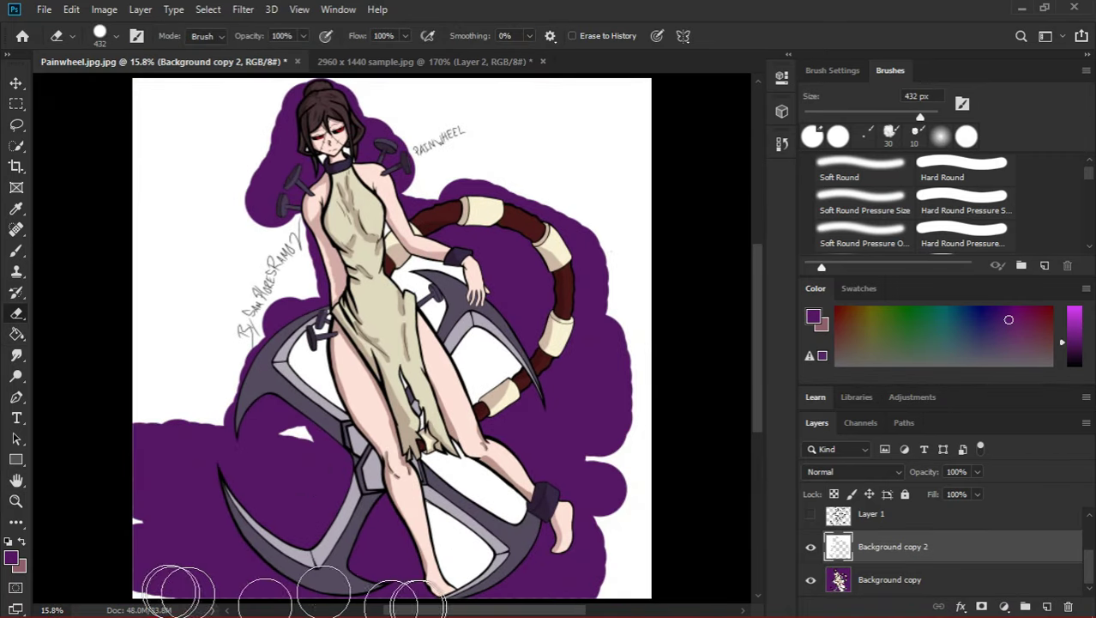
{"action": "mouse_move", "coordinate": [628, 557]}
{"action": "left_mouse_down"}
{"action": "mouse_move", "coordinate": [633, 424]}
{"action": "mouse_move", "coordinate": [691, 294]}
{"action": "mouse_move", "coordinate": [714, 194]}
{"action": "mouse_move", "coordinate": [582, 176]}
{"action": "left_mouse_up"}
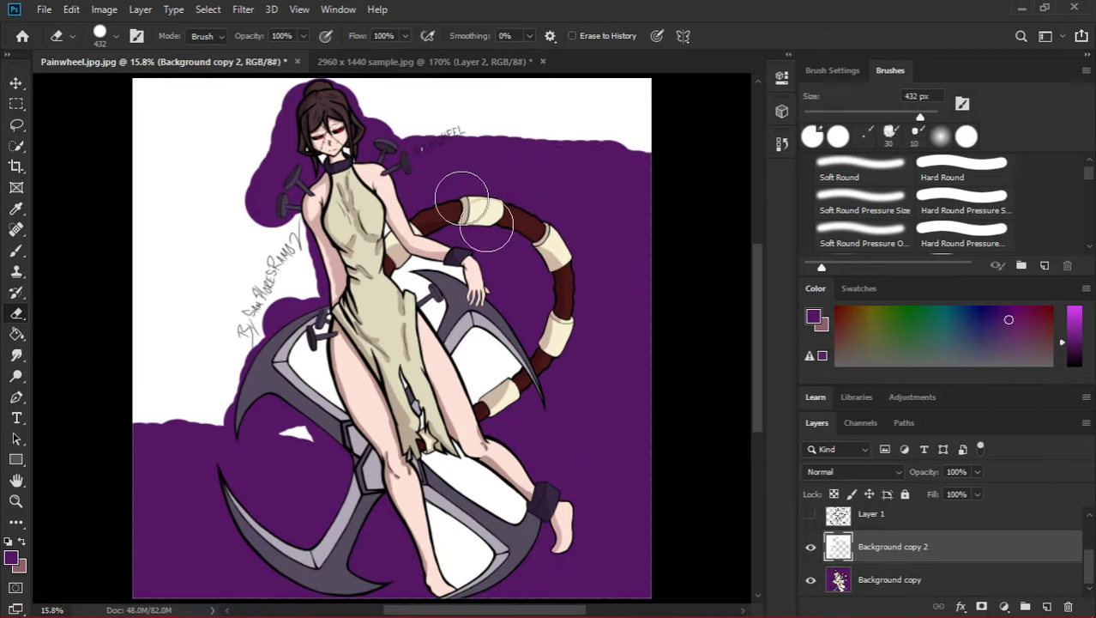
{"action": "key", "text": "ctrl+z"}
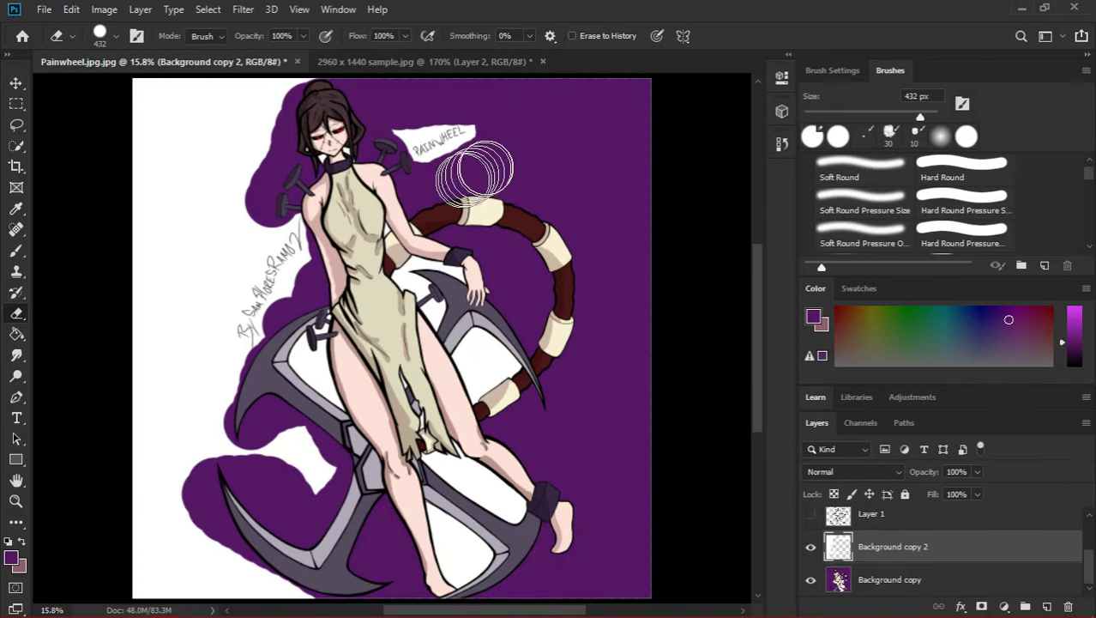
Erase the remaining outer white from Background copy 2, leaving patches only around the PAINWHEEL title and the signature.
{"action": "mouse_move", "coordinate": [309, 591]}
{"action": "left_mouse_down"}
{"action": "mouse_move", "coordinate": [112, 557]}
{"action": "mouse_move", "coordinate": [343, 395]}
{"action": "left_mouse_up"}
{"action": "key", "text": "ctrl+z"}
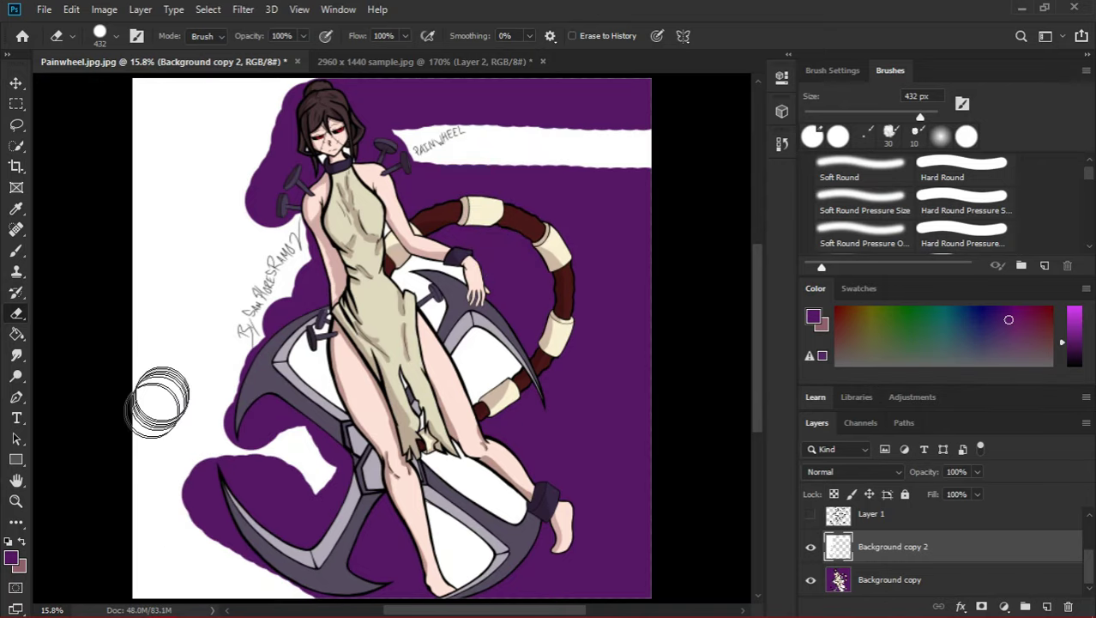
{"action": "left_click_drag", "start_coordinate": [246, 394], "coordinate": [141, 573]}
{"action": "mouse_move", "coordinate": [470, 180]}
{"action": "left_mouse_down"}
{"action": "mouse_move", "coordinate": [279, 459]}
{"action": "mouse_move", "coordinate": [305, 99]}
{"action": "mouse_move", "coordinate": [197, 127]}
{"action": "mouse_move", "coordinate": [253, 171]}
{"action": "mouse_move", "coordinate": [180, 304]}
{"action": "left_mouse_up"}
{"action": "key", "text": "ctrl+z"}
{"action": "mouse_move", "coordinate": [223, 52]}
{"action": "left_mouse_down"}
{"action": "mouse_move", "coordinate": [313, 44]}
{"action": "mouse_move", "coordinate": [177, 151]}
{"action": "left_mouse_up"}
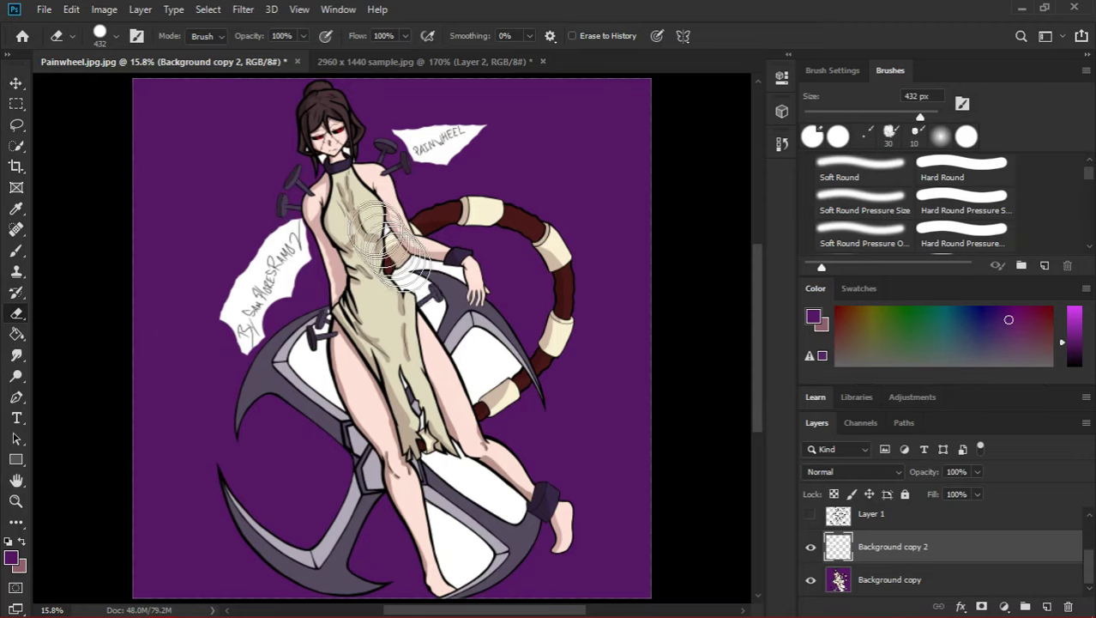
Reduce the eraser size to 67 px for trimming around the handwritten signature.
{"action": "key", "text": "z"}
{"action": "left_click_drag", "start_coordinate": [283, 304], "coordinate": [360, 288]}
{"action": "key", "text": "b"}
{"action": "right_click", "coordinate": [362, 288]}
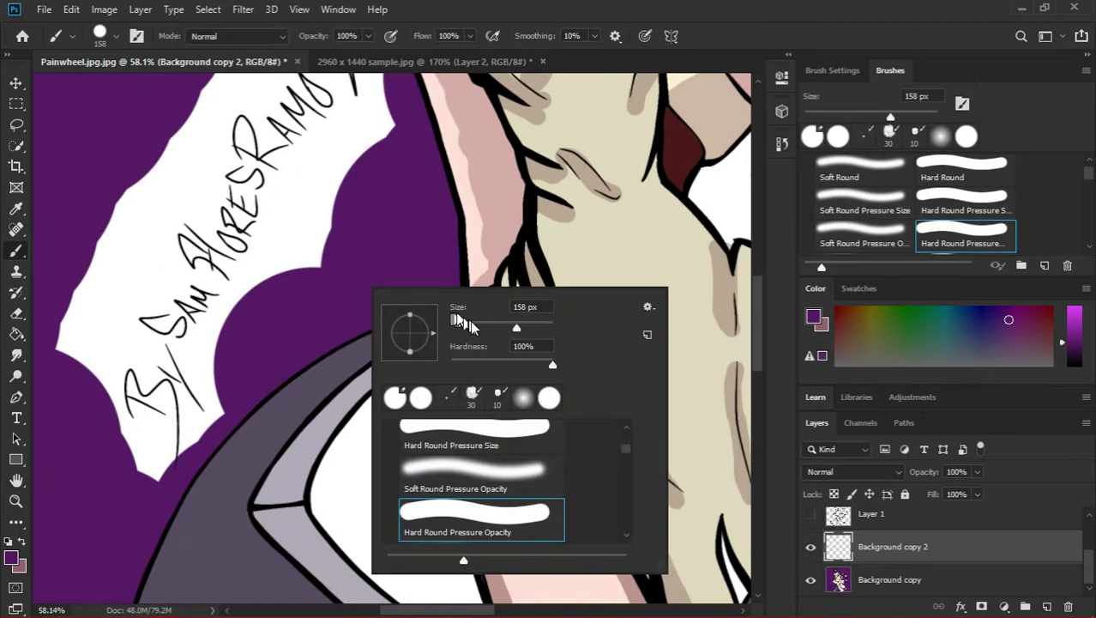
{"action": "left_click", "coordinate": [298, 319]}
{"action": "left_click_drag", "start_coordinate": [470, 320], "coordinate": [455, 346]}
{"action": "key", "text": "e"}
{"action": "right_click", "coordinate": [315, 334]}
{"action": "left_click", "coordinate": [238, 403]}
Erase the excess white around the signature so only a narrow patch follows the lettering.
{"action": "scroll", "coordinate": [391, 207], "scroll_direction": "up", "scroll_amount": 5}
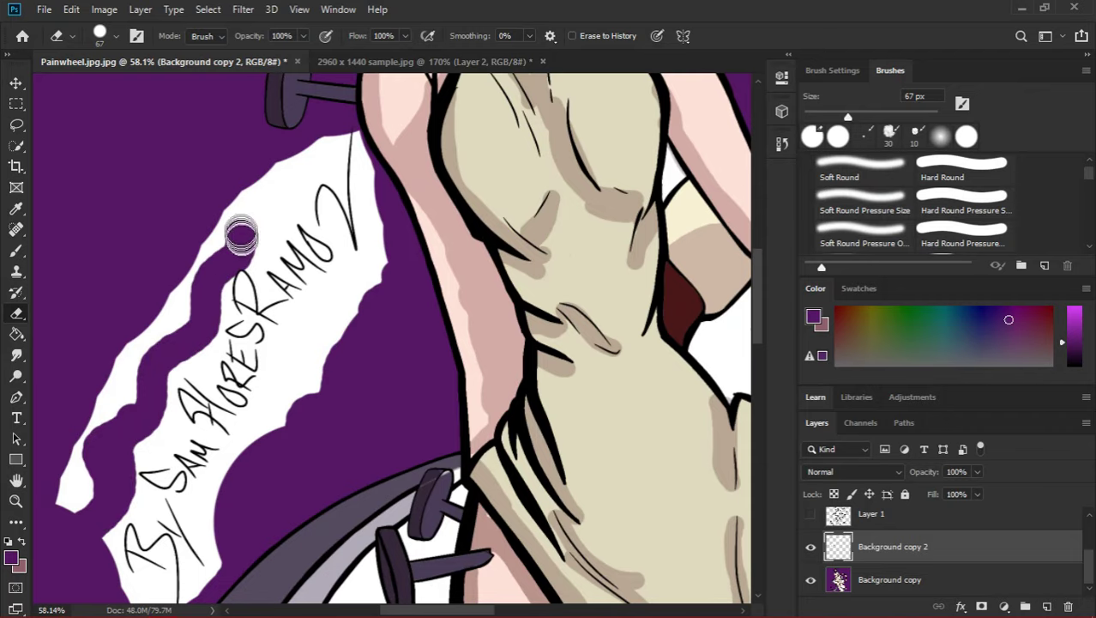
{"action": "left_click_drag", "start_coordinate": [241, 235], "coordinate": [109, 441]}
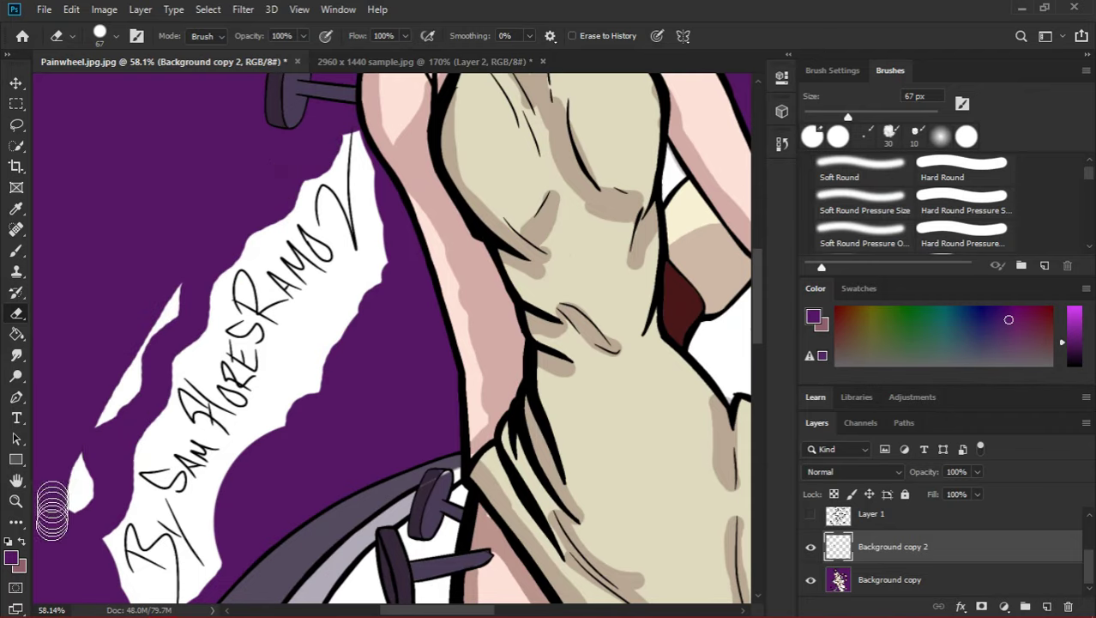
{"action": "scroll", "coordinate": [77, 493], "scroll_direction": "down", "scroll_amount": 3}
{"action": "scroll", "coordinate": [379, 367], "scroll_direction": "up", "scroll_amount": 8}
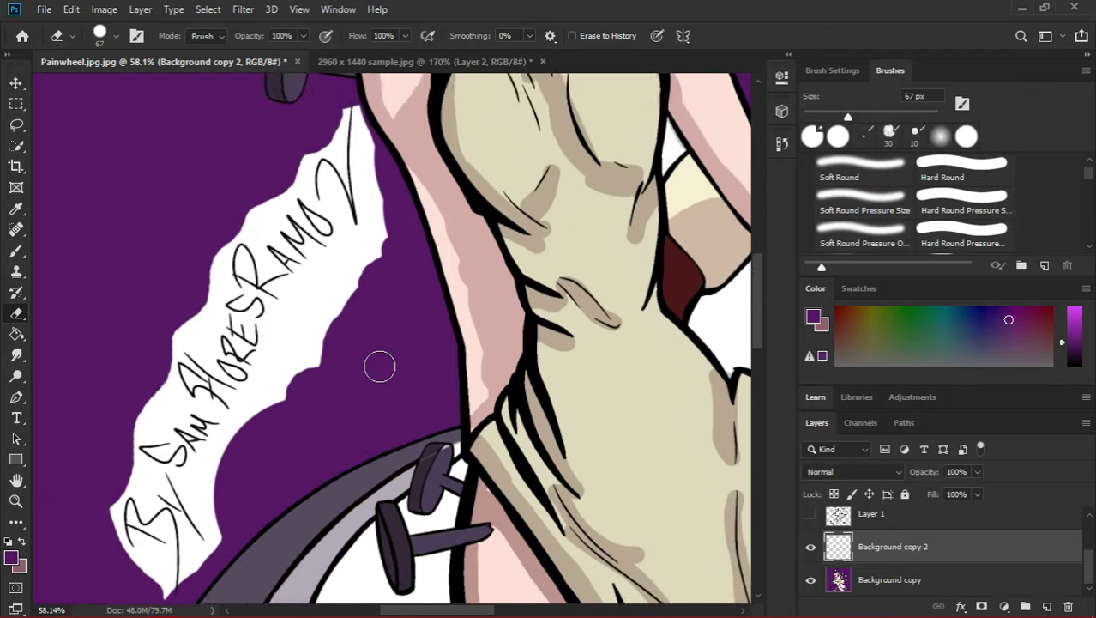
Erase the excess white around the PAINWHEEL title so the patch closely follows the lettering.
{"action": "scroll", "coordinate": [379, 362], "scroll_direction": "right", "scroll_amount": 6}
{"action": "key", "text": "z"}
{"action": "left_click_drag", "start_coordinate": [366, 311], "coordinate": [535, 358]}
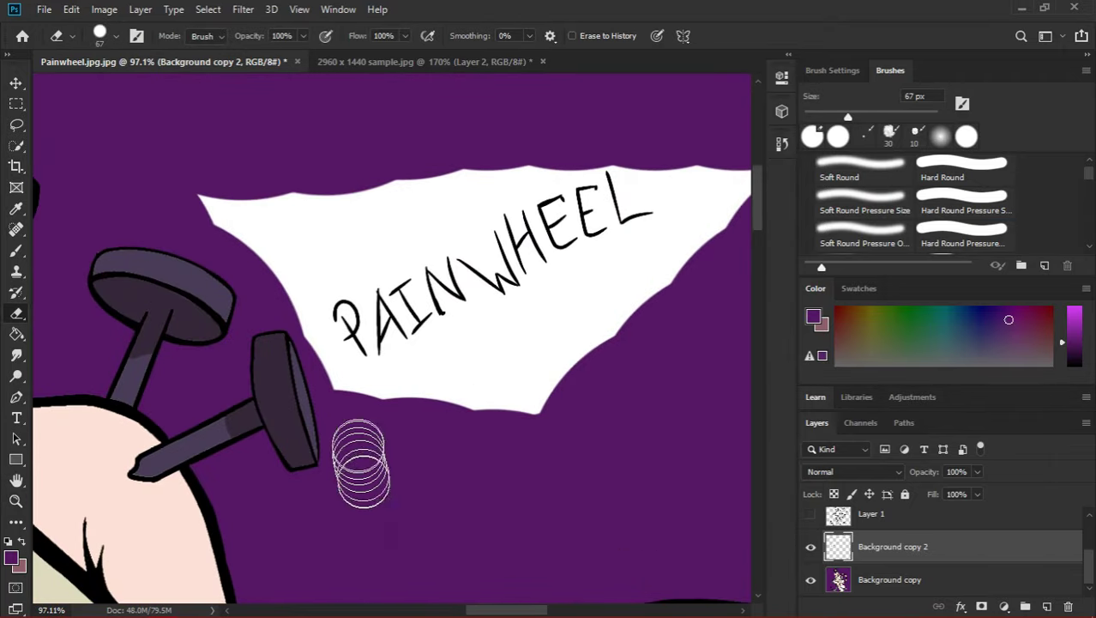
{"action": "mouse_move", "coordinate": [360, 463]}
{"action": "left_mouse_down"}
{"action": "mouse_move", "coordinate": [489, 360]}
{"action": "mouse_move", "coordinate": [664, 279]}
{"action": "left_mouse_up"}
{"action": "left_click_drag", "start_coordinate": [523, 153], "coordinate": [306, 211]}
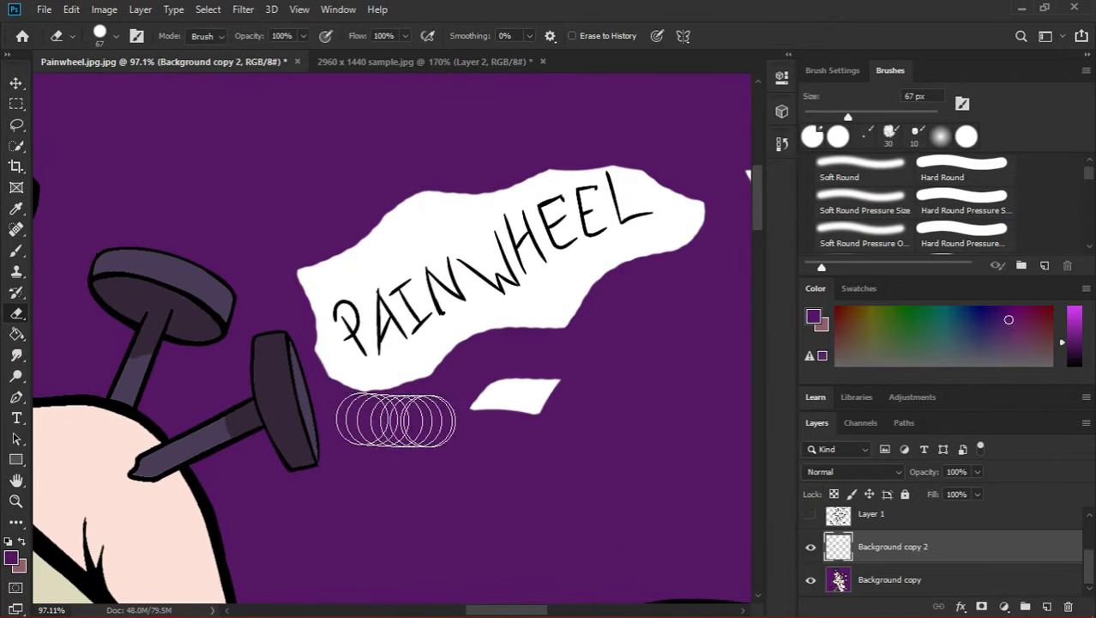
{"action": "mouse_move", "coordinate": [504, 378]}
{"action": "left_mouse_down"}
{"action": "mouse_move", "coordinate": [480, 350]}
{"action": "mouse_move", "coordinate": [369, 362]}
{"action": "left_mouse_up"}
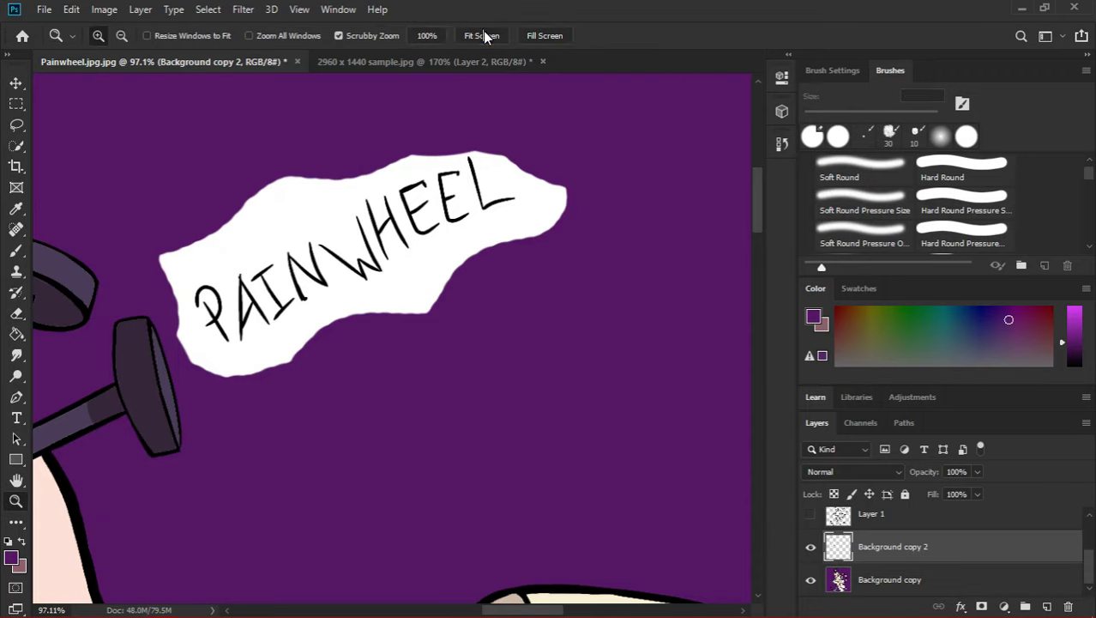
Select the Background copy layer and fill the enclosed gaps around the neck and hair with purple using the Paint Bucket.
{"action": "left_click", "coordinate": [483, 35]}
{"action": "left_click", "coordinate": [889, 579]}
{"action": "key", "text": "g"}
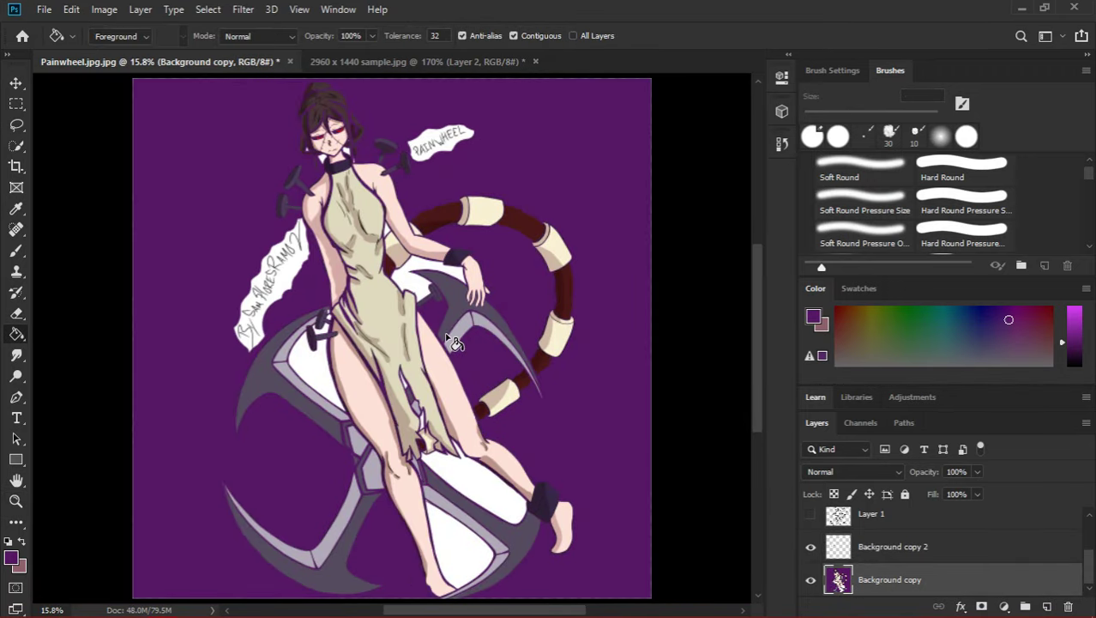
{"action": "key", "text": "z"}
{"action": "left_click_drag", "start_coordinate": [374, 315], "coordinate": [433, 434]}
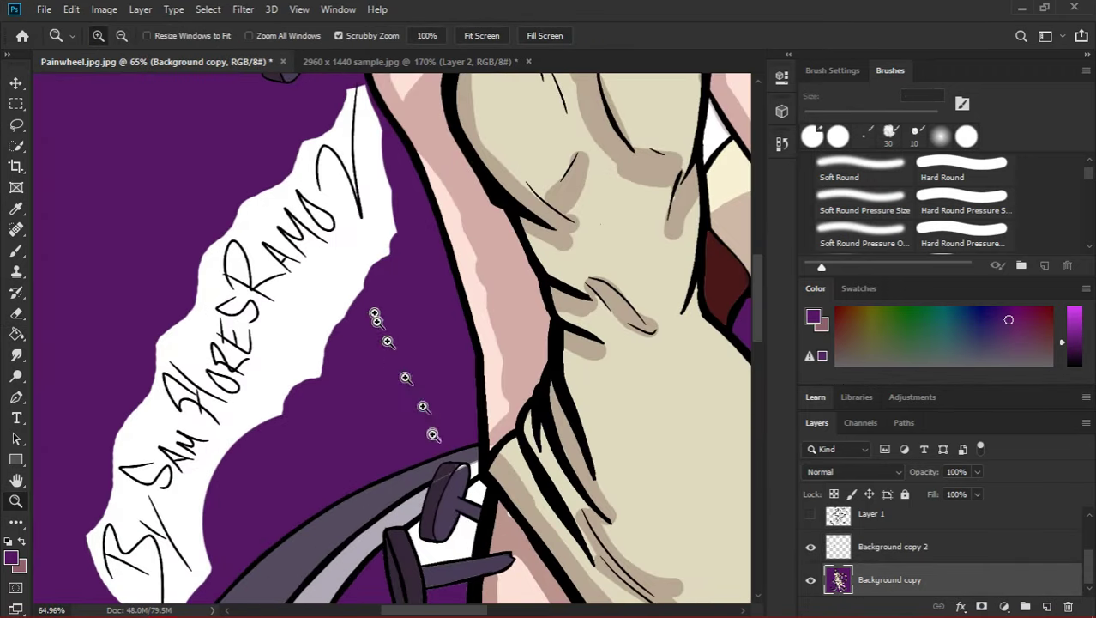
{"action": "scroll", "coordinate": [468, 536], "scroll_direction": "up", "scroll_amount": 5}
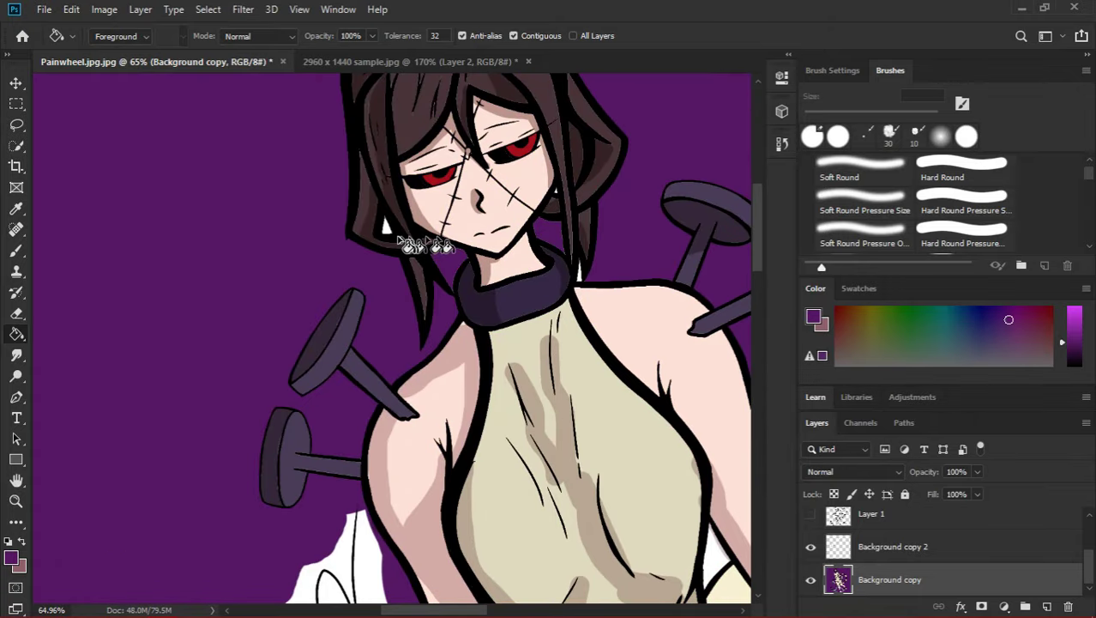
Sample the background purple and fill the white gap between the hair strand and the shoulder beside the collar.
{"action": "left_click", "coordinate": [598, 275], "text": "alt"}
{"action": "key", "text": "z"}
{"action": "left_click_drag", "start_coordinate": [592, 283], "coordinate": [652, 306]}
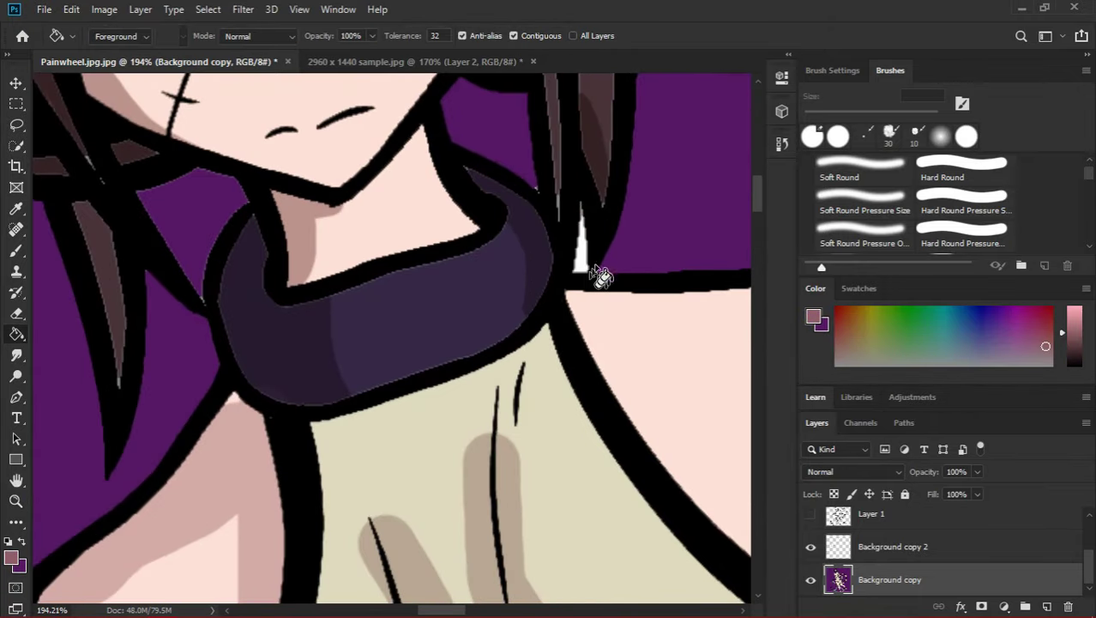
{"action": "left_click", "coordinate": [661, 232], "text": "alt"}
{"action": "key", "text": "f"}
{"action": "key", "text": "f"}
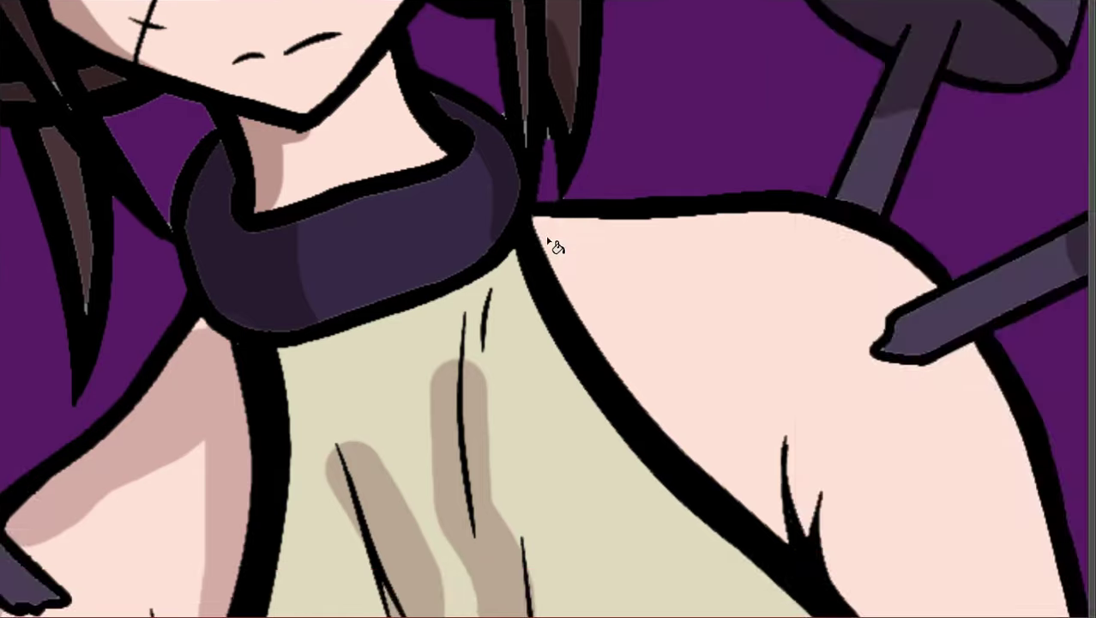
Fill the small white gap enclosed by the side hair lock next to the face with purple.
{"action": "scroll", "coordinate": [373, 298], "scroll_direction": "up", "scroll_amount": 3}
{"action": "left_click_drag", "start_coordinate": [372, 299], "coordinate": [699, 370]}
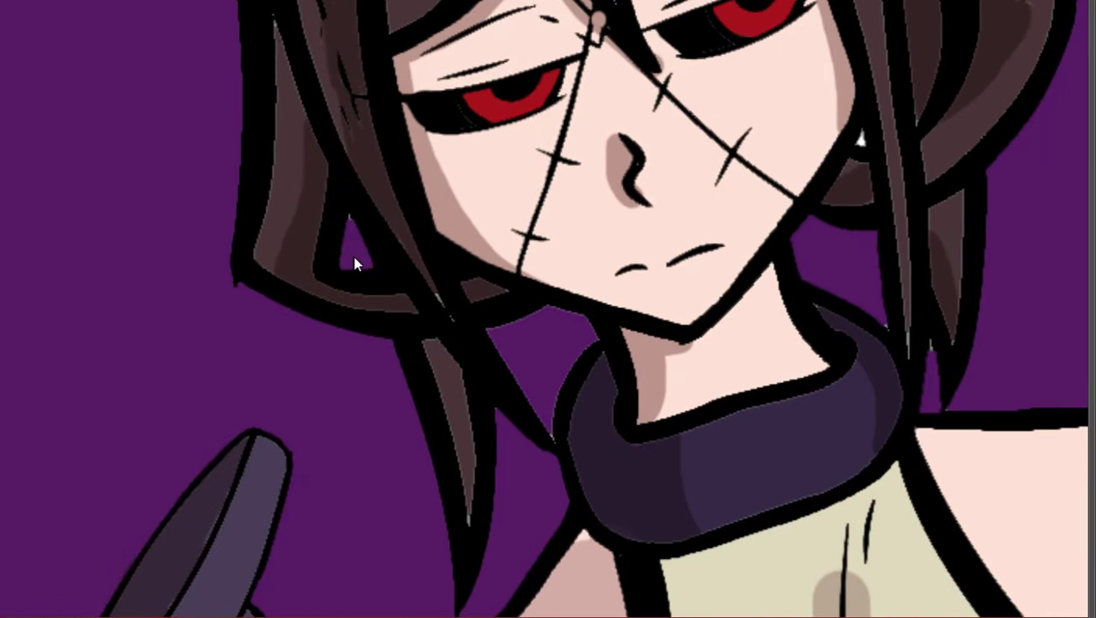
{"action": "scroll", "coordinate": [355, 263], "scroll_direction": "down", "scroll_amount": 3}
{"action": "scroll", "coordinate": [453, 308], "scroll_direction": "up", "scroll_amount": 8}
{"action": "left_click_drag", "start_coordinate": [652, 592], "coordinate": [734, 501]}
{"action": "scroll", "coordinate": [553, 370], "scroll_direction": "down", "scroll_amount": 3}
{"action": "mouse_move", "coordinate": [554, 370]}
{"action": "left_mouse_down"}
{"action": "mouse_move", "coordinate": [656, 559]}
{"action": "mouse_move", "coordinate": [572, 183]}
{"action": "left_mouse_up"}
{"action": "left_click", "coordinate": [521, 340]}
Touch up the tiny white speck between the cheek and the long hair strand.
{"action": "scroll", "coordinate": [514, 326], "scroll_direction": "up", "scroll_amount": 10}
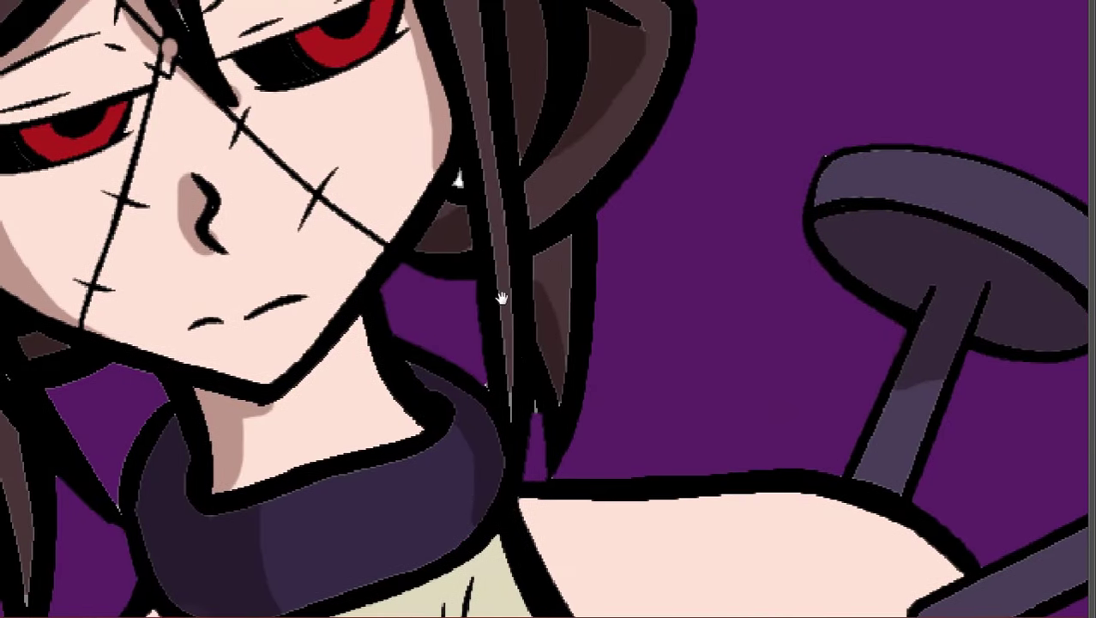
{"action": "scroll", "coordinate": [476, 210], "scroll_direction": "up", "scroll_amount": 4}
{"action": "right_click", "coordinate": [543, 238]}
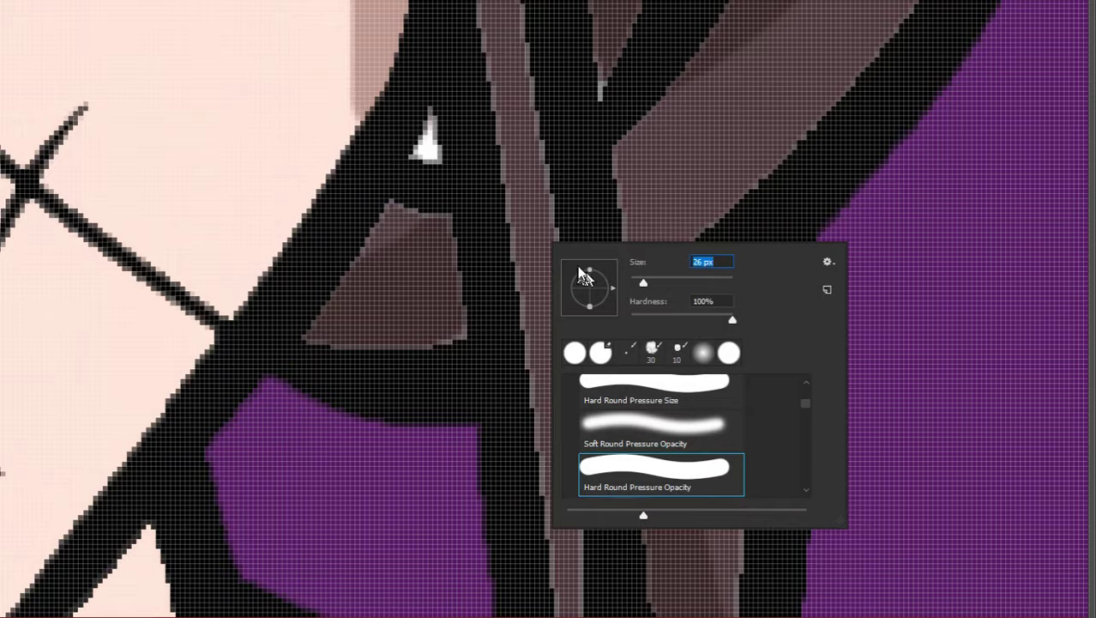
{"action": "key", "text": "Escape"}
{"action": "scroll", "coordinate": [504, 189], "scroll_direction": "down", "scroll_amount": 5}
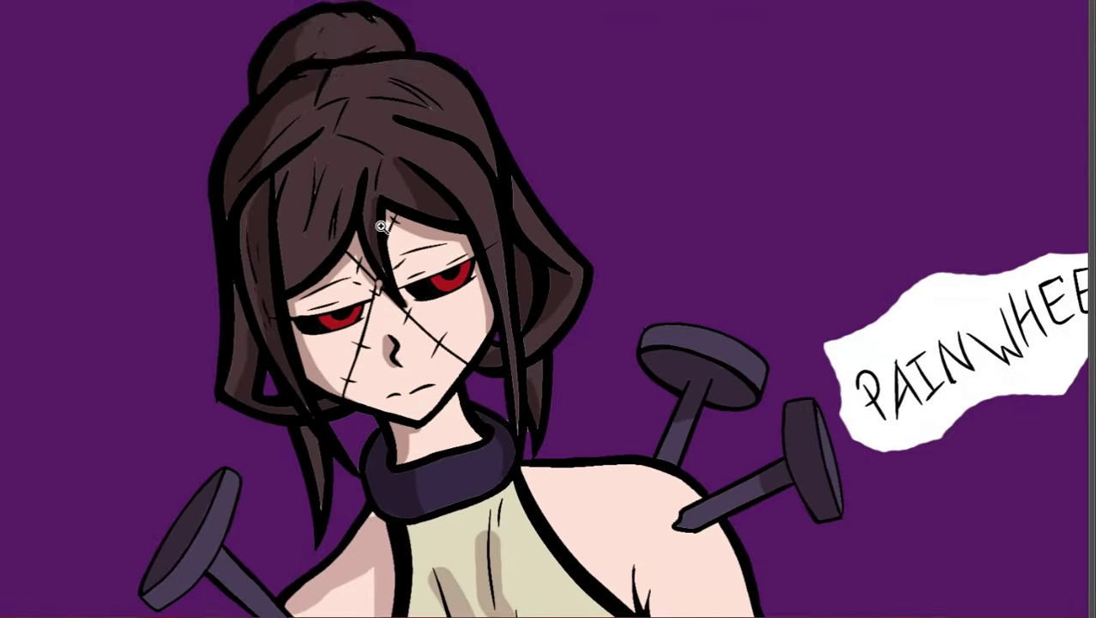
Fill the white areas enclosed by the blades, the legs and the torn slits of the dress with purple.
{"action": "scroll", "coordinate": [504, 190], "scroll_direction": "down", "scroll_amount": 5}
{"action": "scroll", "coordinate": [448, 293], "scroll_direction": "up", "scroll_amount": 2}
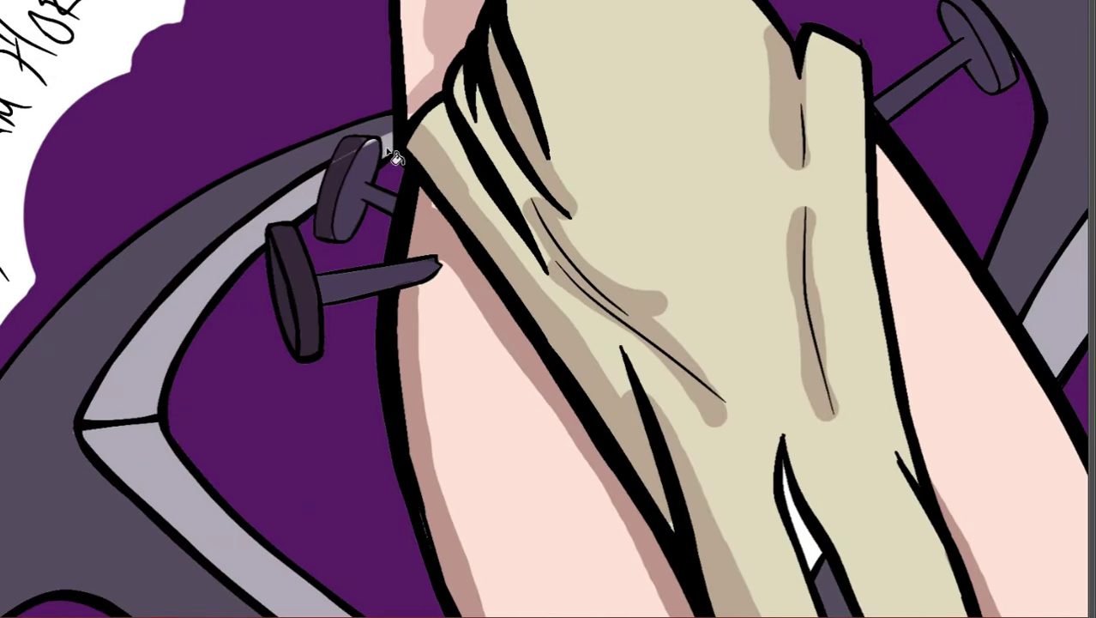
{"action": "scroll", "coordinate": [542, 299], "scroll_direction": "down", "scroll_amount": 6}
{"action": "scroll", "coordinate": [600, 291], "scroll_direction": "up", "scroll_amount": 6}
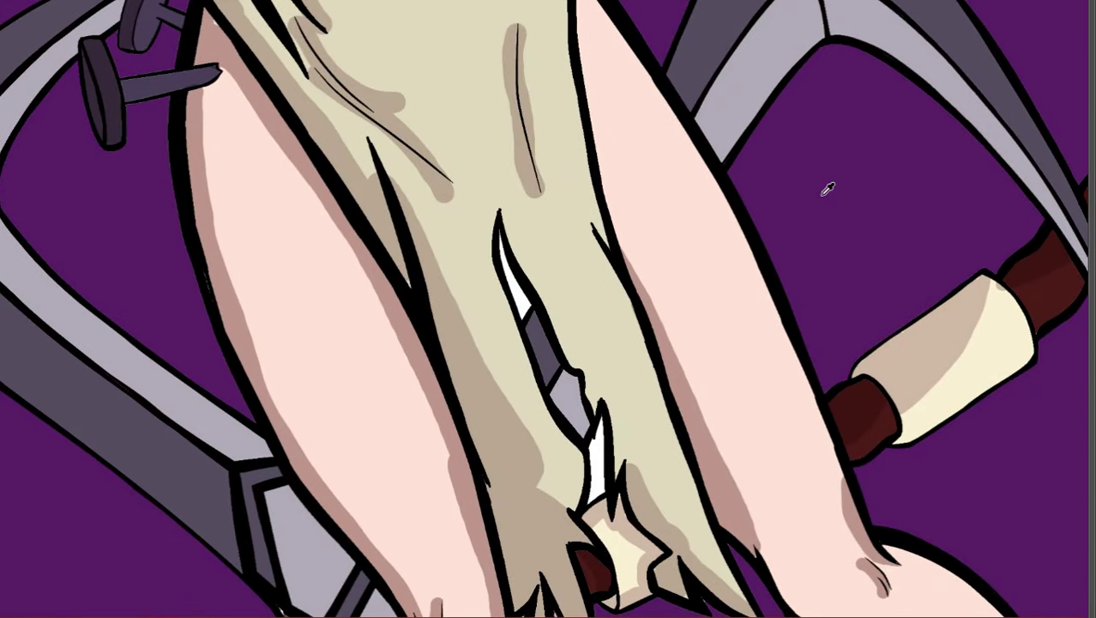
{"action": "scroll", "coordinate": [522, 299], "scroll_direction": "down", "scroll_amount": 10}
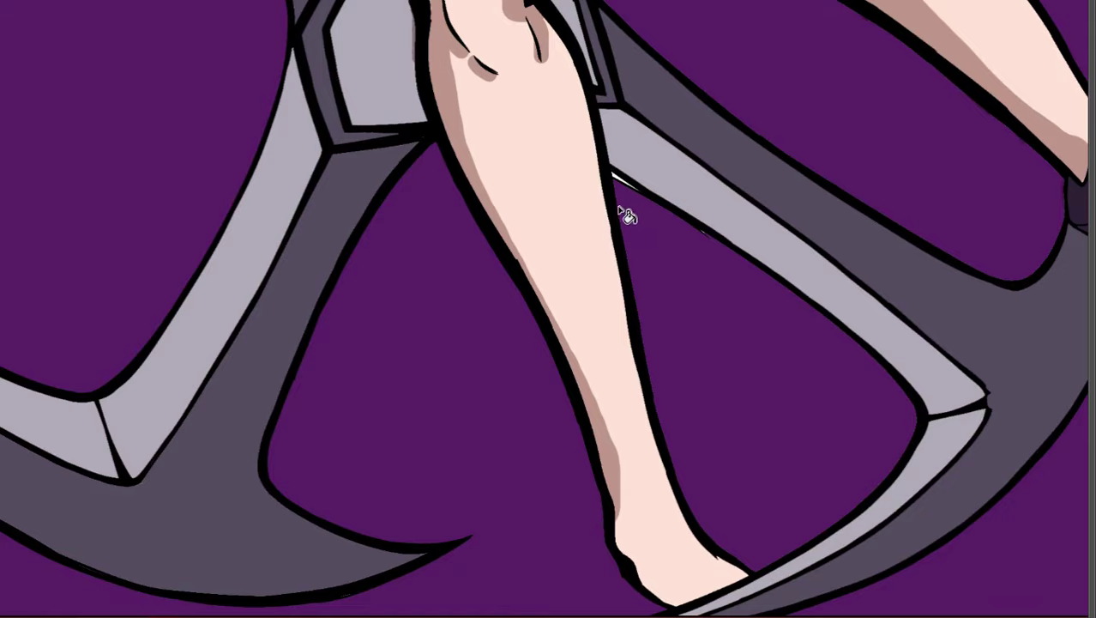
Fill the thin white sliver between the lower leg and the blade's inner edge with purple.
{"action": "scroll", "coordinate": [737, 270], "scroll_direction": "up", "scroll_amount": 4}
{"action": "scroll", "coordinate": [738, 271], "scroll_direction": "up", "scroll_amount": 2}
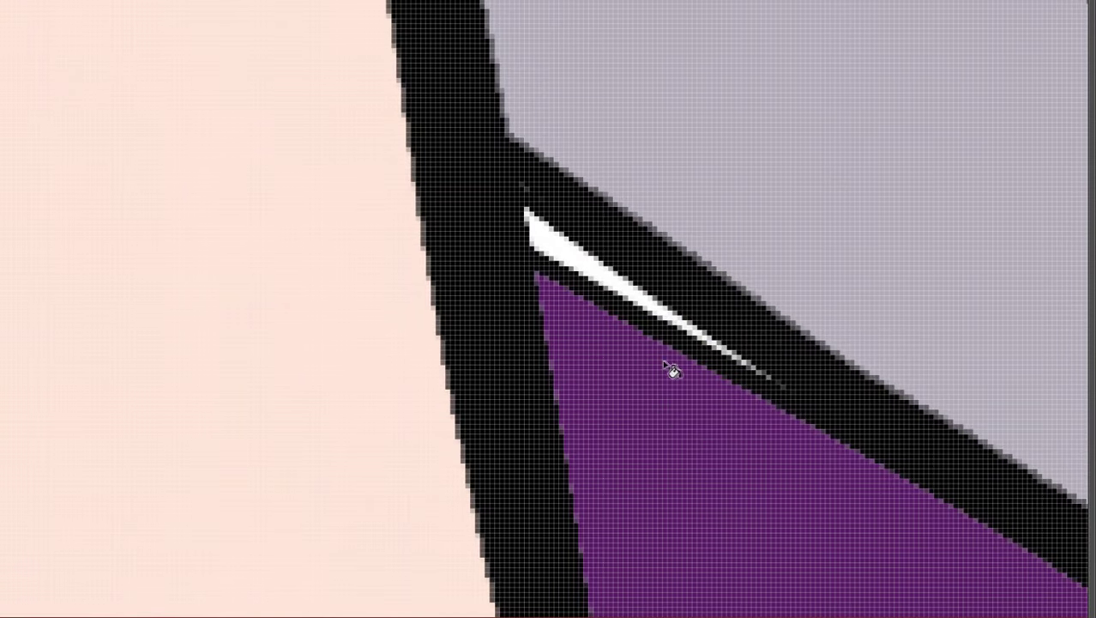
{"action": "left_click", "coordinate": [592, 261]}
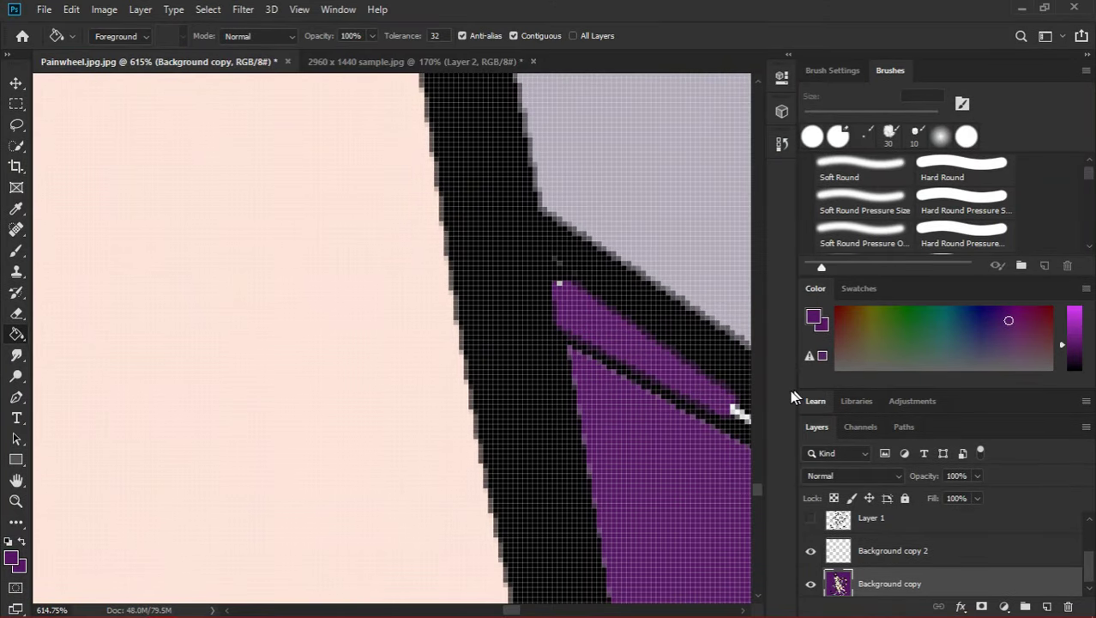
{"action": "left_click", "coordinate": [895, 519]}
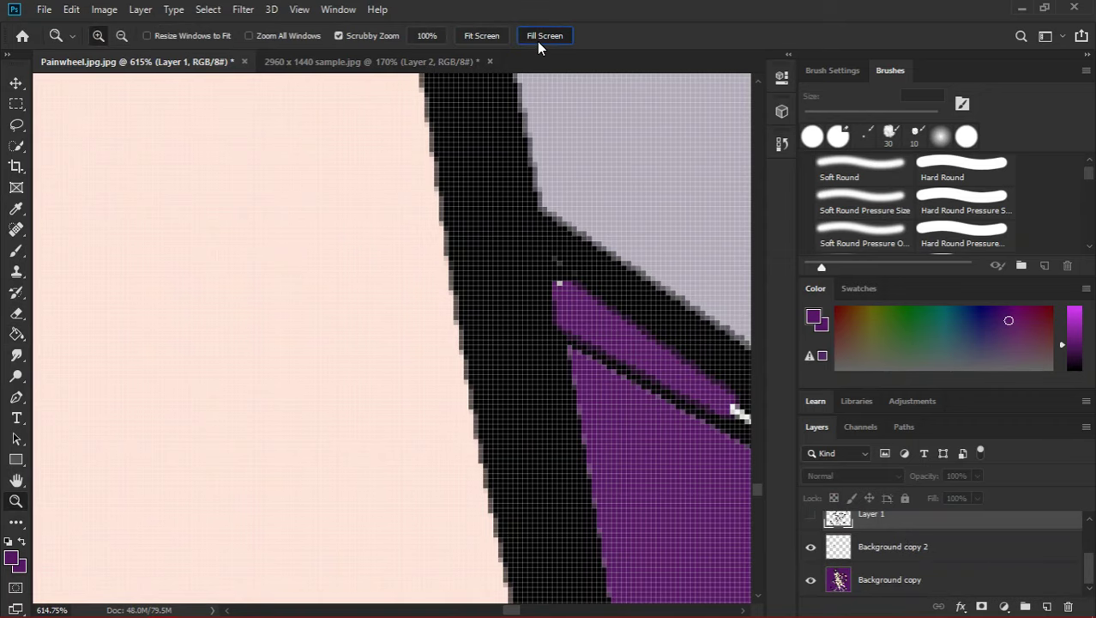
{"action": "left_click", "coordinate": [544, 35]}
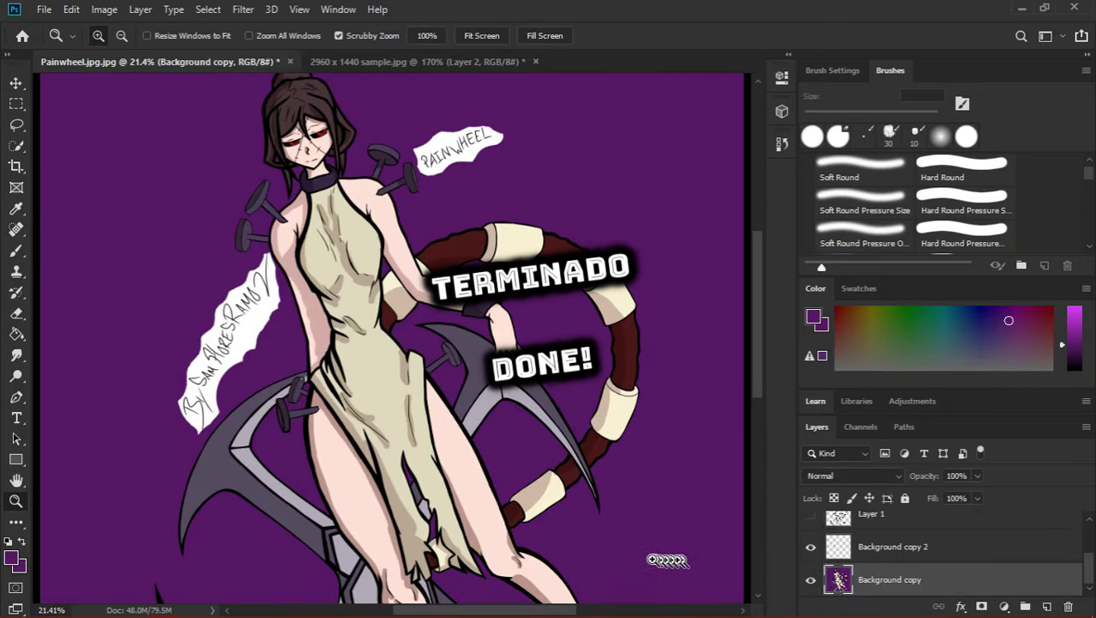
{"action": "key", "text": "b"}
{"action": "right_click", "coordinate": [233, 329]}
{"action": "key", "text": "Return"}
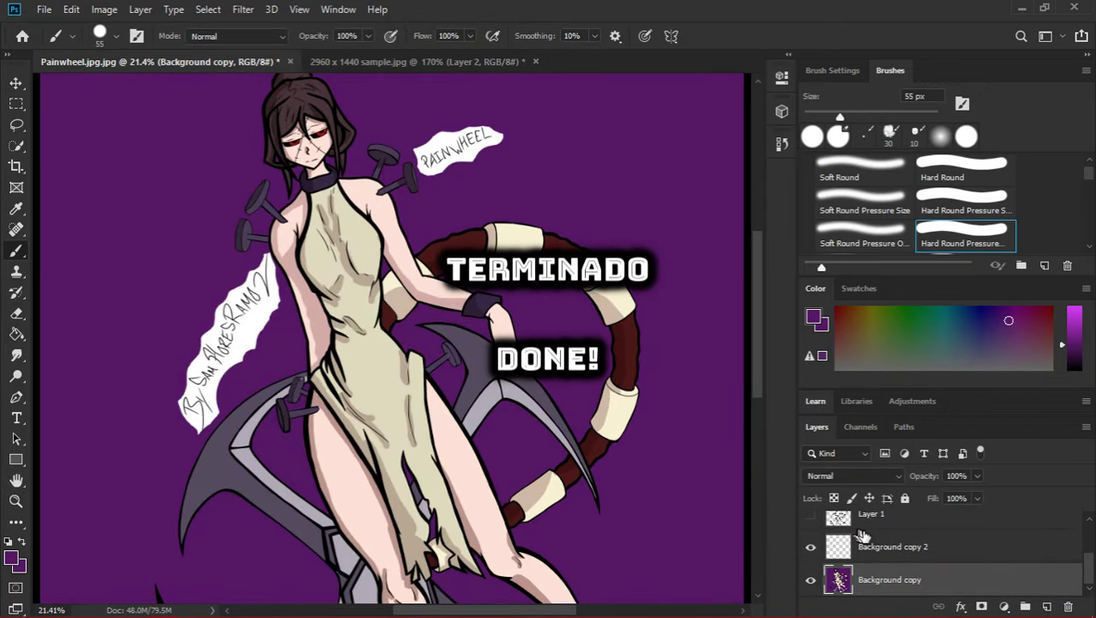
{"action": "scroll", "coordinate": [665, 440], "scroll_direction": "down", "scroll_amount": 3}
{"action": "key", "text": "z"}
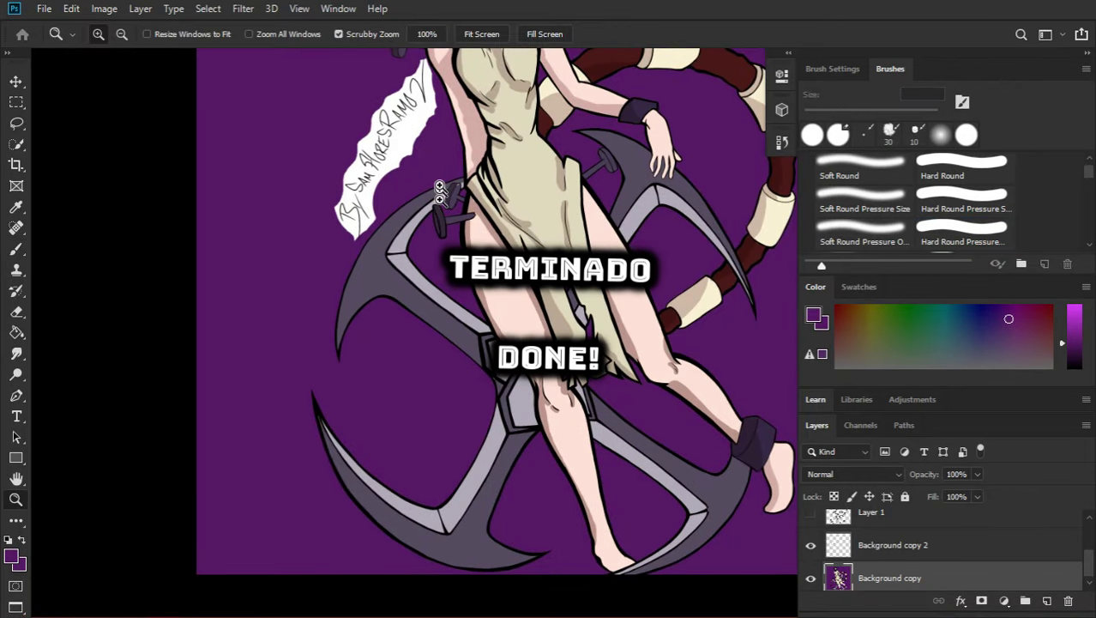
Fit the whole drawing to the view and examine the finished artwork in full-screen mode.
{"action": "left_click", "coordinate": [480, 326]}
{"action": "left_click", "coordinate": [494, 37]}
{"action": "key", "text": "f"}
{"action": "key", "text": "f"}
{"action": "left_click", "coordinate": [585, 171]}
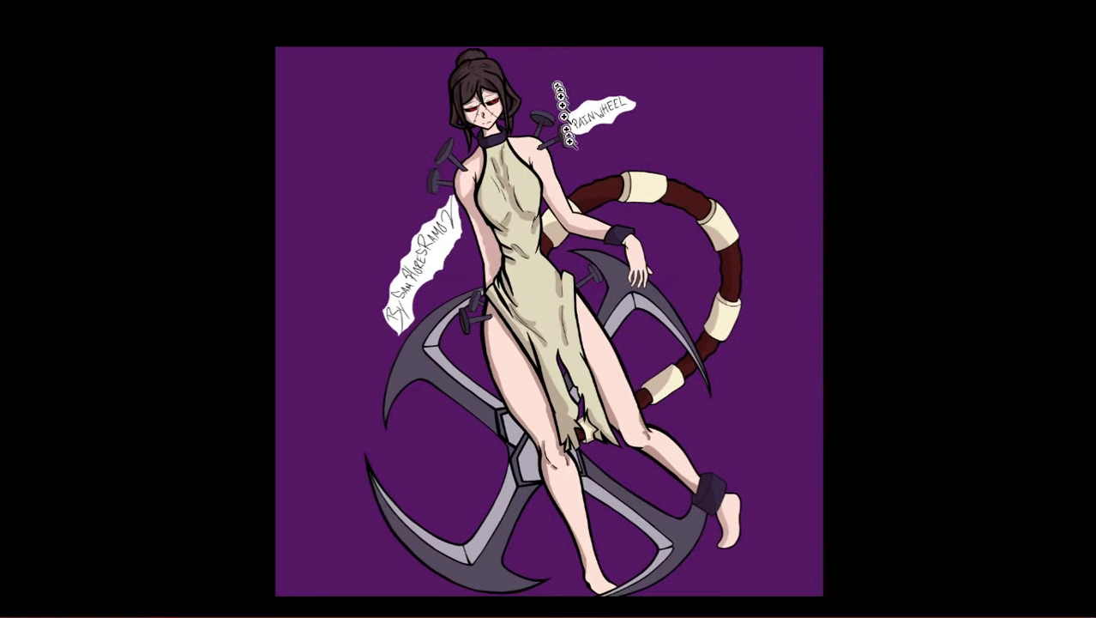
{"action": "key", "text": "f"}
{"action": "key", "text": "f"}
{"action": "key", "text": "f"}
{"action": "key", "text": "f"}
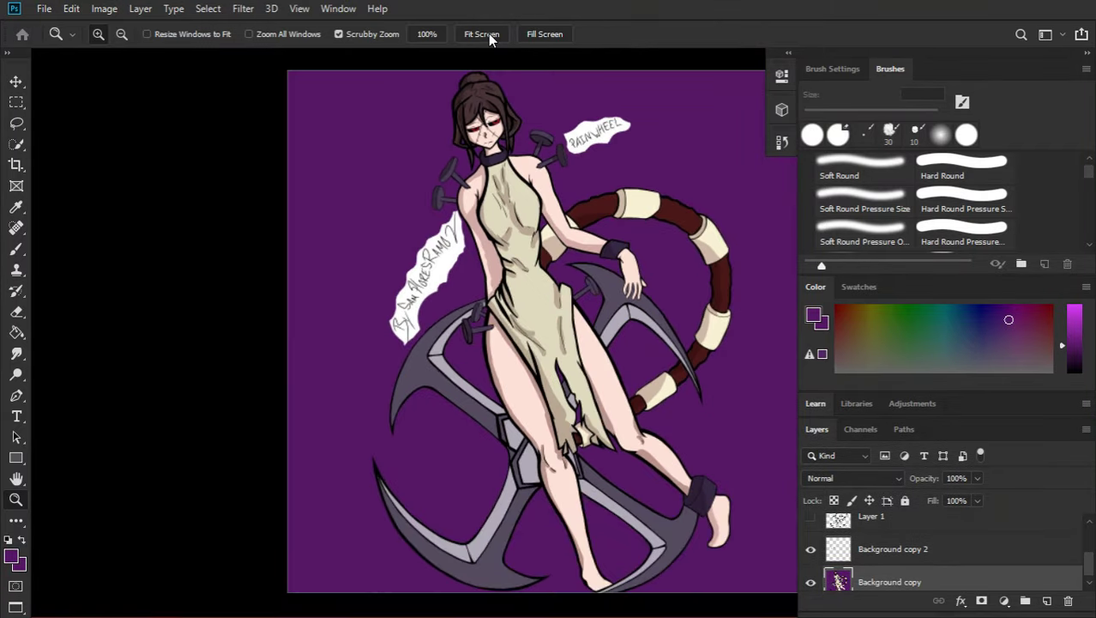
{"action": "key", "text": "f"}
{"action": "key", "text": "f"}
{"action": "left_click", "coordinate": [721, 330]}
{"action": "scroll", "coordinate": [721, 330], "scroll_direction": "down", "scroll_amount": 10}
{"action": "scroll", "coordinate": [707, 352], "scroll_direction": "up", "scroll_amount": 3}
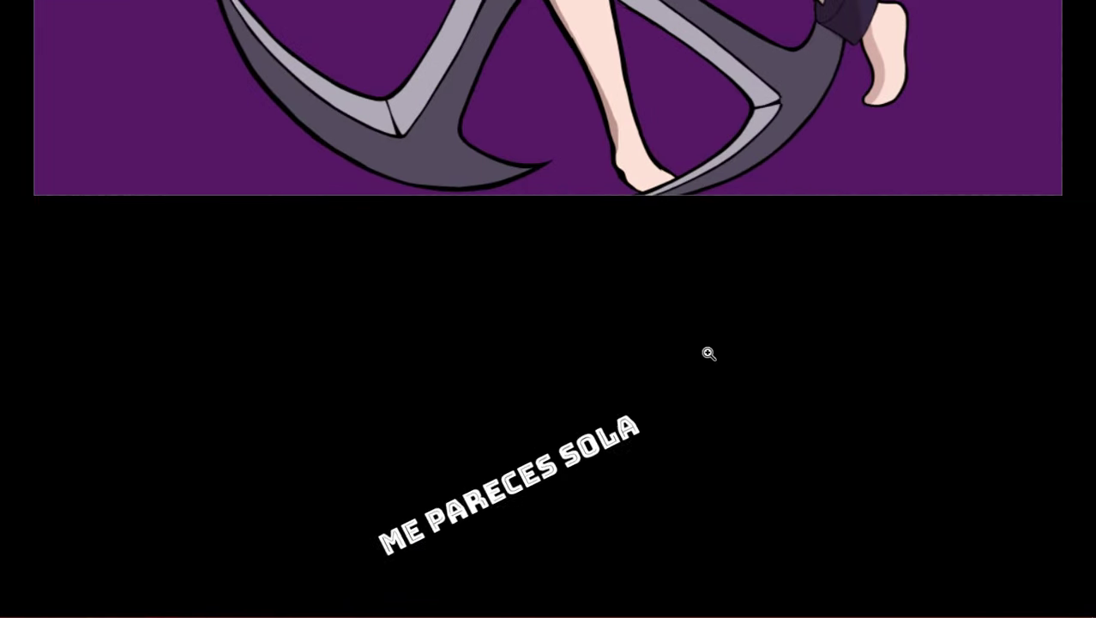
Inspect the finished drawing from the blades up to the head, with the whole canvas fitted to the full-screen view.
{"action": "scroll", "coordinate": [573, 510], "scroll_direction": "up", "scroll_amount": 10}
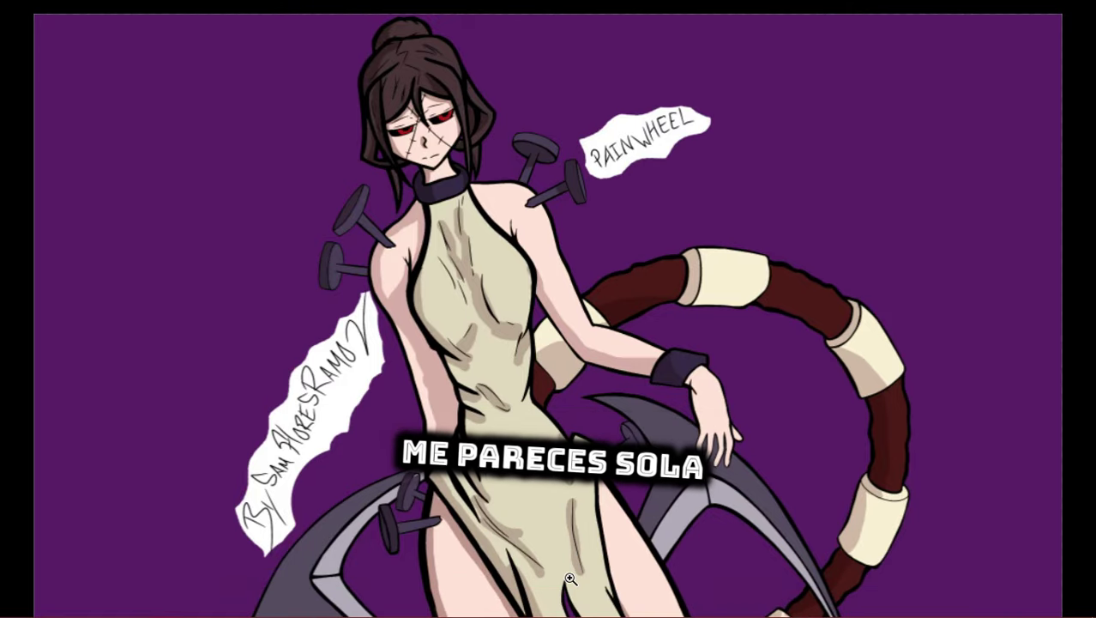
{"action": "key", "text": "f"}
{"action": "left_click", "coordinate": [493, 34]}
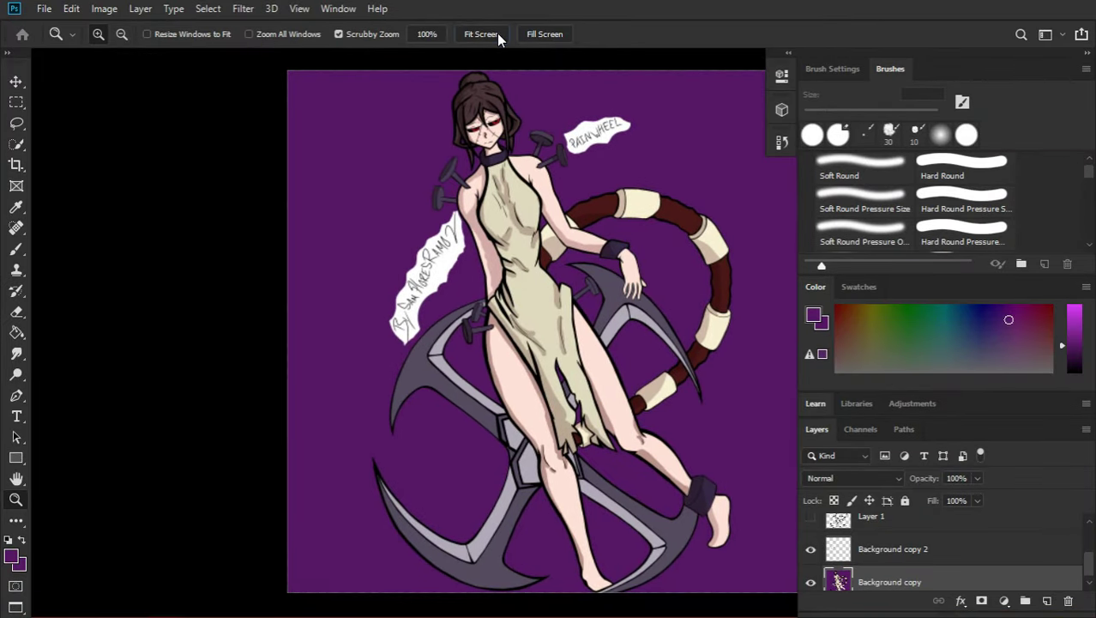
{"action": "key", "text": "f"}
{"action": "key", "text": "f"}
{"action": "left_click_drag", "start_coordinate": [564, 257], "coordinate": [753, 208]}
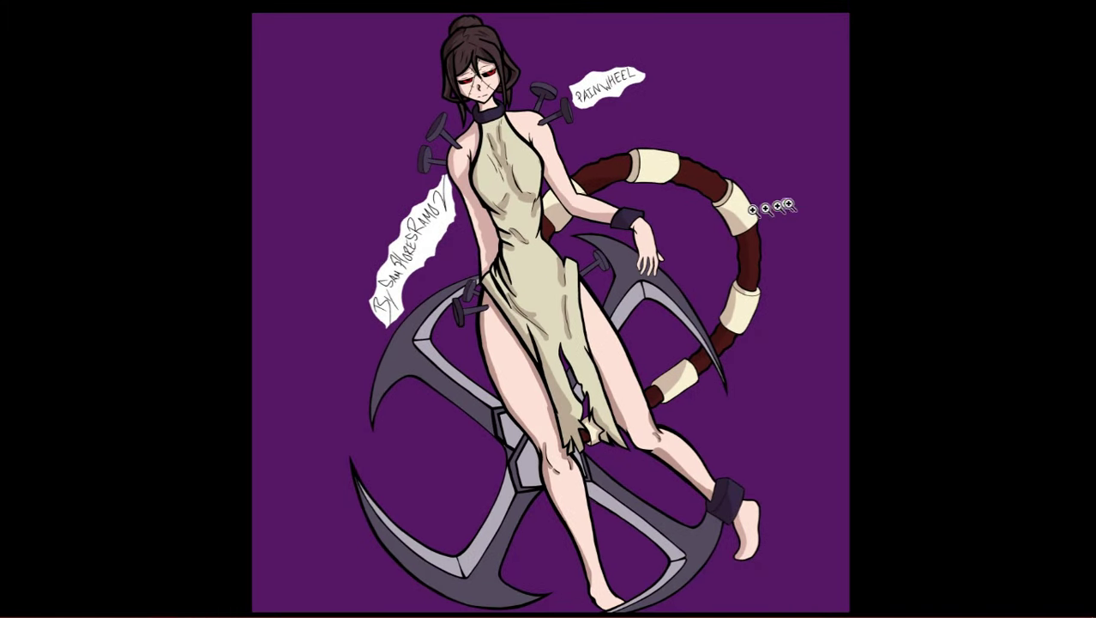
{"action": "key", "text": "f"}
{"action": "key", "text": "f"}
{"action": "key", "text": "f"}
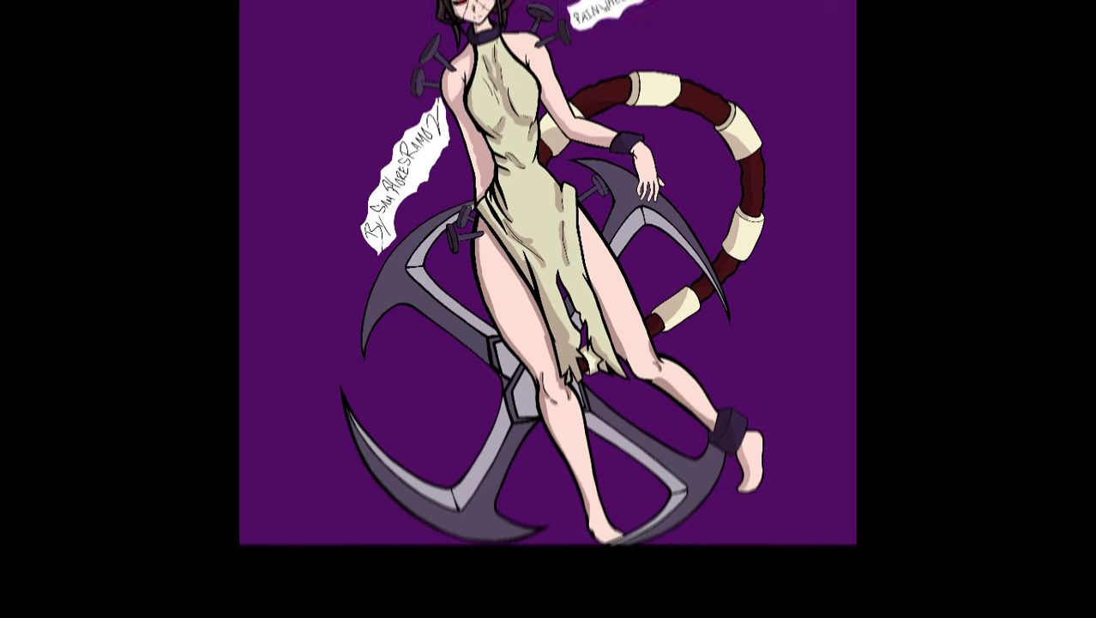
{"action": "scroll", "coordinate": [548, 309], "scroll_direction": "up", "scroll_amount": 1}
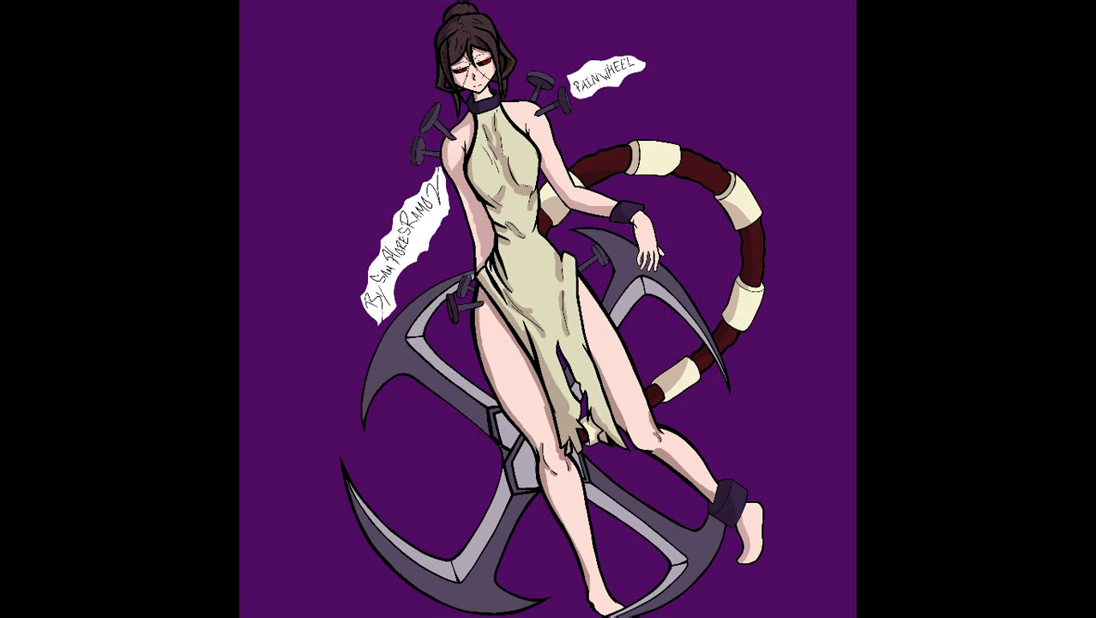
{"action": "scroll", "coordinate": [548, 308], "scroll_direction": "up", "scroll_amount": 1}
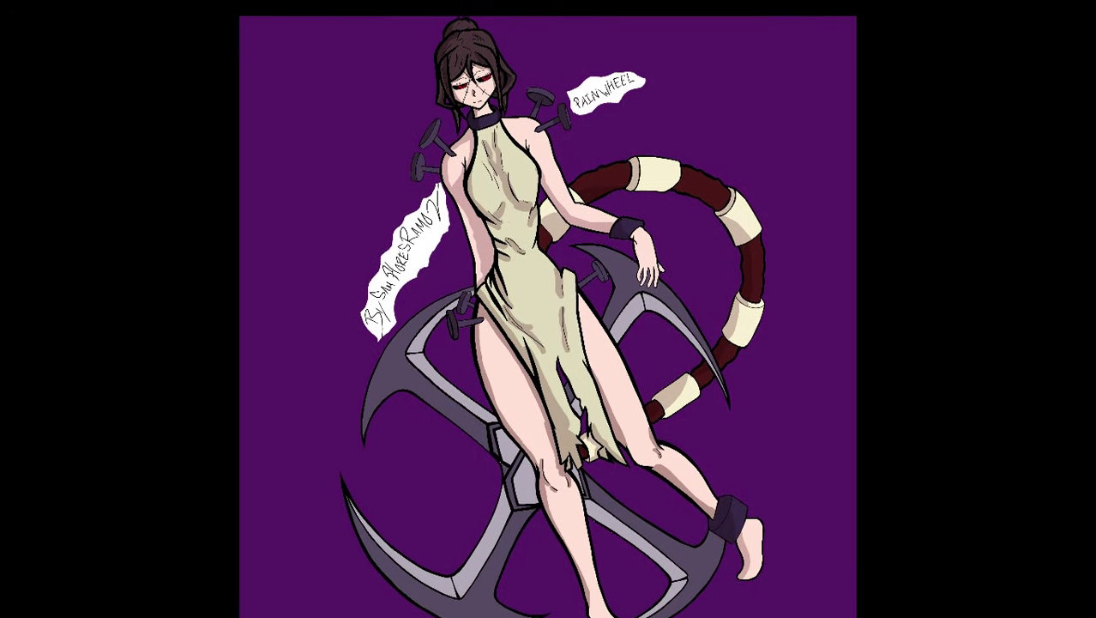